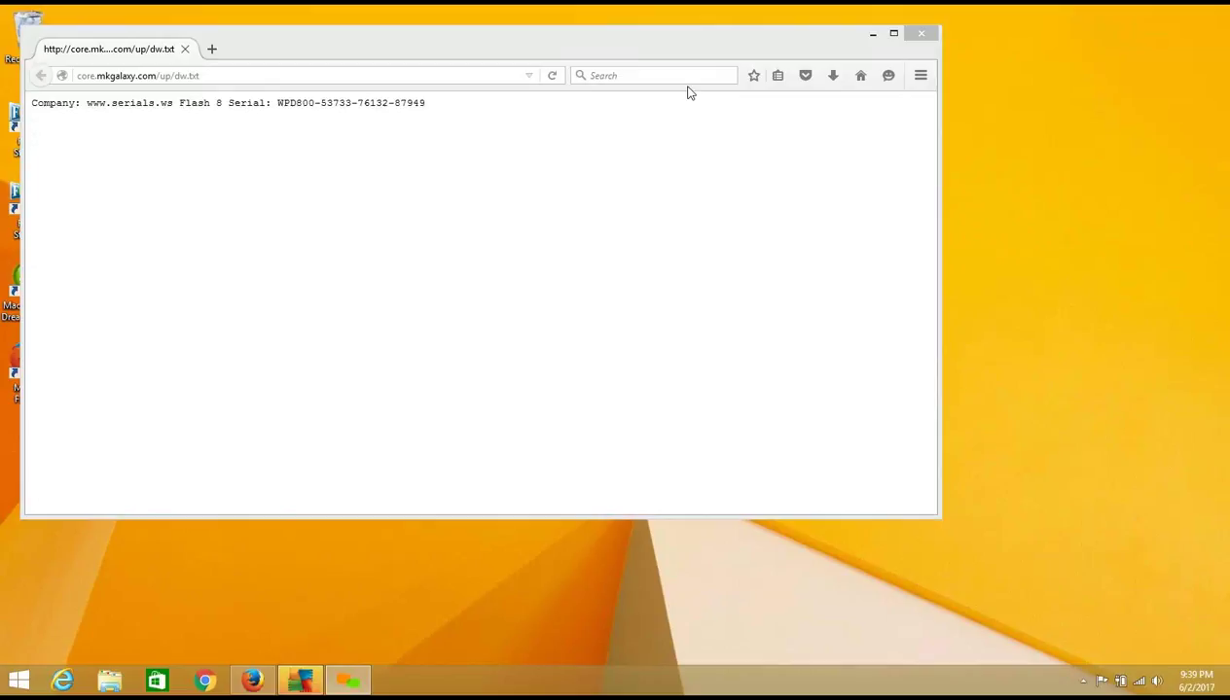
Step: Minimize Firefox and close the AVG 'Computer restart required' notice to reveal the desktop
click(518, 277)
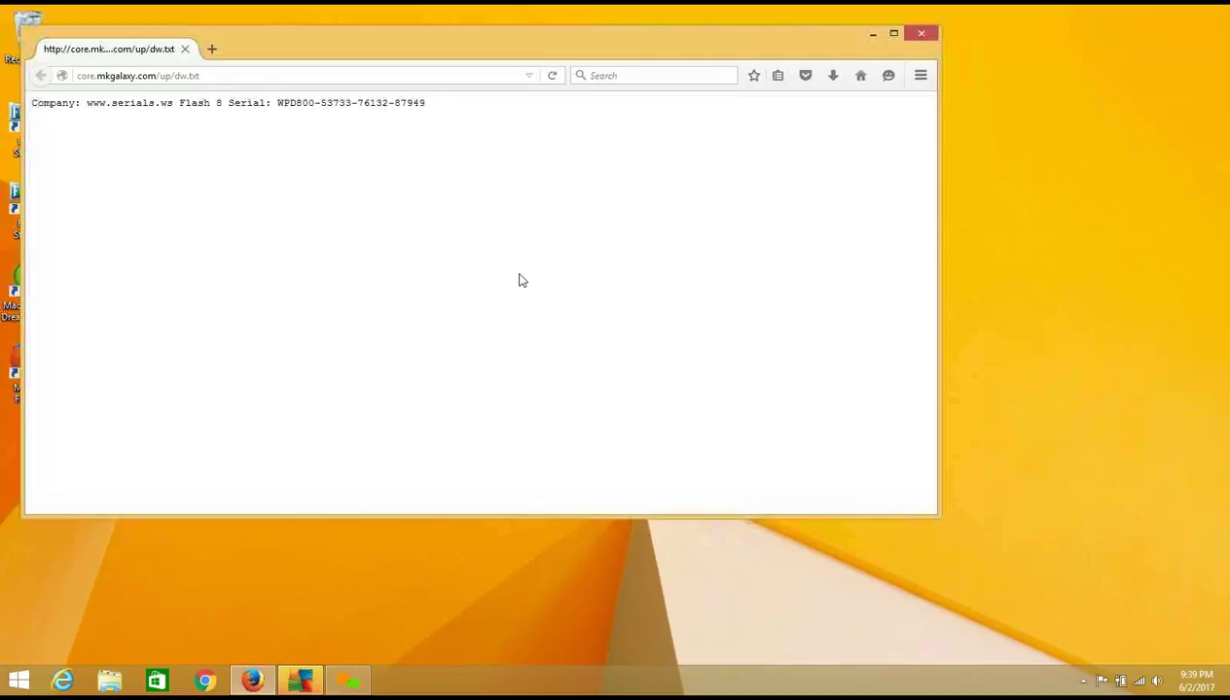
click(871, 35)
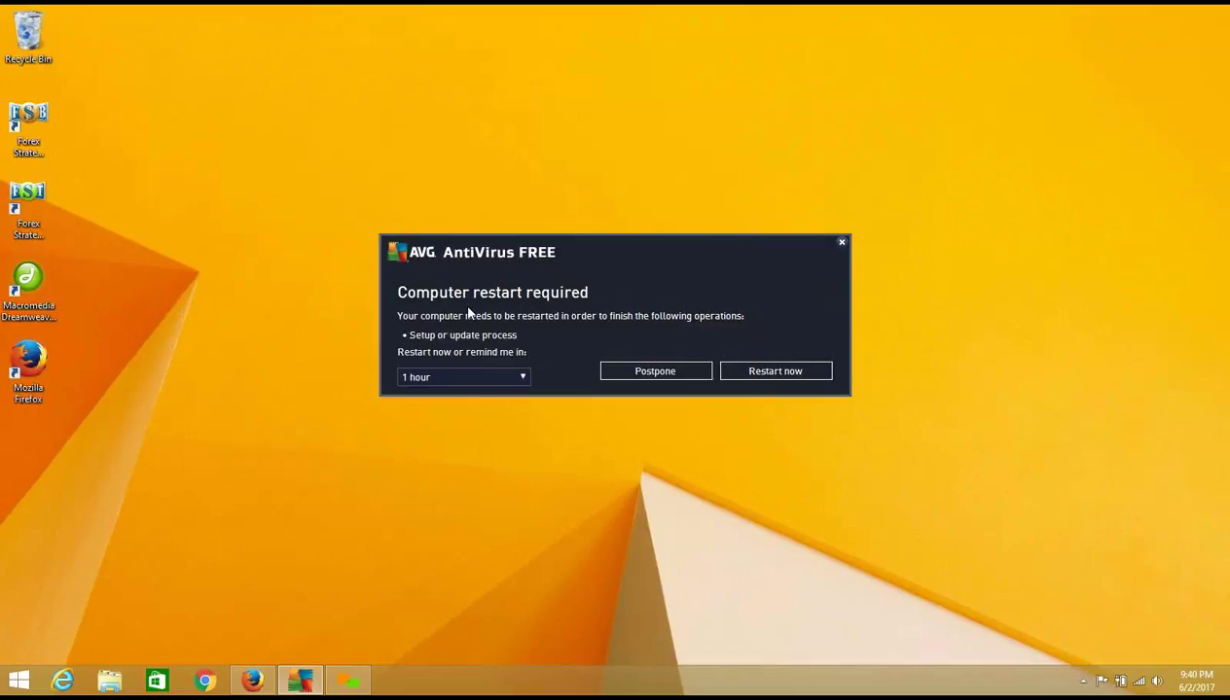
click(842, 243)
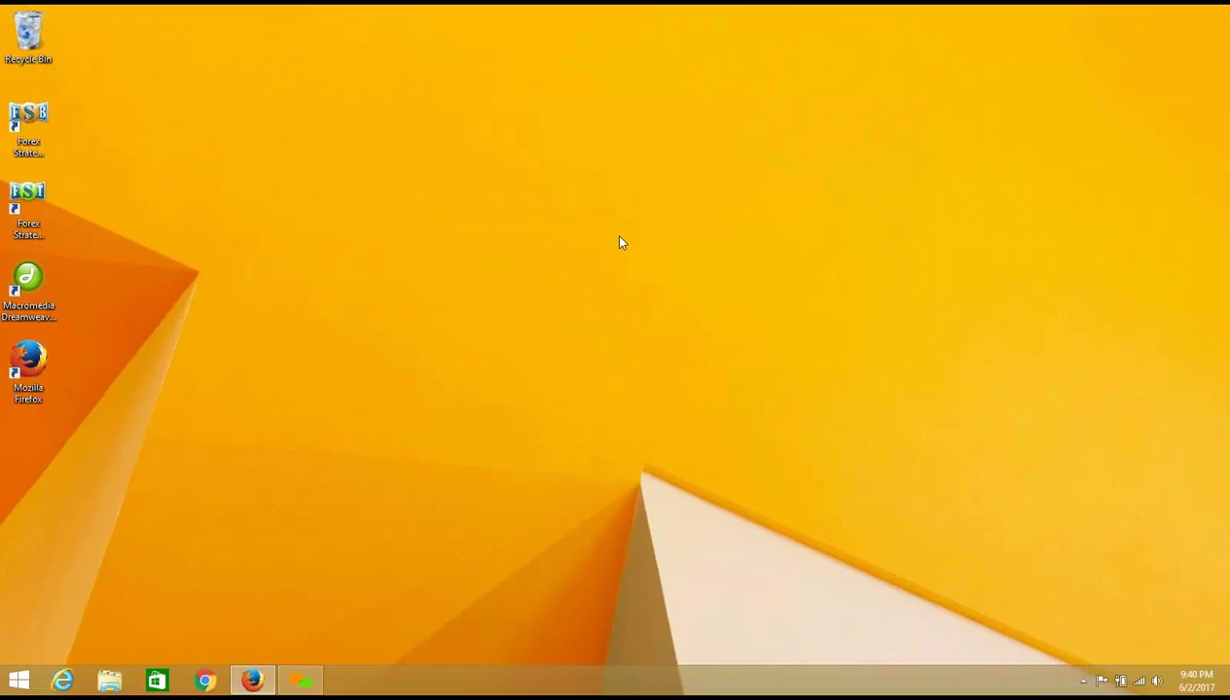
click(29, 368)
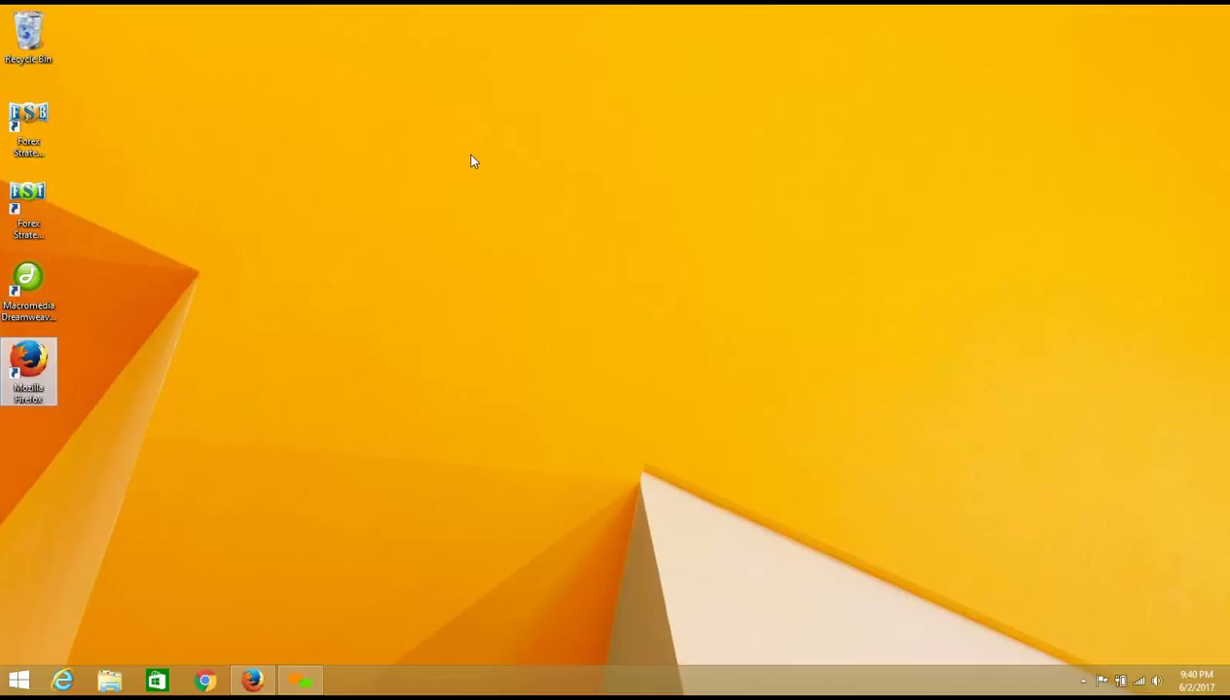
click(470, 160)
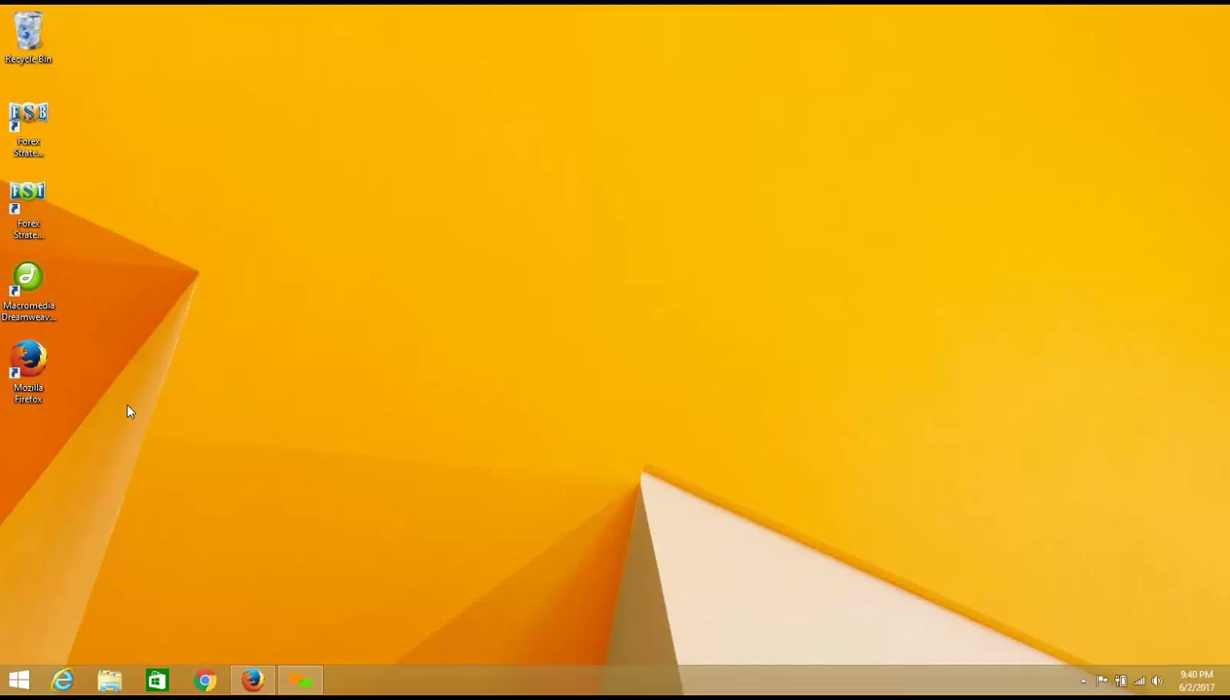
Step: Restore Firefox, load localhost in a new tab, then change the address to localhost/phpmyadmin
click(252, 678)
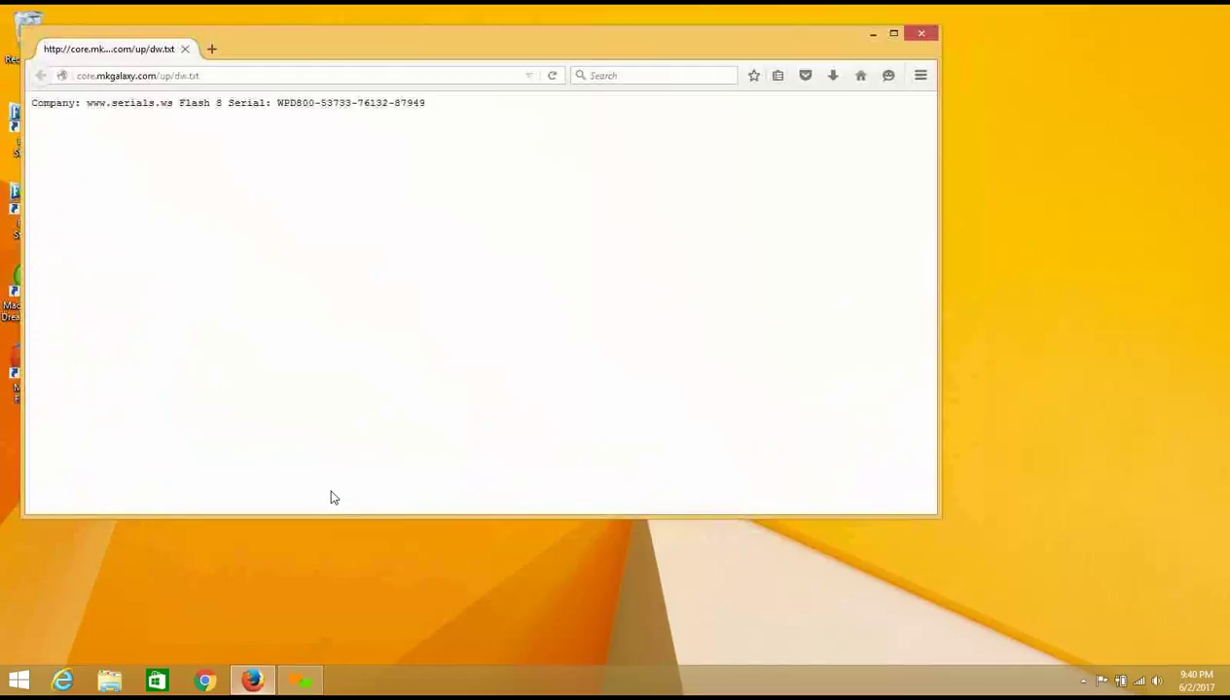
click(216, 48)
drag(304, 32, 438, 143)
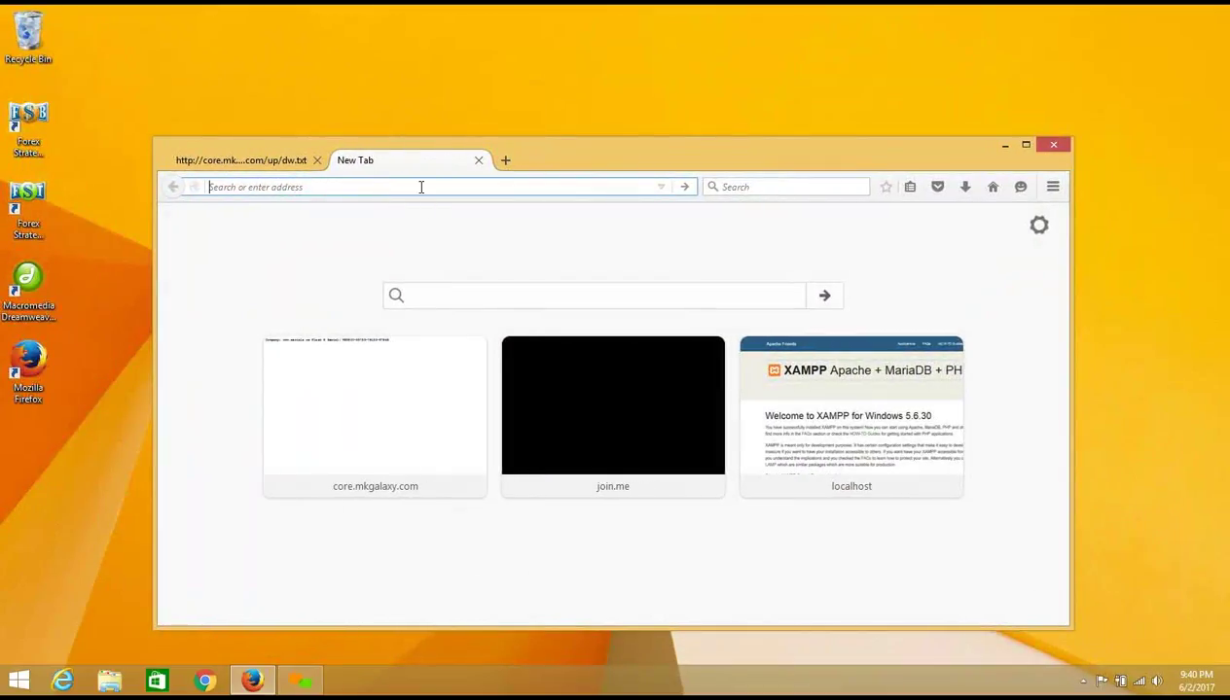
text(loc)
key(Return)
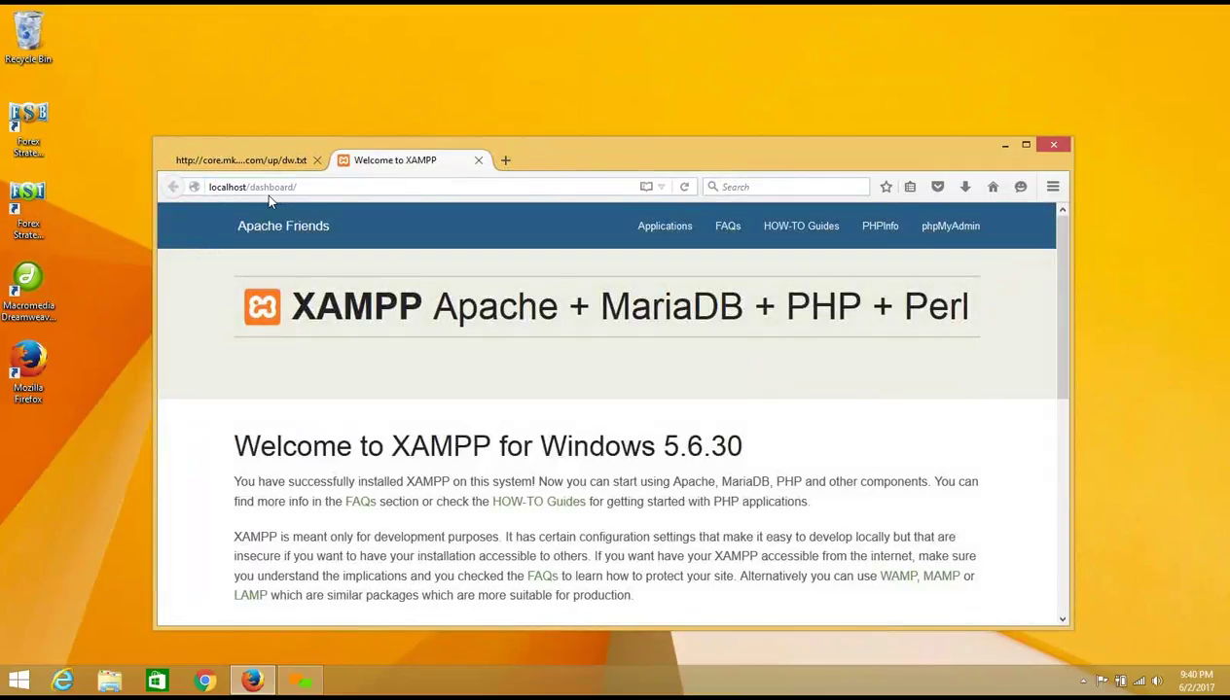
drag(249, 187, 305, 187)
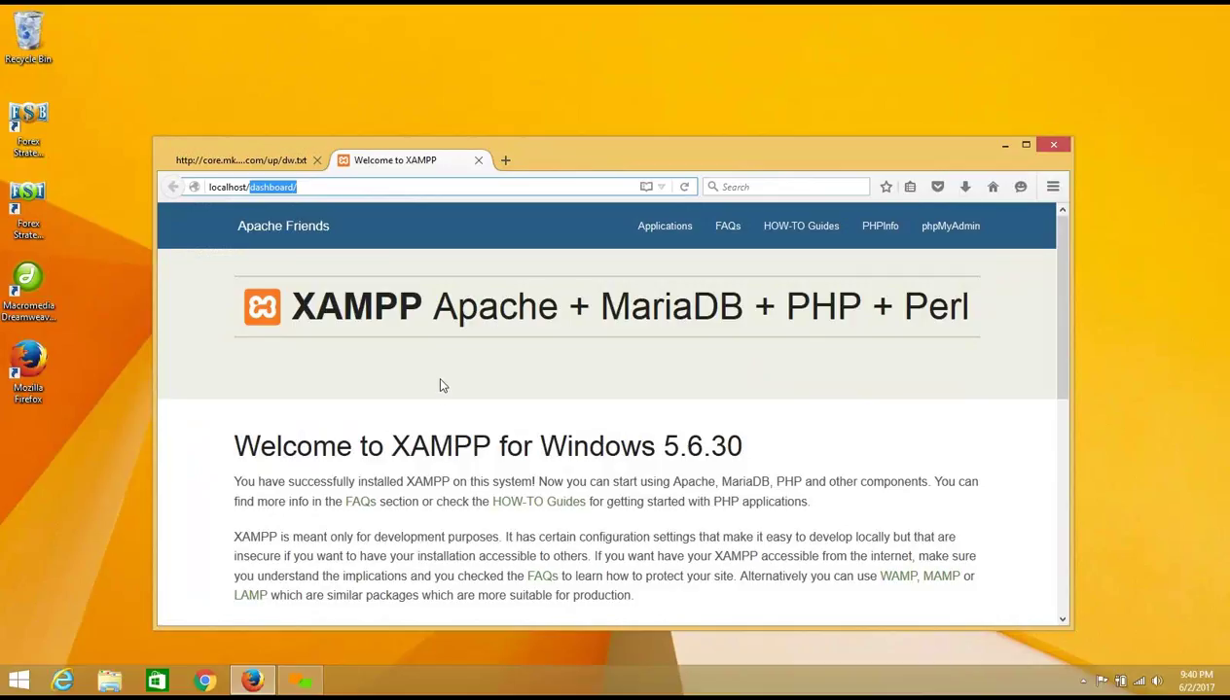
text(phpmy)
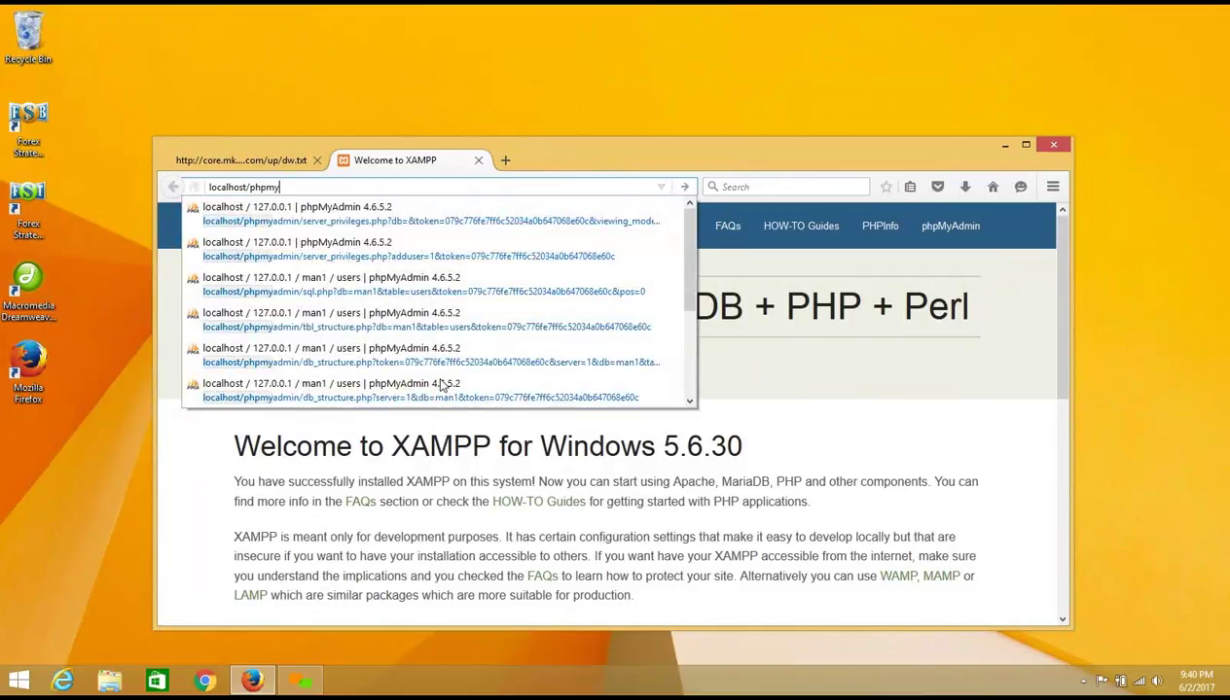
text(admin)
key(Return)
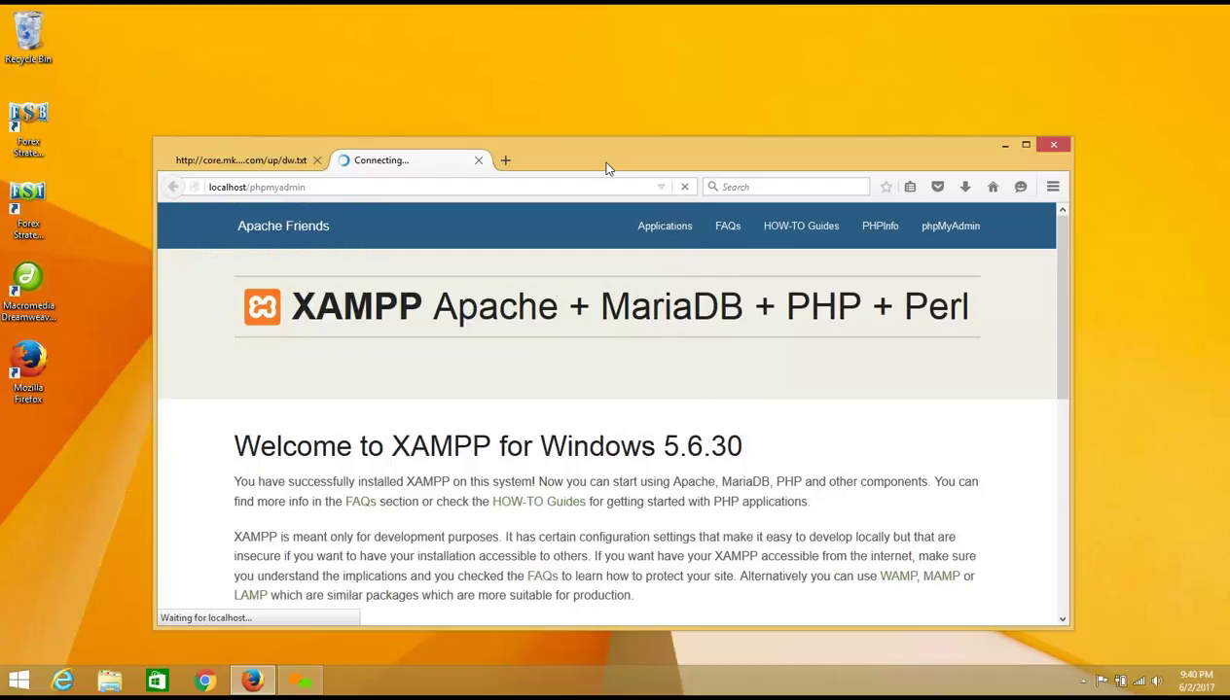
drag(609, 138, 623, 18)
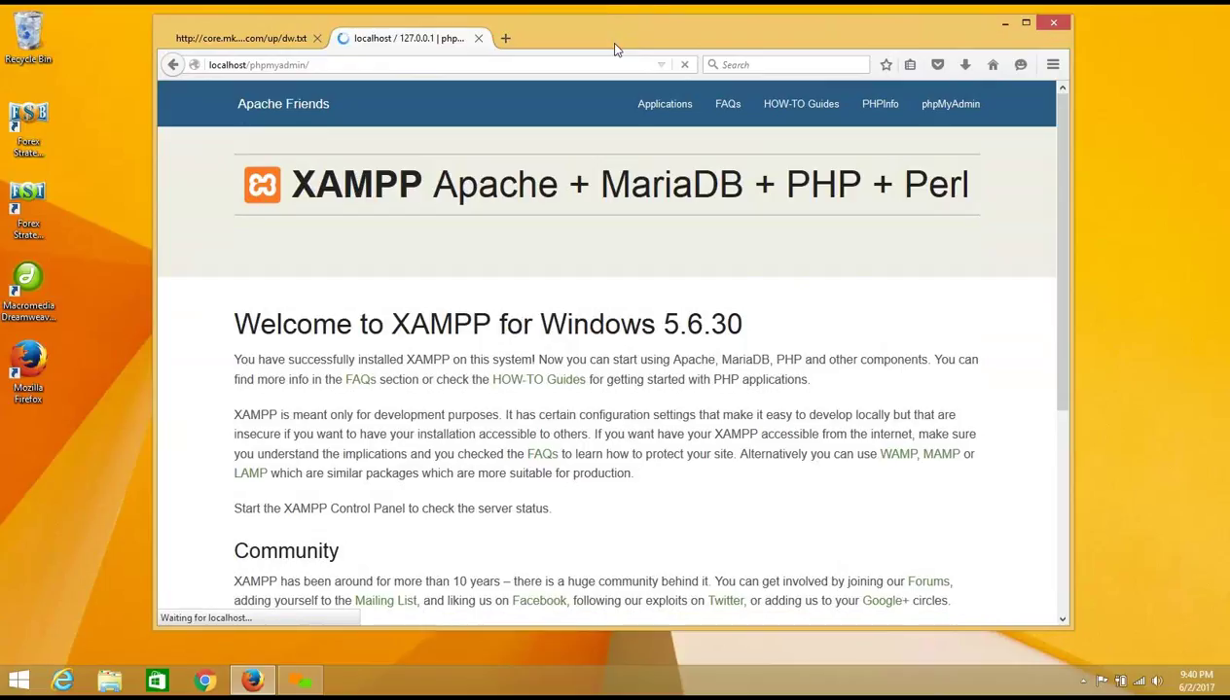
Step: Try adding port 8001 after localhost in the address, then remove it again
click(731, 10)
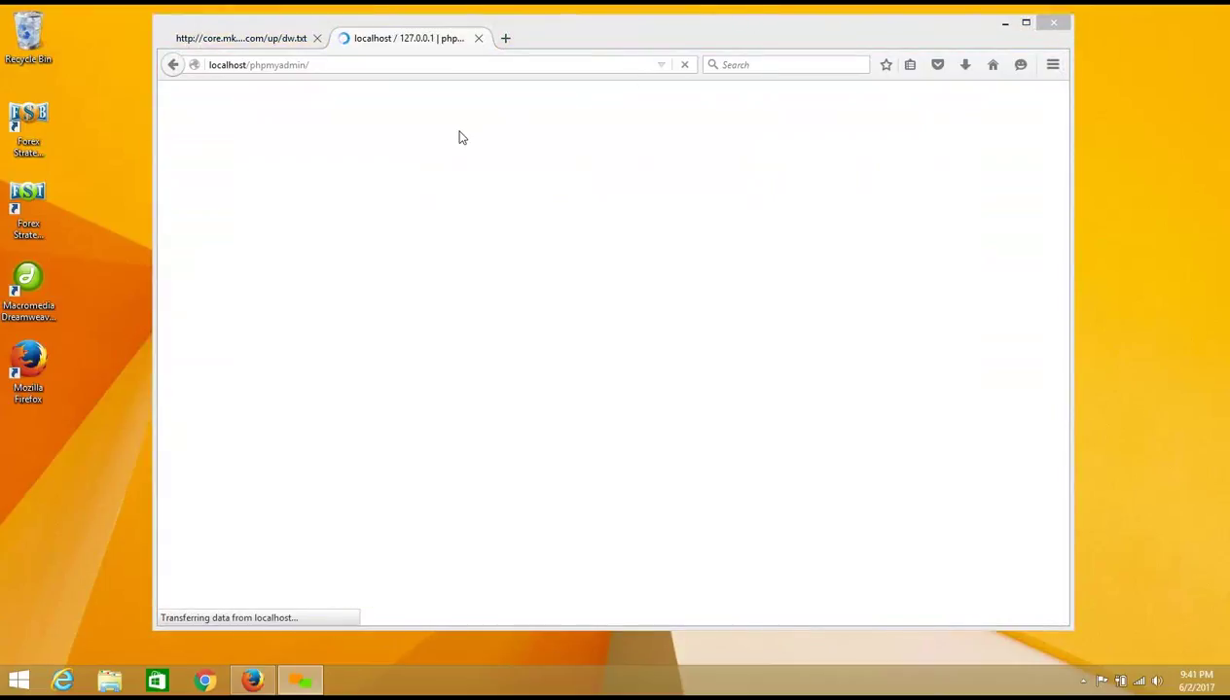
scroll(428, 375, down, 1)
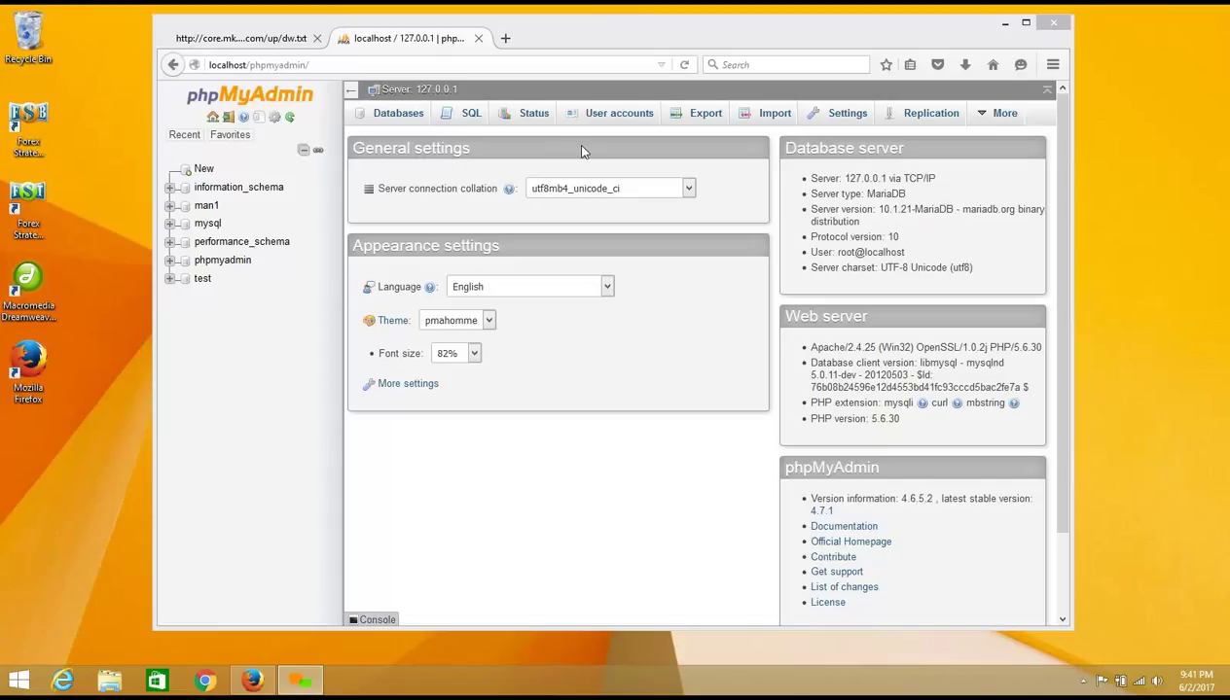
click(248, 64)
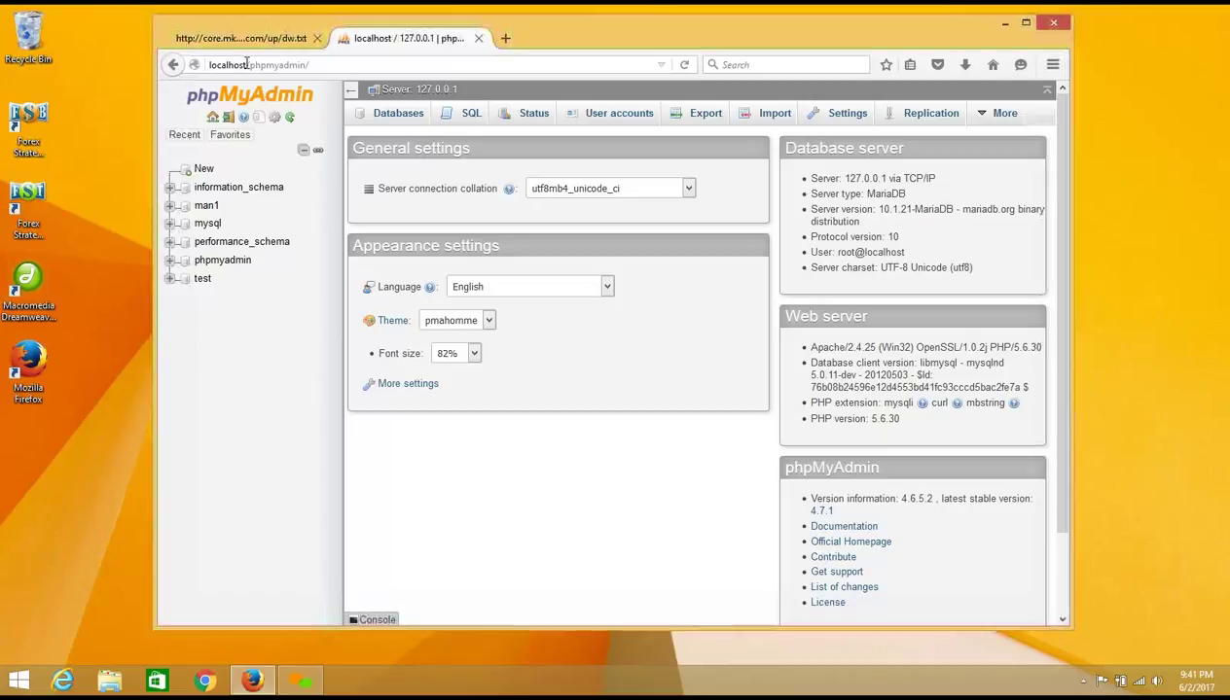
click(246, 65)
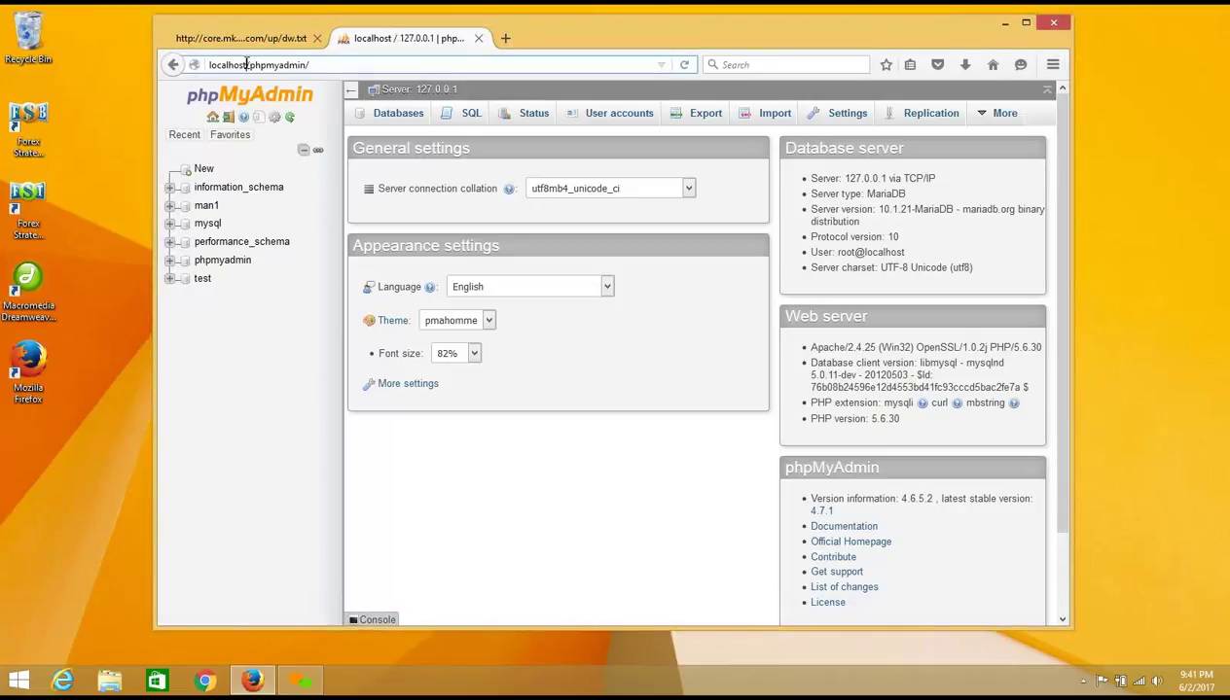
text(8001)
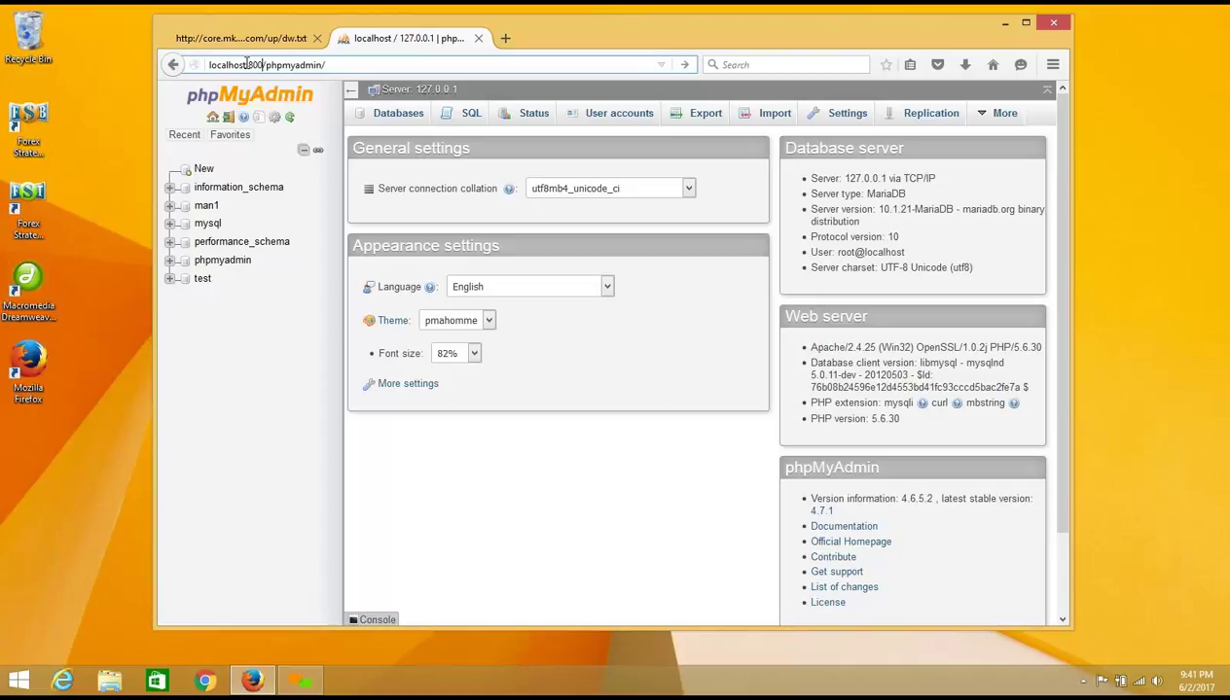
key(BackSpace)
key(BackSpace)
key(BackSpace)
key(BackSpace)
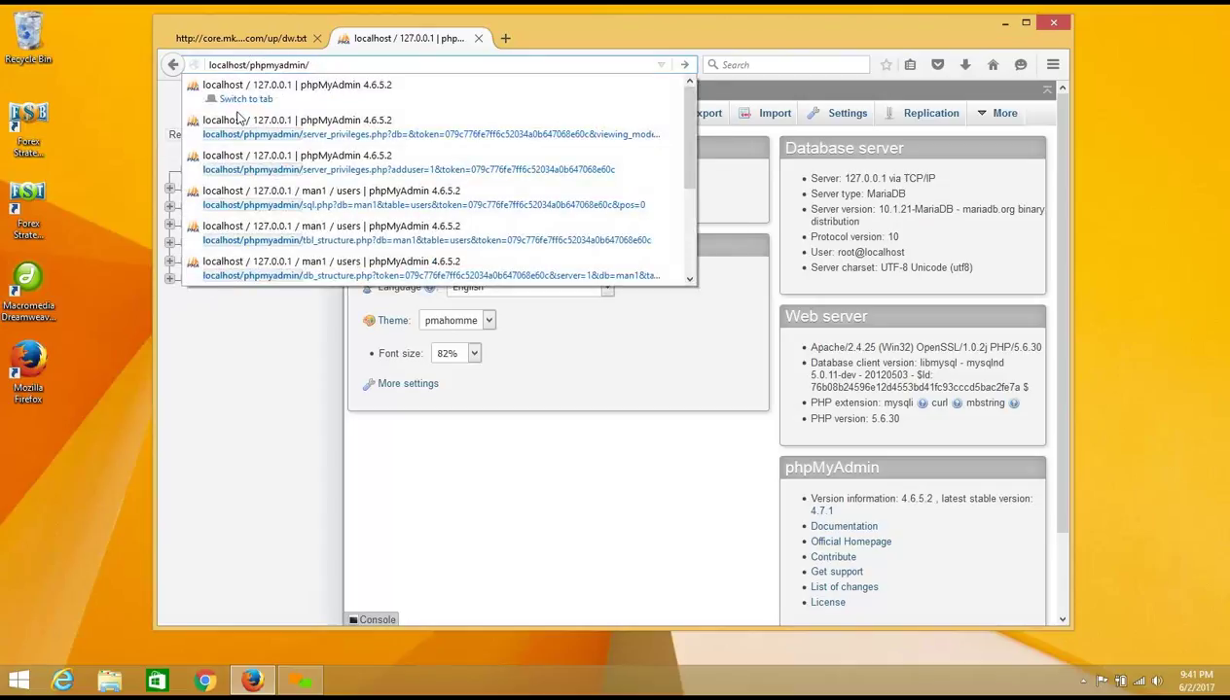
click(288, 398)
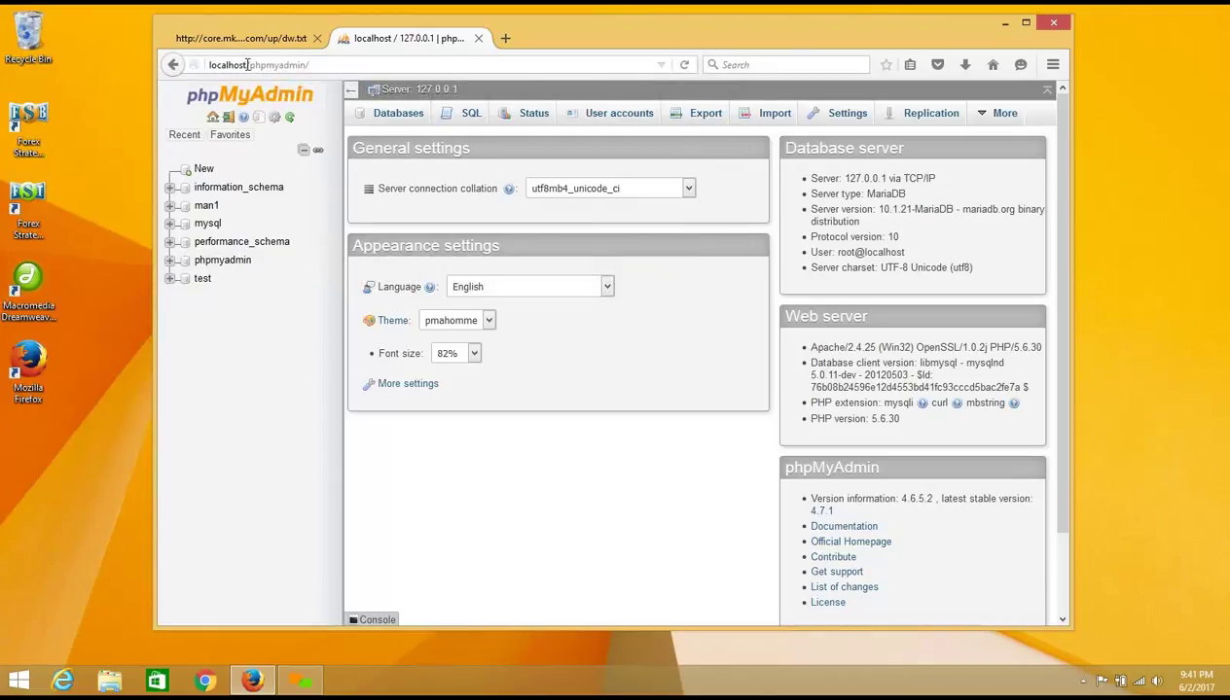
Step: Reload localhost/phpmyadmin/ to bring up the server home page
drag(251, 65, 309, 65)
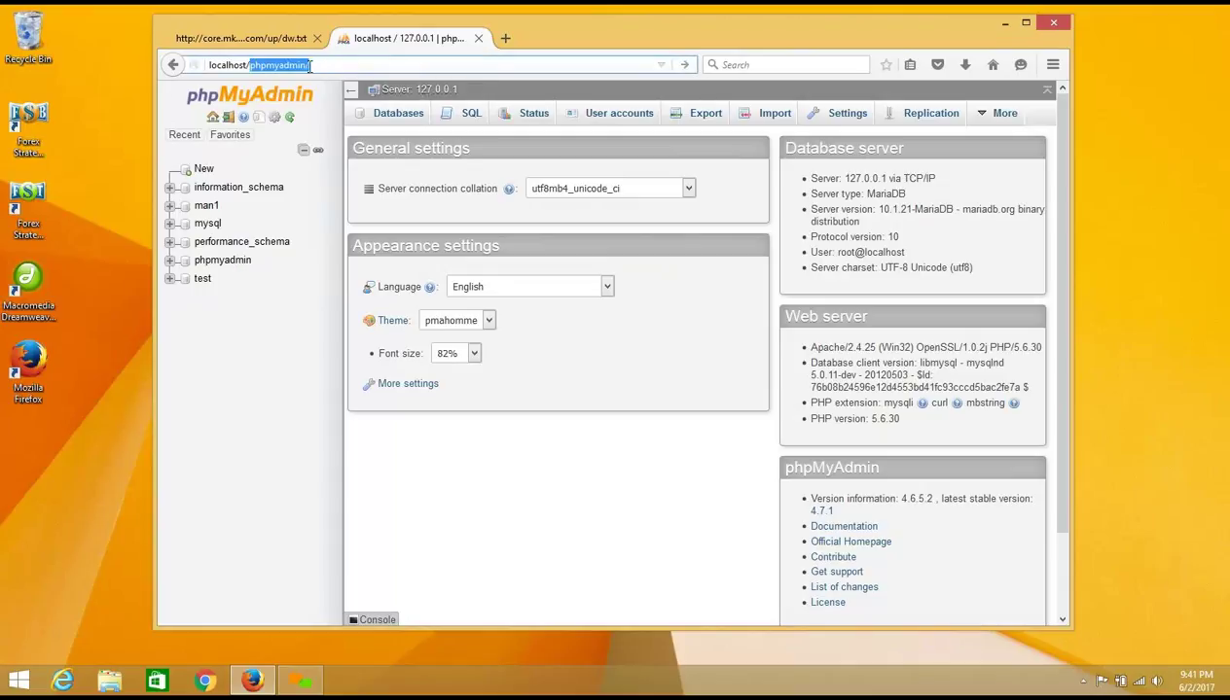
click(686, 62)
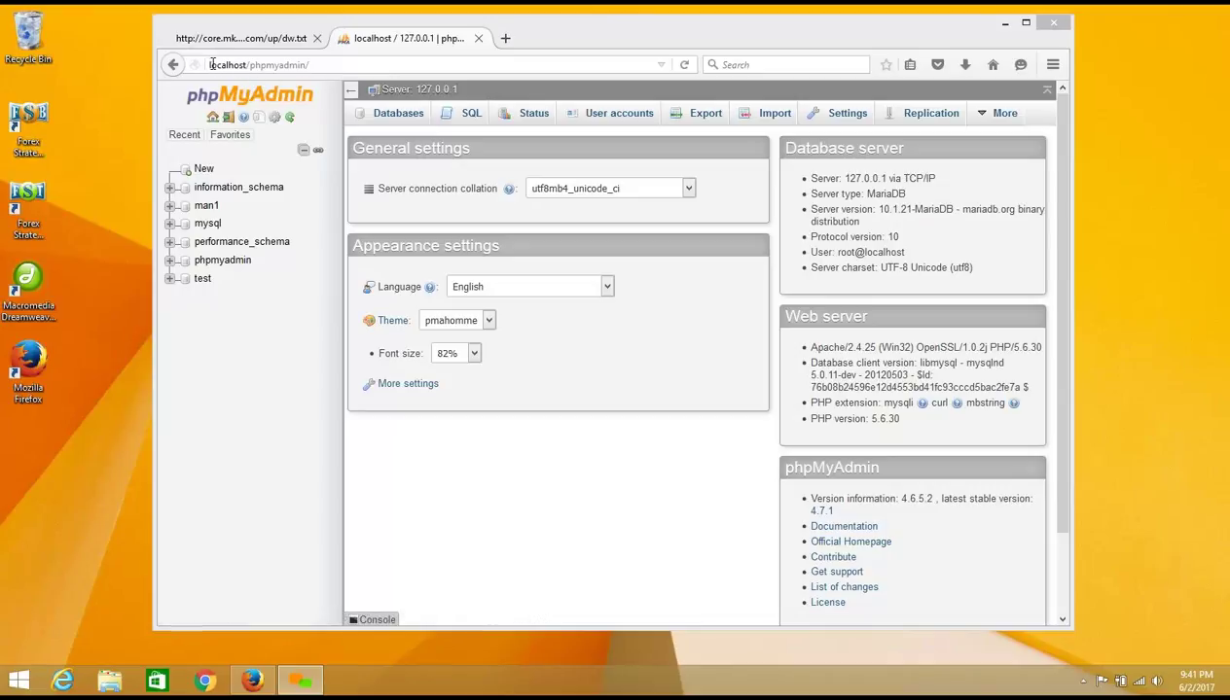
click(211, 64)
click(246, 65)
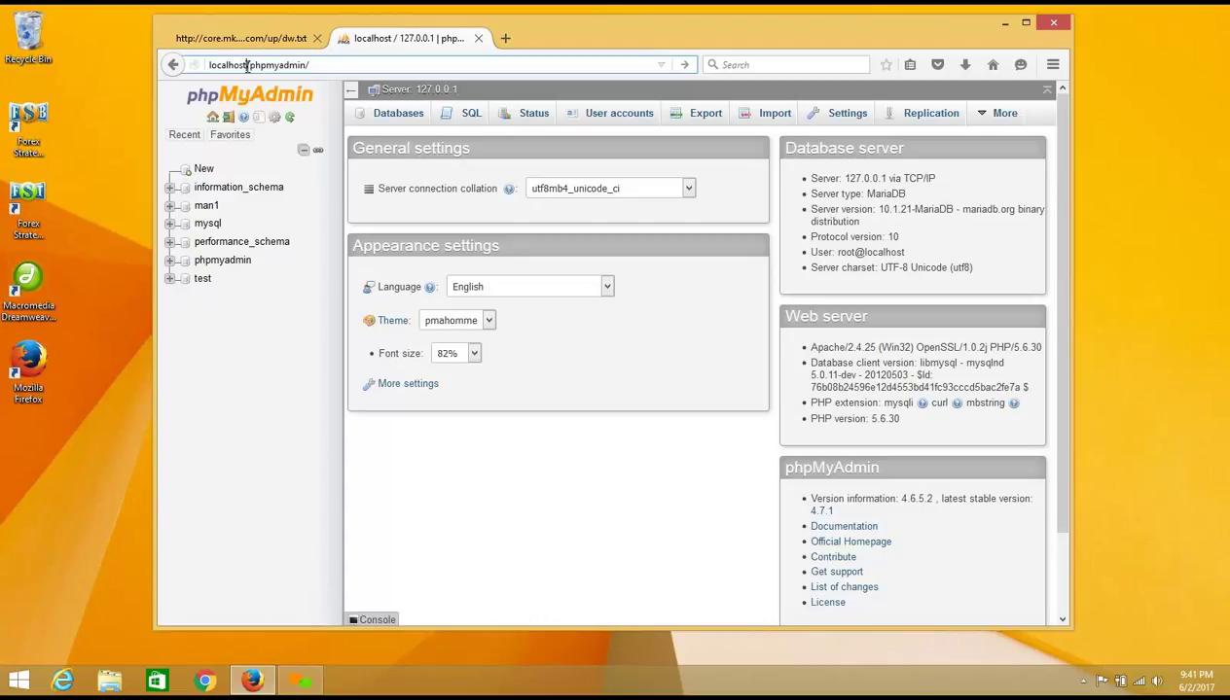
key(ctrl+a)
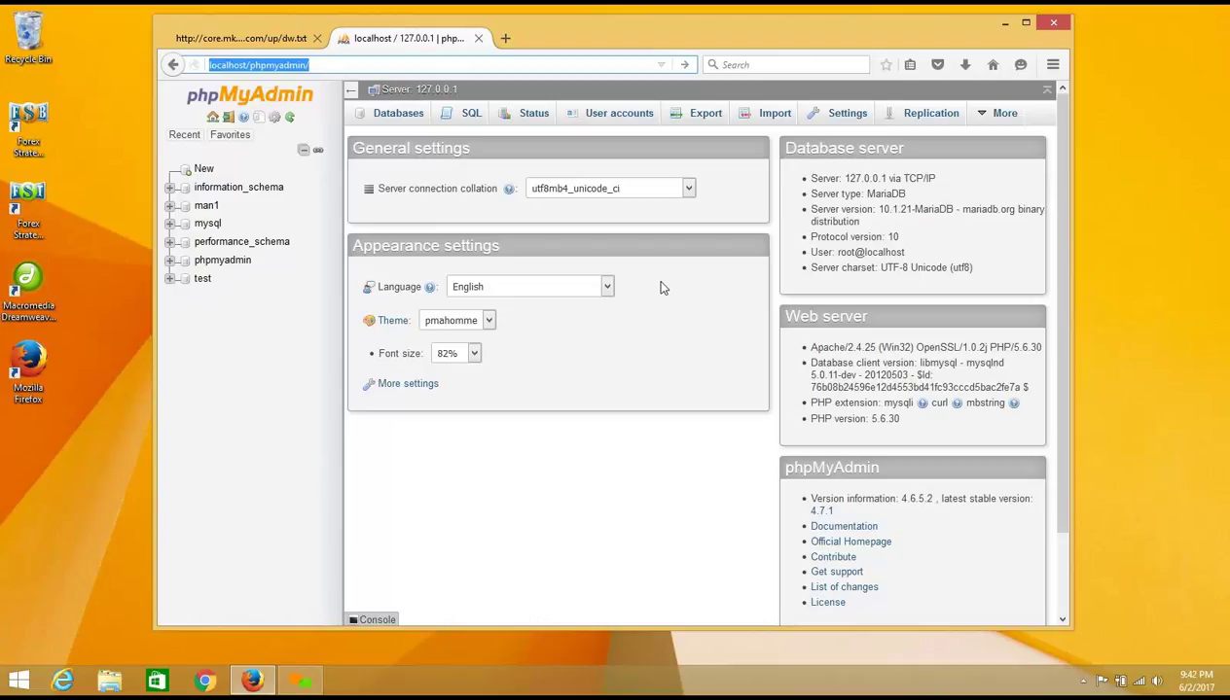
Step: Review the General settings panel (utf8mb4_unicode_ci collation, English, pmahomme theme) and server details
click(660, 288)
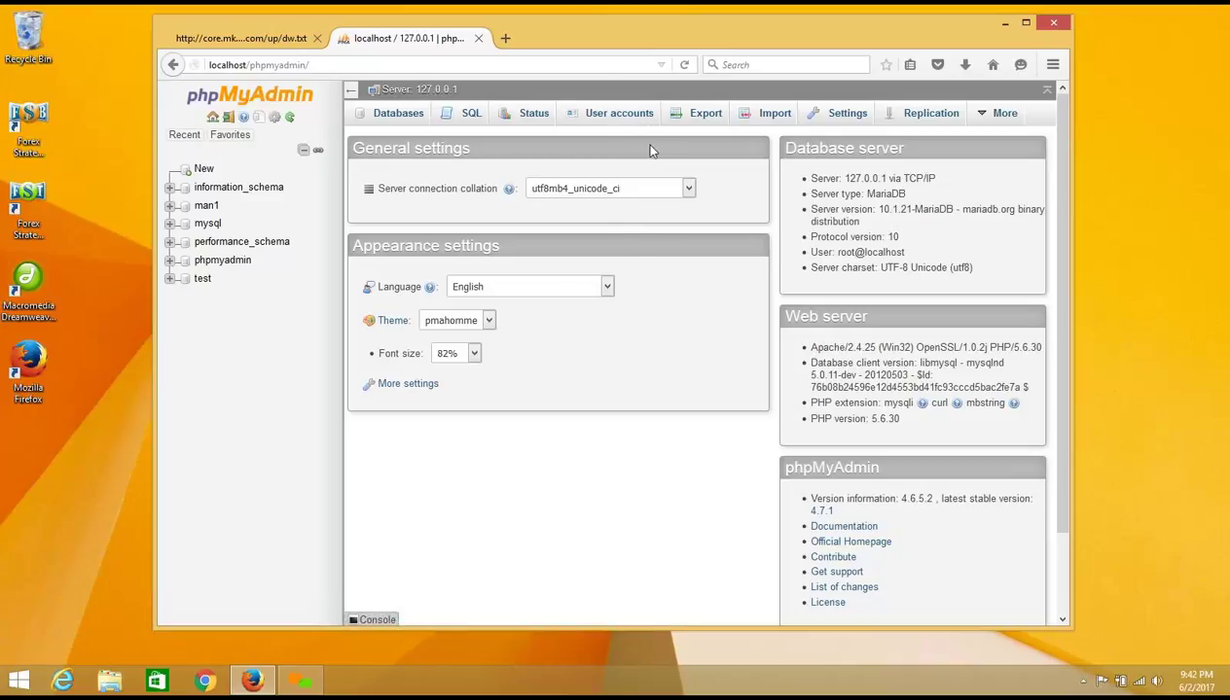
drag(584, 48, 587, 64)
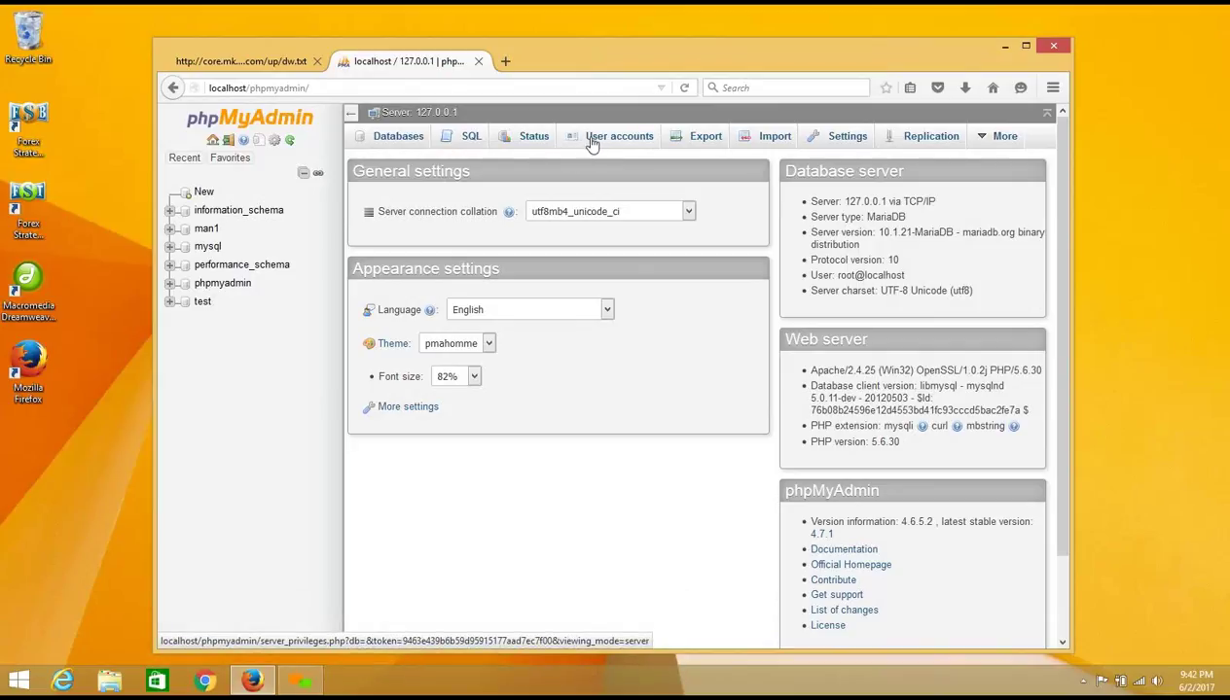
Step: Open User accounts and highlight the root accounts on 127.0.0.1 and localhost, noting the missing password
click(597, 143)
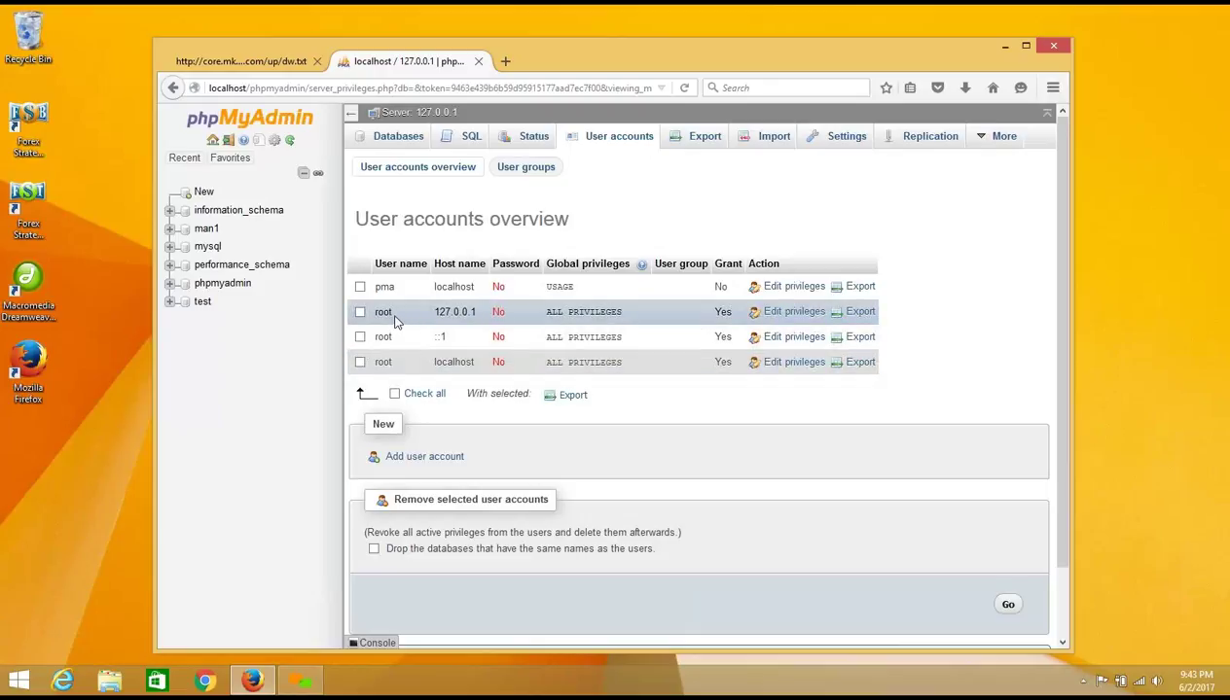
drag(395, 321, 372, 311)
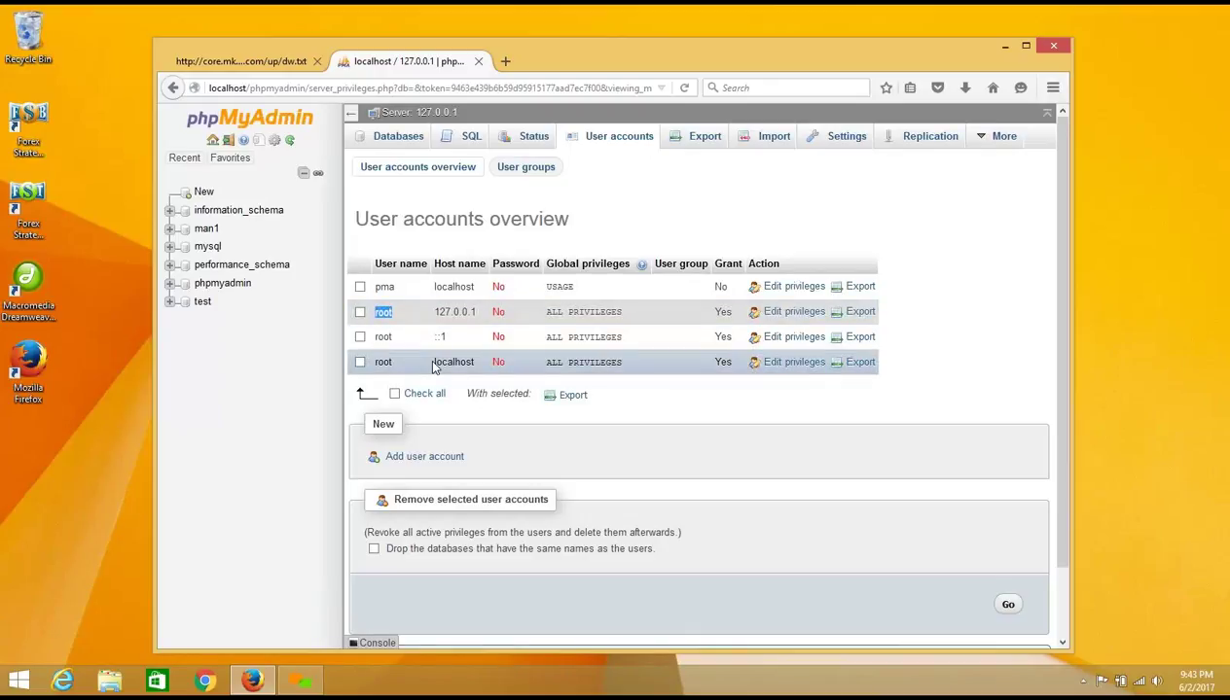
drag(434, 363, 473, 362)
drag(491, 361, 506, 361)
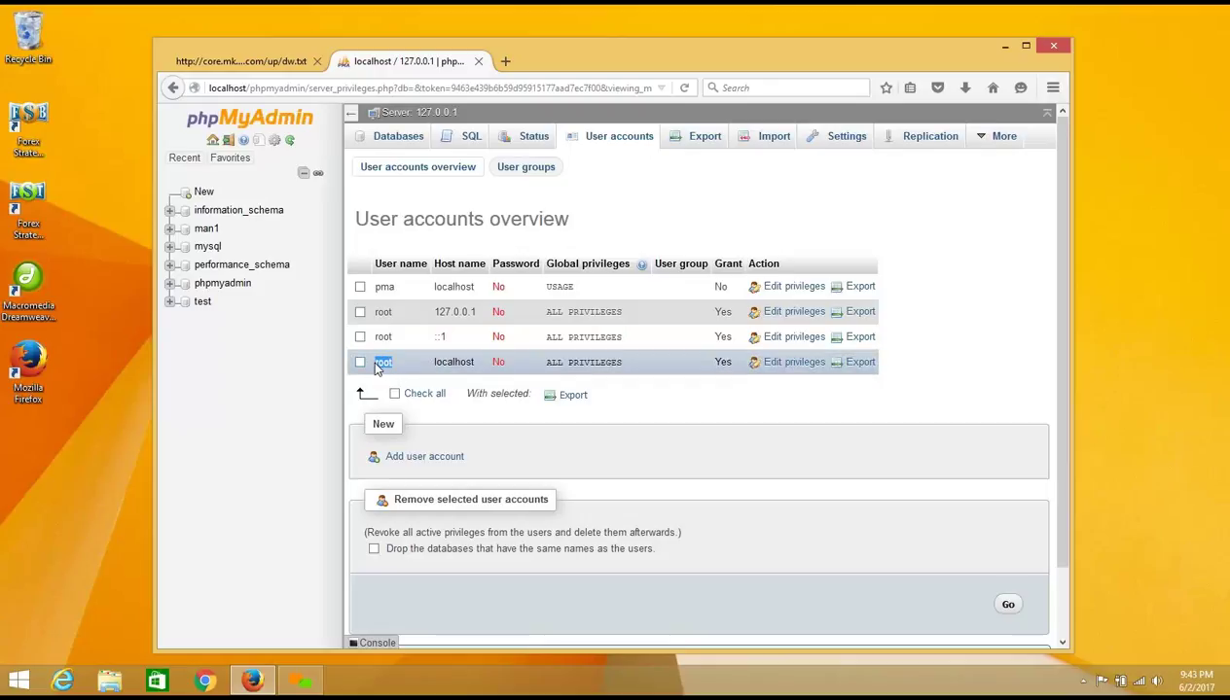
drag(374, 363, 509, 365)
drag(391, 363, 367, 375)
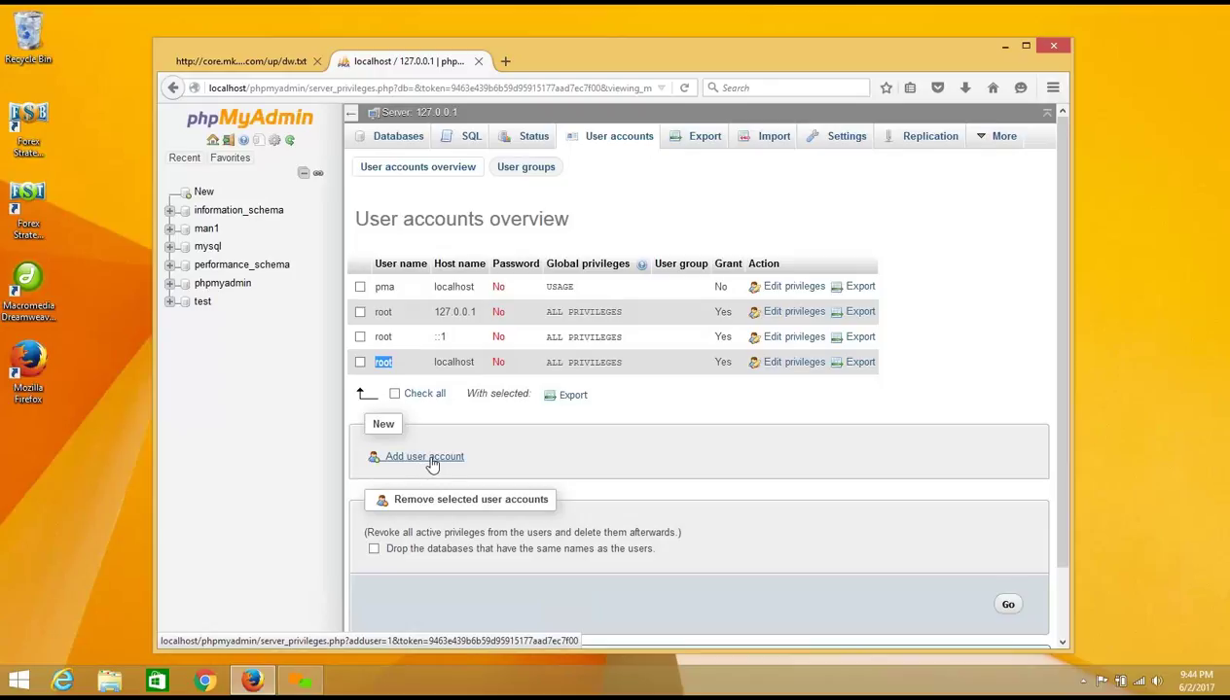
click(399, 373)
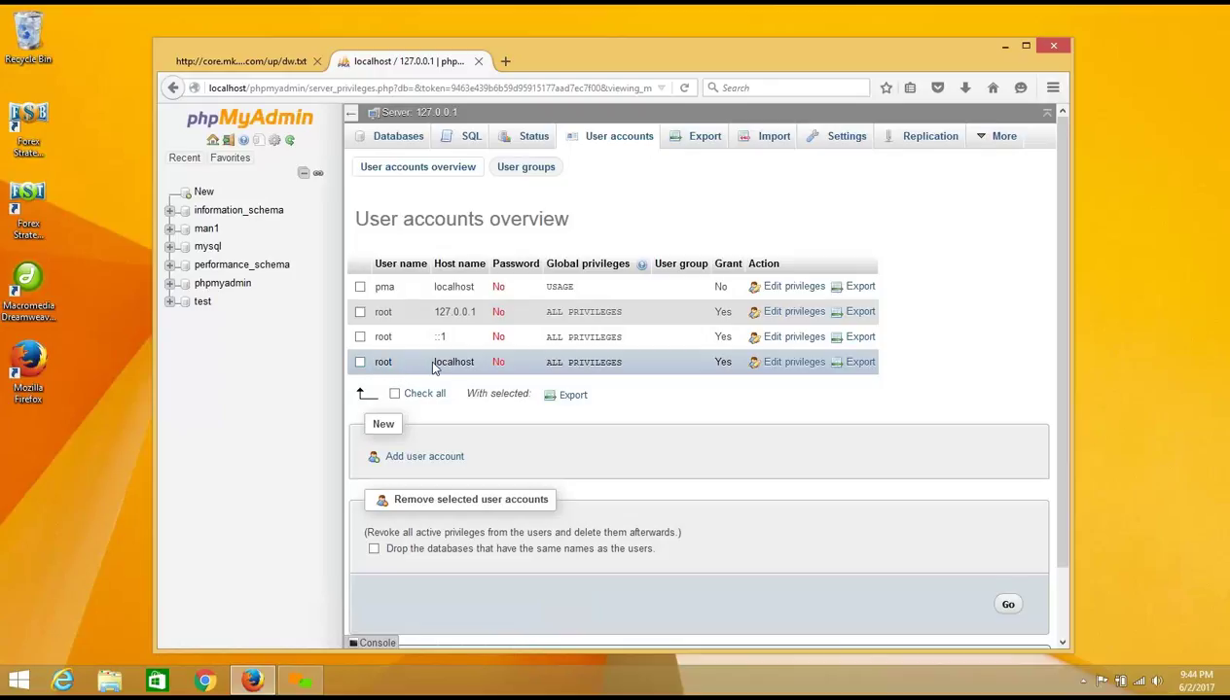
drag(433, 361, 474, 362)
click(475, 362)
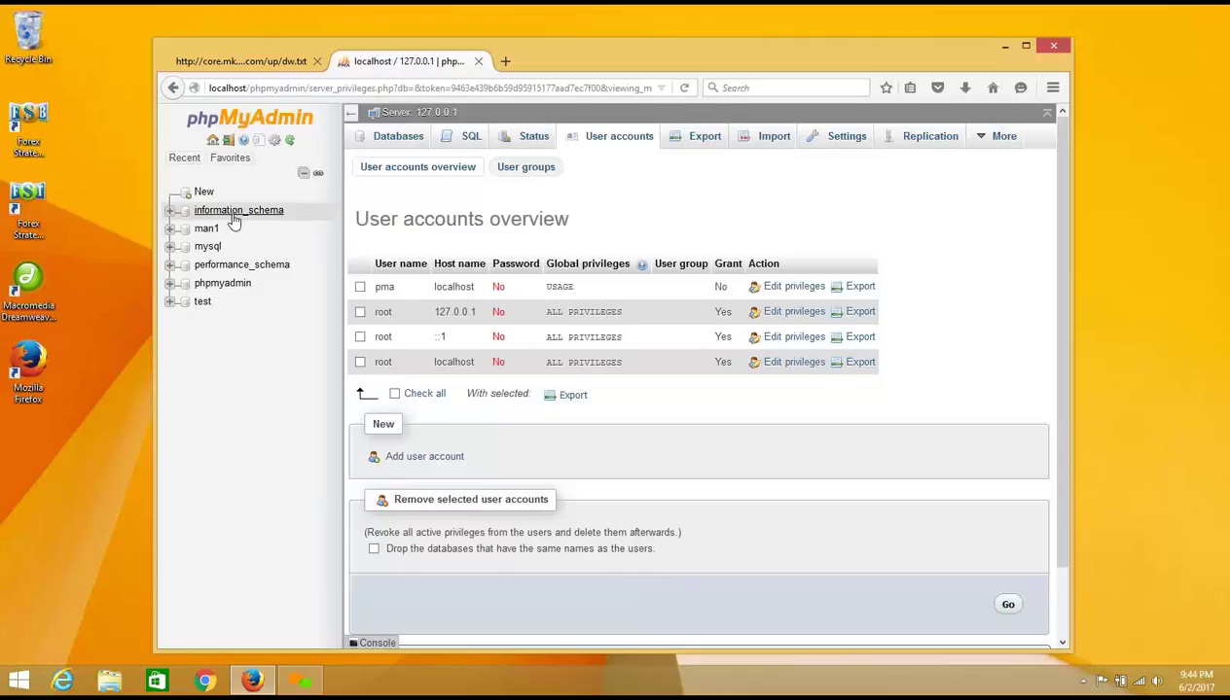
Step: Go to the Databases page and start entering a name in the Create database field
click(399, 136)
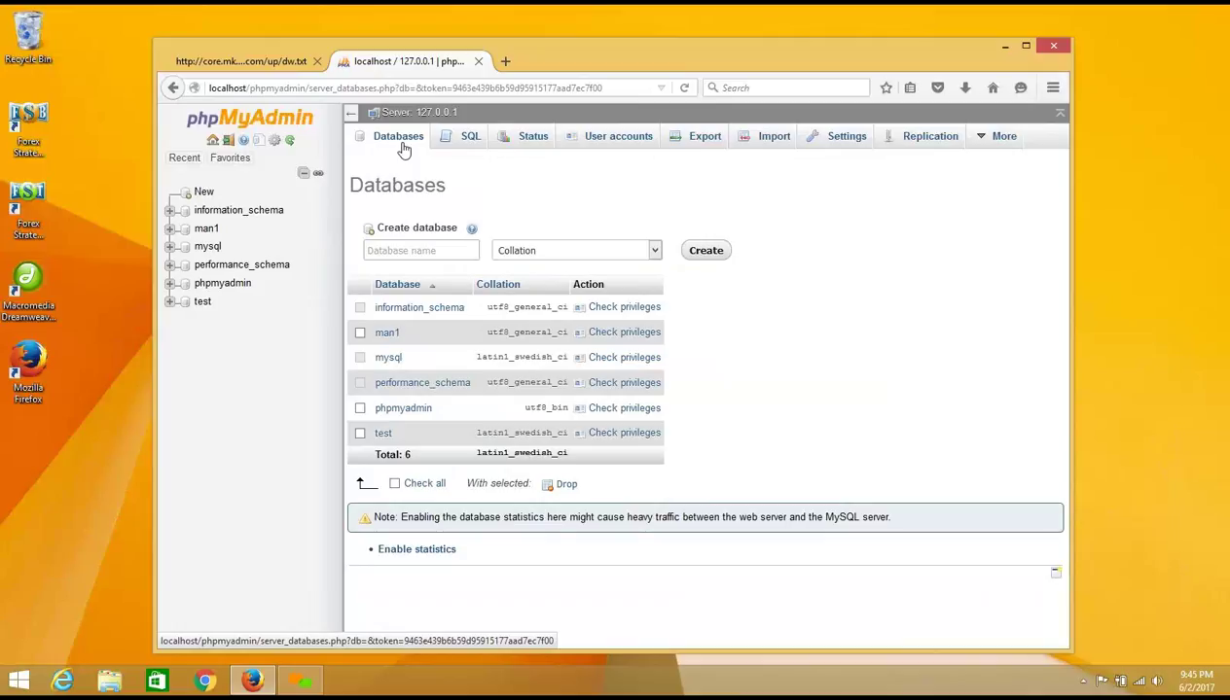
click(406, 251)
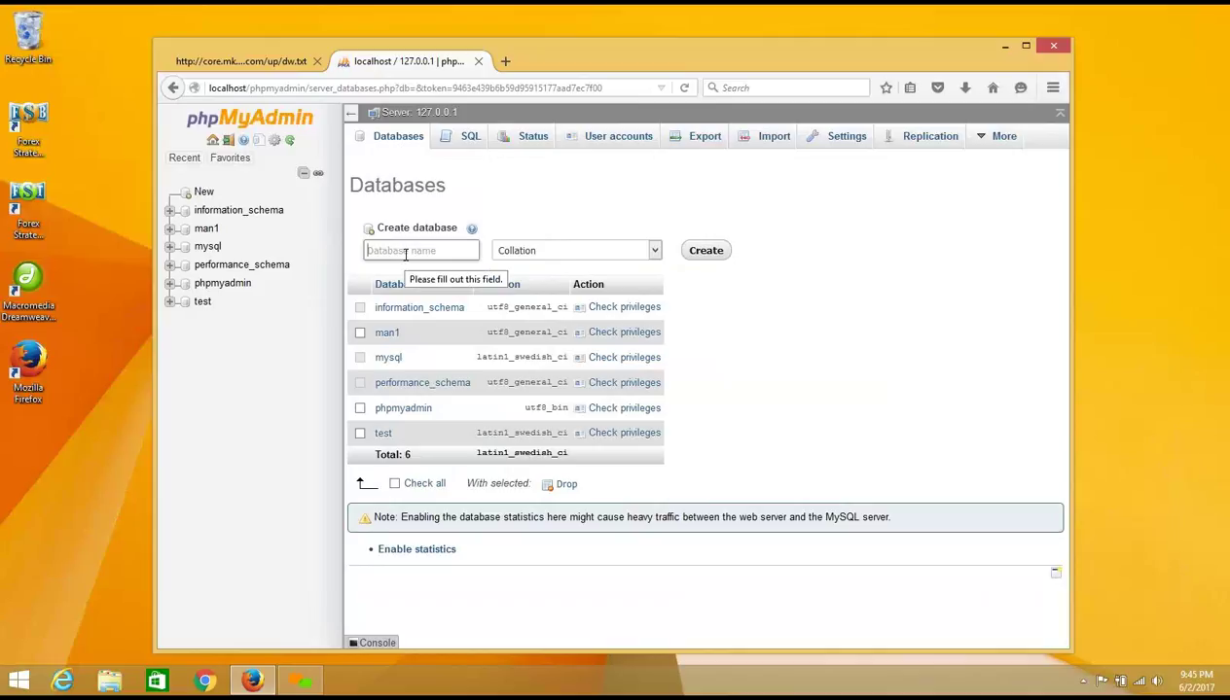
click(406, 254)
click(407, 254)
click(409, 253)
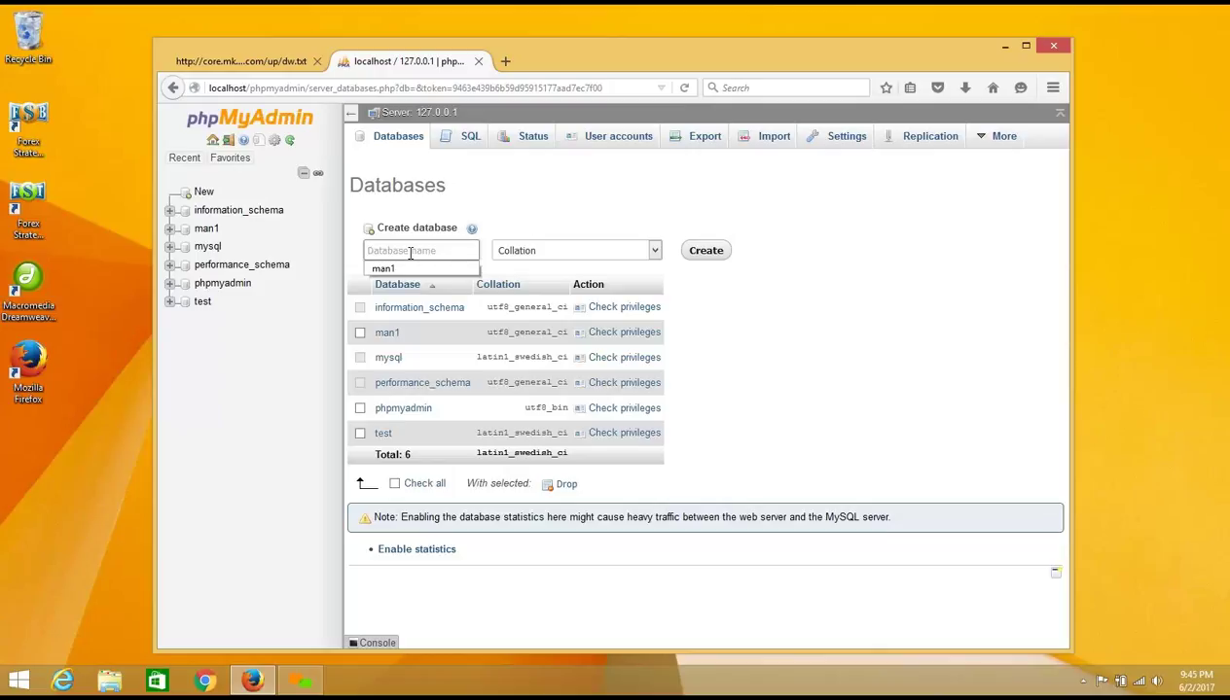
text(day1)
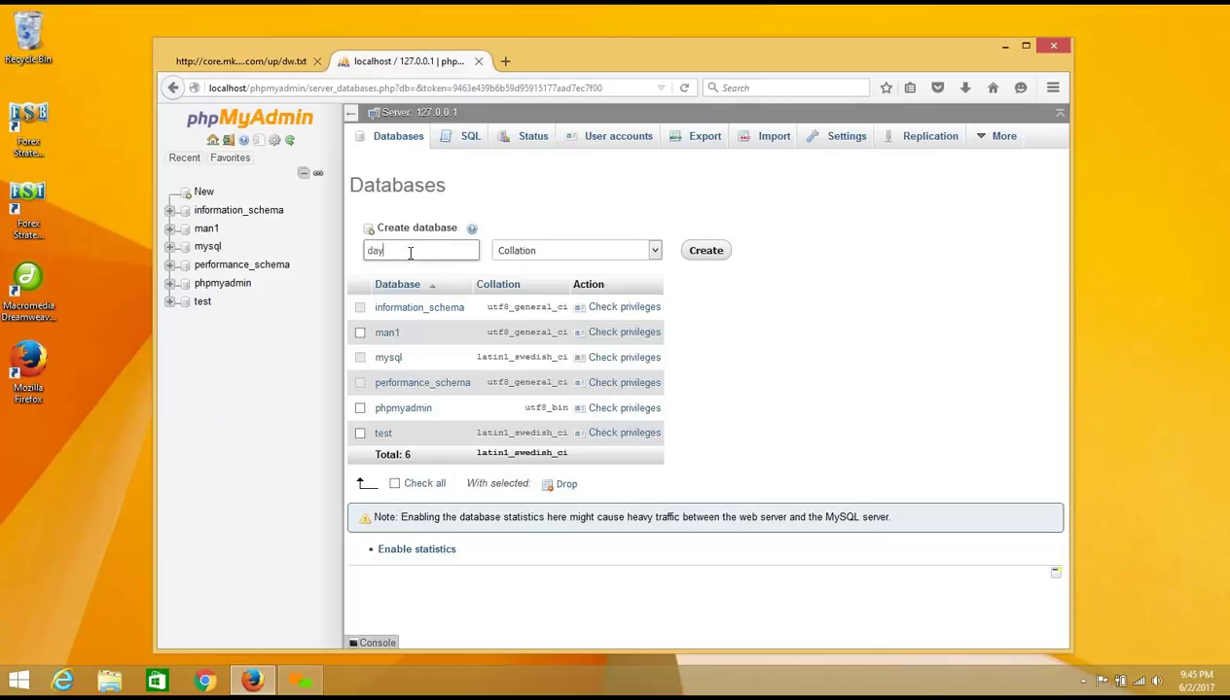
Step: Name the new database day1 and choose utf8_general_ci as its collation
click(655, 251)
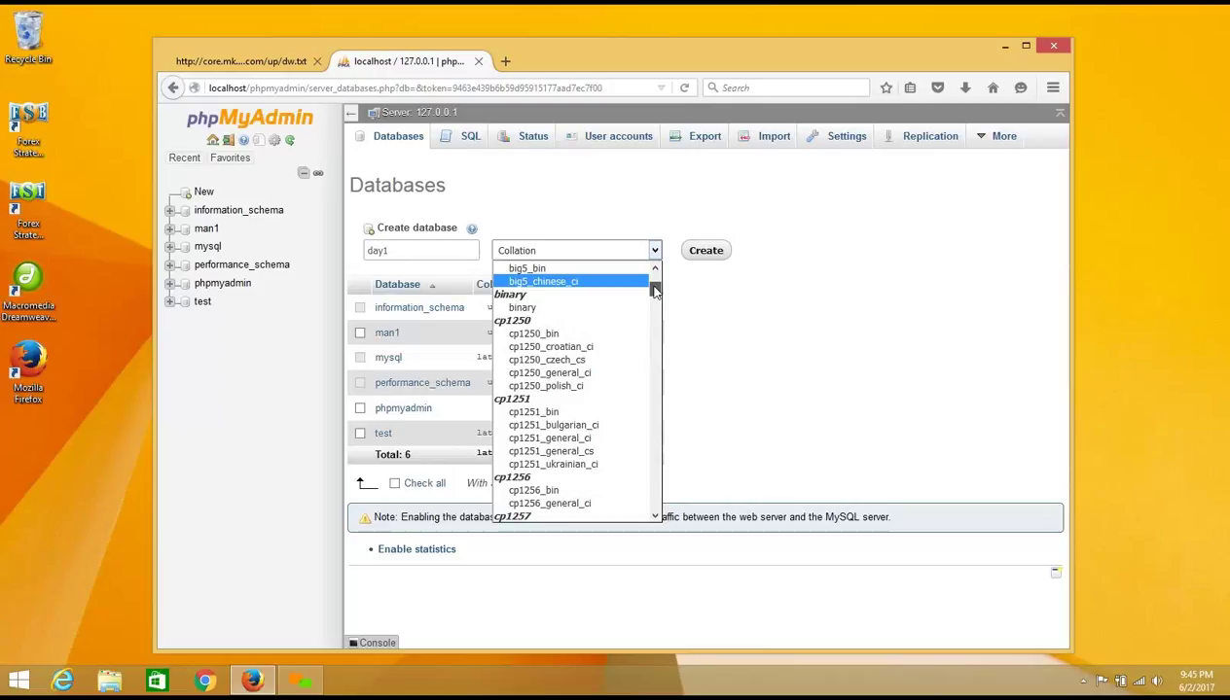
drag(656, 289, 637, 464)
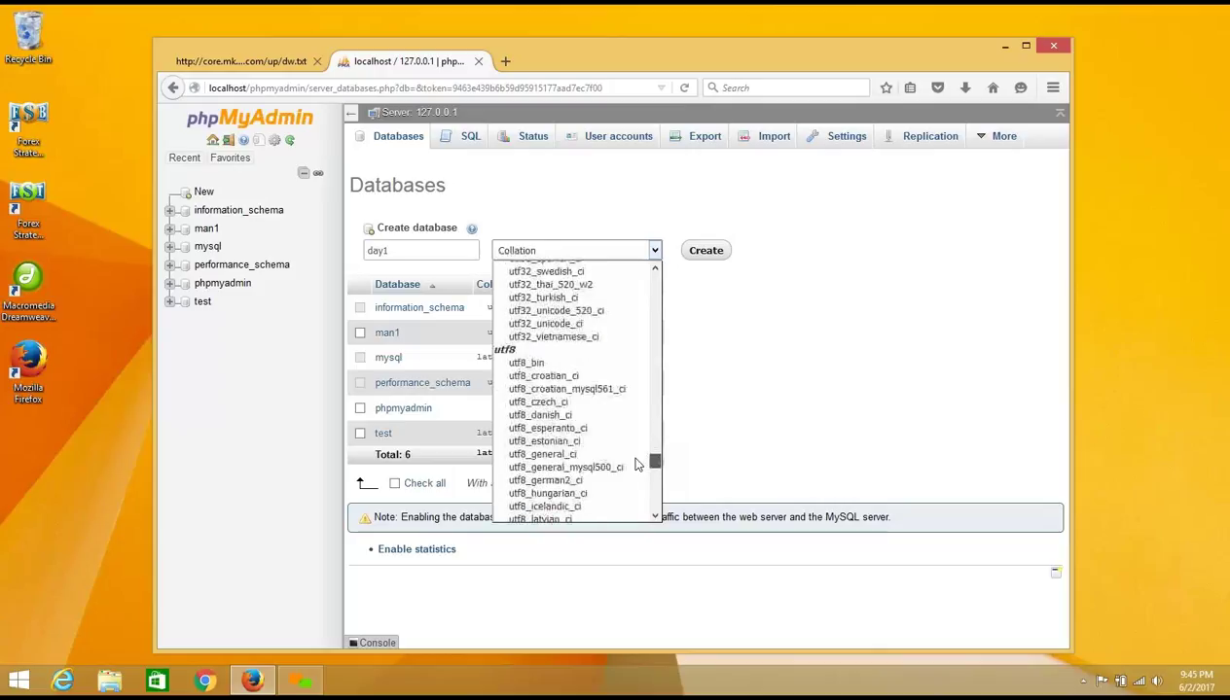
click(553, 455)
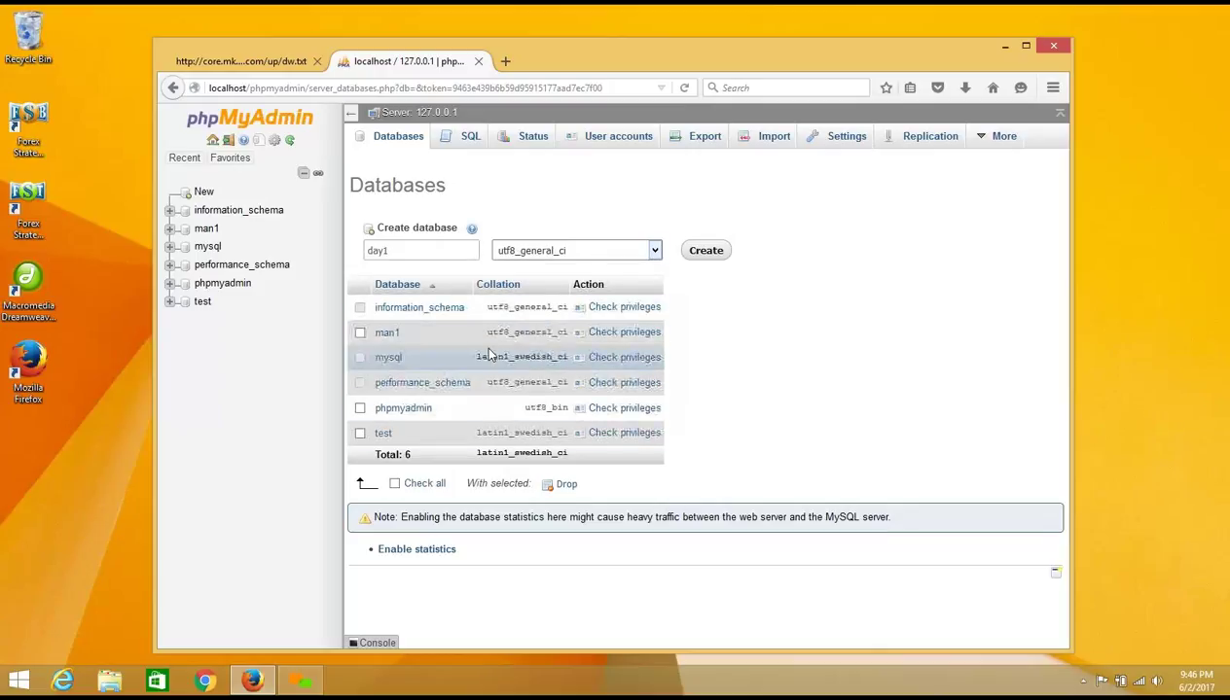
Step: Highlight the existing databases' collations (mysql latin1, man1 and phpmyadmin utf8) for comparison
drag(478, 358, 553, 359)
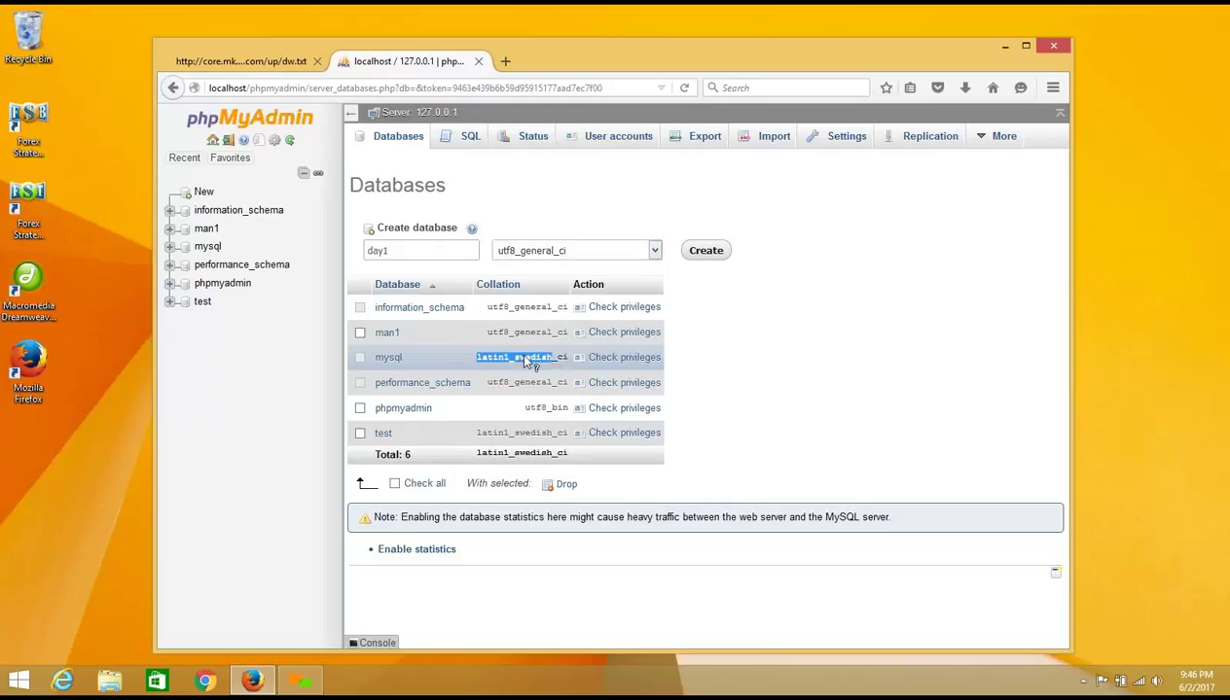
drag(484, 334, 531, 336)
drag(526, 410, 555, 414)
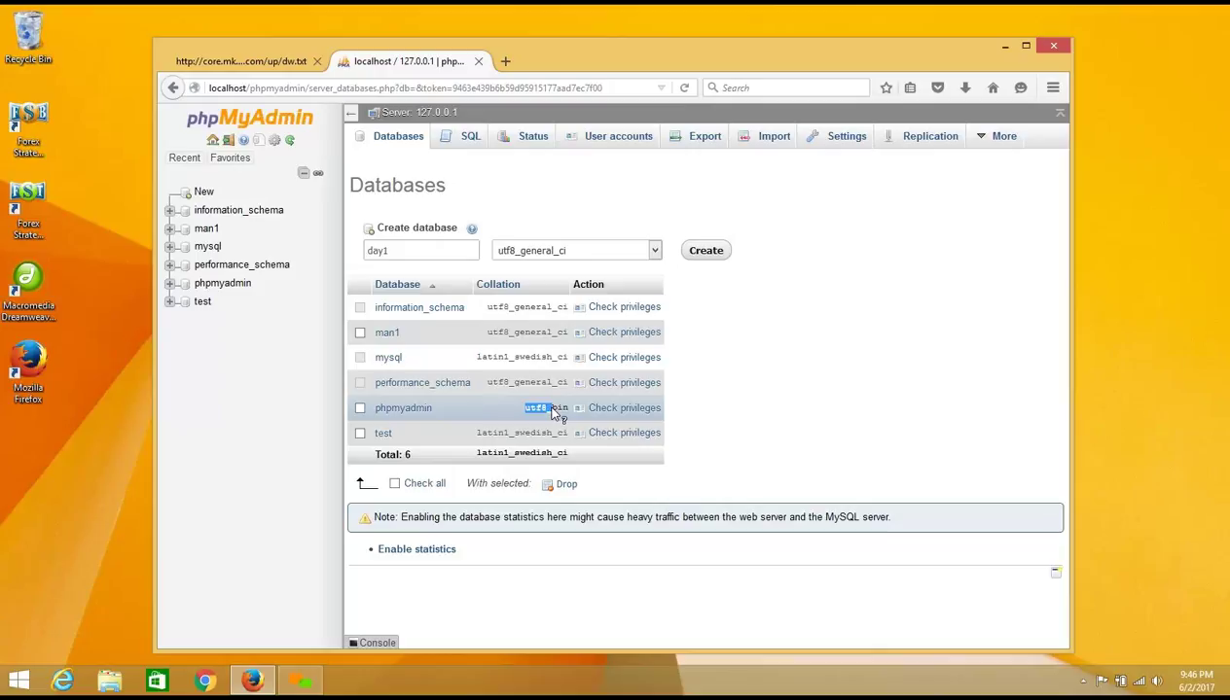
click(516, 269)
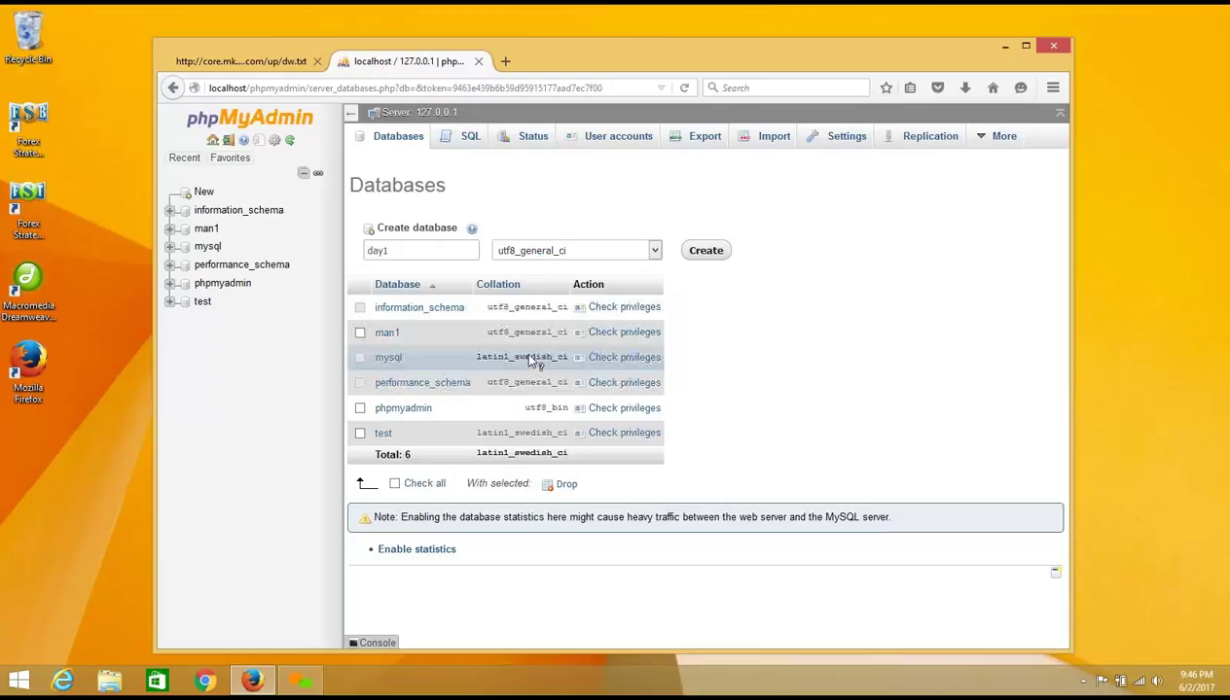
drag(415, 250, 370, 233)
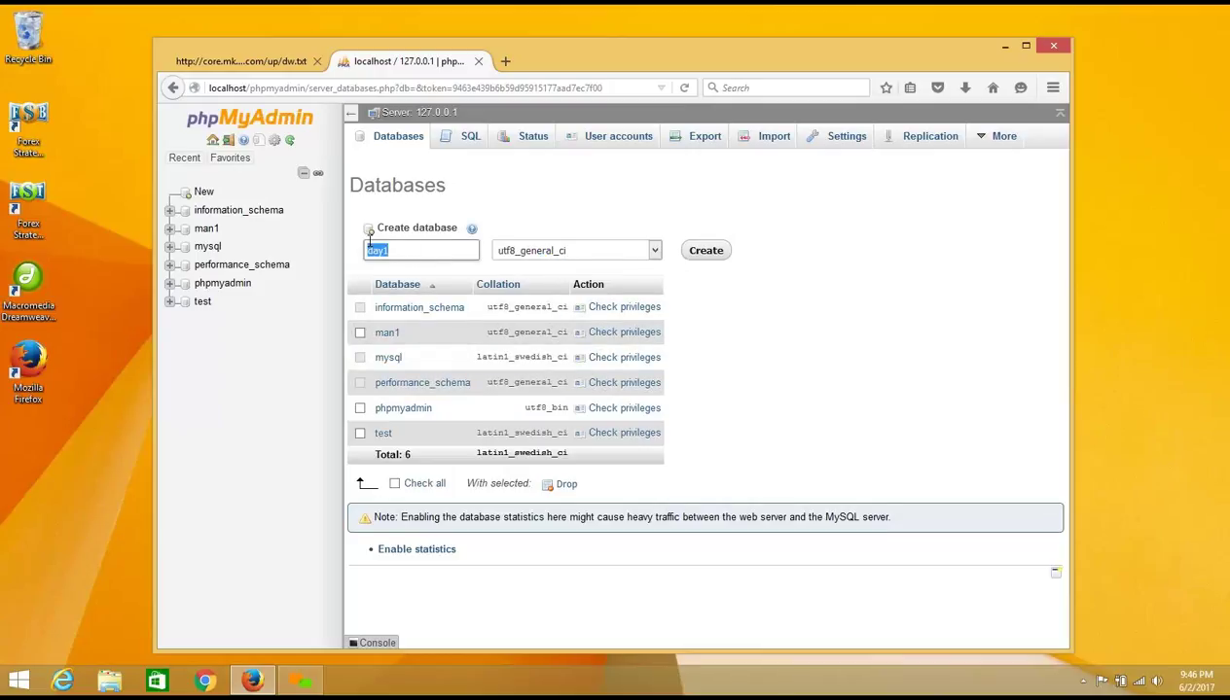
Step: Create the day1 database and focus the table Name field on its empty Structure page
click(707, 261)
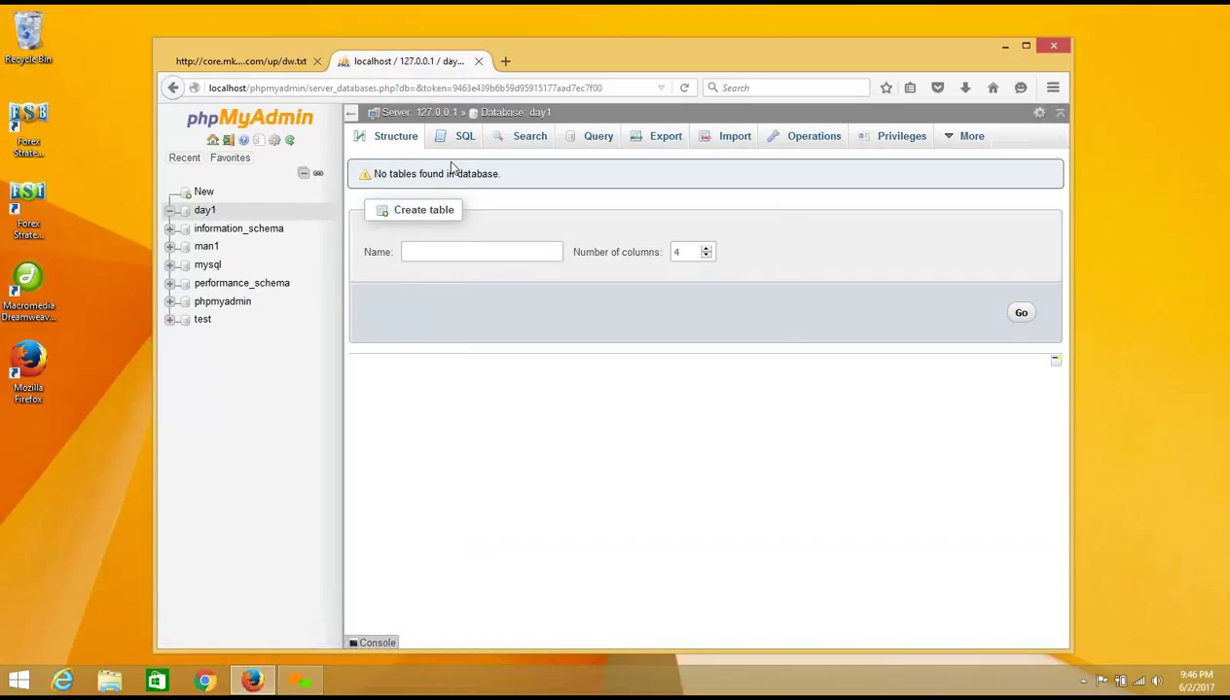
click(450, 254)
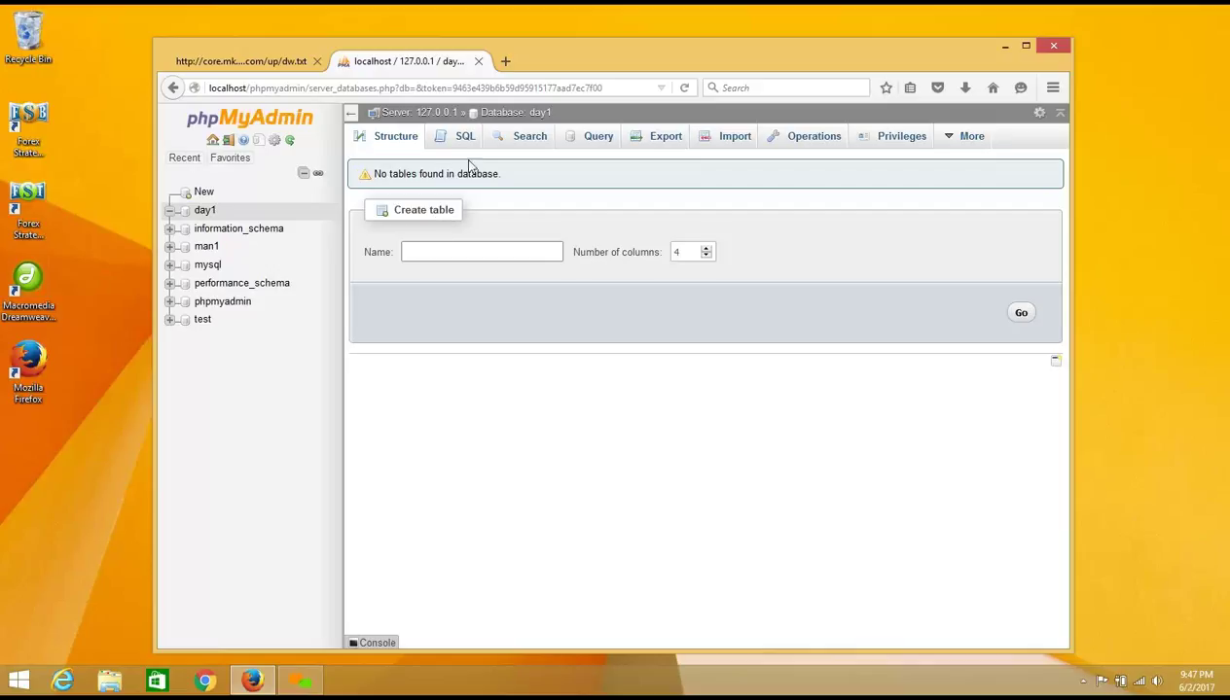
Step: Enter first_table as the new table's name, leaving Number of columns at 4
click(455, 253)
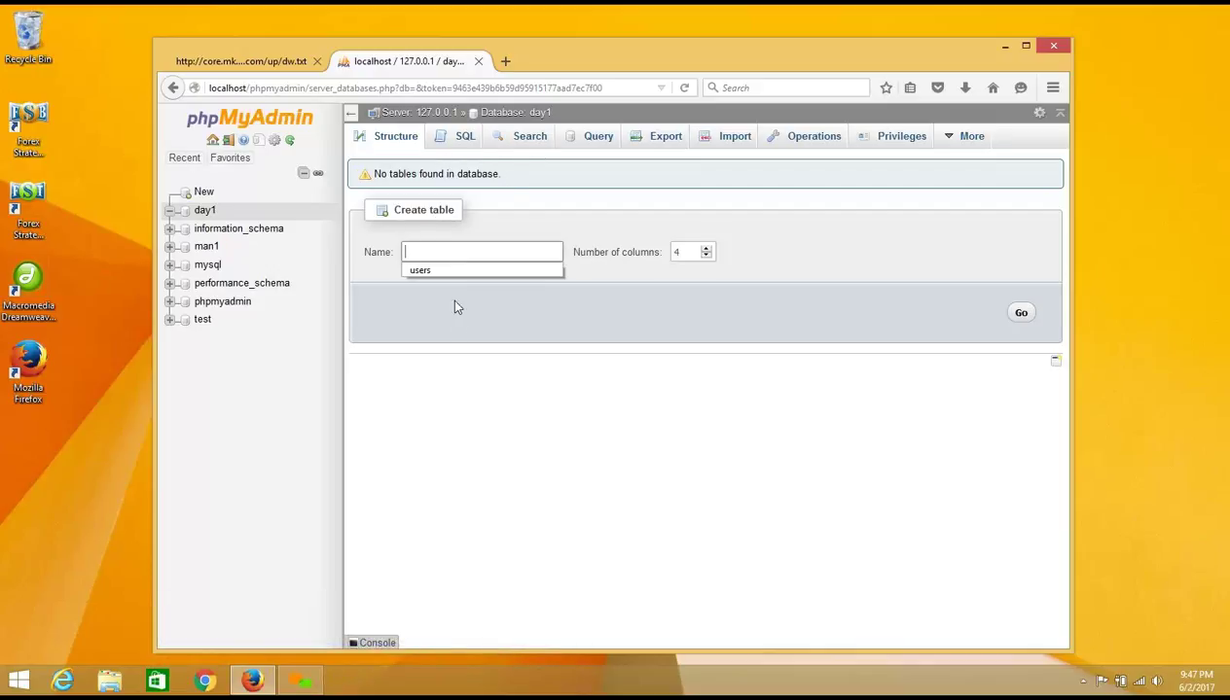
click(453, 396)
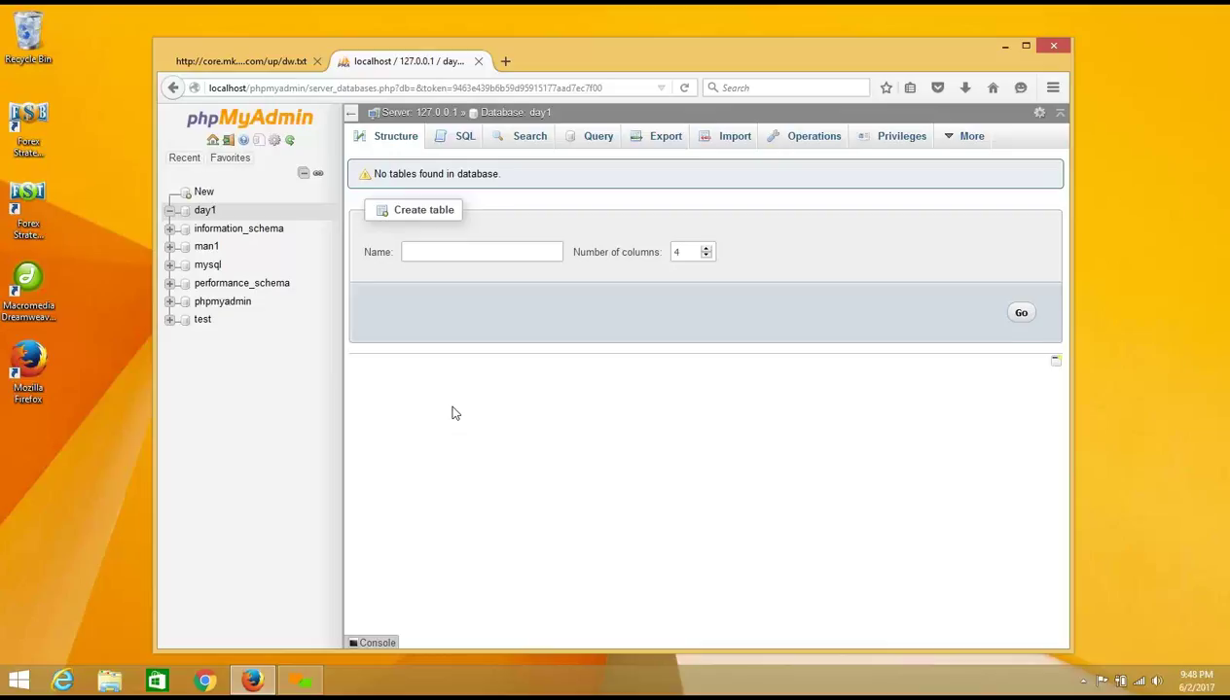
click(469, 257)
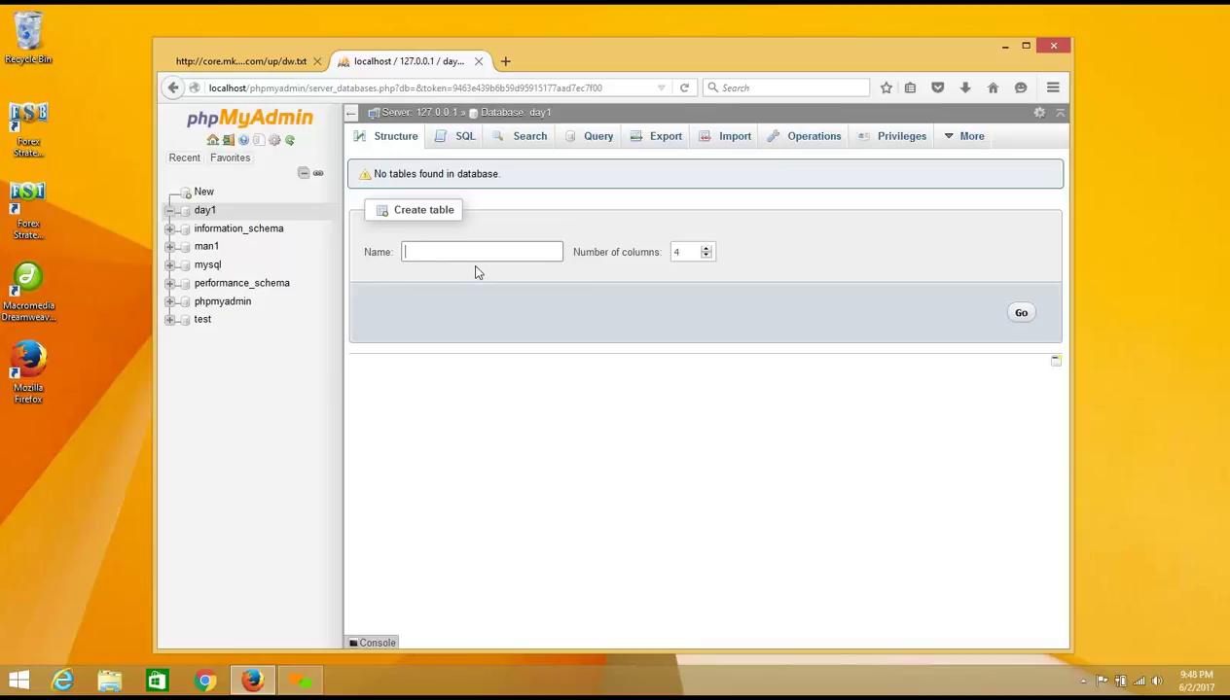
text(t)
key(BackSpace)
text(first_table)
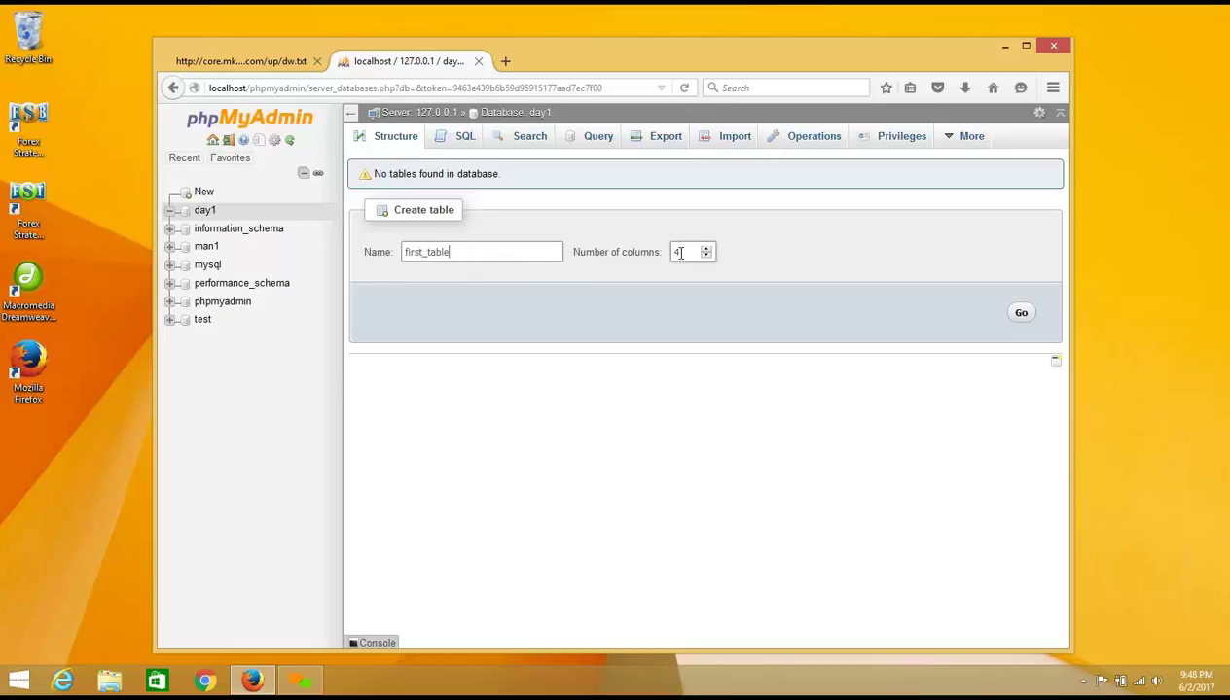
Step: Load facebook.com in a new tab, click its First name field, then return to phpMyAdmin
click(505, 63)
text(facebook.)
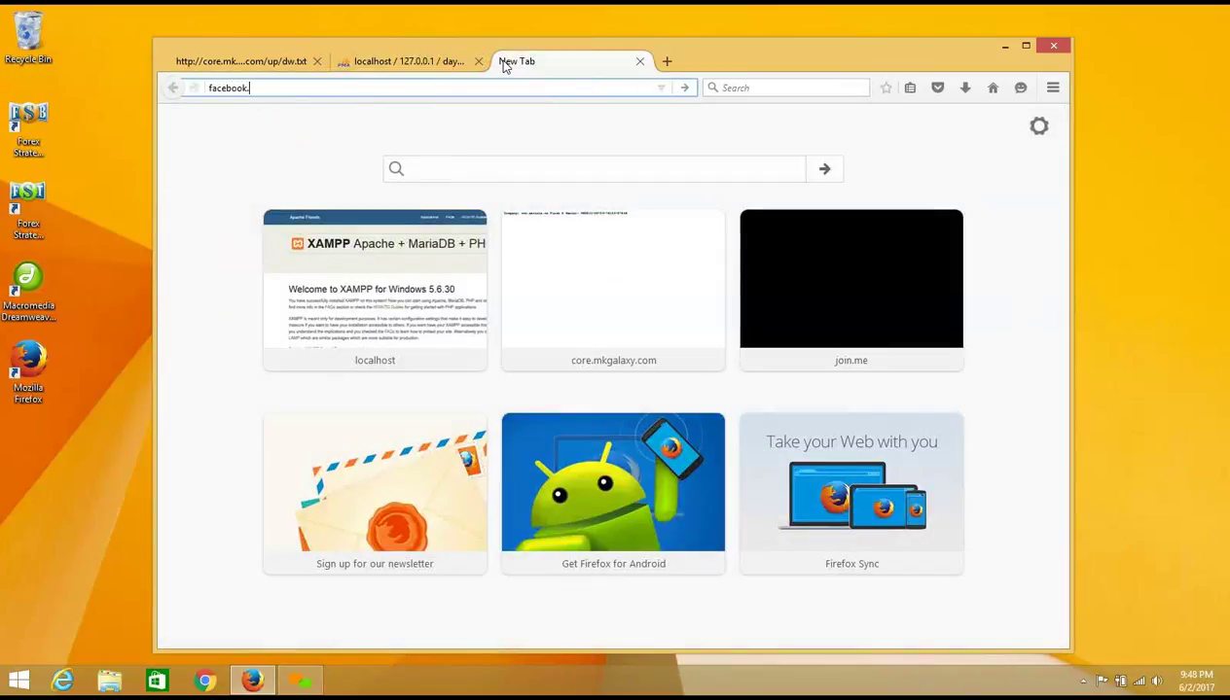
text(com)
key(Return)
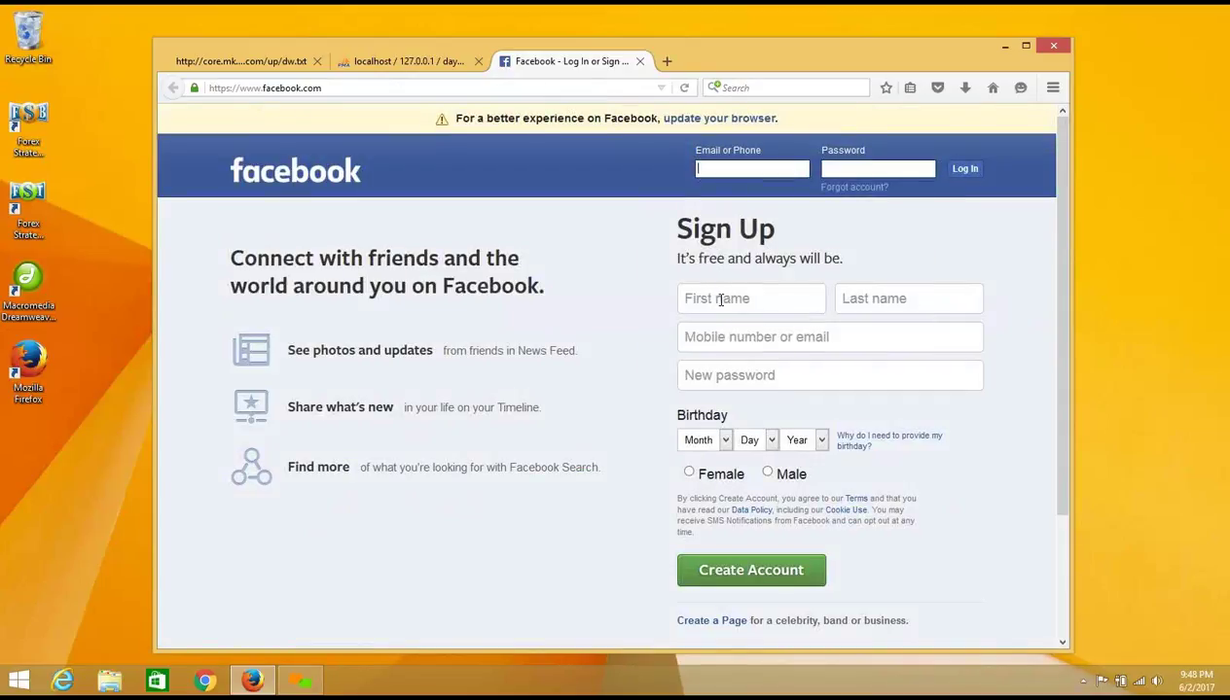
click(697, 296)
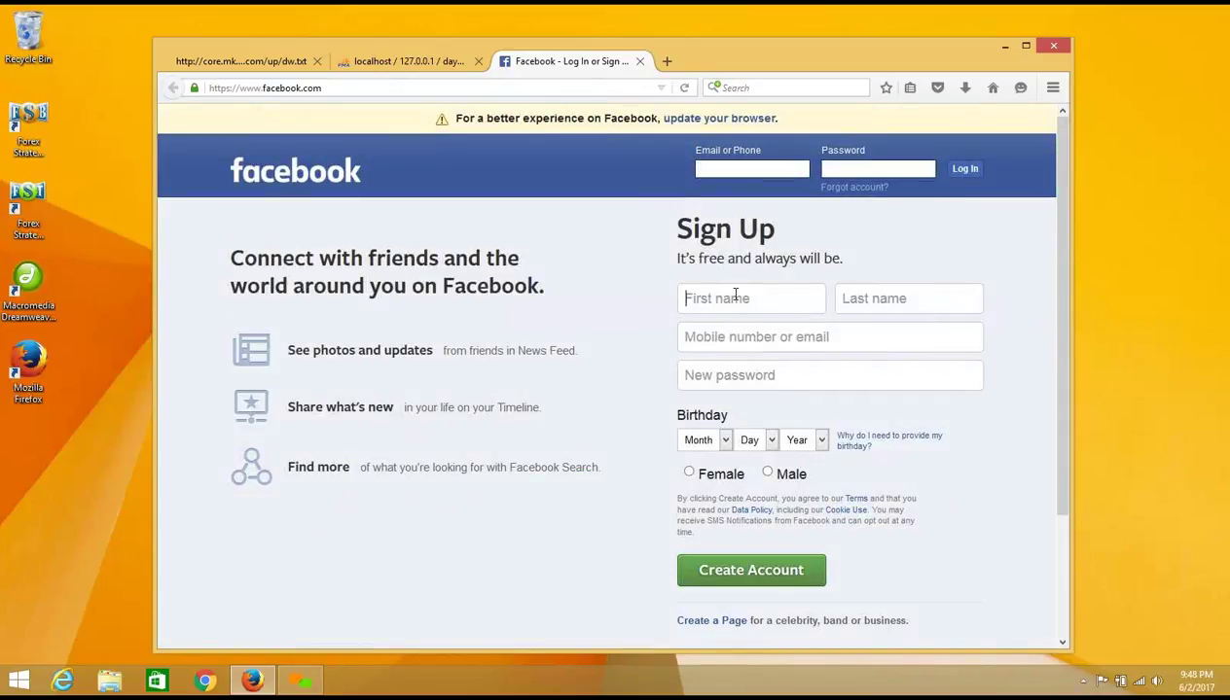
click(407, 61)
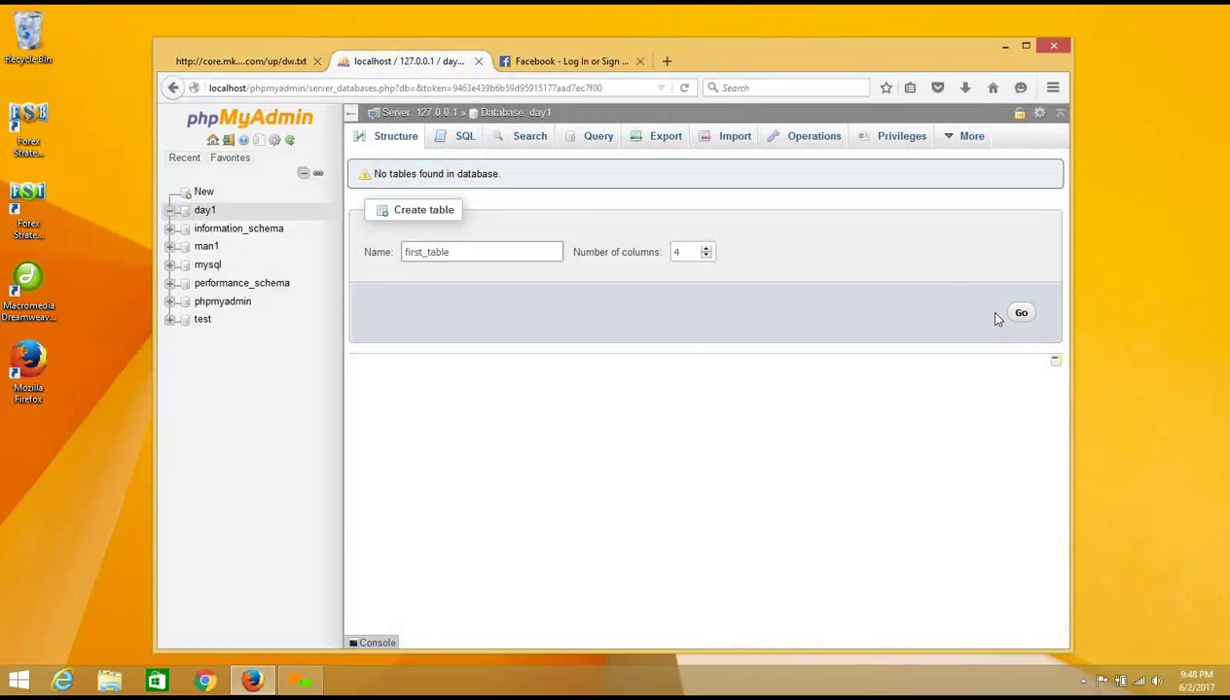
Step: Set first_table's column count to 20 and bring up its column definition form
double_click(669, 251)
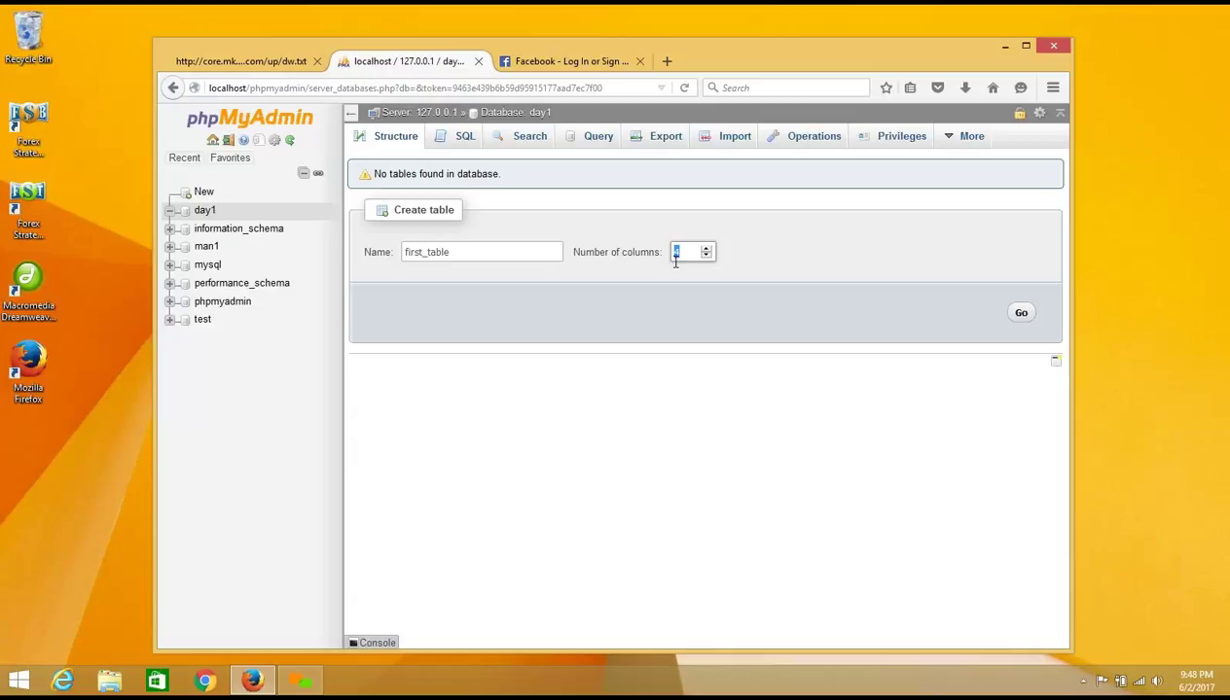
text(20)
click(1021, 315)
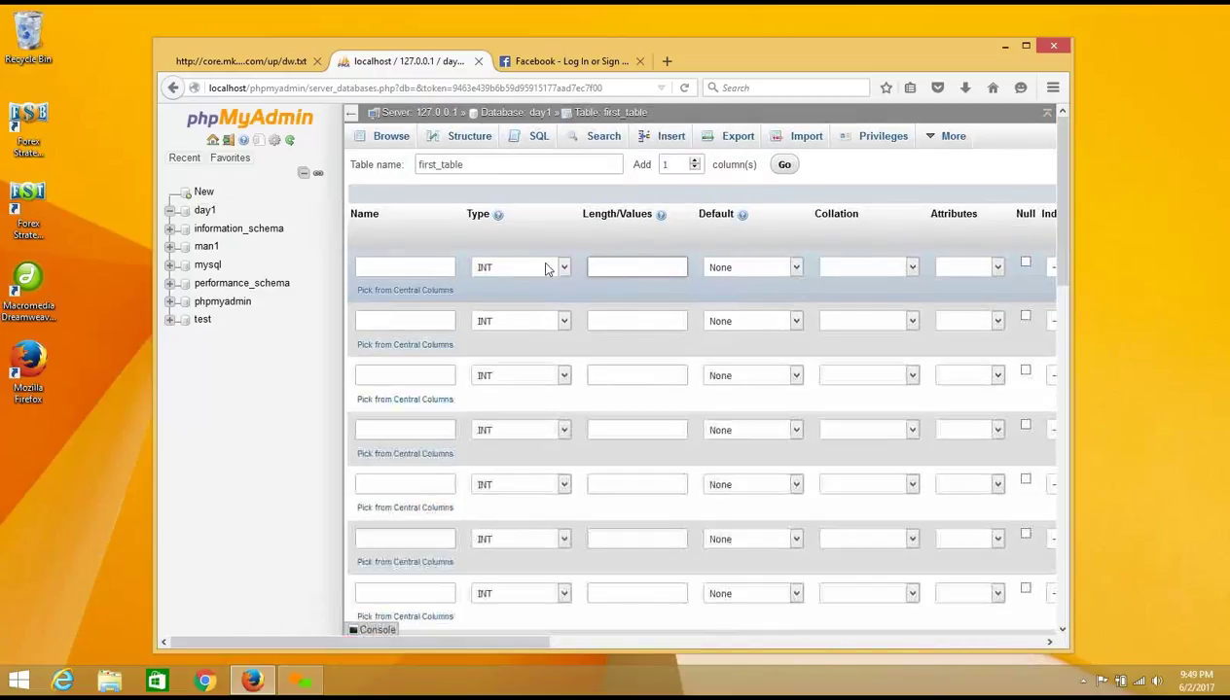
Step: Enter first_name as the column name in row two of the table form
click(443, 268)
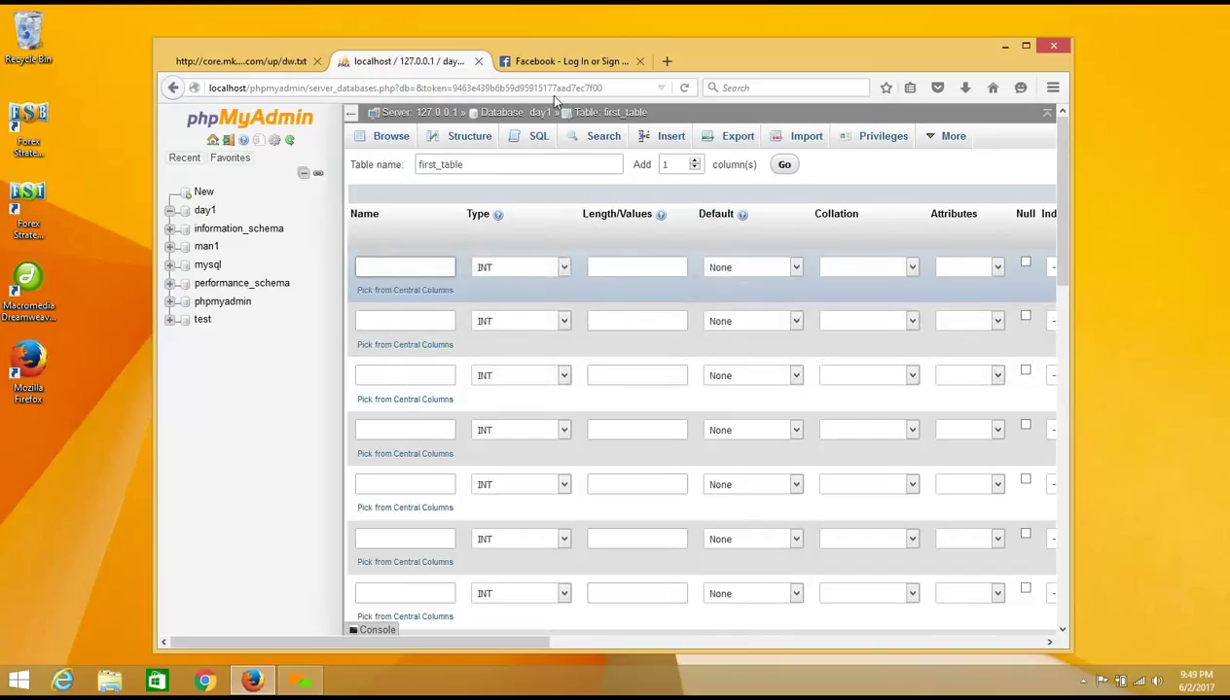
click(559, 64)
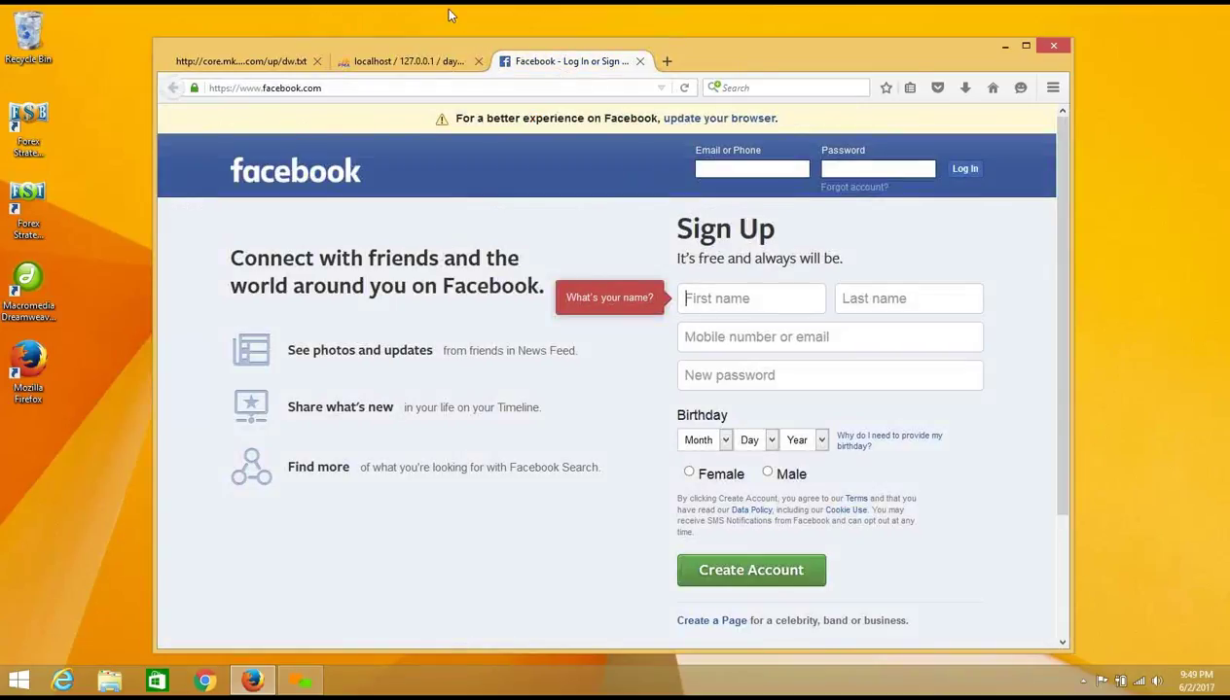
click(409, 64)
click(380, 324)
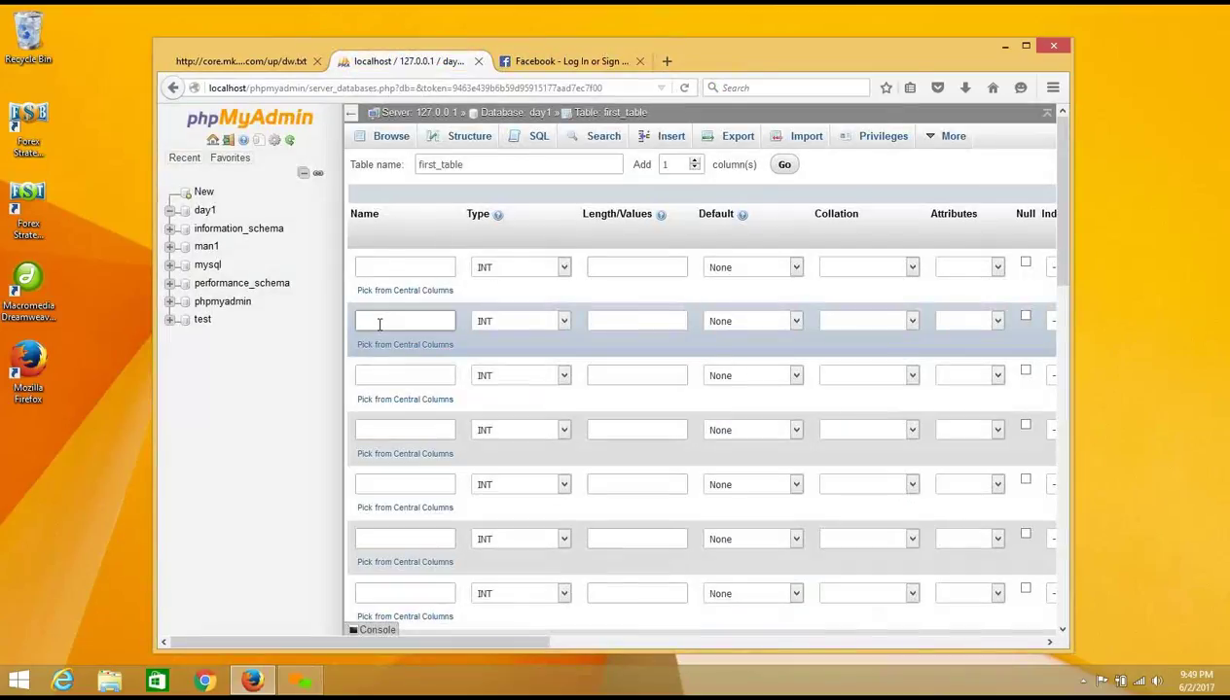
click(371, 267)
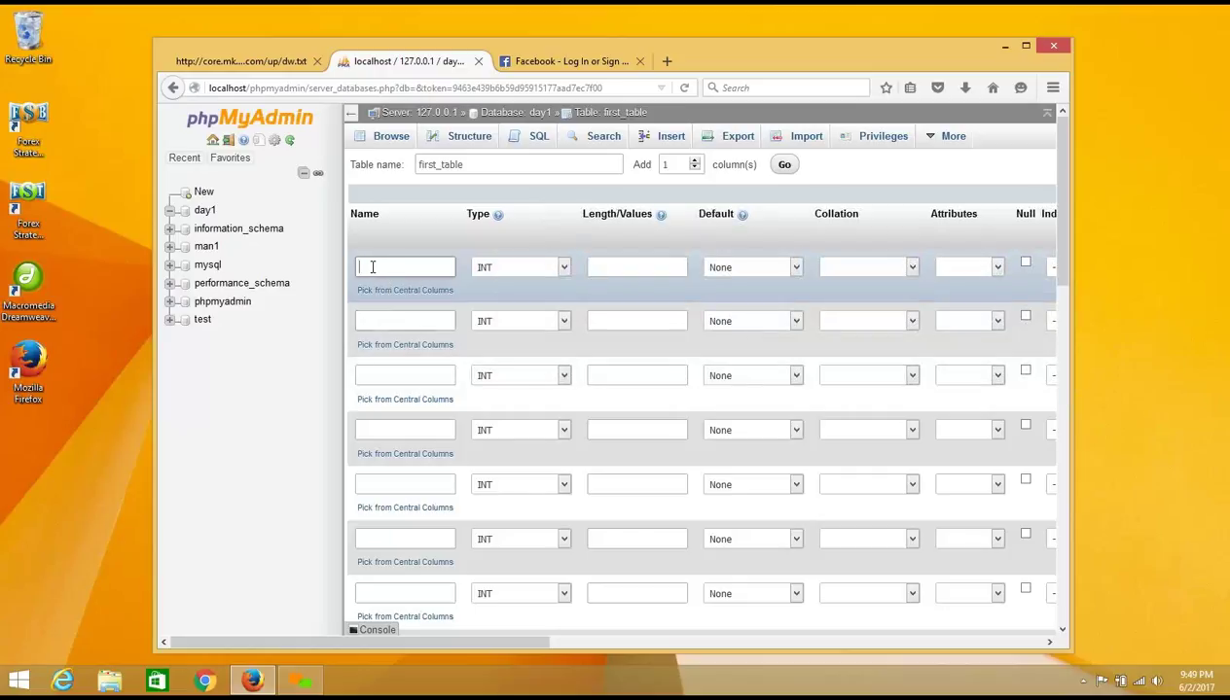
click(372, 319)
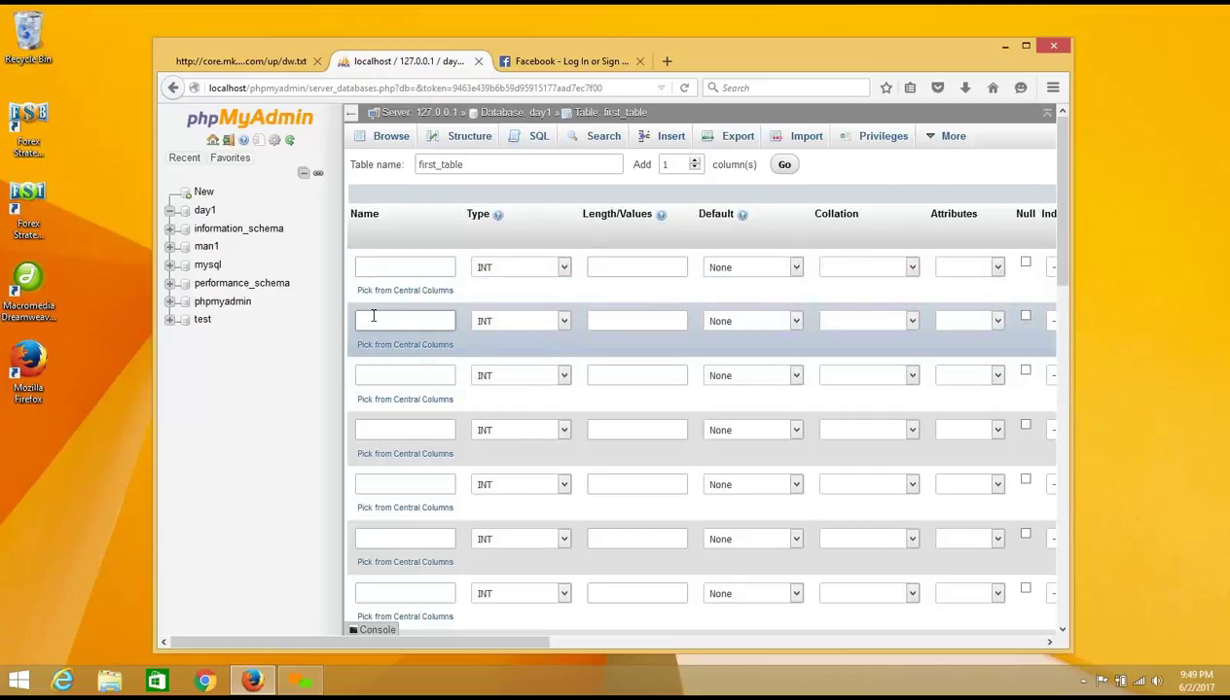
text(first_name)
Step: Set the first_name column's type to VARCHAR
click(513, 324)
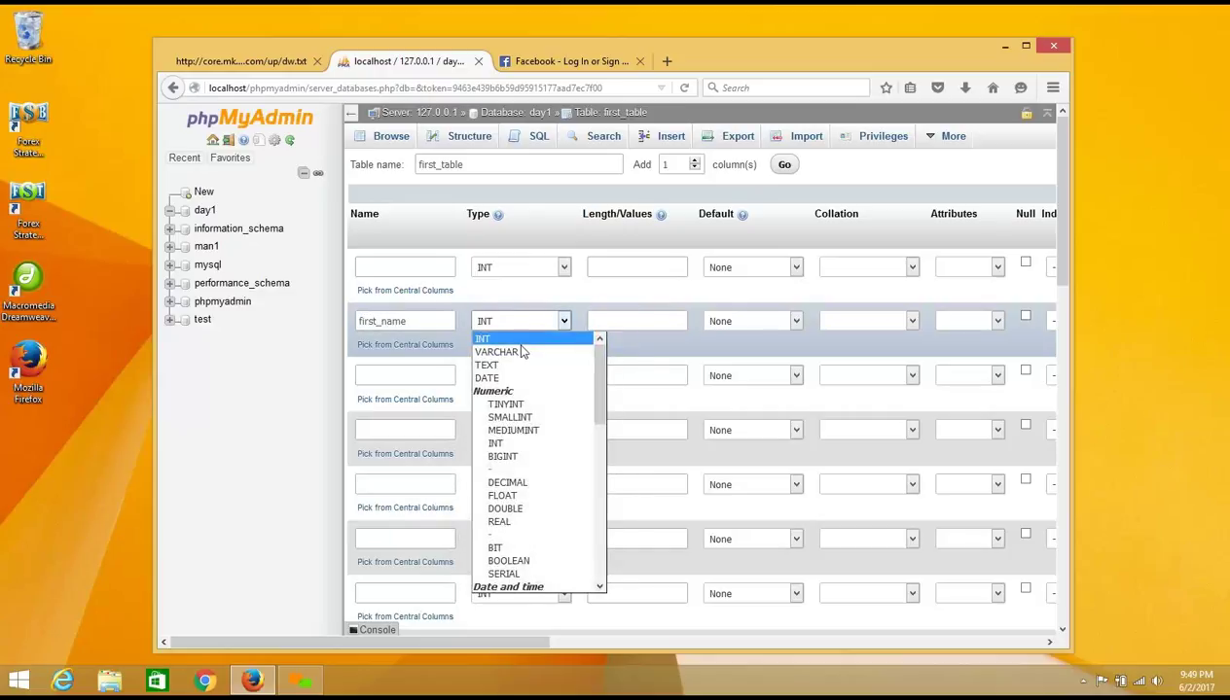
click(514, 327)
click(513, 328)
click(514, 354)
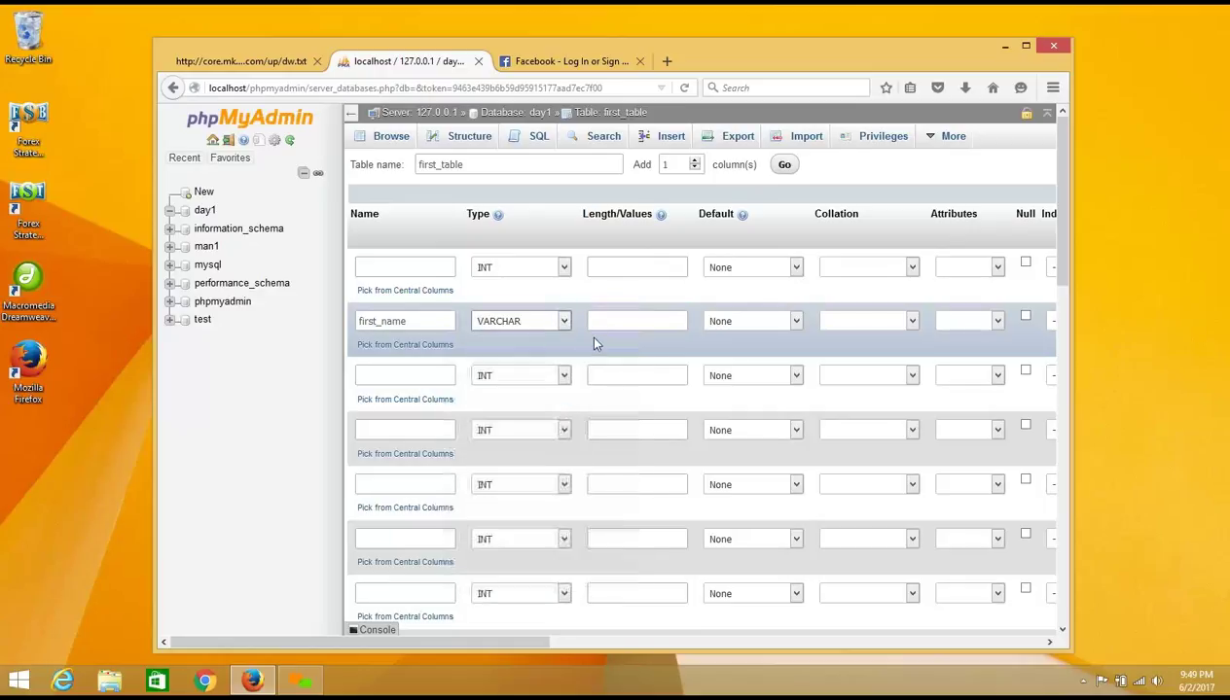
click(512, 326)
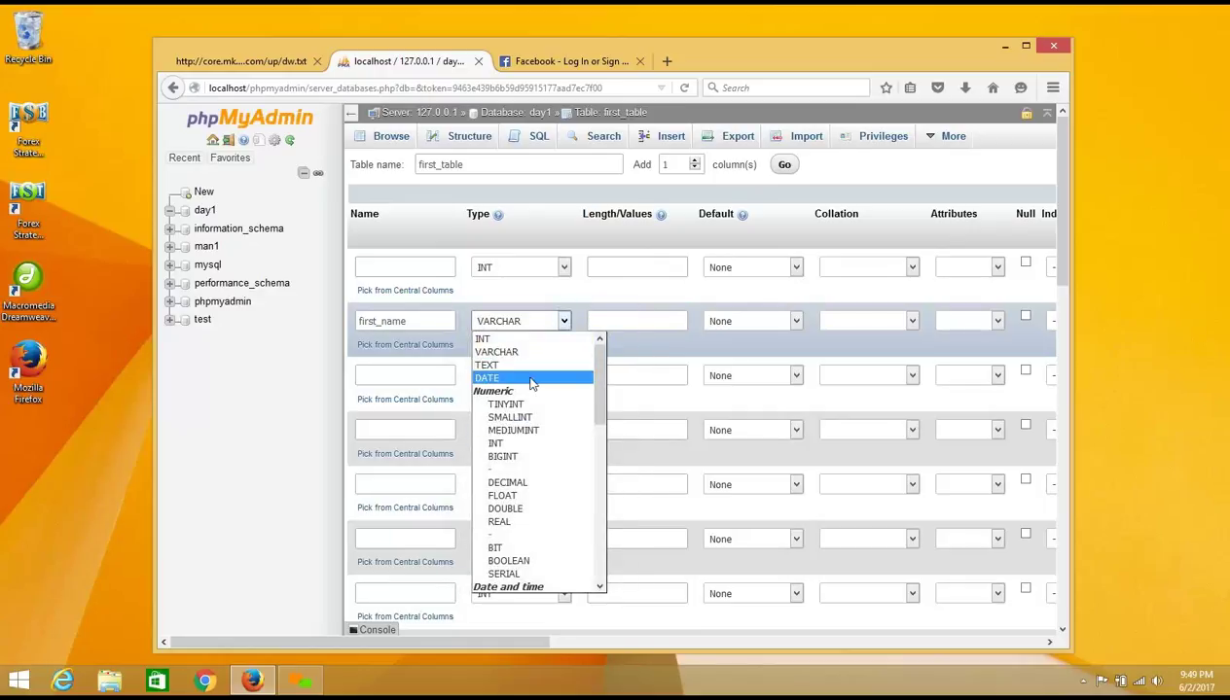
drag(588, 389, 603, 369)
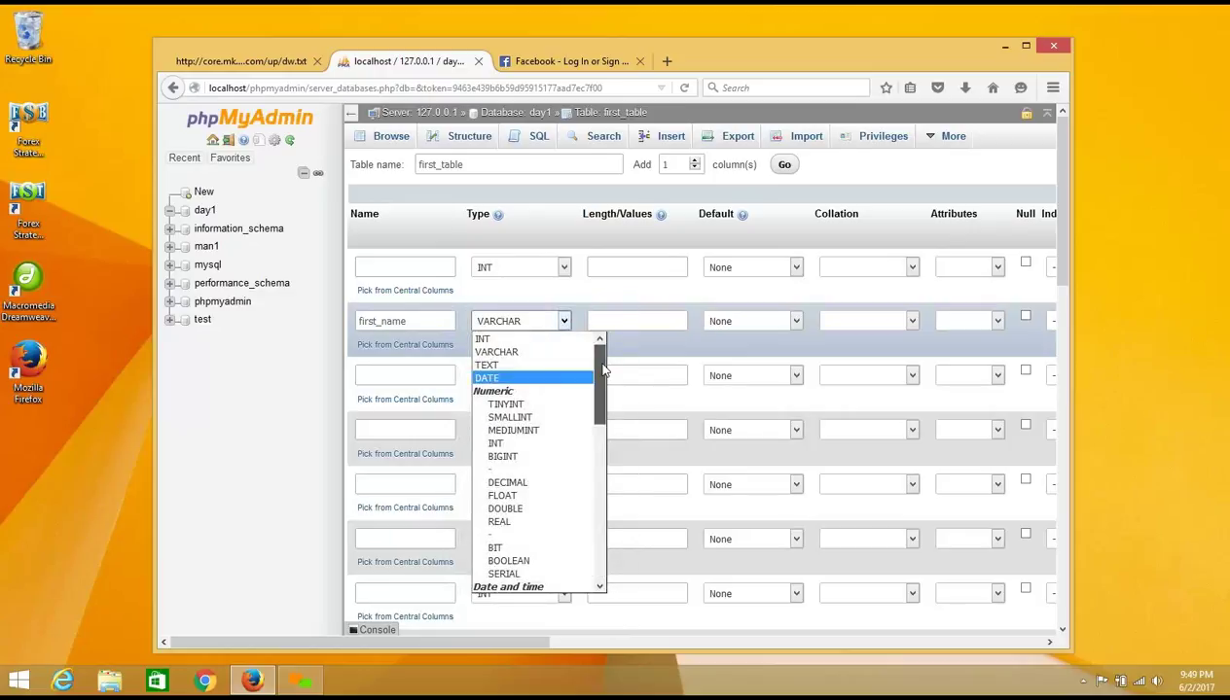
scroll(584, 541, down, 10)
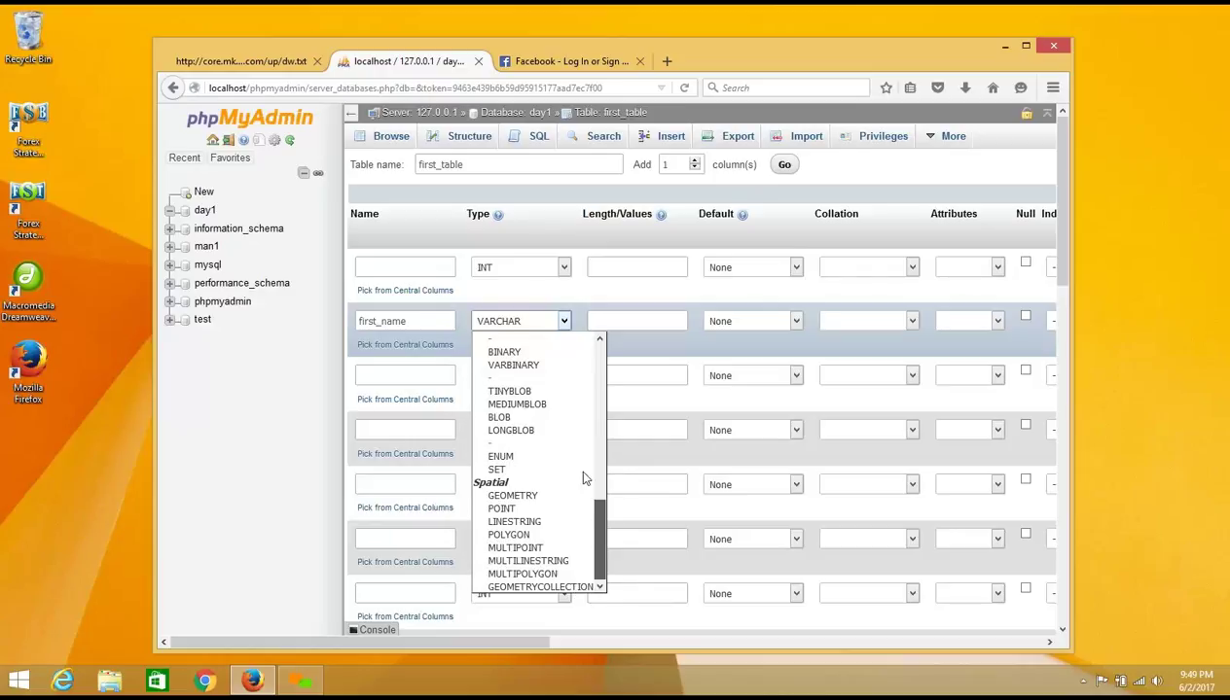
scroll(585, 477, up, 10)
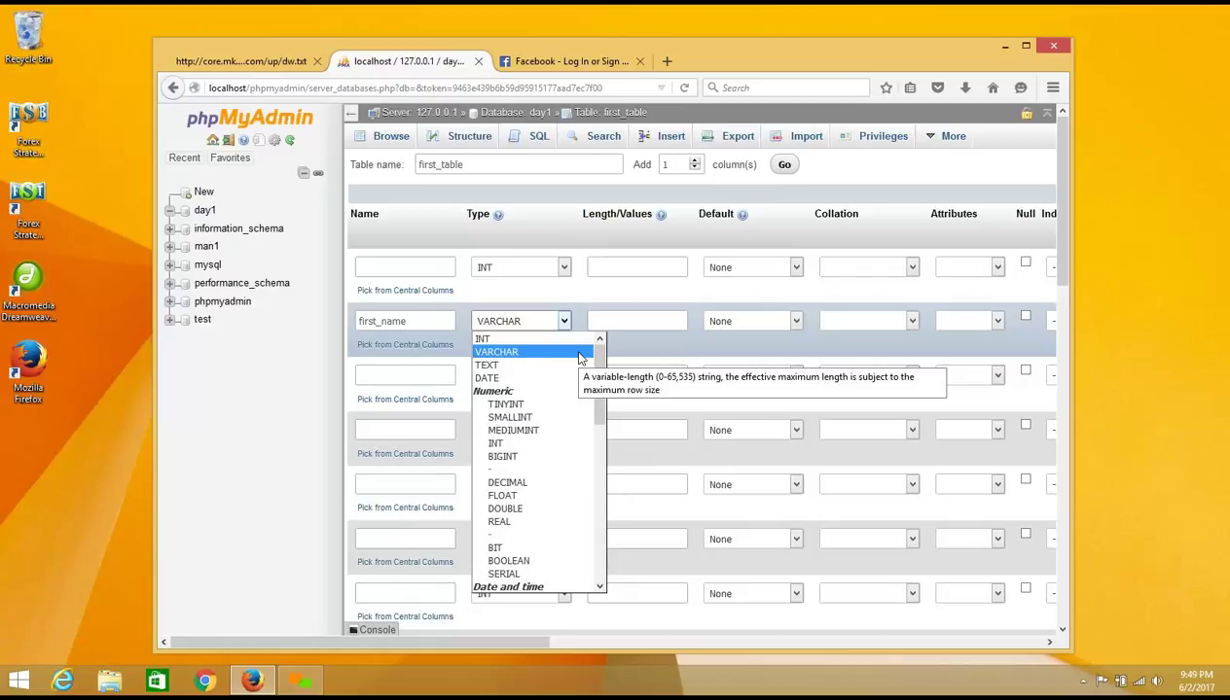
click(580, 352)
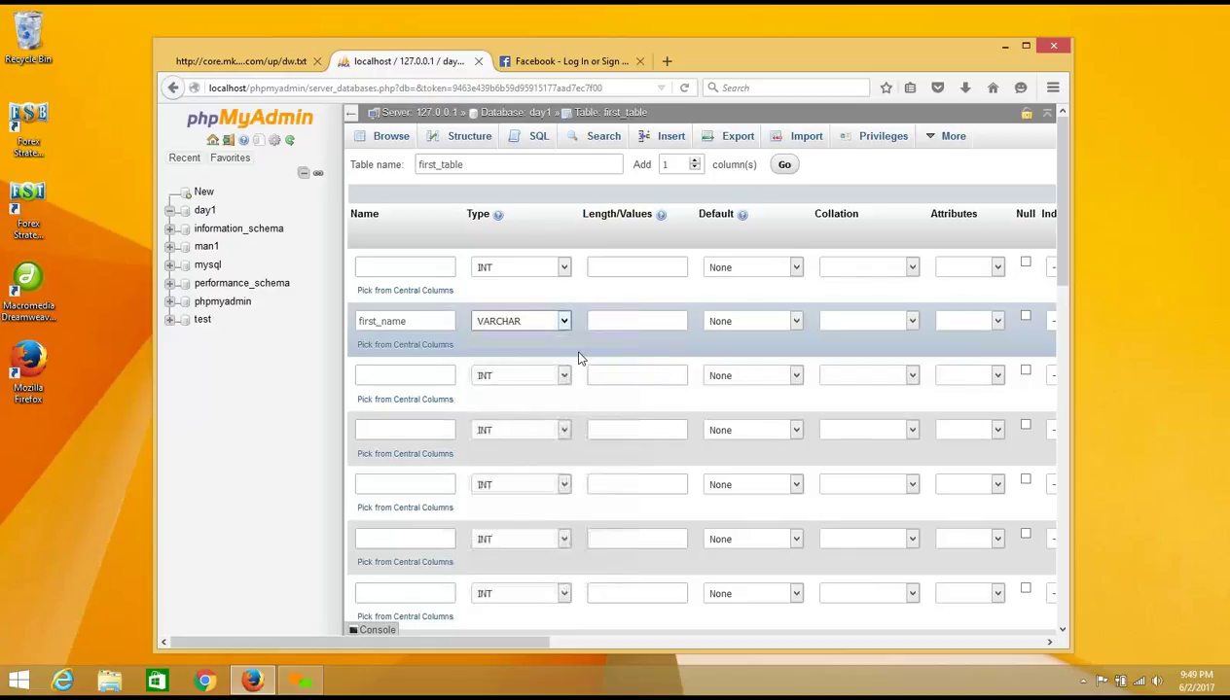
Step: Give first_name length 50 and allow NULL, then switch to the Facebook sign-up page
click(598, 322)
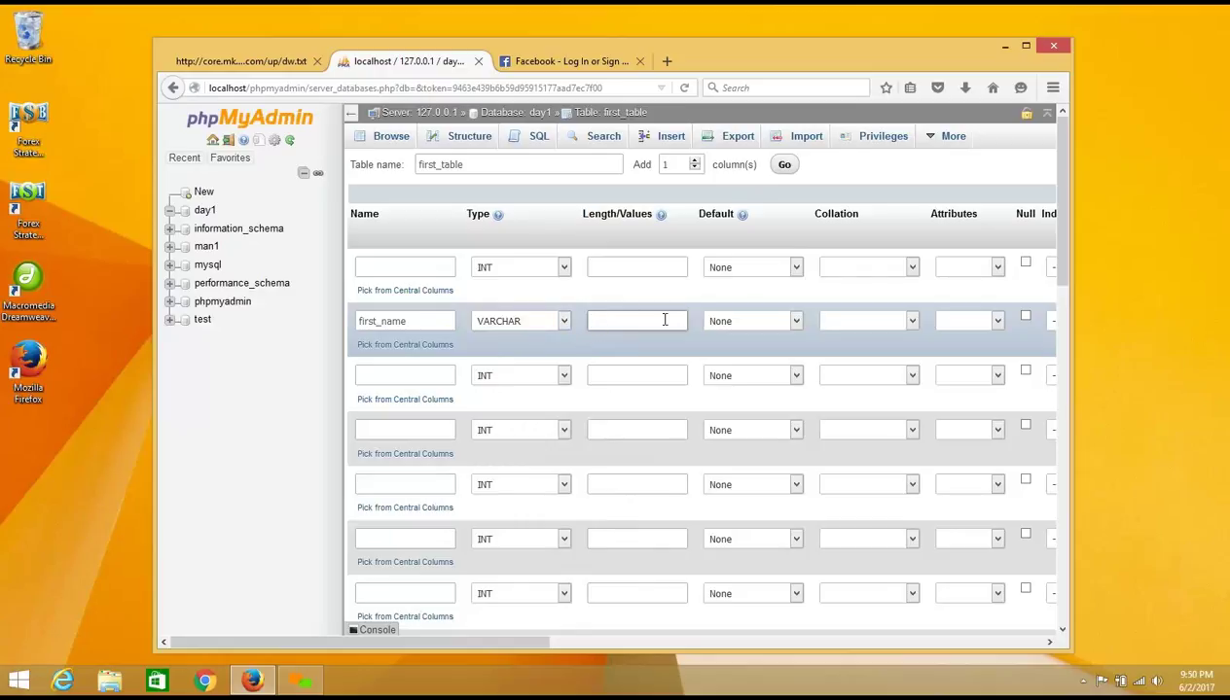
text(50)
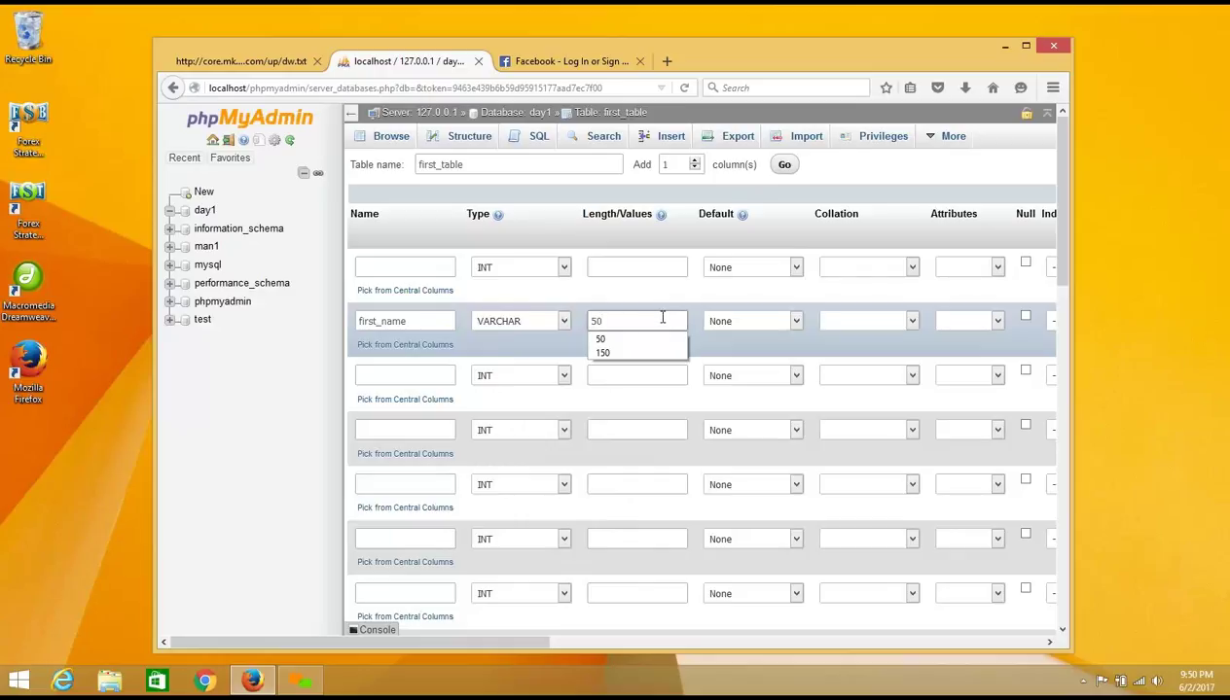
drag(605, 321, 588, 321)
click(601, 305)
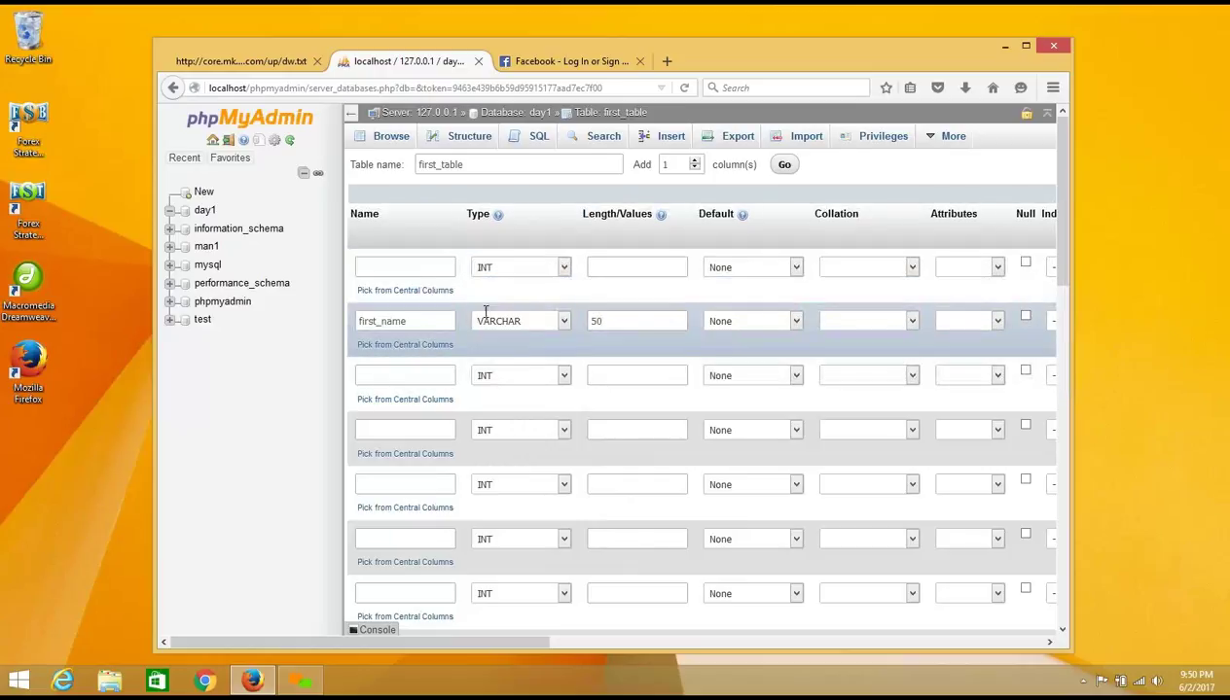
drag(610, 321, 585, 316)
click(601, 322)
double_click(601, 322)
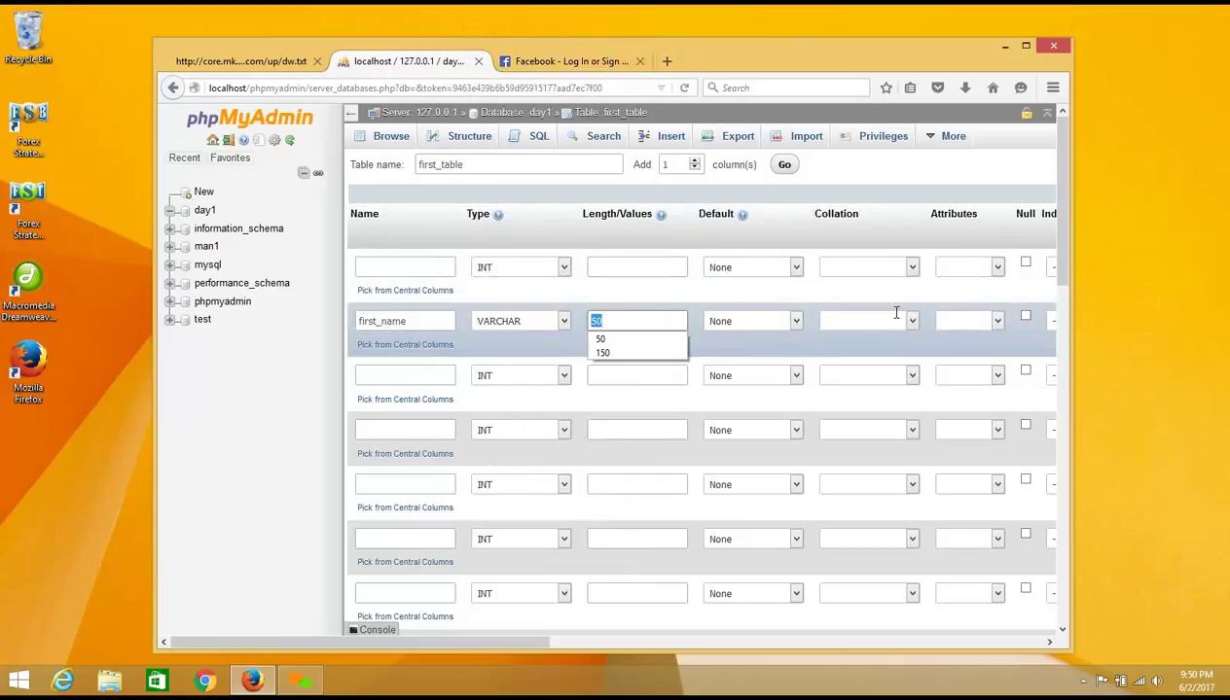
click(1019, 323)
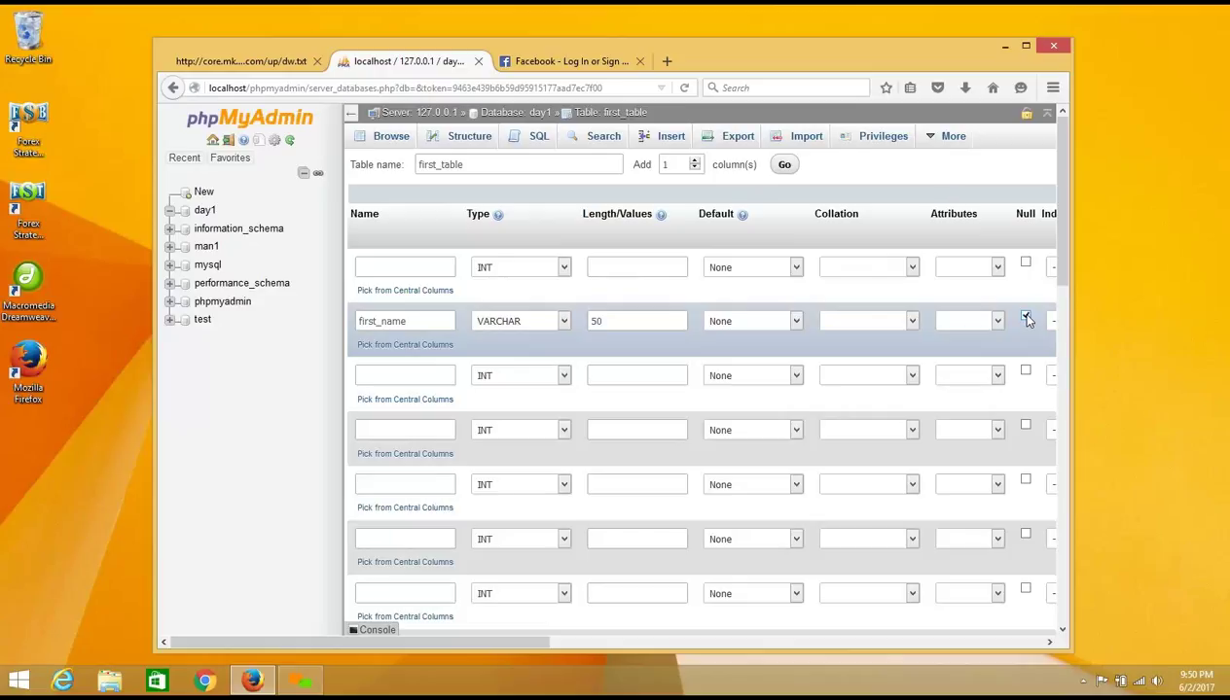
click(1025, 318)
click(1025, 319)
click(1026, 318)
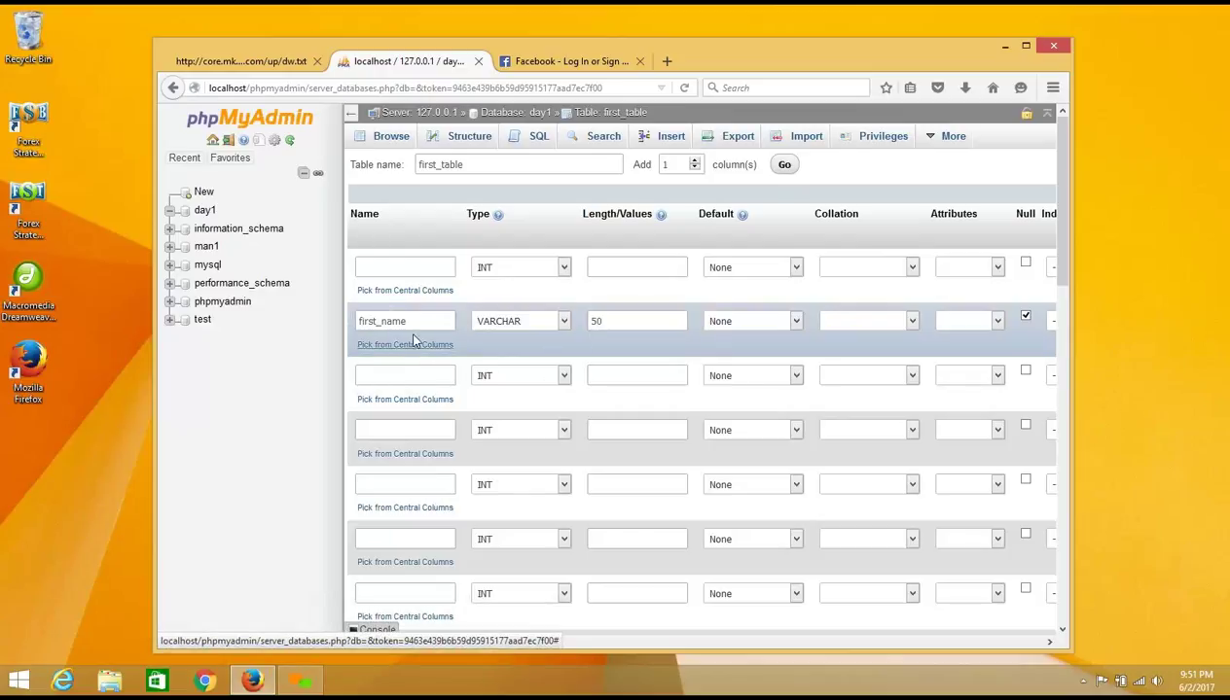
drag(411, 324, 352, 322)
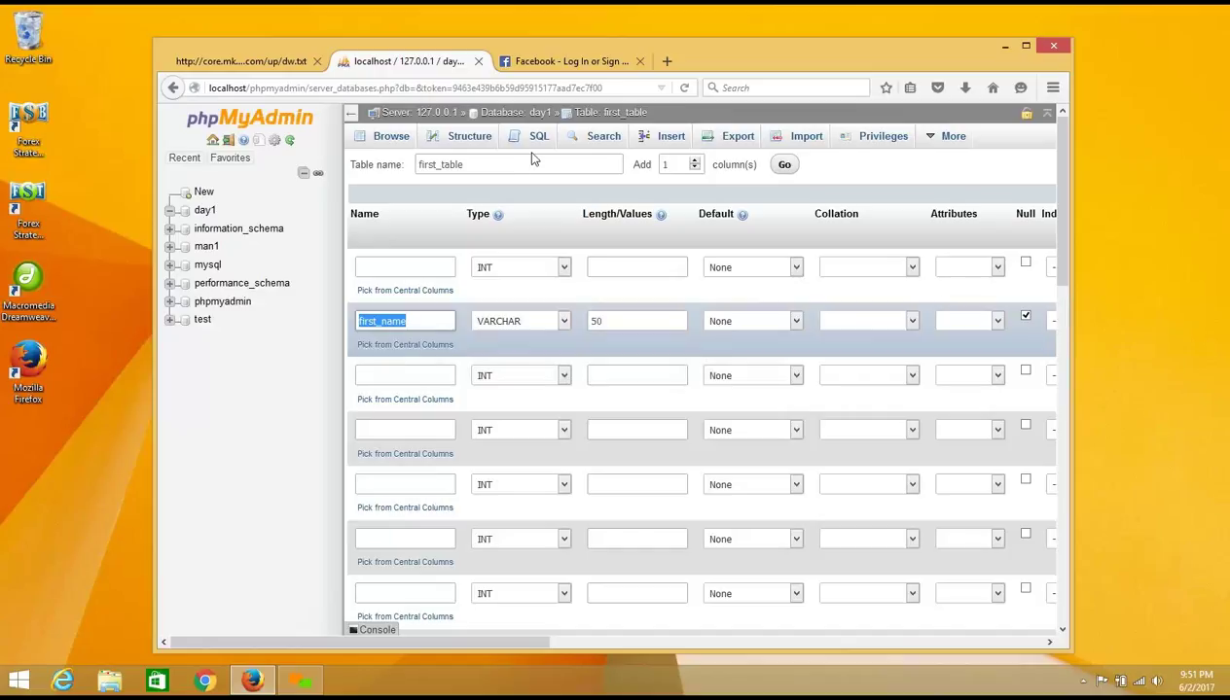
click(546, 61)
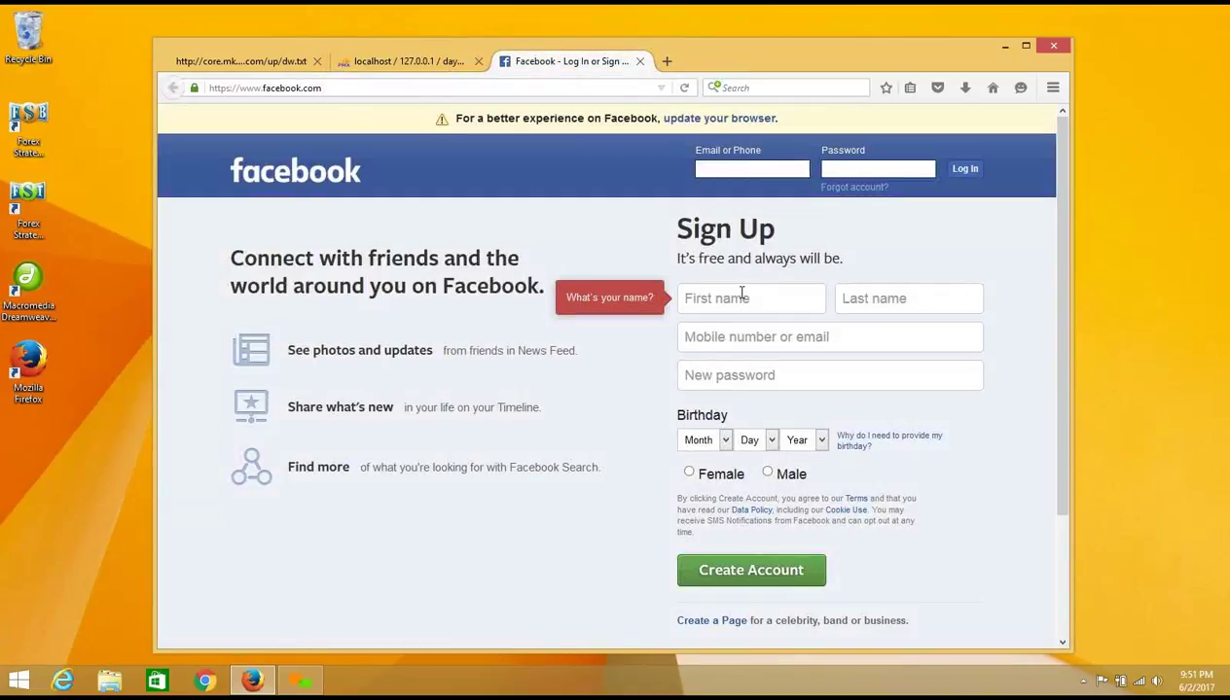
Step: Add a nullable last_name VARCHAR(50) column in row 3, then return to the Facebook page
click(862, 298)
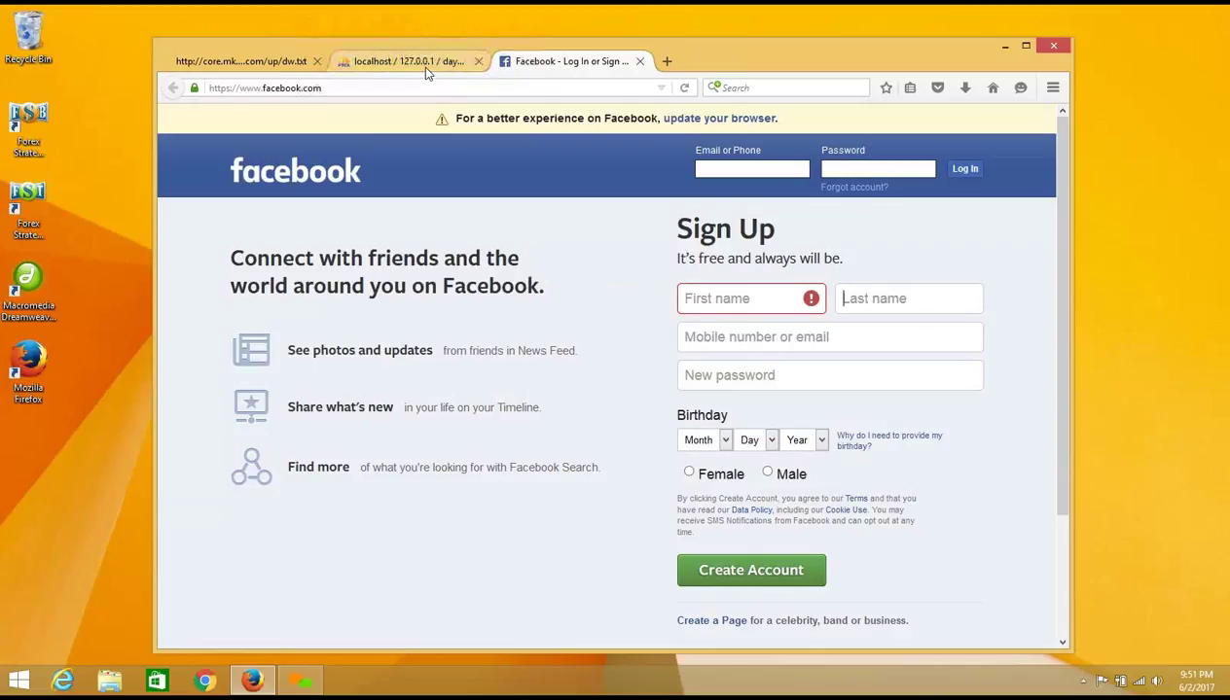
click(408, 61)
click(389, 375)
text(la)
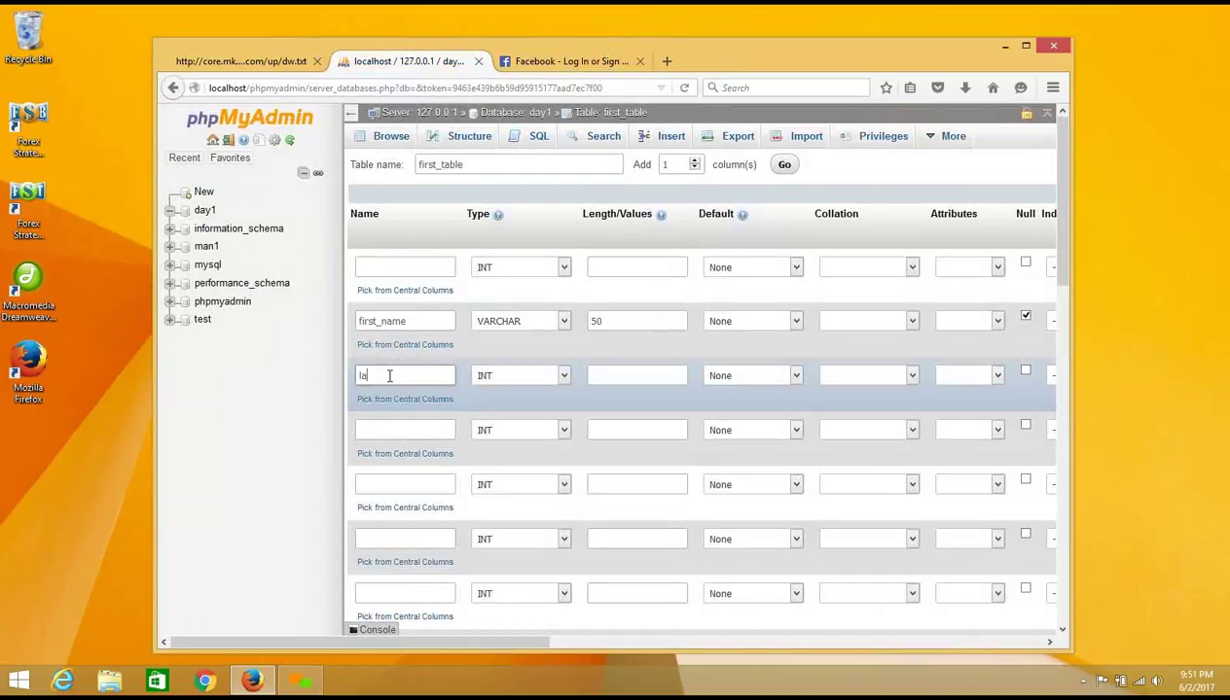
text(st_name)
click(562, 377)
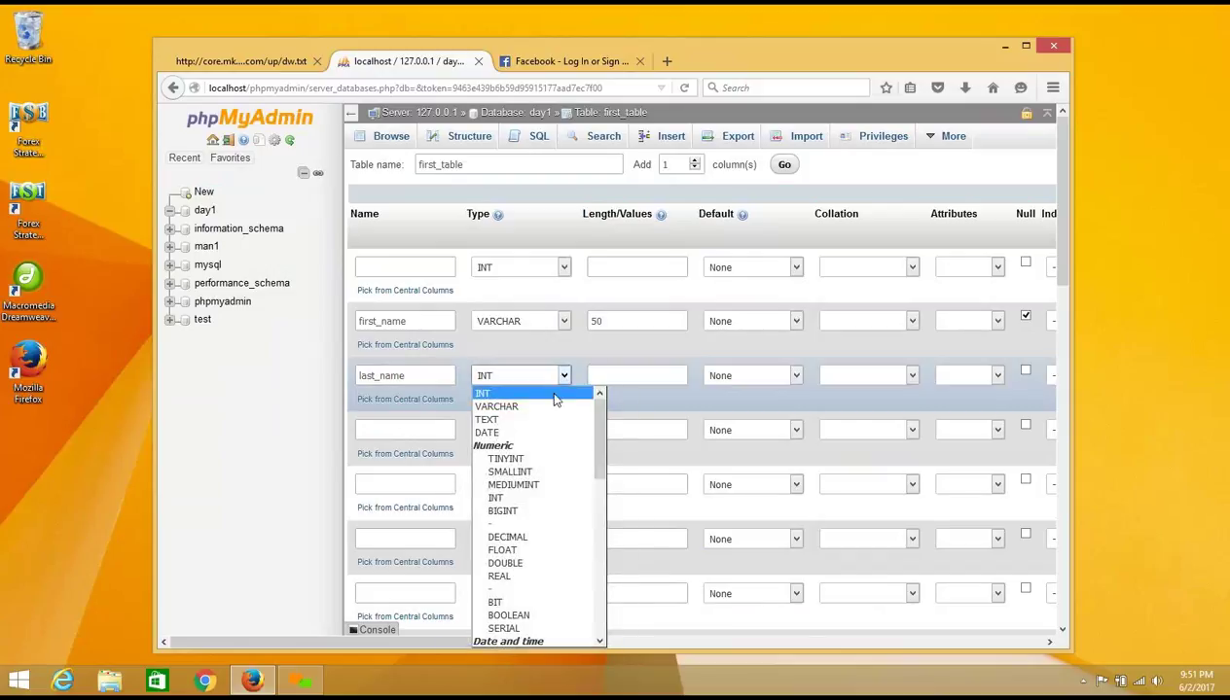
click(550, 407)
click(626, 374)
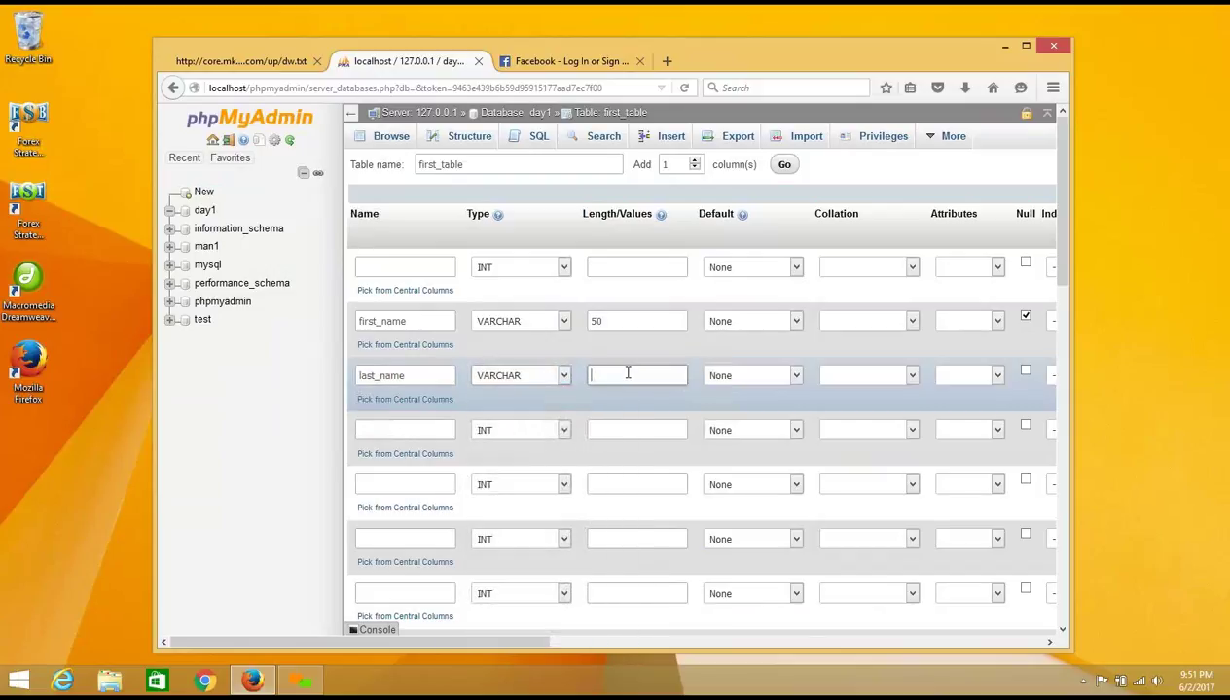
text(50)
click(1024, 373)
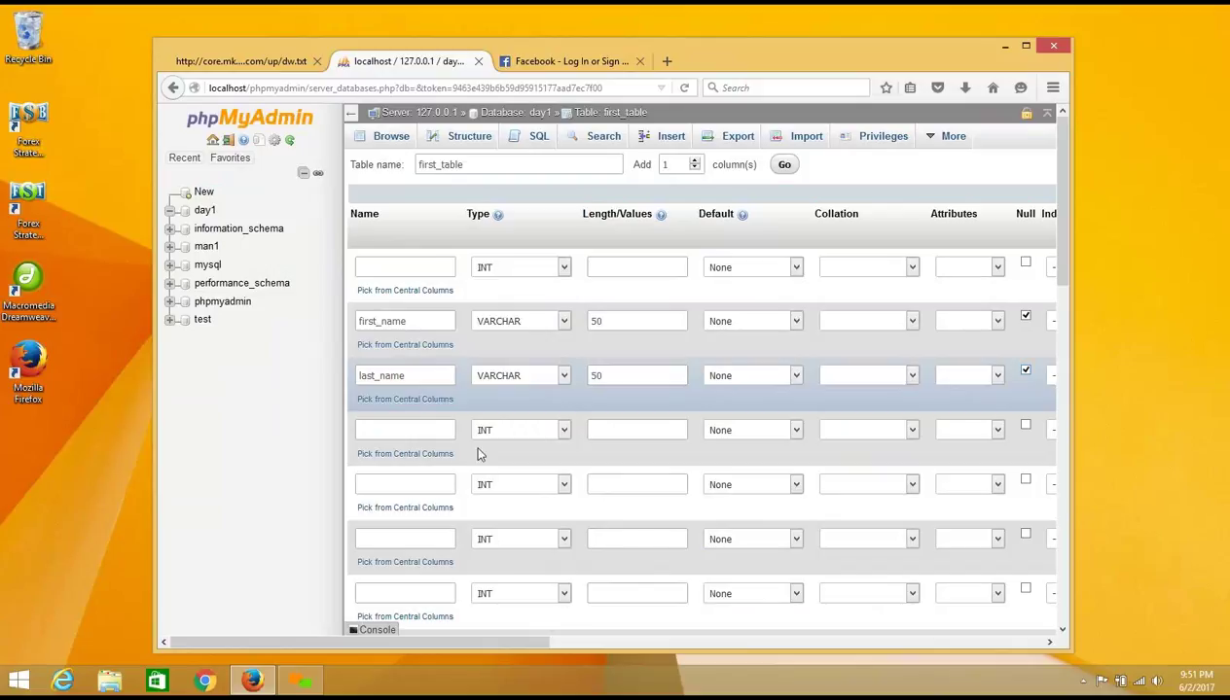
click(542, 70)
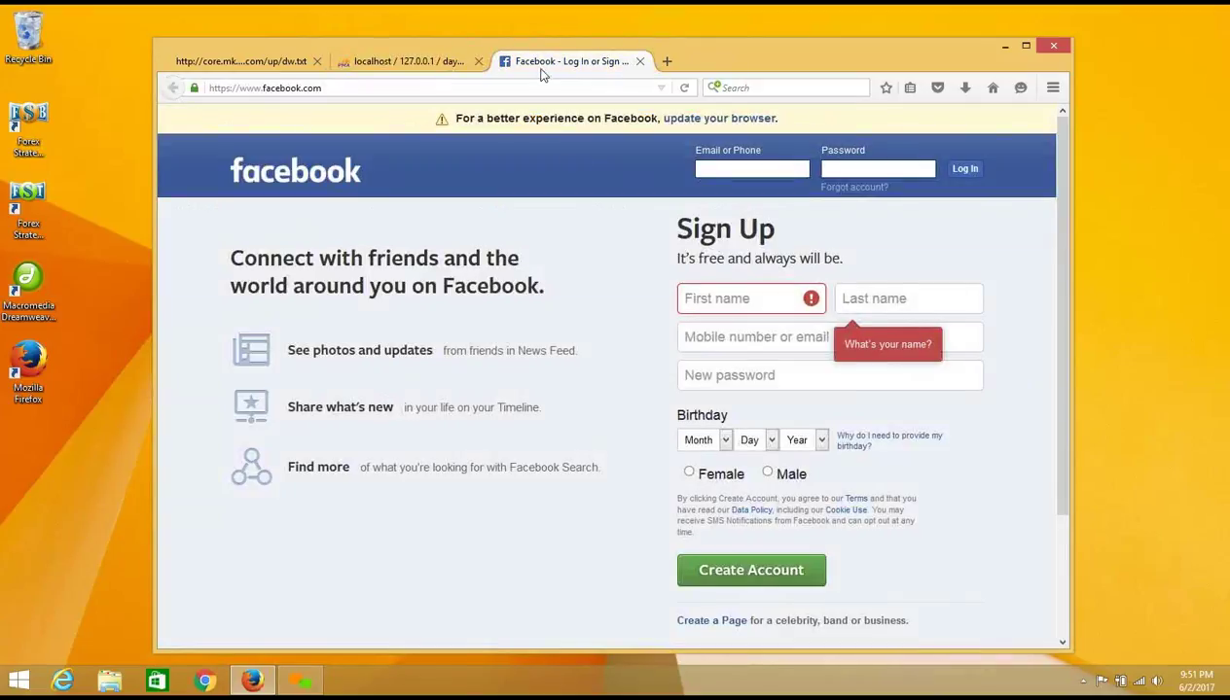
Step: Add a nullable email VARCHAR(150) column in row 4, then return to the Facebook page
click(717, 337)
click(419, 62)
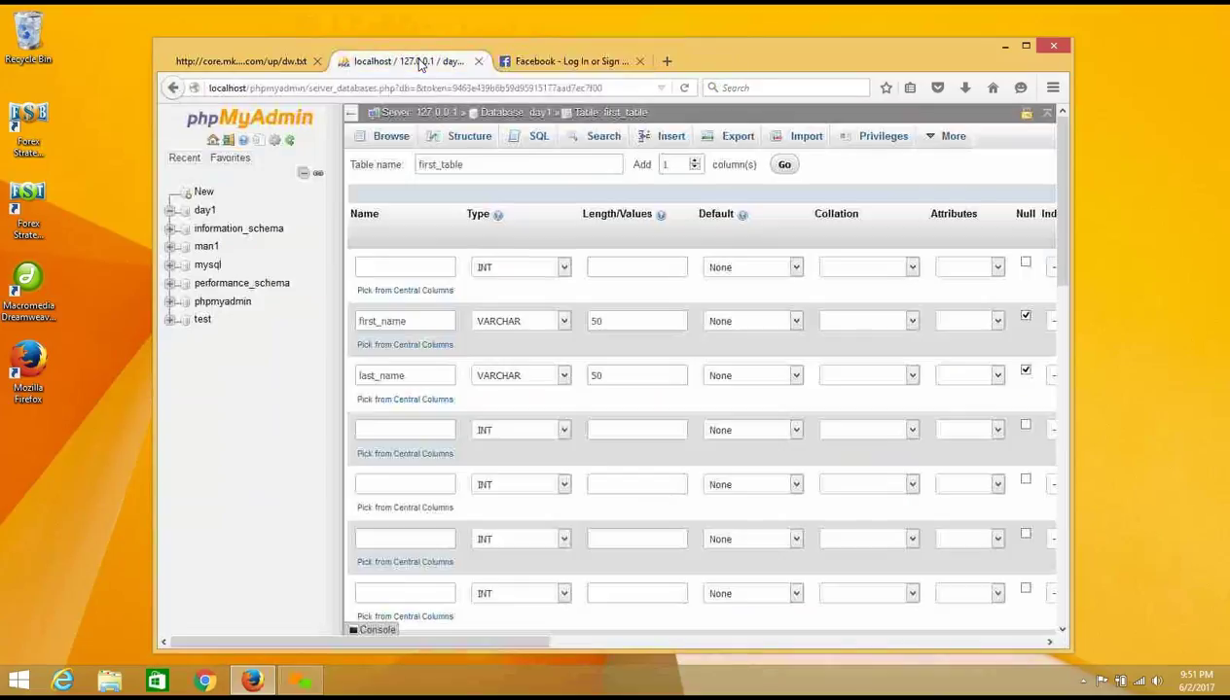
click(384, 431)
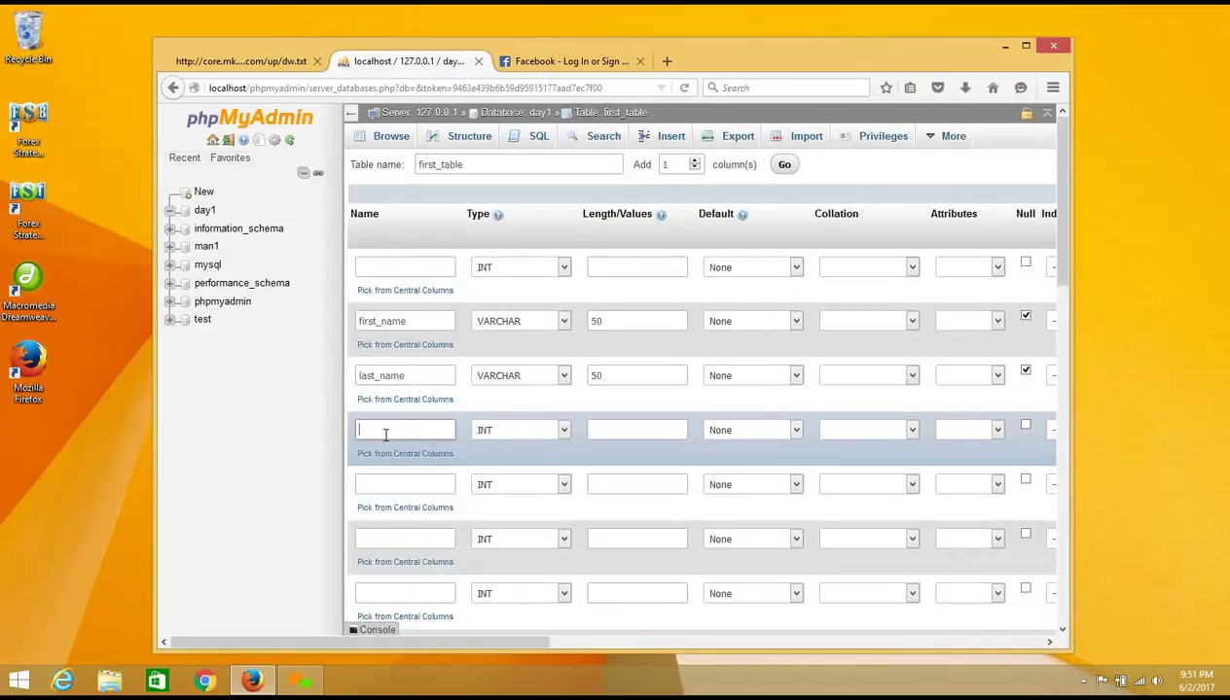
text(email)
click(563, 430)
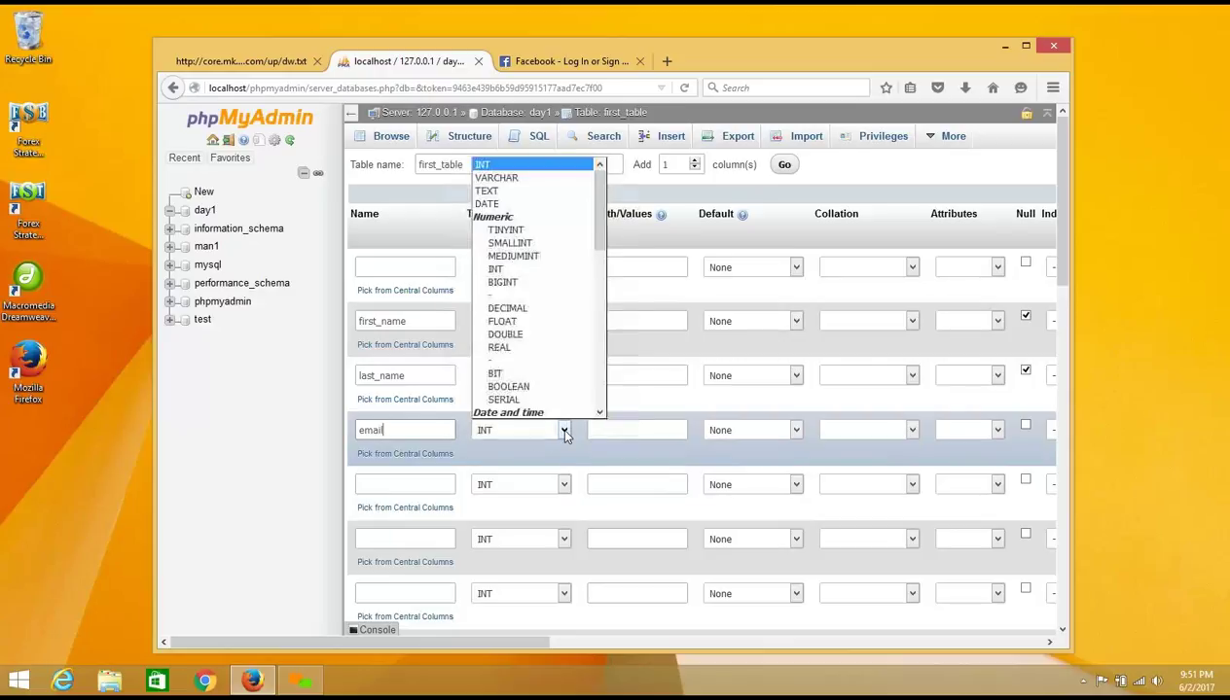
click(541, 180)
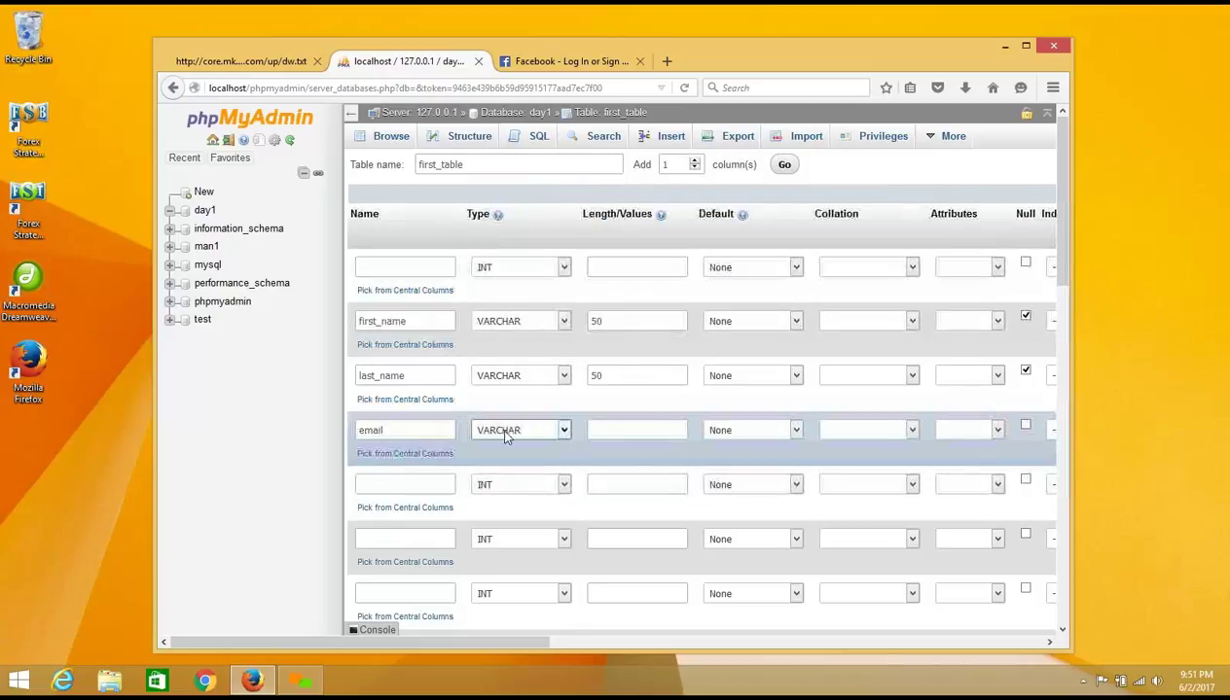
click(626, 434)
text(1)
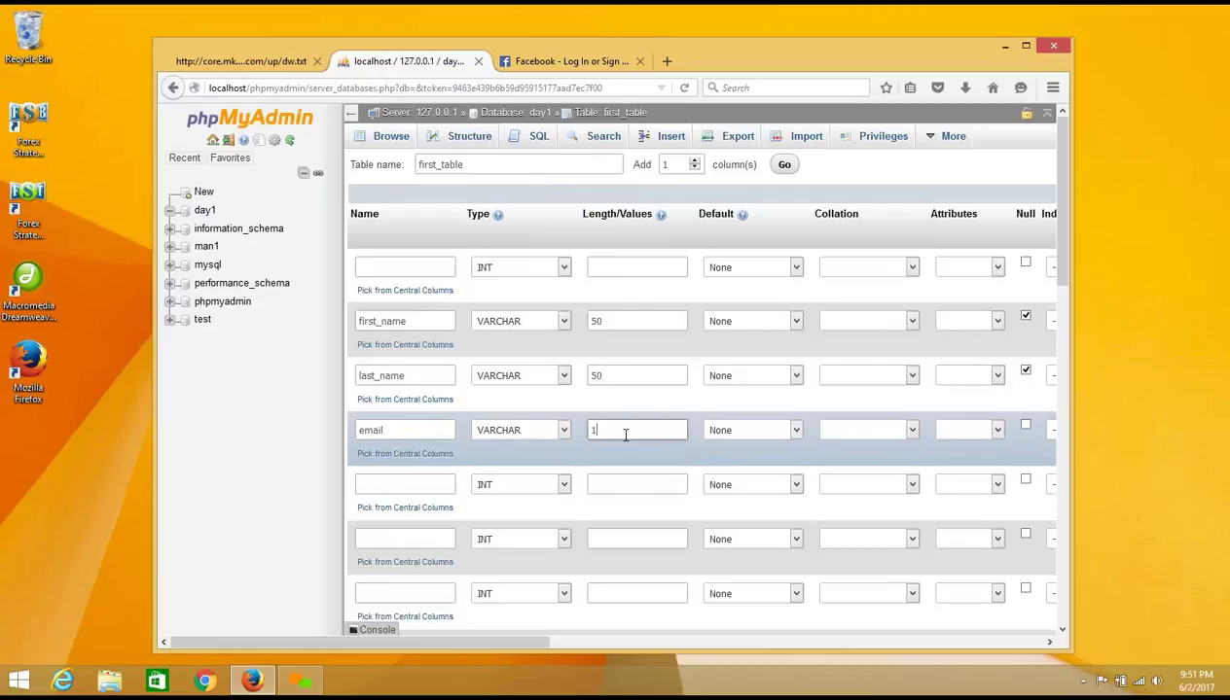
text(50)
click(1026, 425)
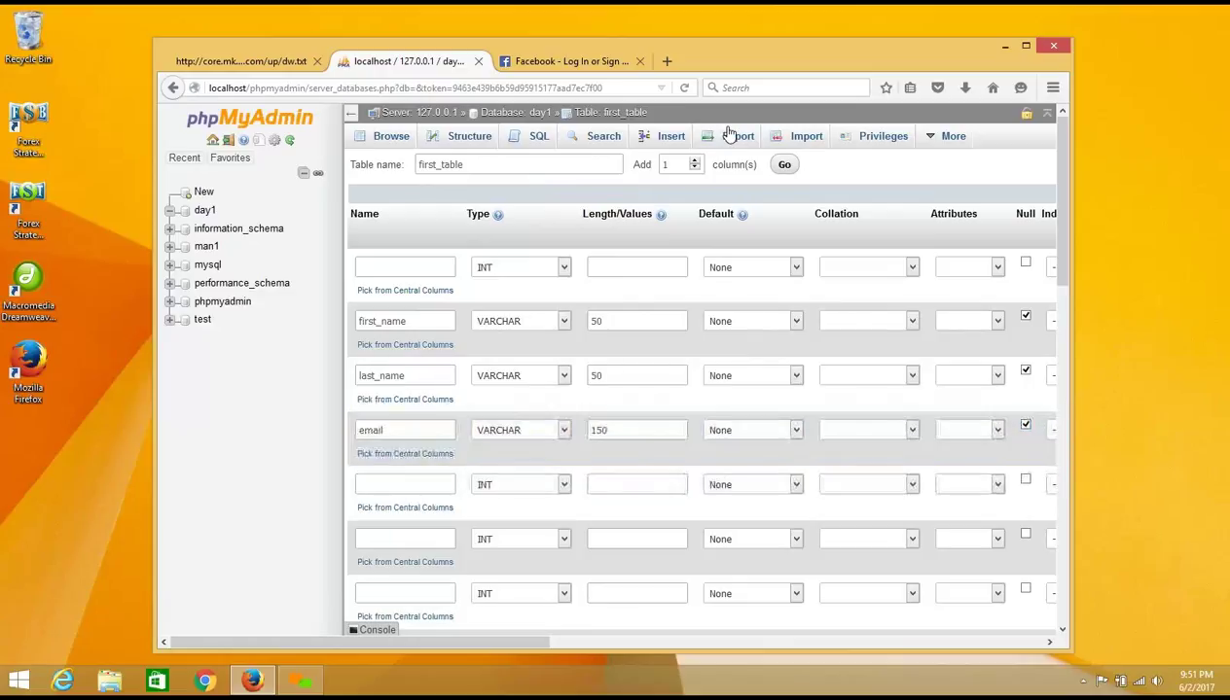
click(574, 60)
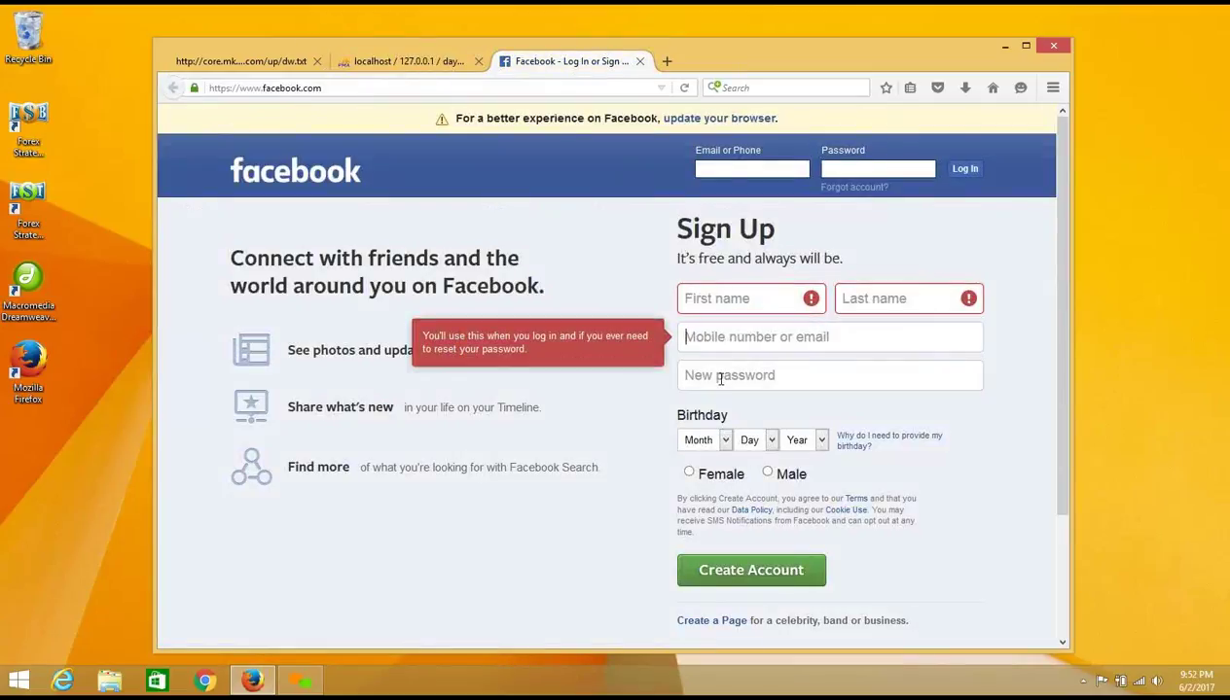
Step: Add a nullable password VARCHAR(50) column in row 5, then return to the Facebook page
click(699, 375)
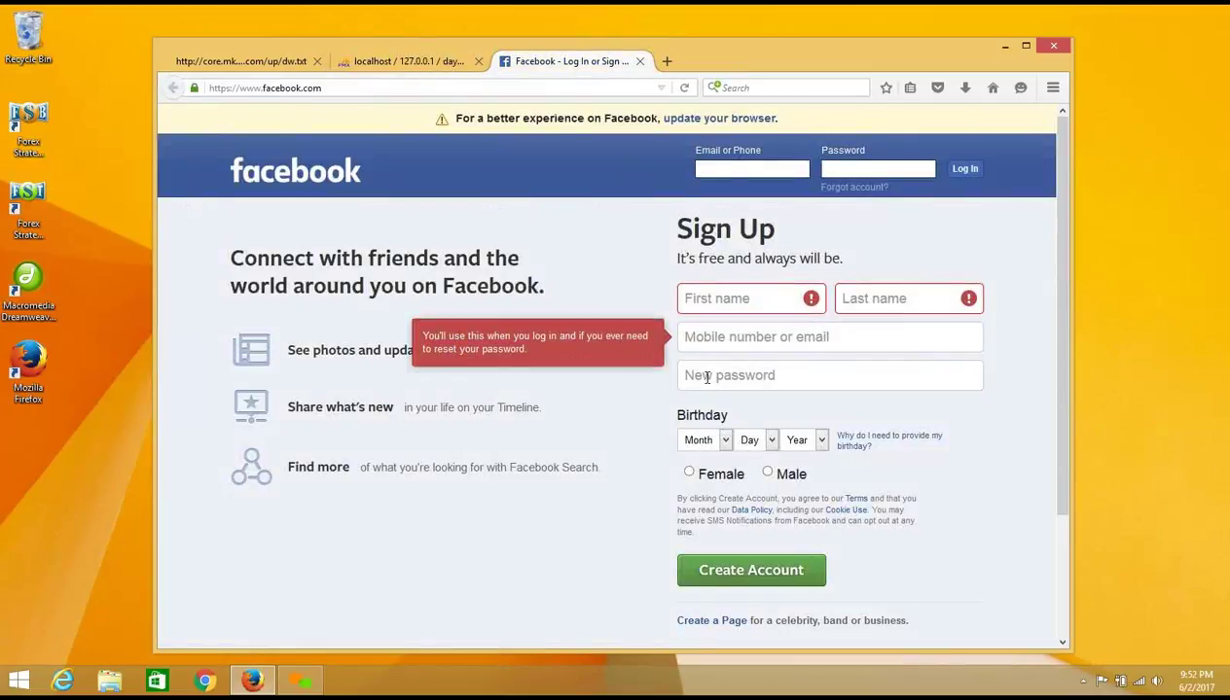
click(418, 68)
click(385, 484)
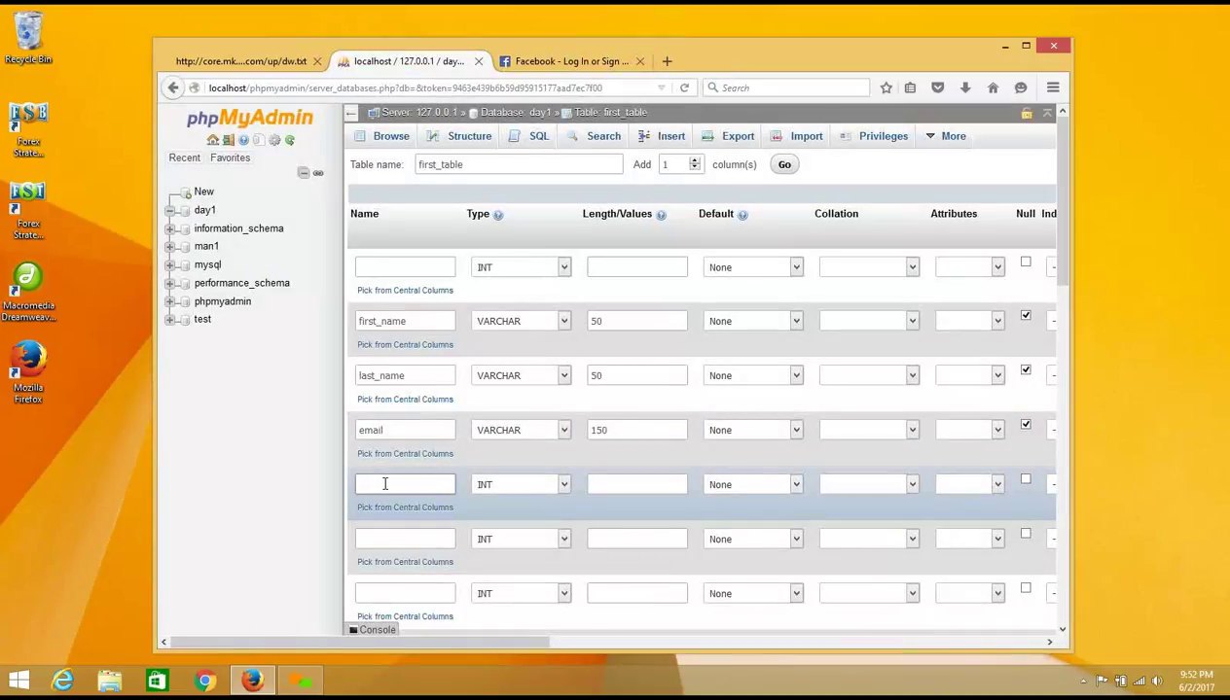
text(password)
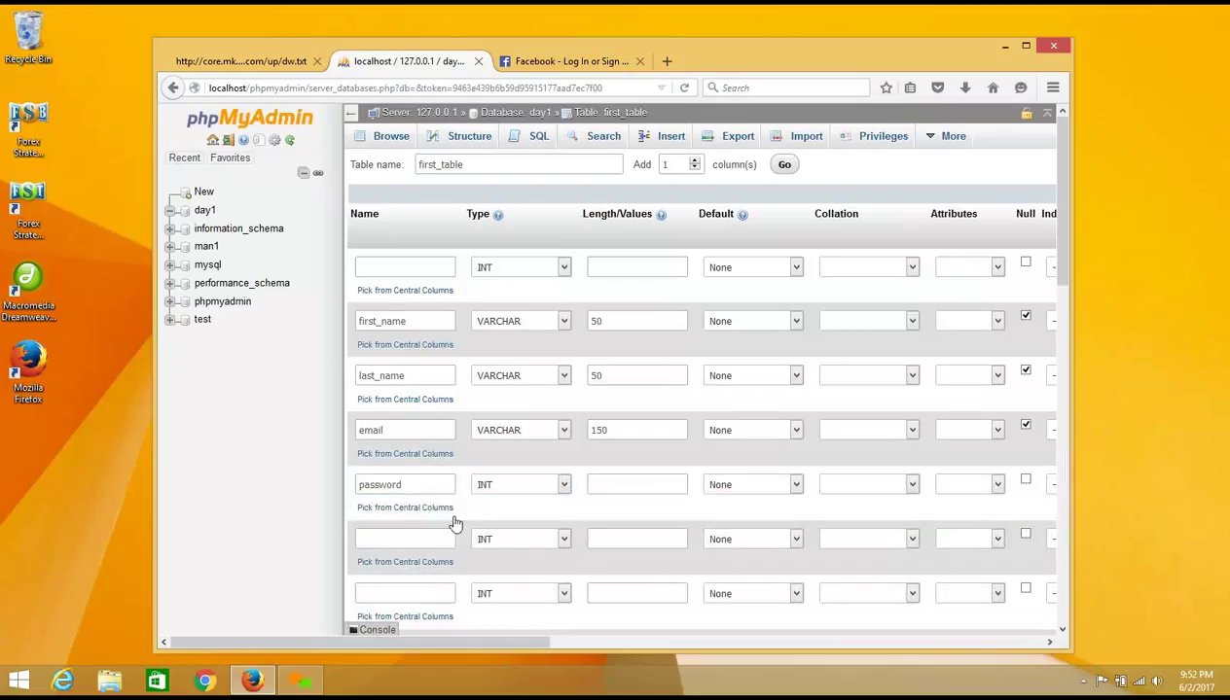
click(564, 483)
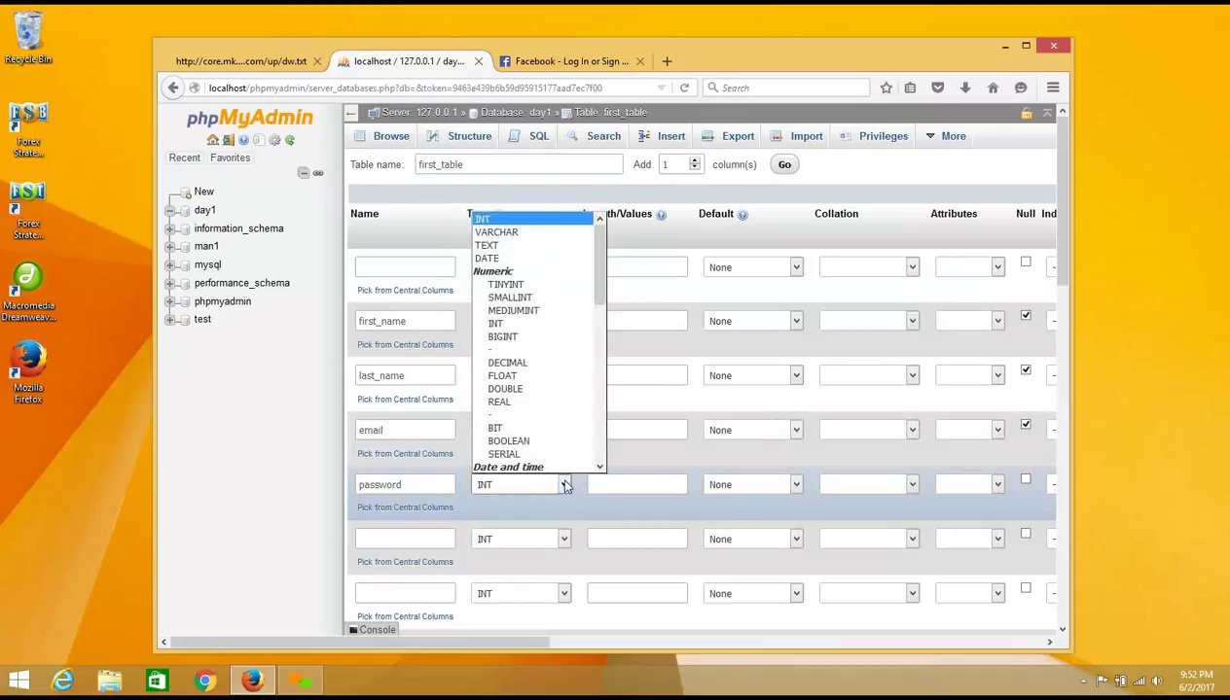
click(546, 233)
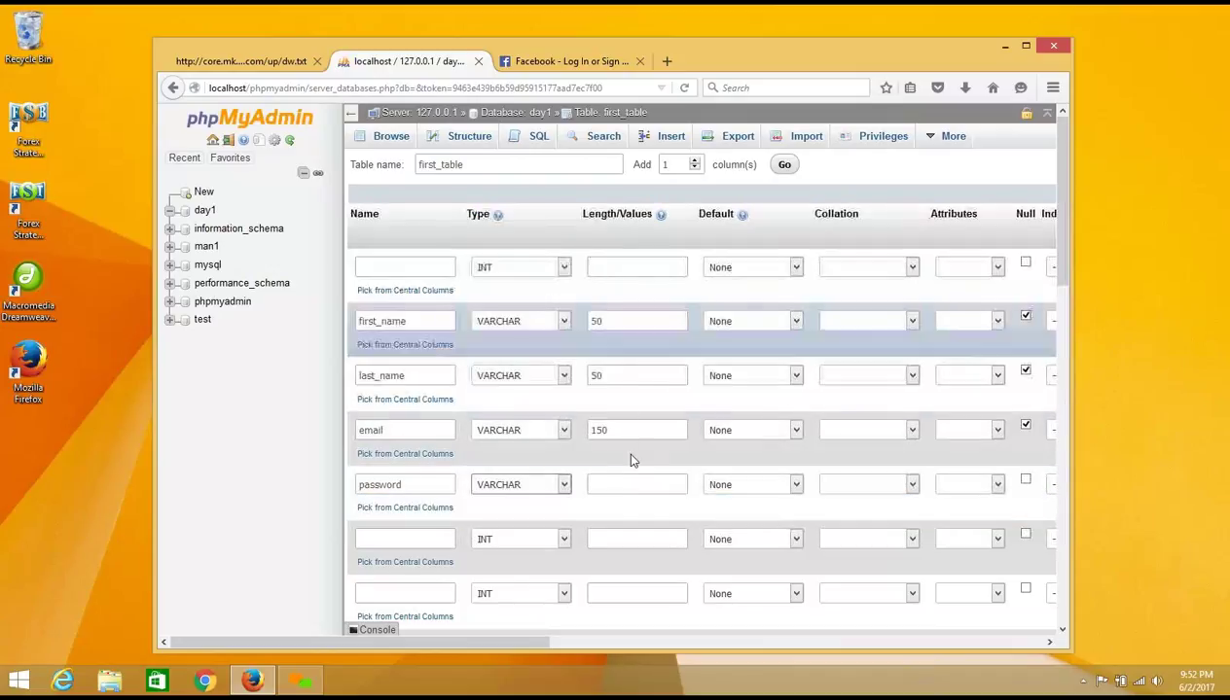
click(630, 480)
text(0)
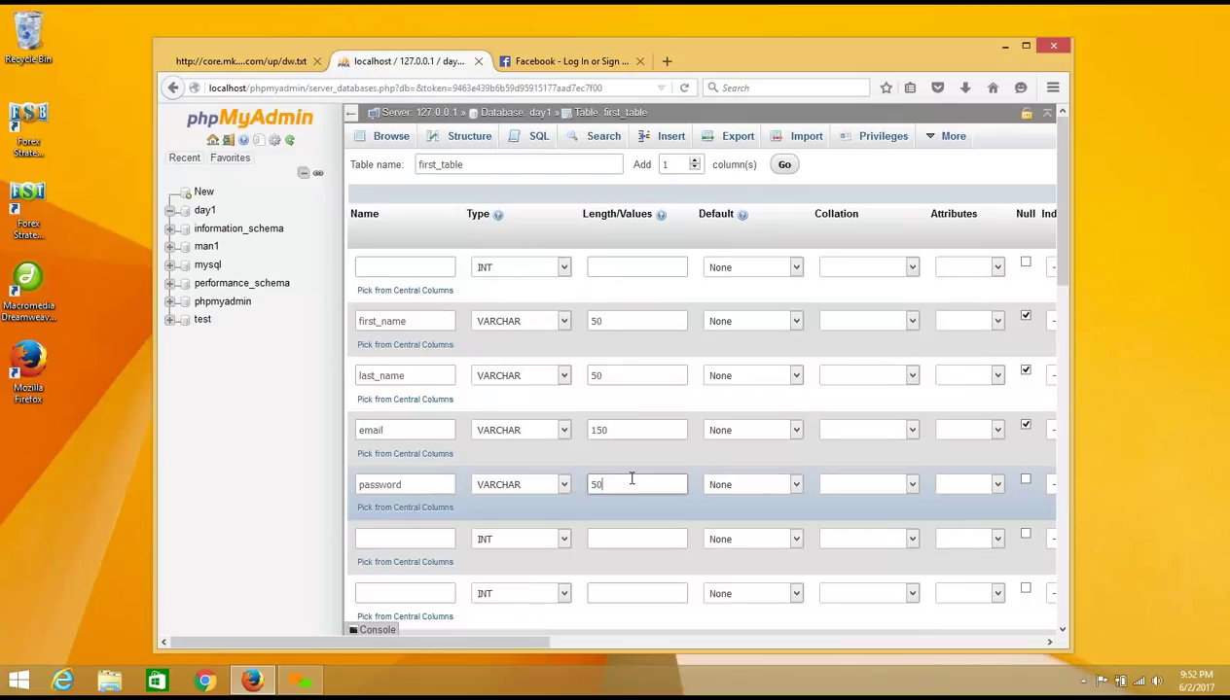
click(1025, 484)
scroll(1058, 324, down, 1)
scroll(1059, 324, down, 2)
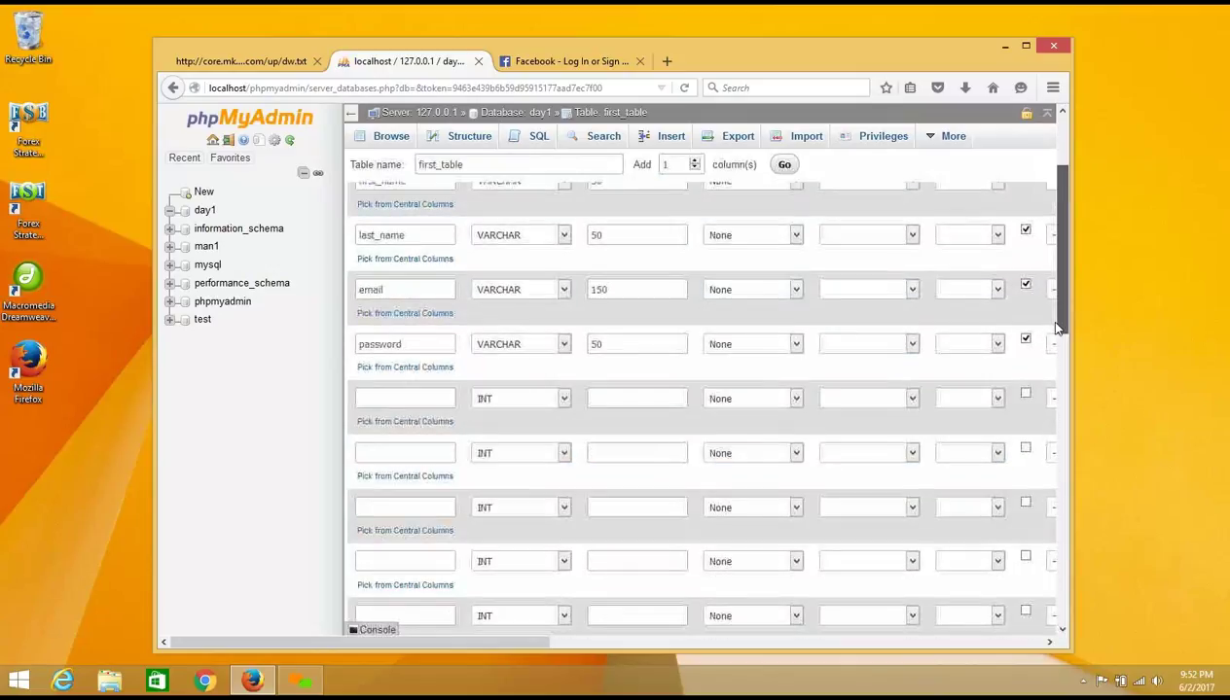
double_click(592, 328)
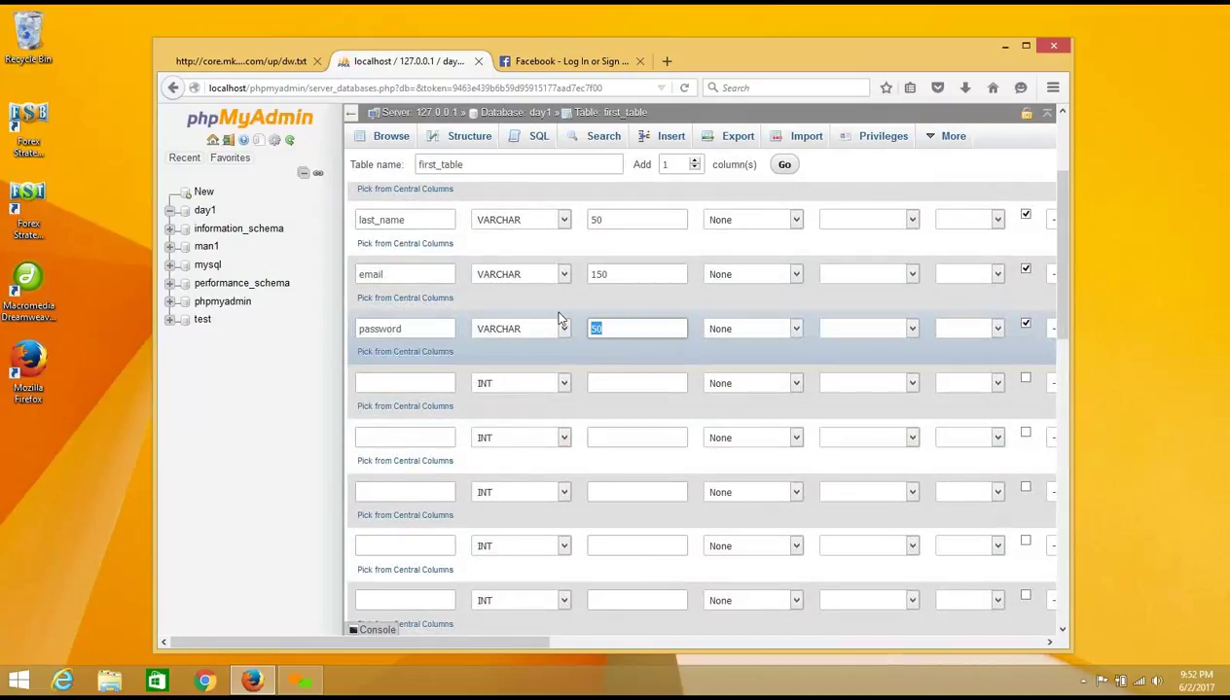
click(553, 62)
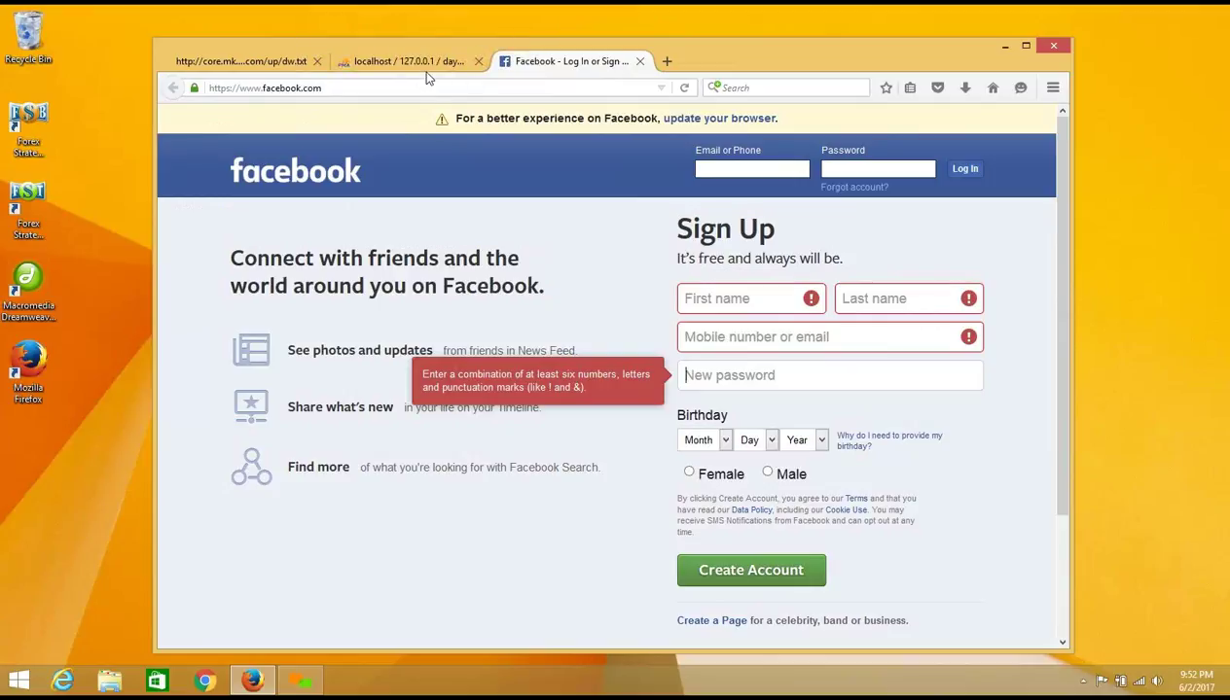
Step: Name the fourth column dob, make it VARCHAR with length 50, and allow NULL
click(422, 65)
click(409, 380)
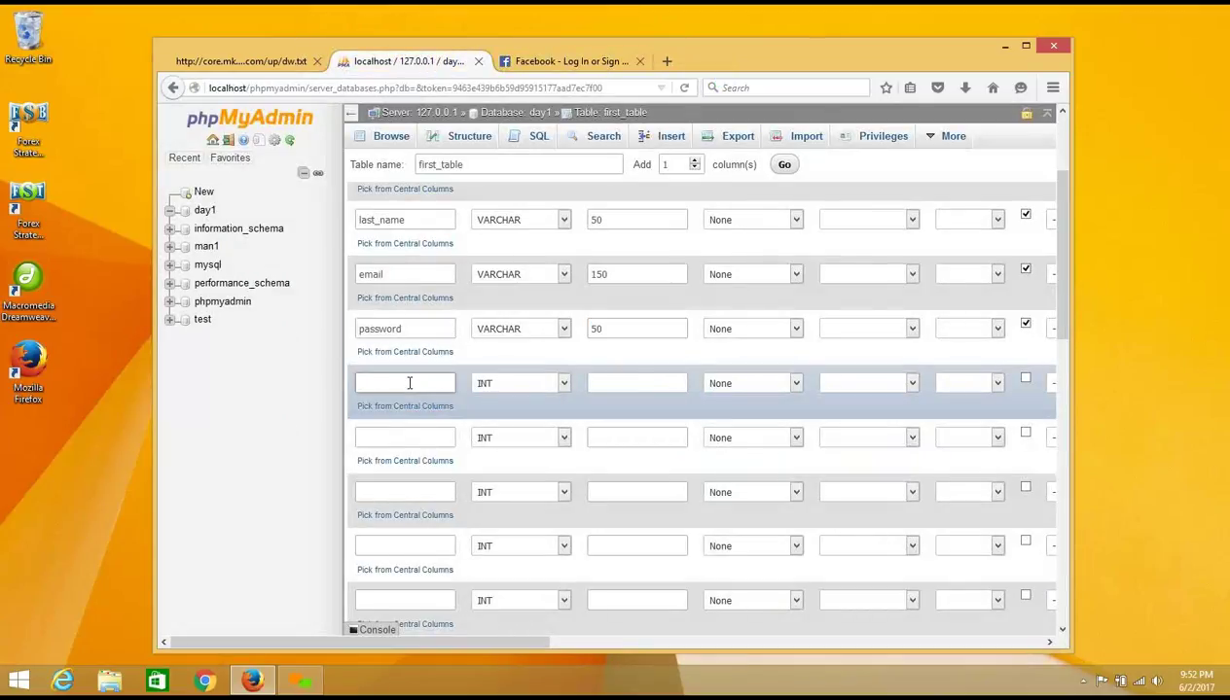
text(dob)
click(525, 385)
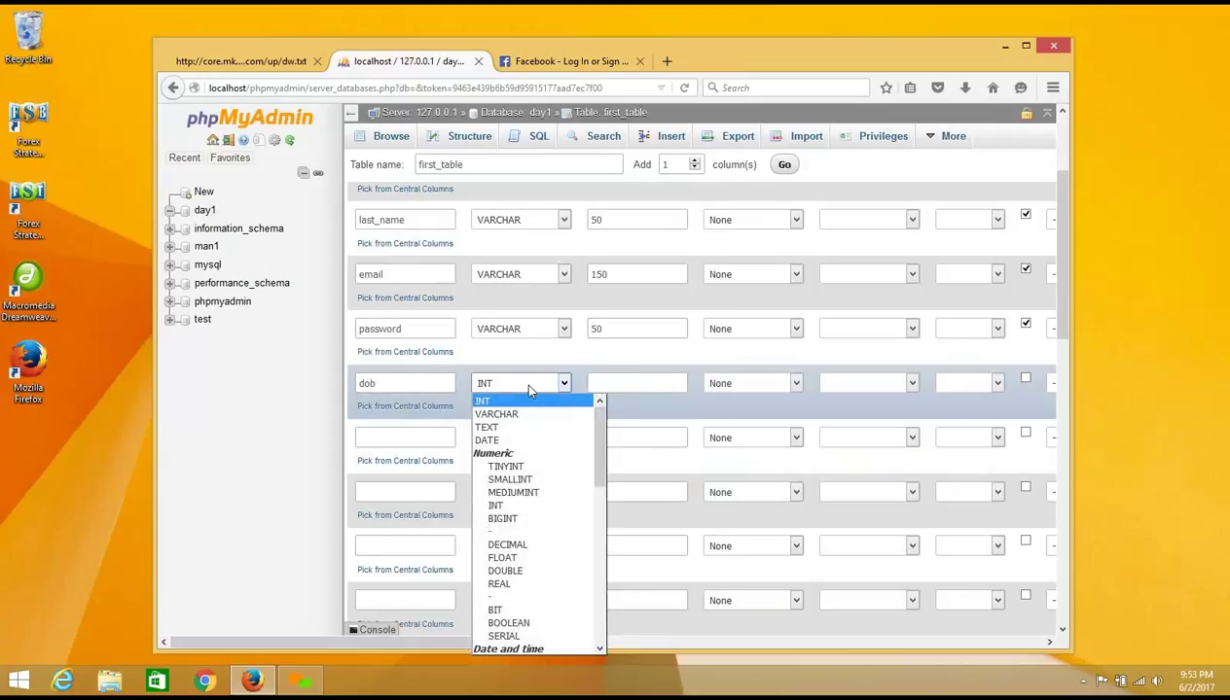
click(525, 414)
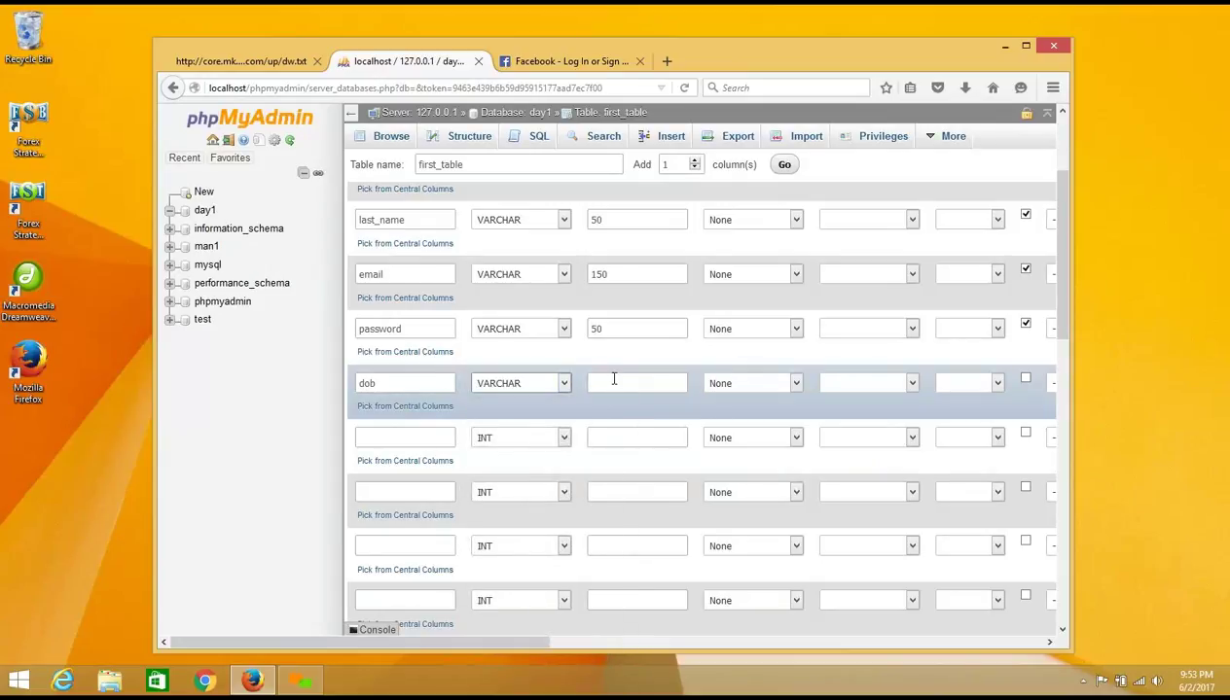
click(614, 382)
text(50)
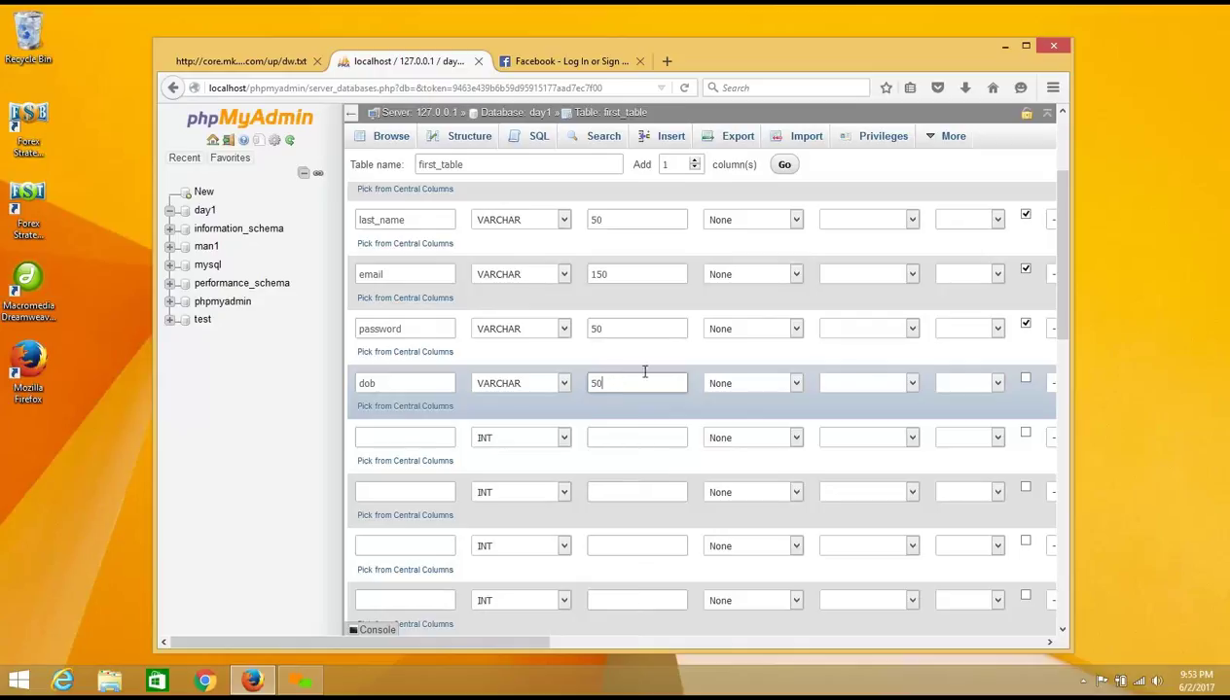
click(1025, 381)
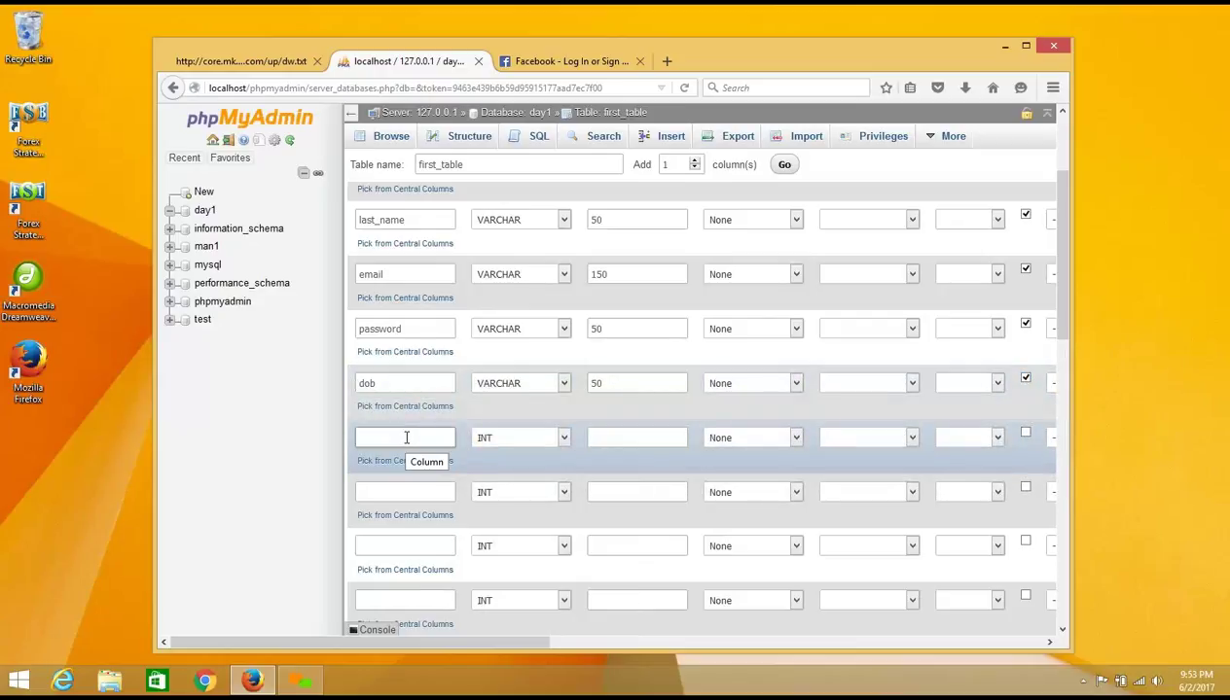
click(564, 62)
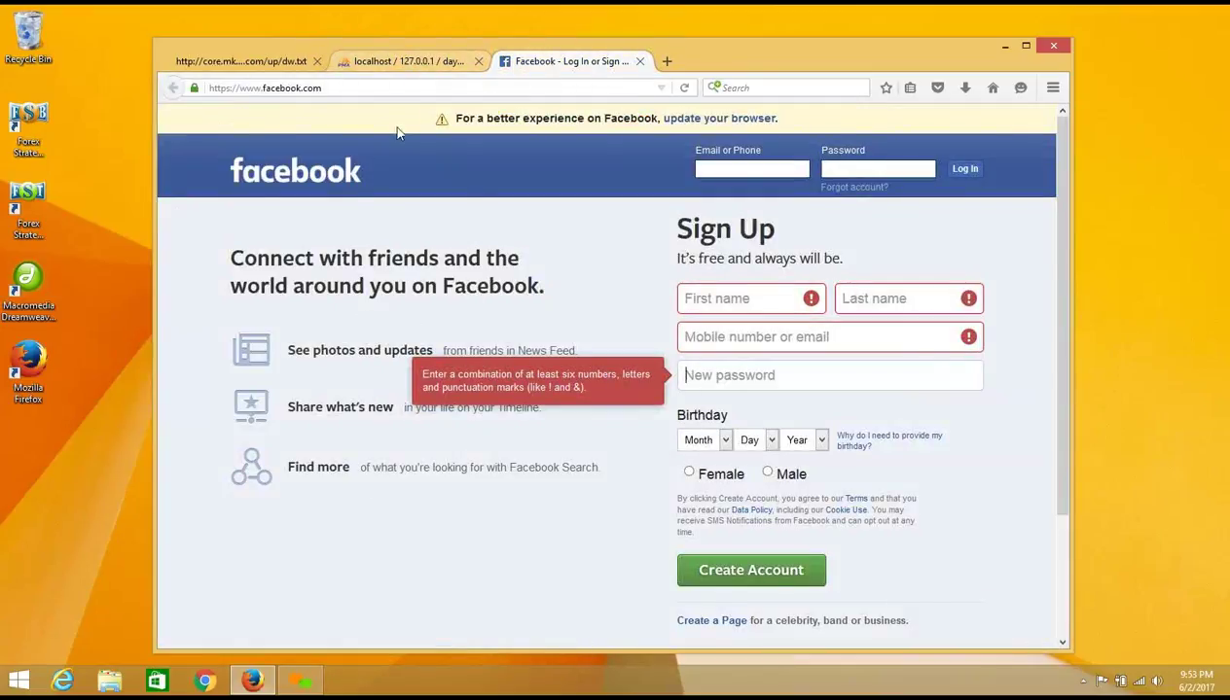
Step: Name the fifth column gender and set its type to ENUM
key(ctrl+shift+Tab)
click(408, 437)
text(g)
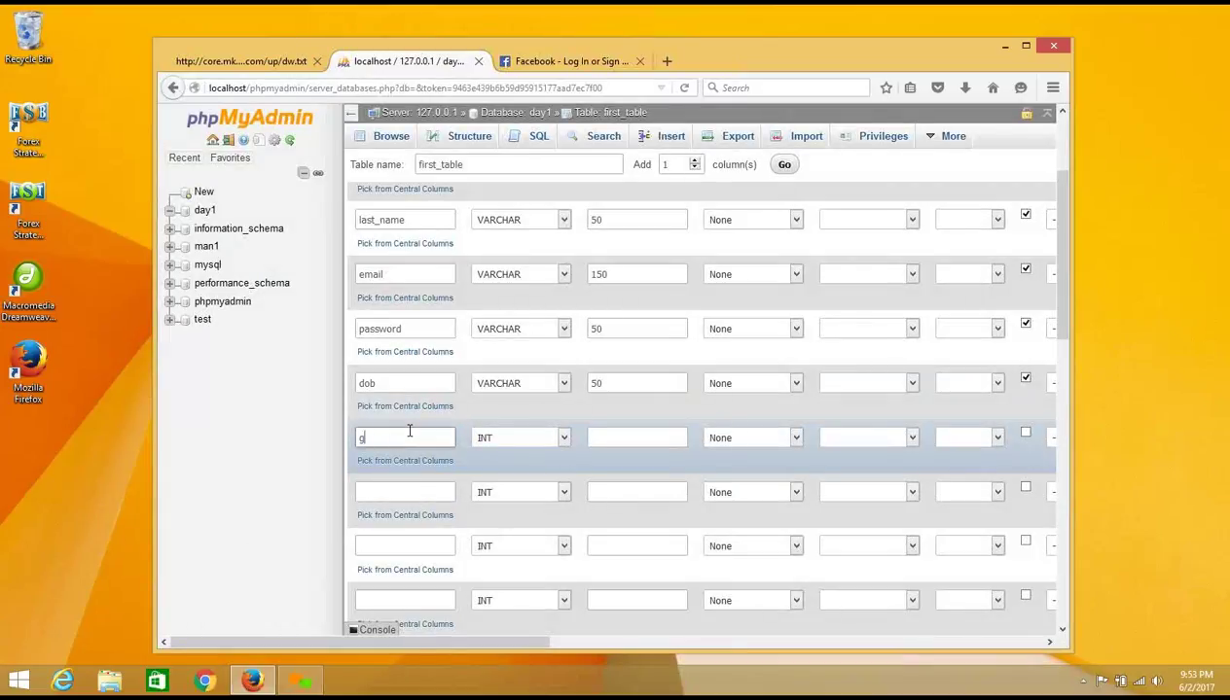
text(ender)
click(557, 437)
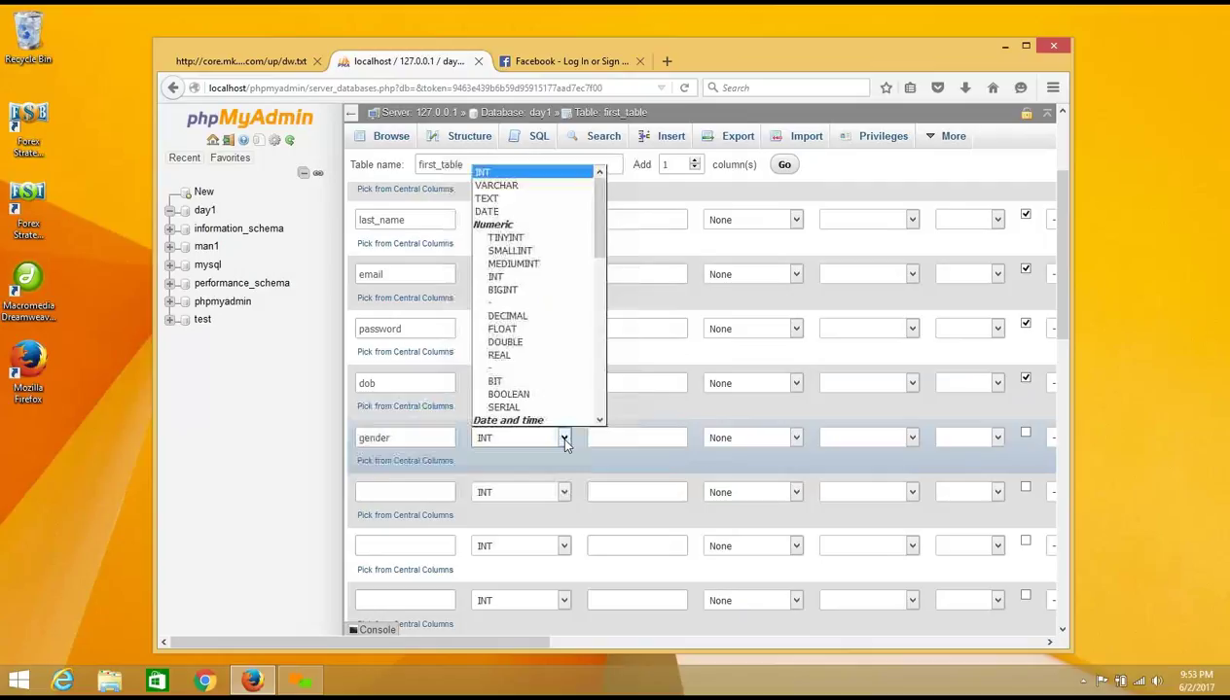
scroll(600, 303, down, 5)
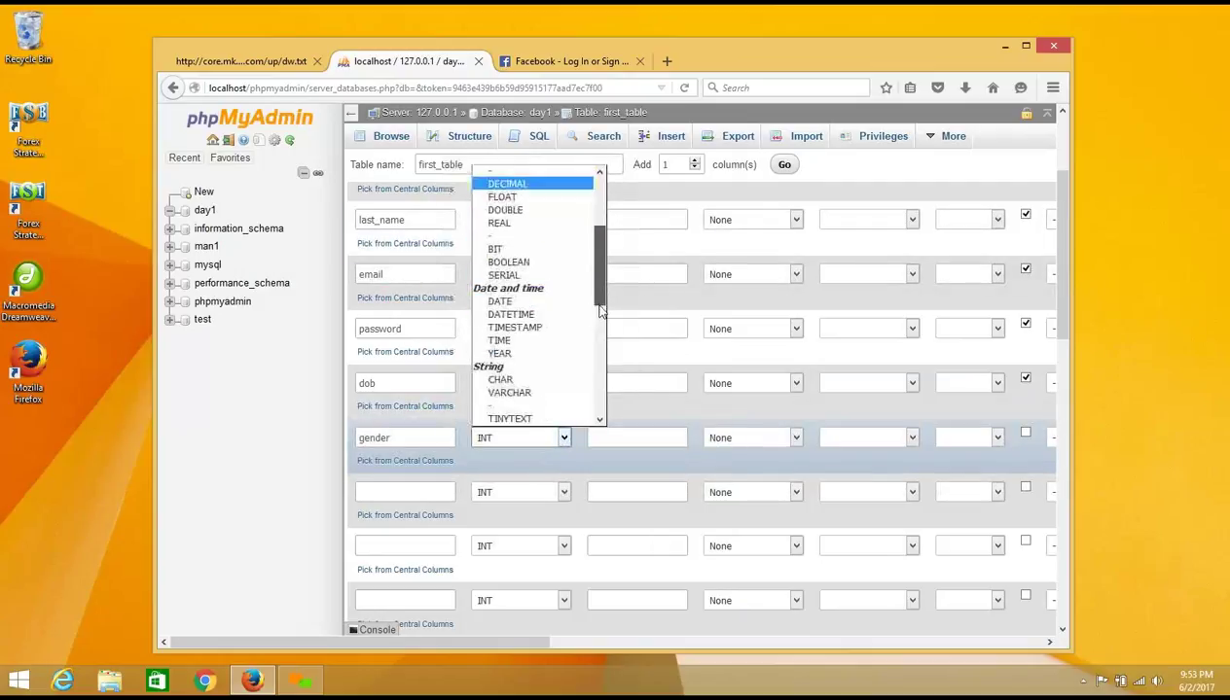
drag(600, 308, 593, 368)
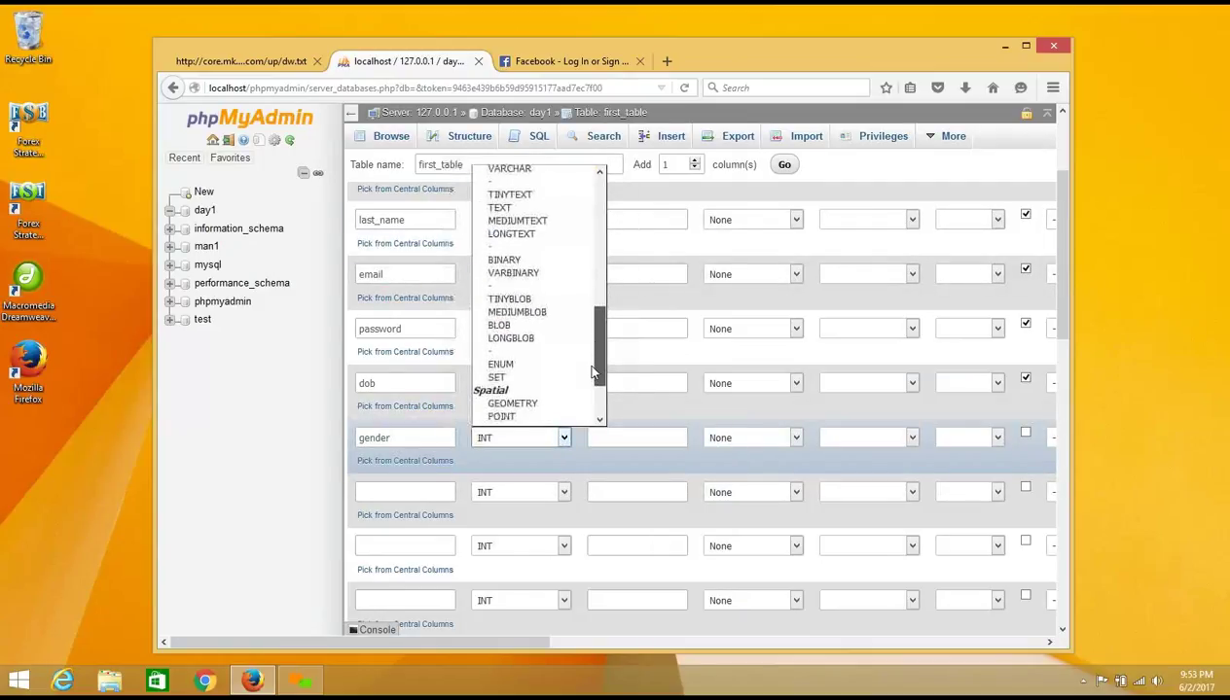
click(518, 378)
Step: Enter 'male','female' as gender's allowed values and tick Null
click(622, 431)
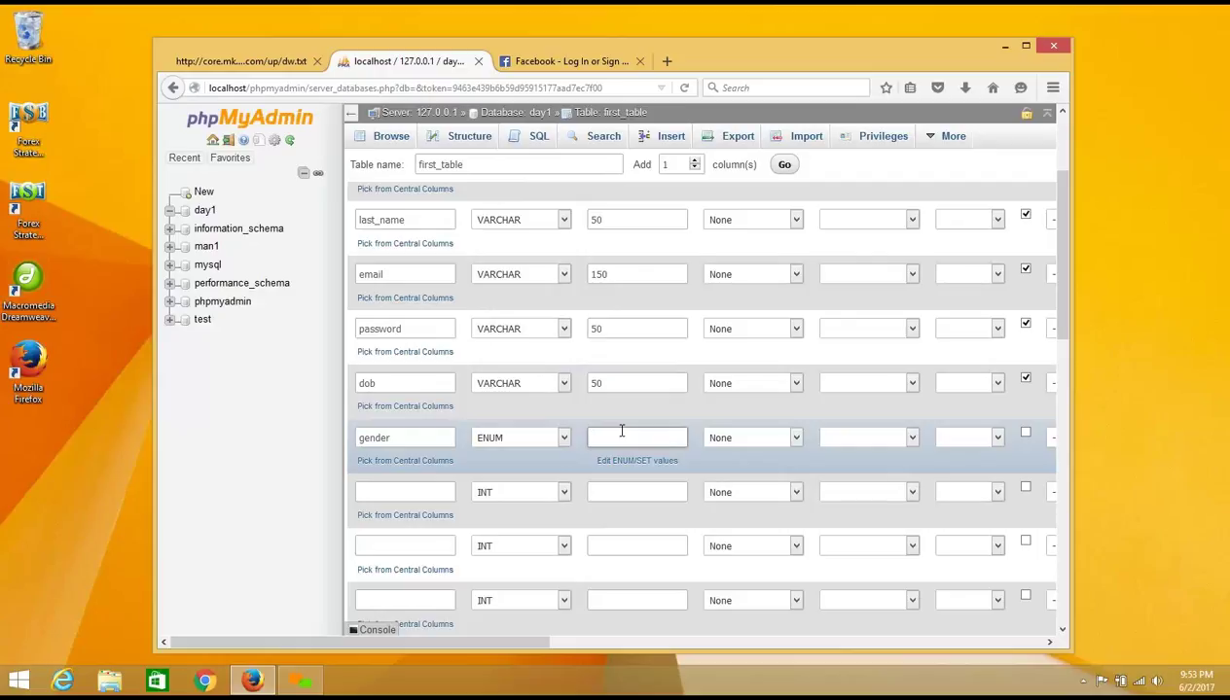
text('male','female')
drag(592, 438, 617, 436)
click(634, 439)
click(1025, 433)
click(1026, 434)
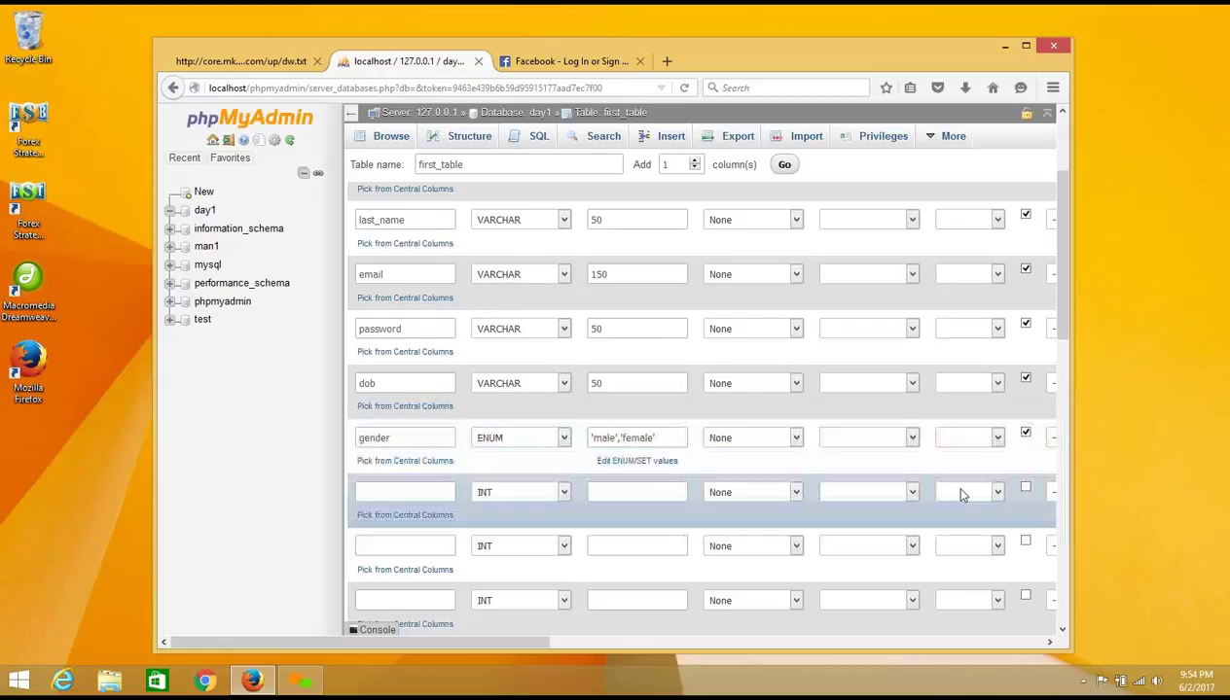
click(373, 491)
click(569, 61)
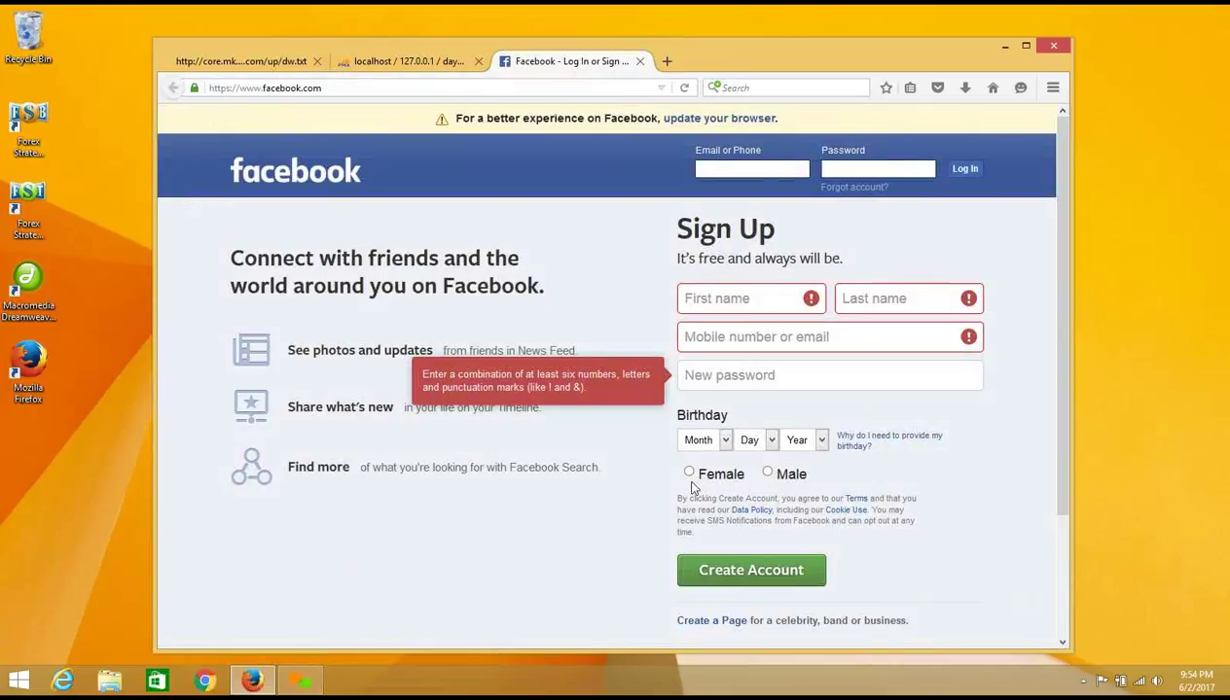
Step: Name the sixth column description and set its type to TEXT
click(418, 61)
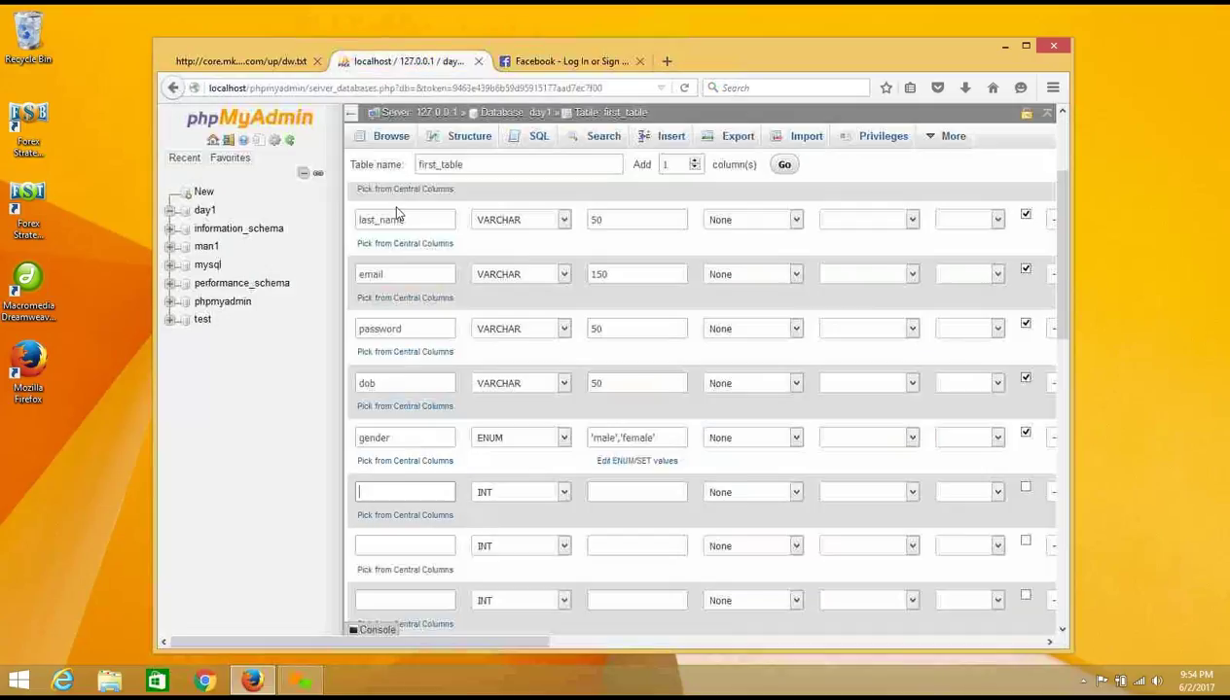
click(390, 486)
text(des)
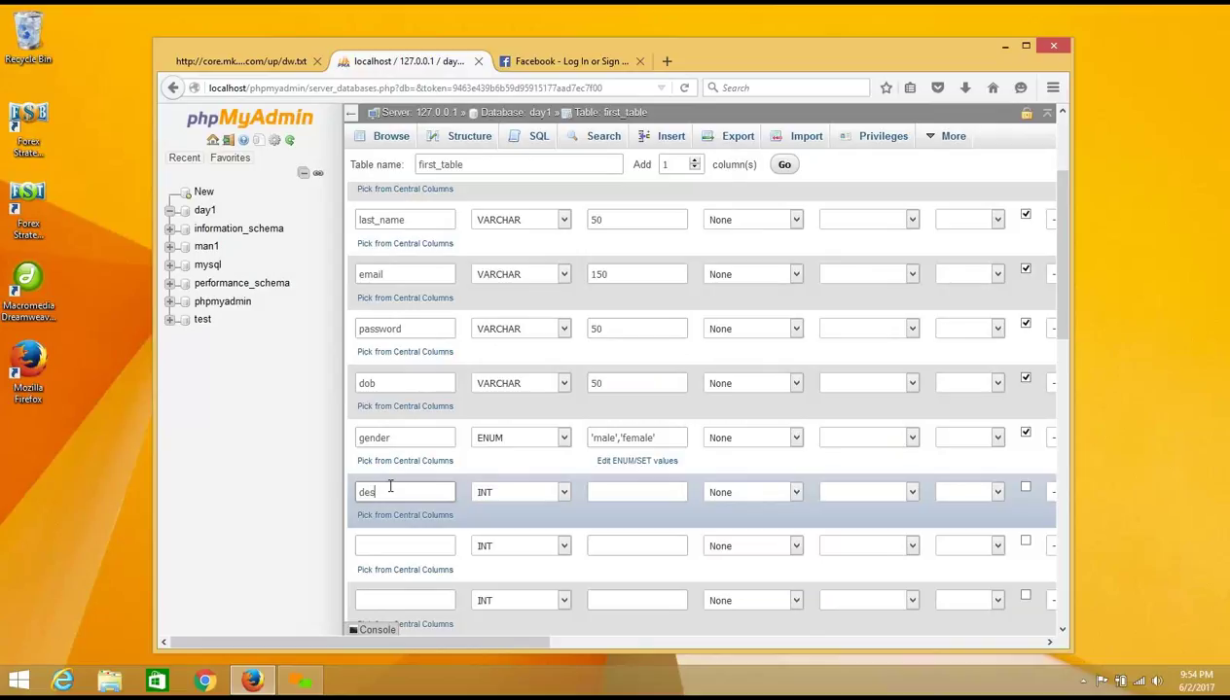
text(cription)
key(BackSpace)
key(BackSpace)
key(BackSpace)
key(BackSpace)
text(e)
key(BackSpace)
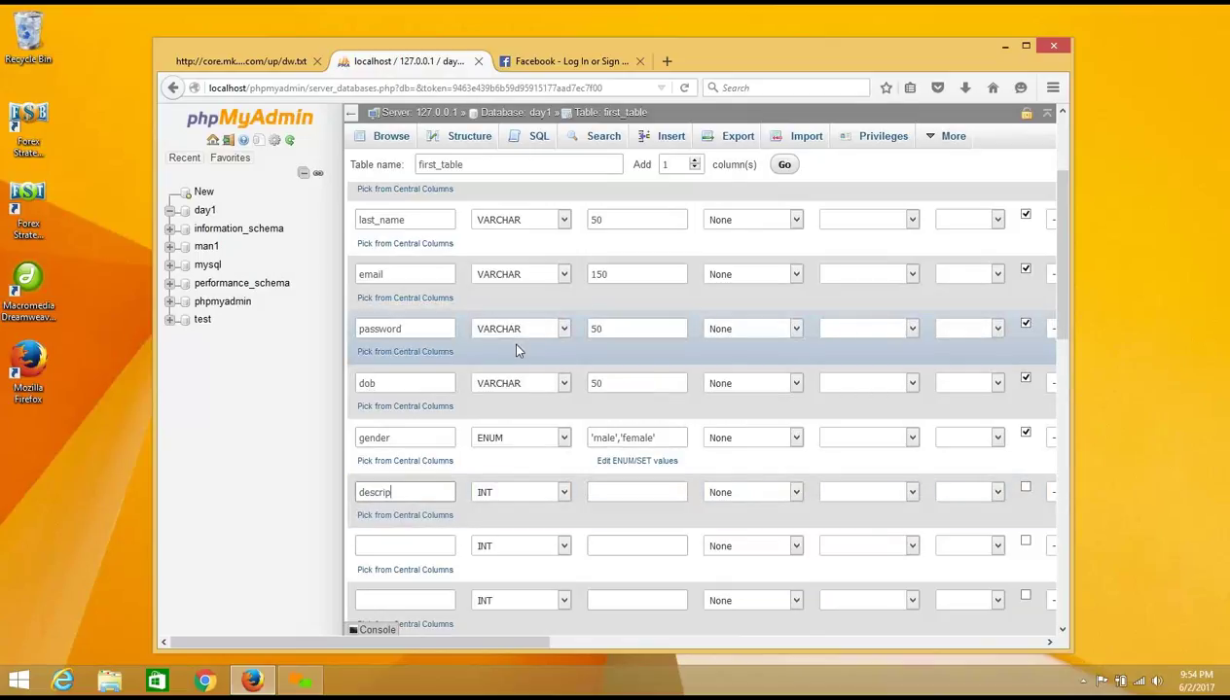
text(tion)
click(562, 493)
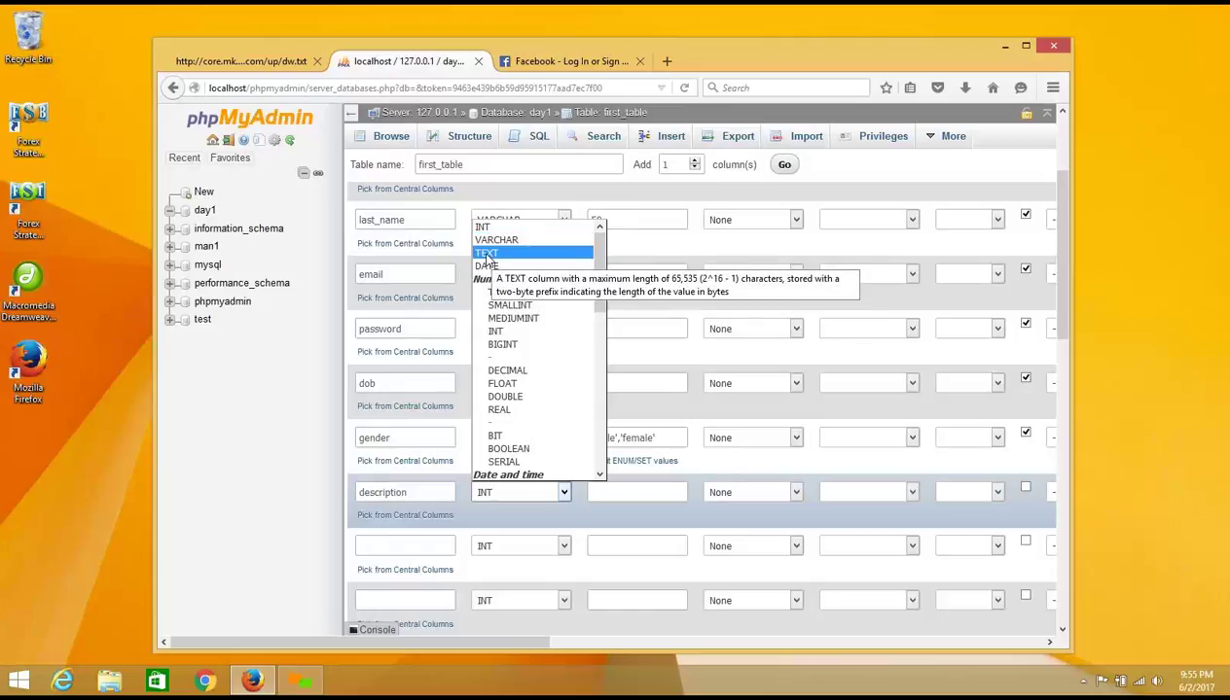
click(484, 254)
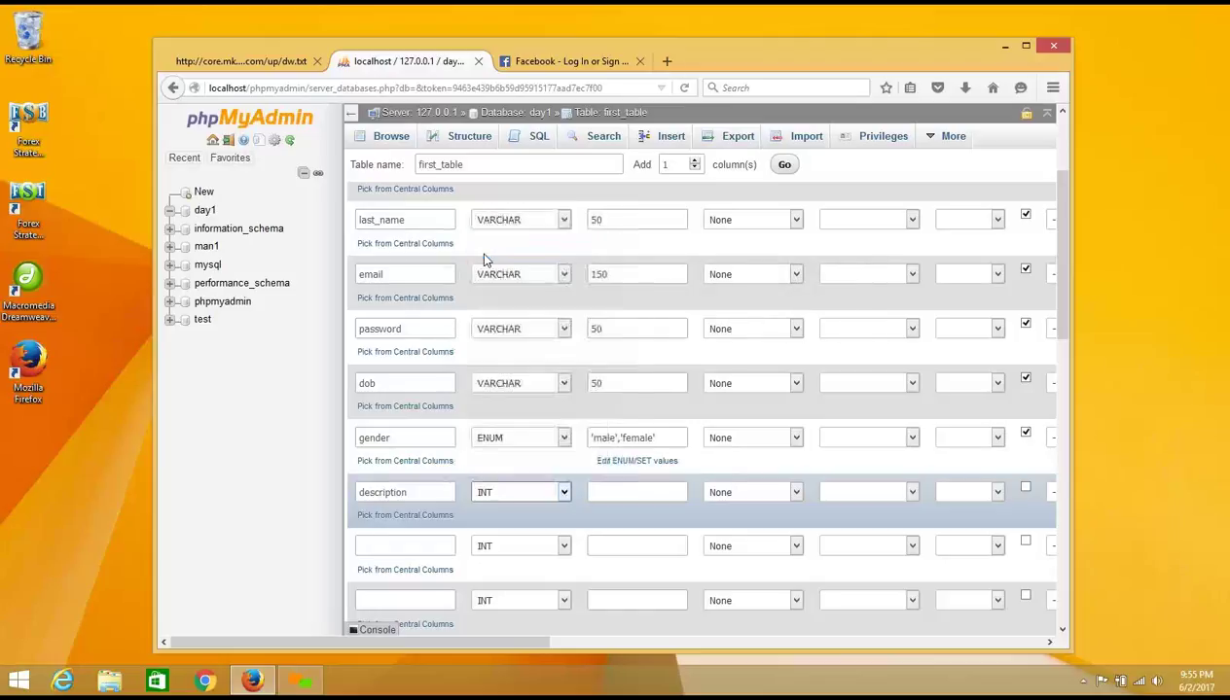
click(488, 382)
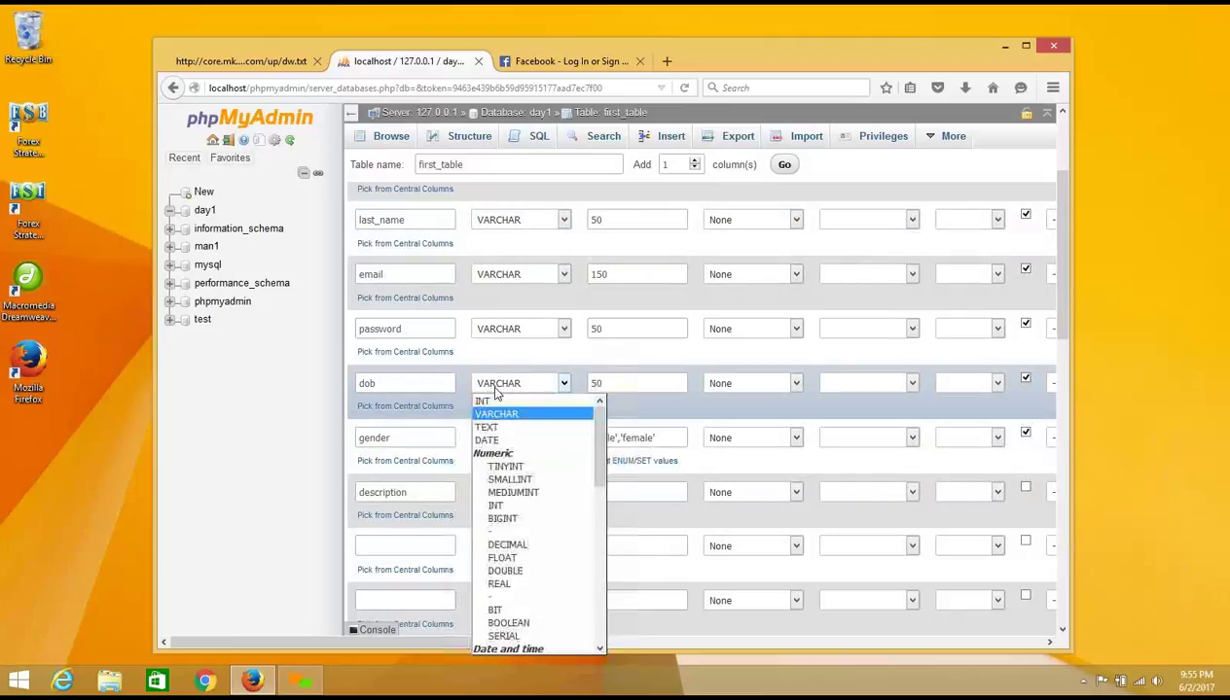
Step: Change dob to a DATE column and clear its length value of 50
click(519, 443)
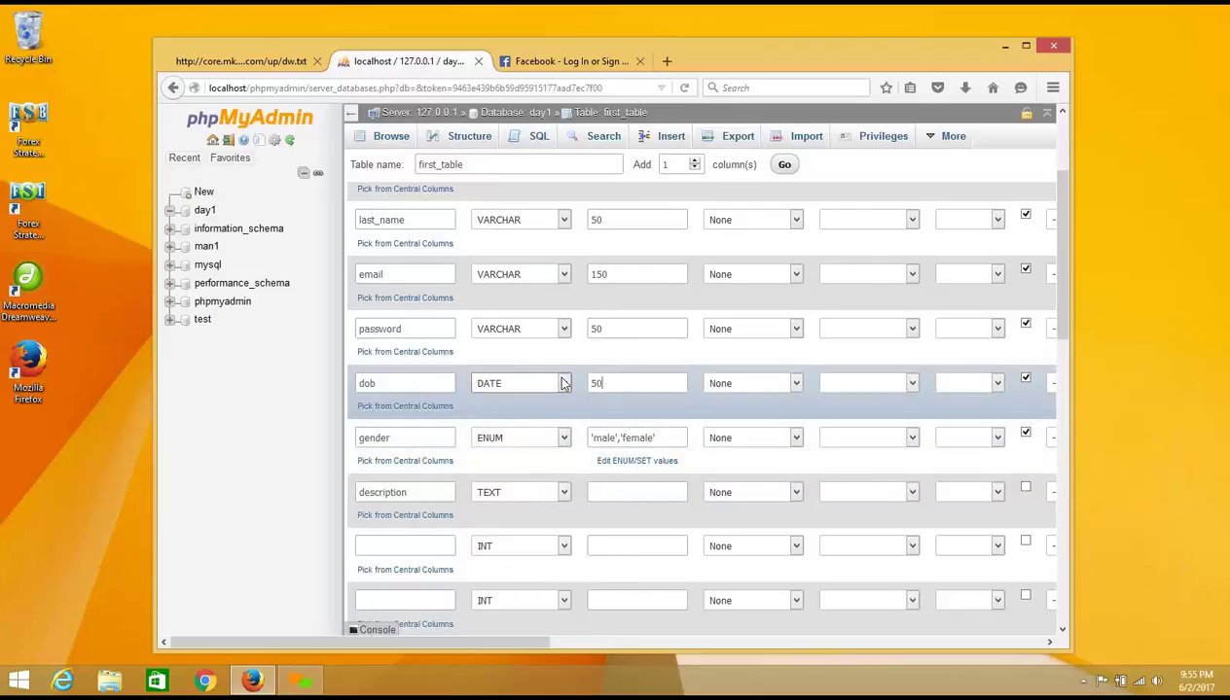
key(Tab)
key(BackSpace)
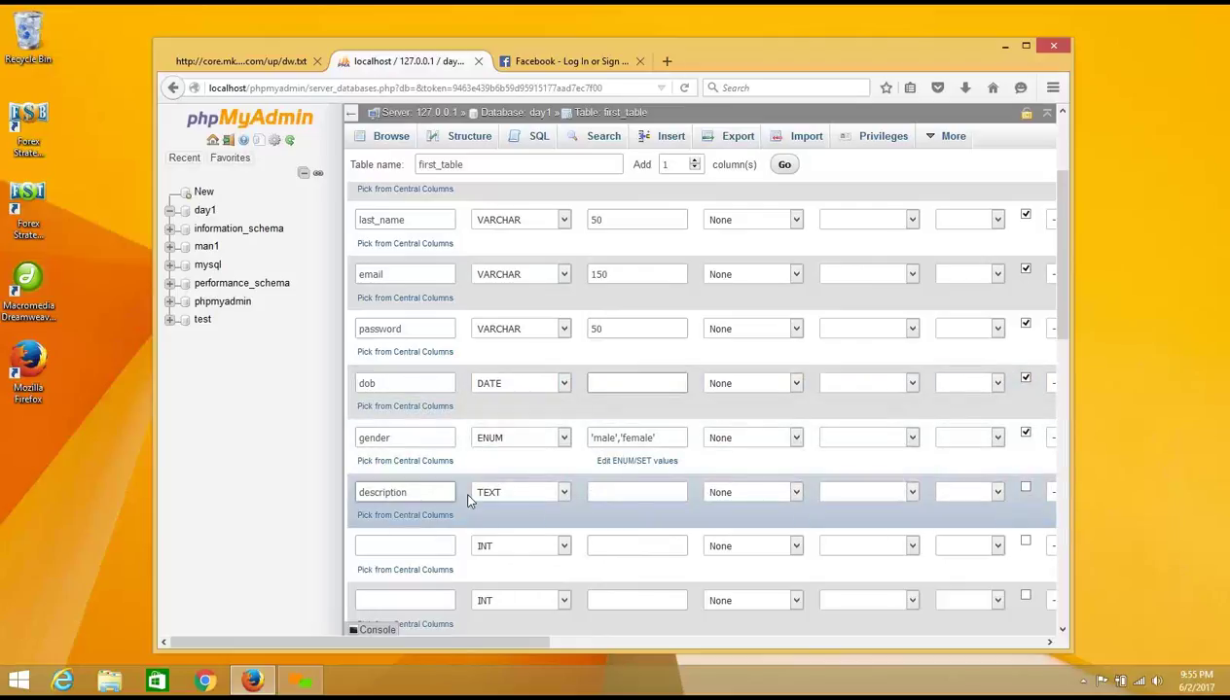
click(432, 545)
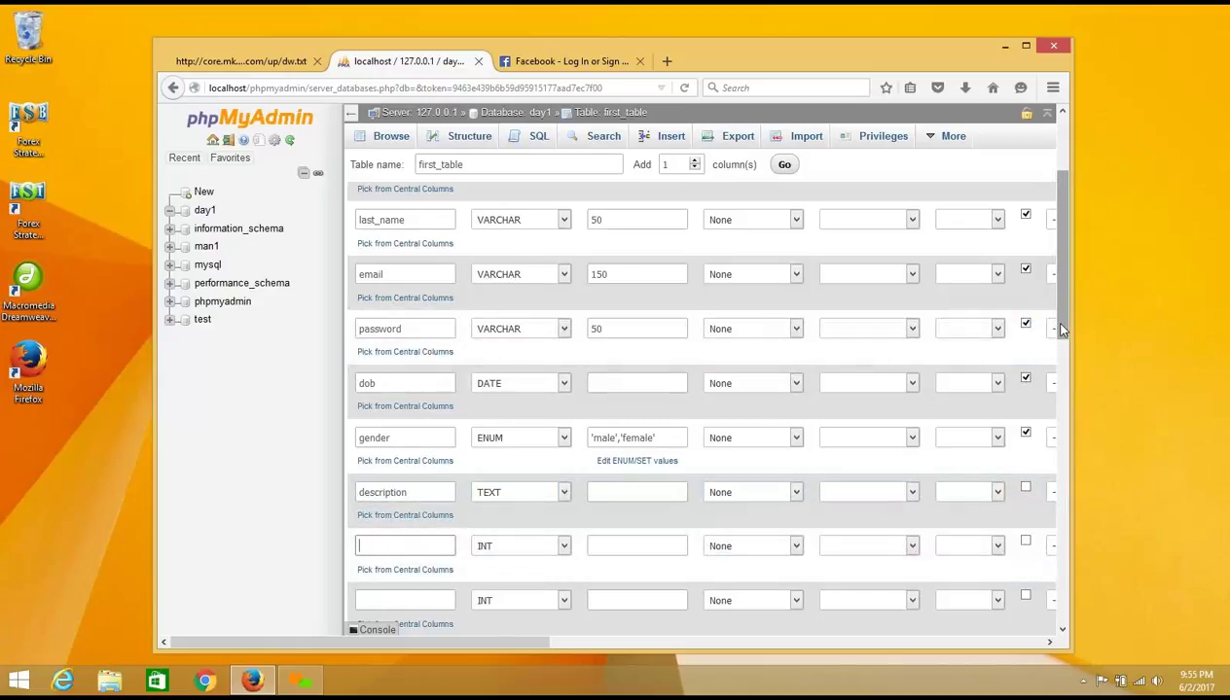
drag(1061, 331, 1059, 387)
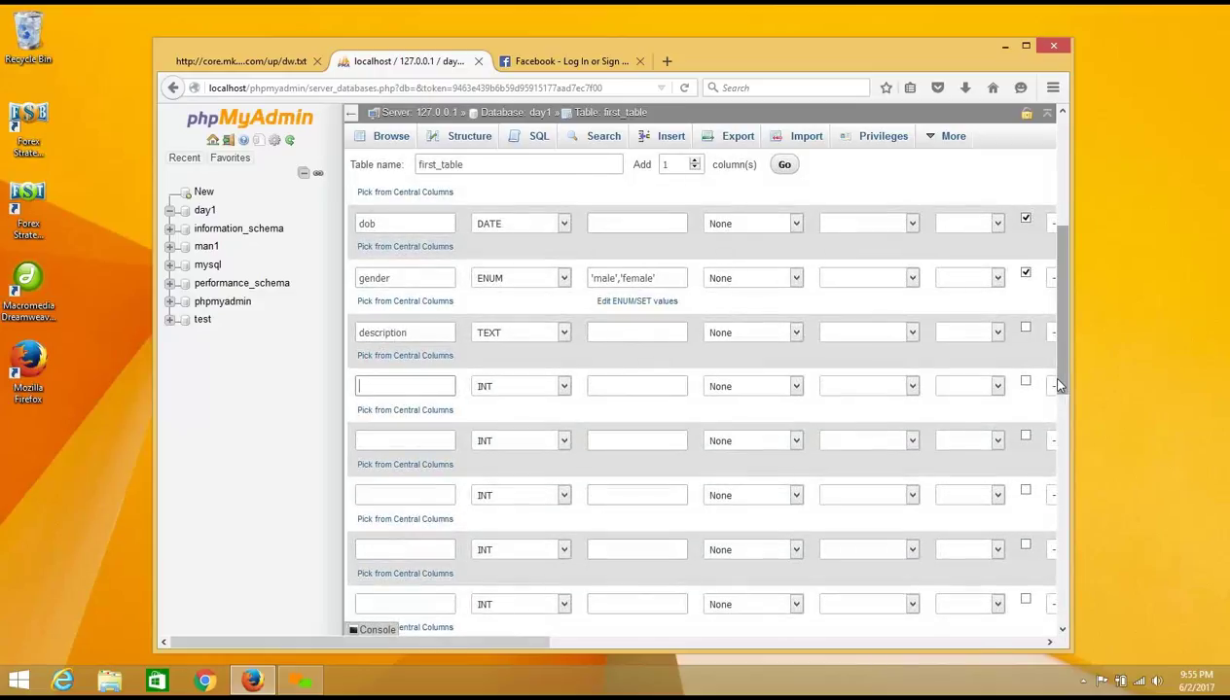
Step: Finish naming marital_status, make it VARCHAR length 50, and allow NULL
text(man)
text(al)
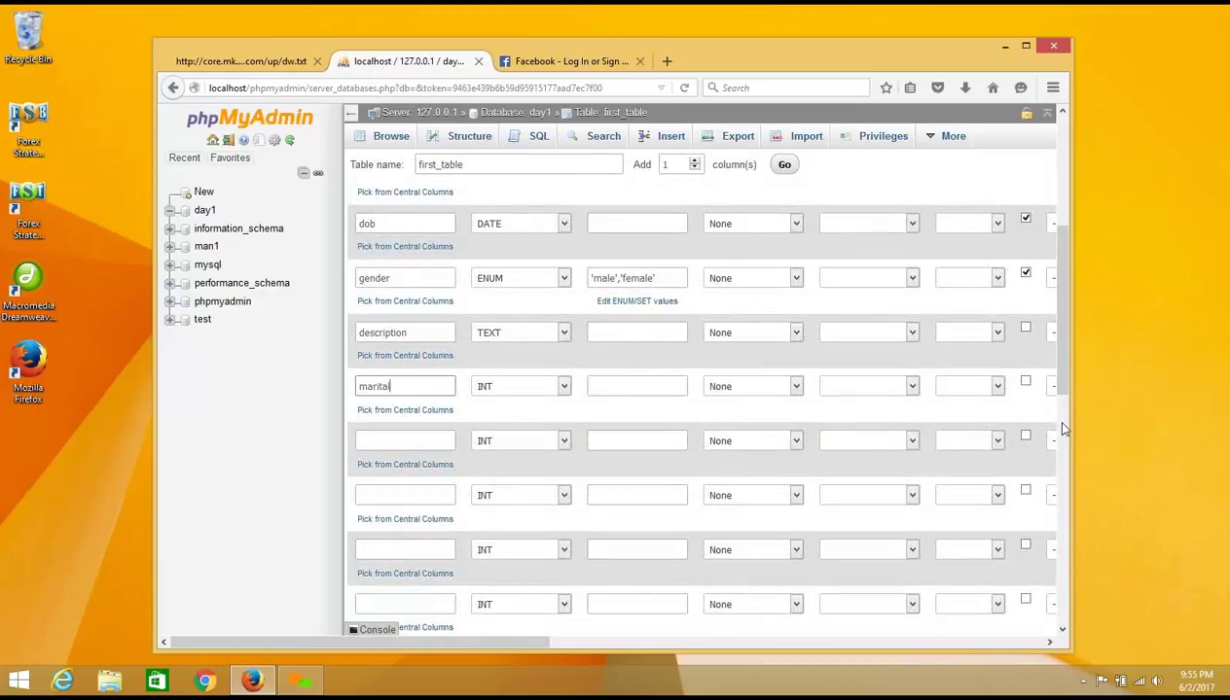
text(_status)
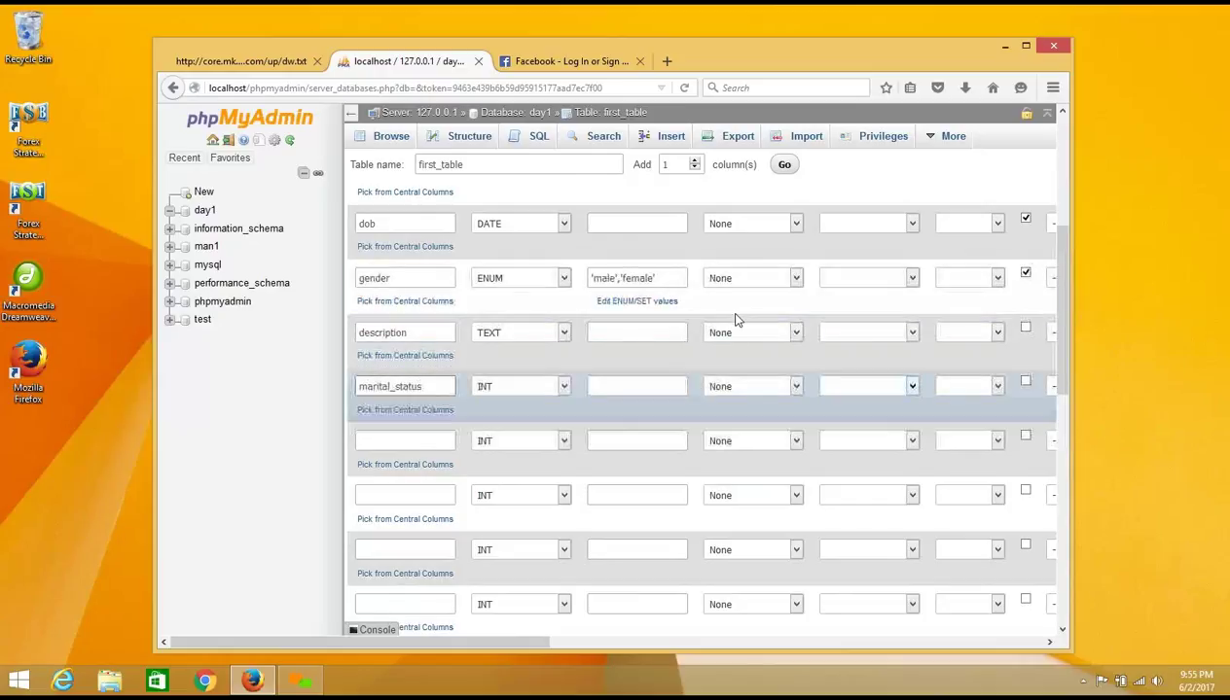
click(562, 386)
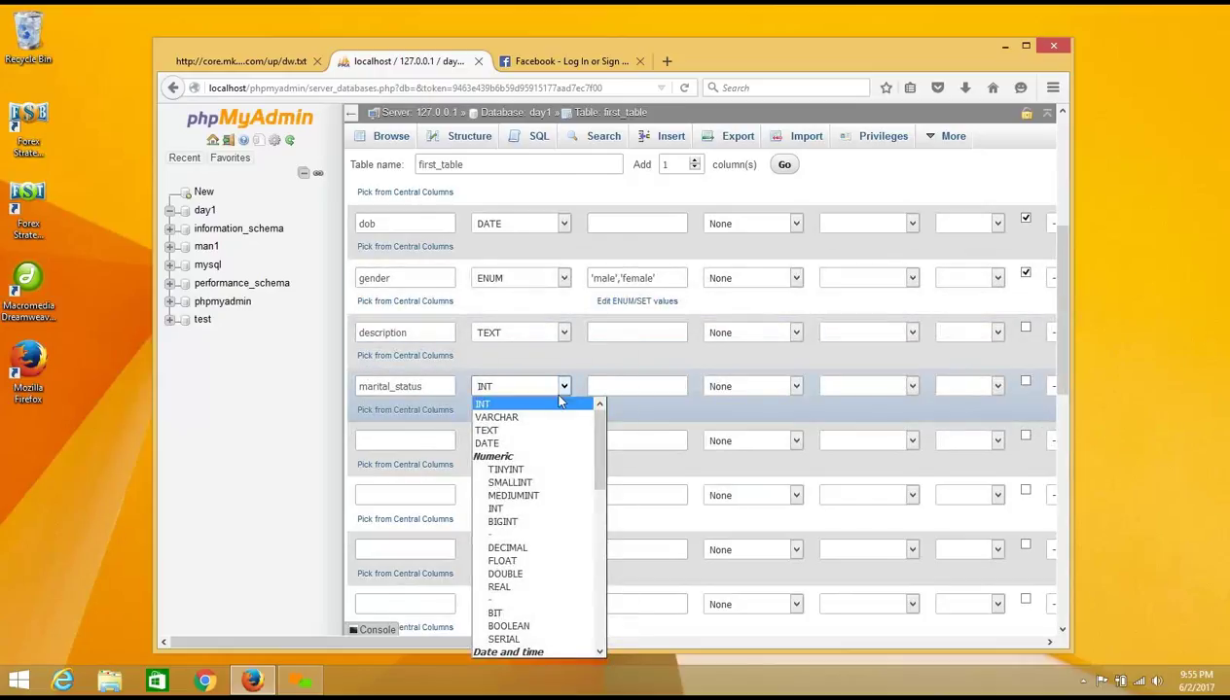
click(557, 416)
click(613, 384)
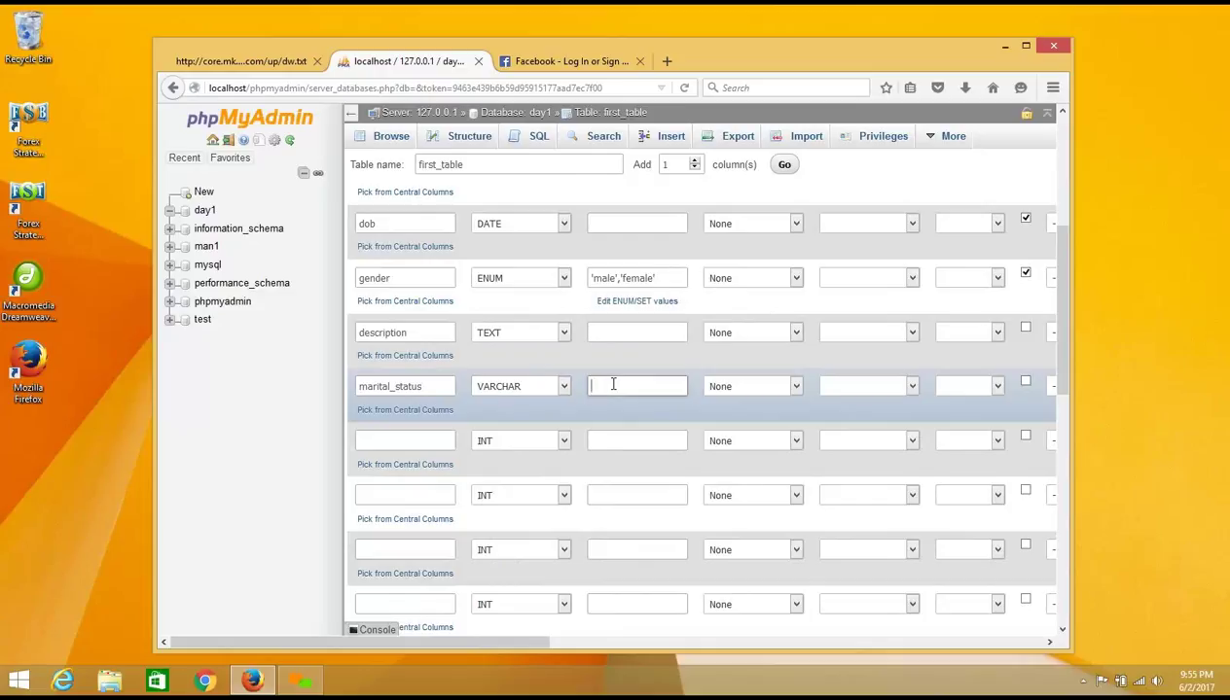
text(50)
click(1026, 384)
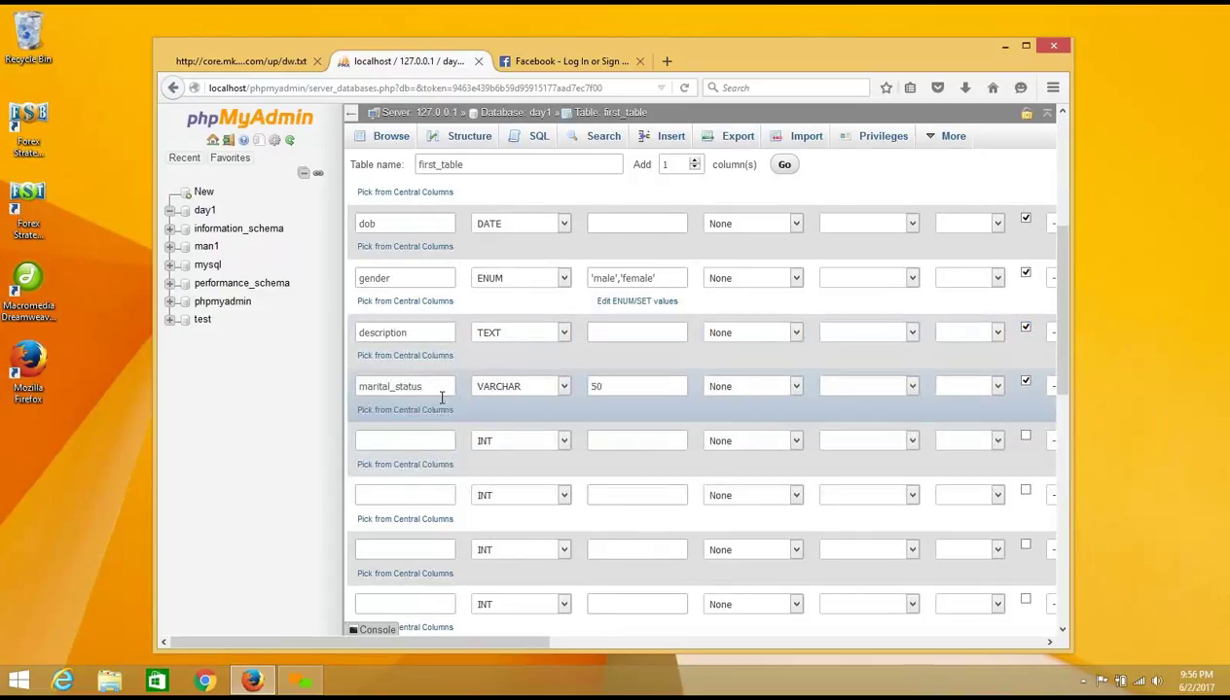
click(429, 438)
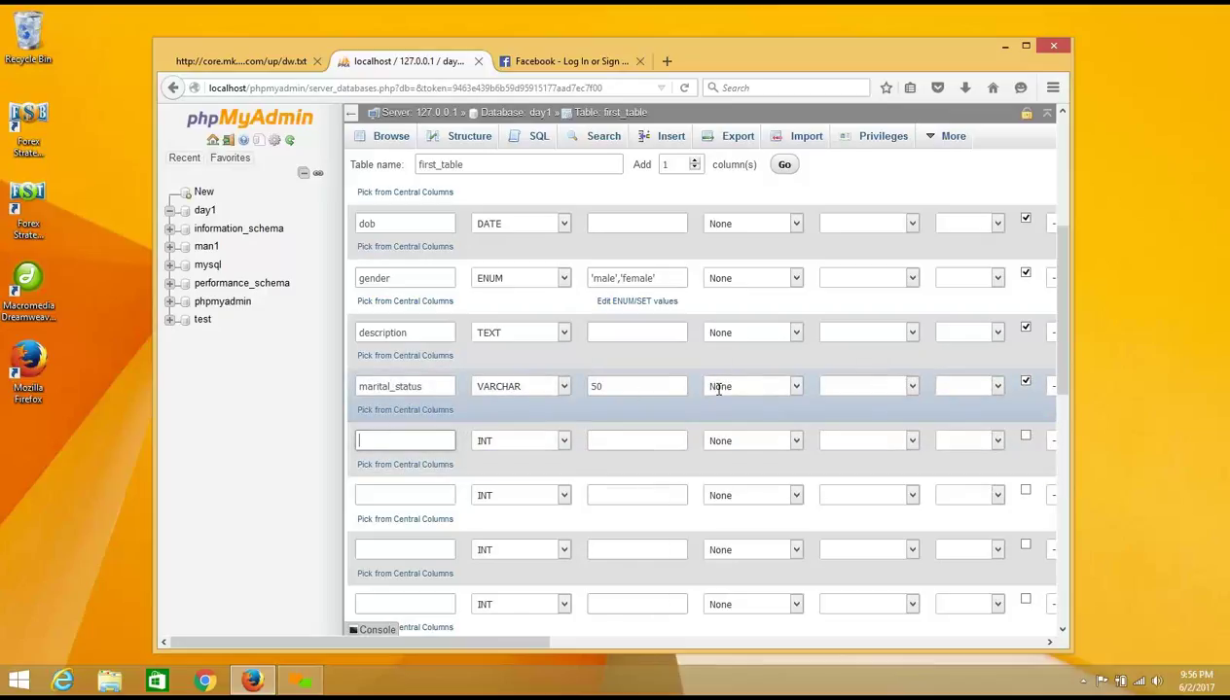
Step: Add a created_on TIMESTAMP column with default value CURRENT_TIMESTAMP
text(created_on)
click(563, 443)
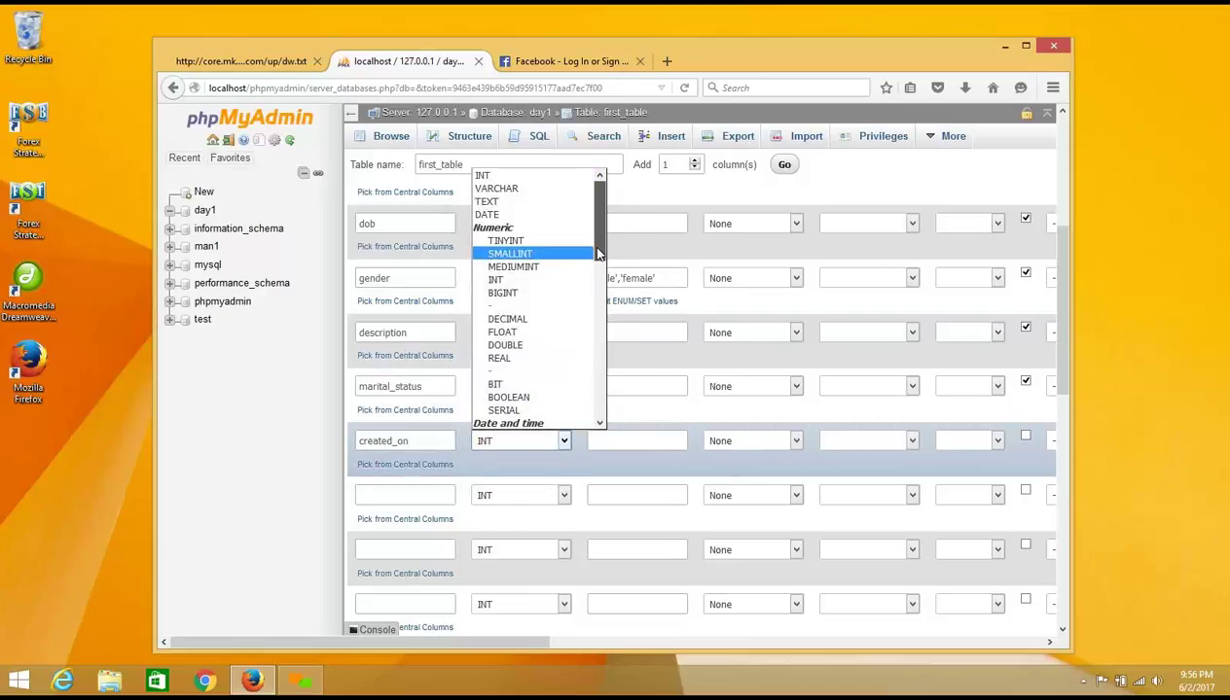
drag(598, 252, 594, 302)
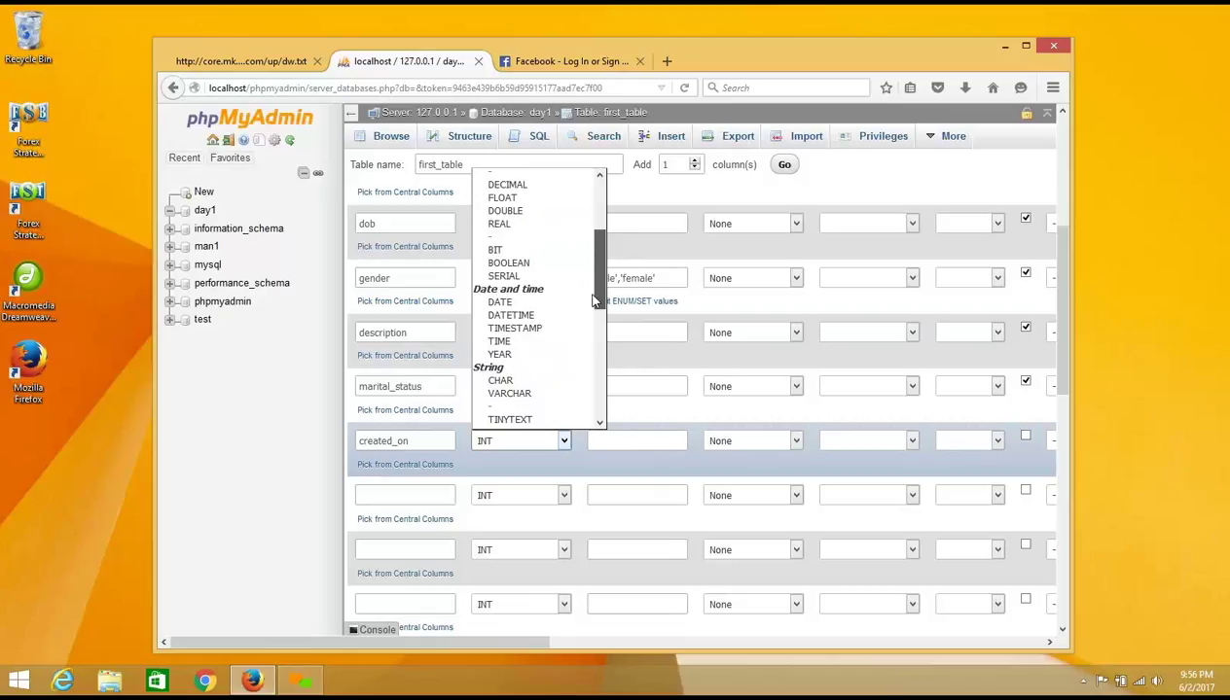
click(541, 328)
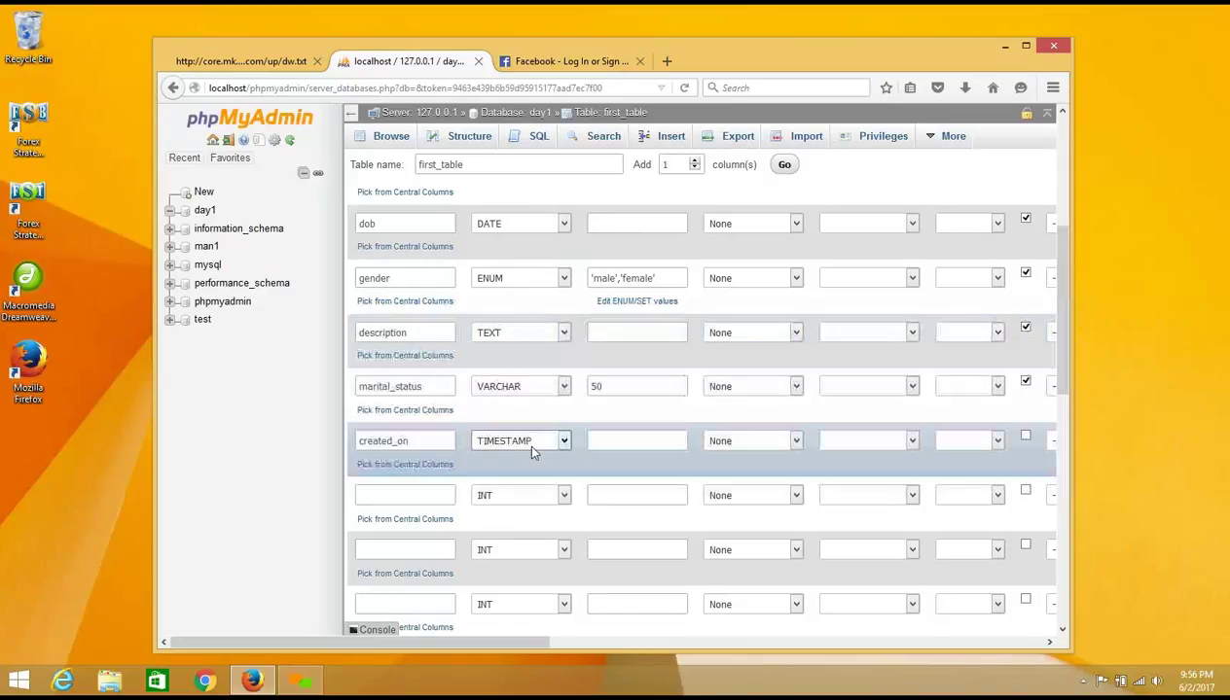
click(621, 437)
click(794, 442)
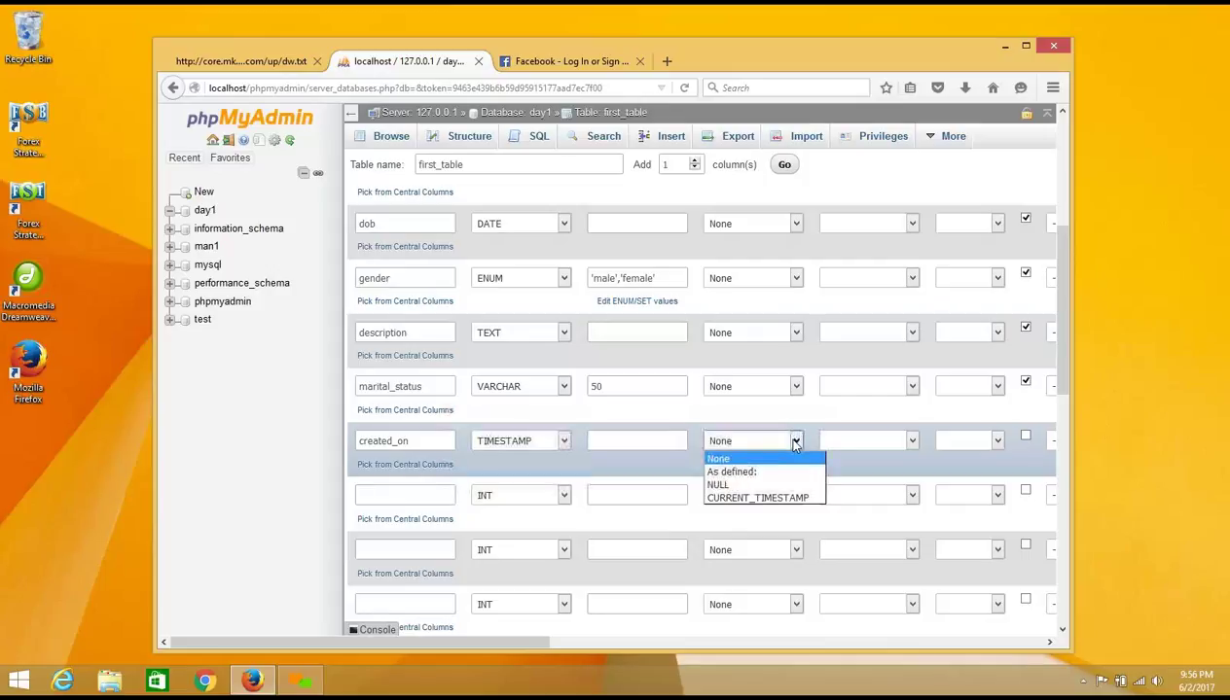
click(742, 499)
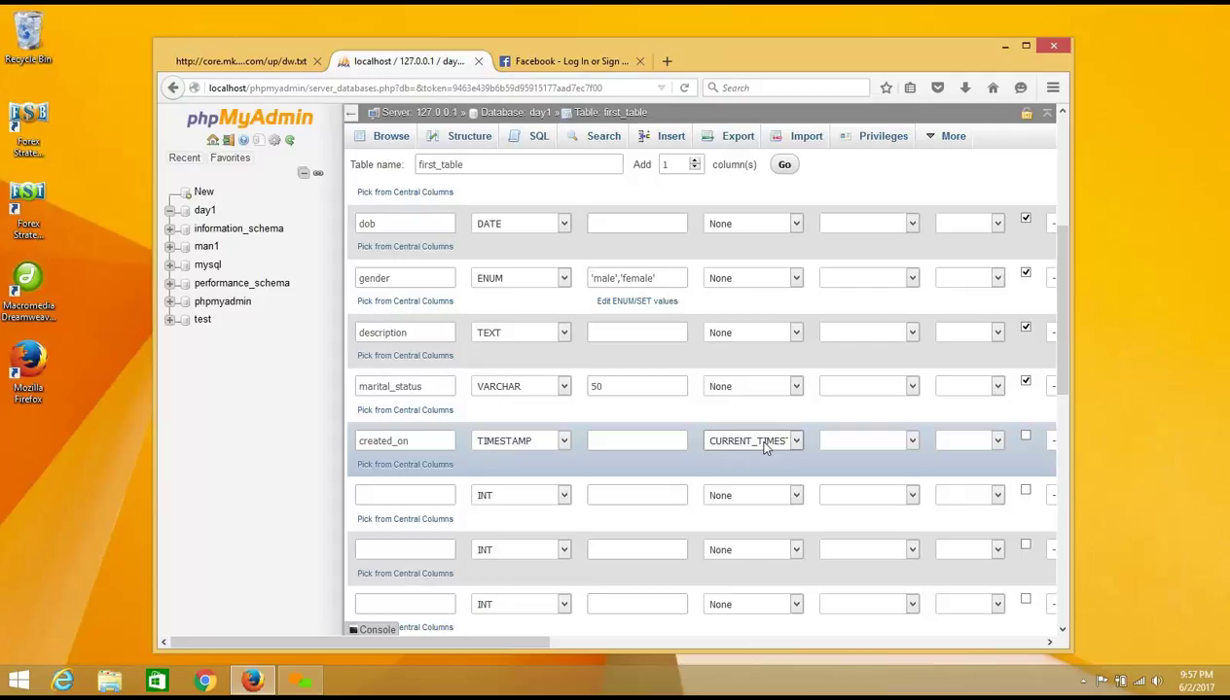
click(766, 447)
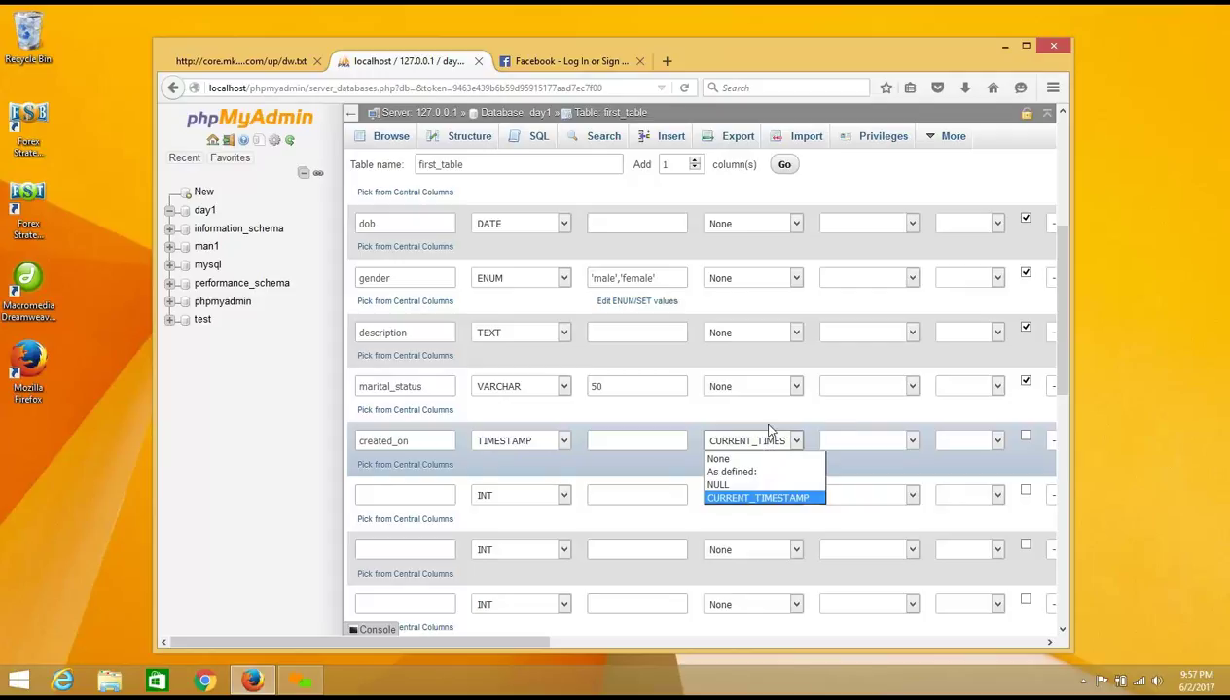
click(774, 425)
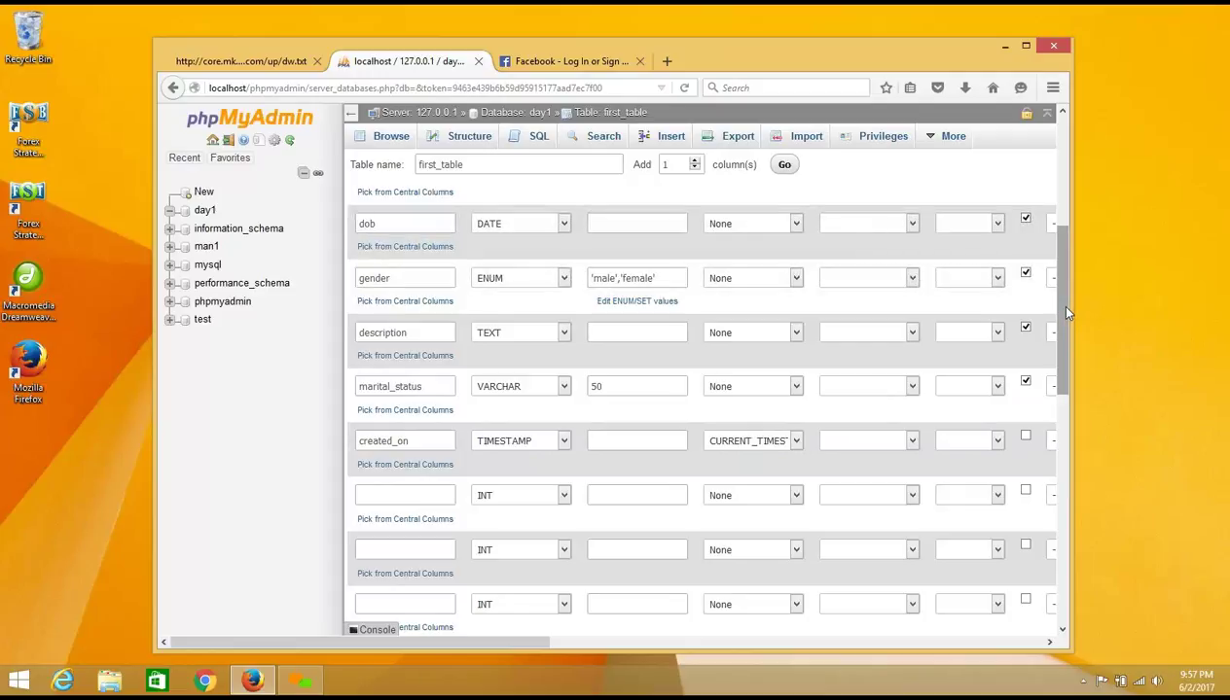
drag(1067, 313, 1067, 192)
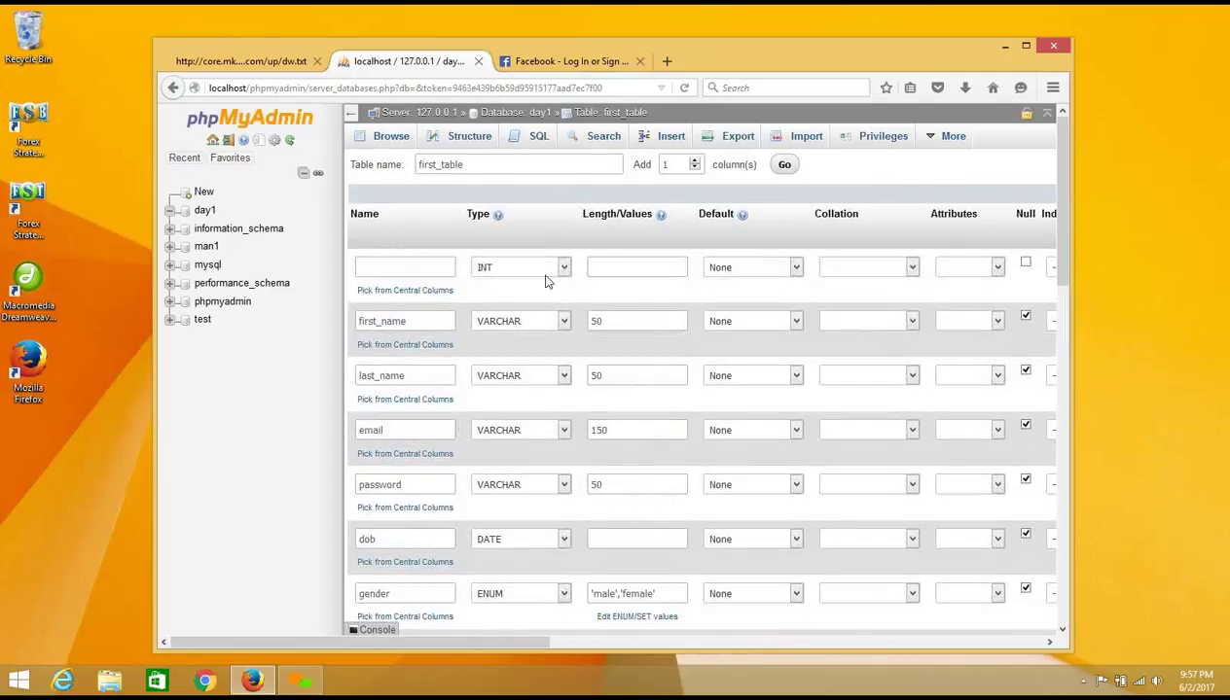
Step: Name the first column user_id and set it to INT length 11 instead of BIGINT
click(437, 264)
text(u)
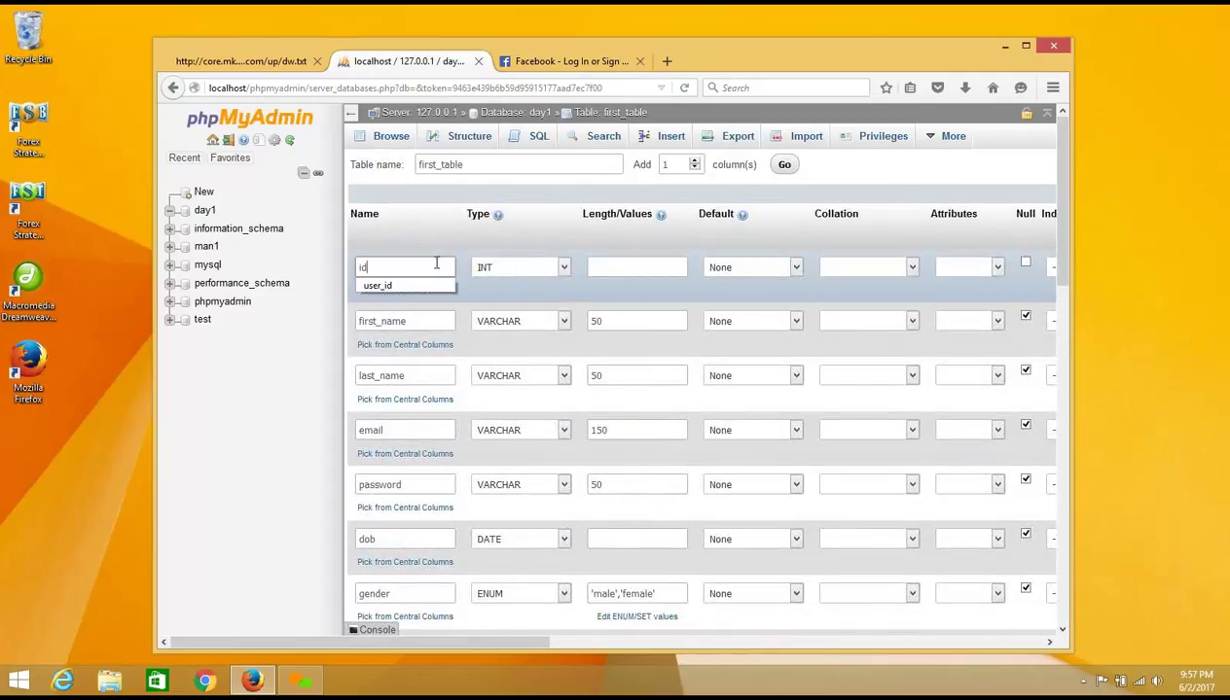
click(395, 283)
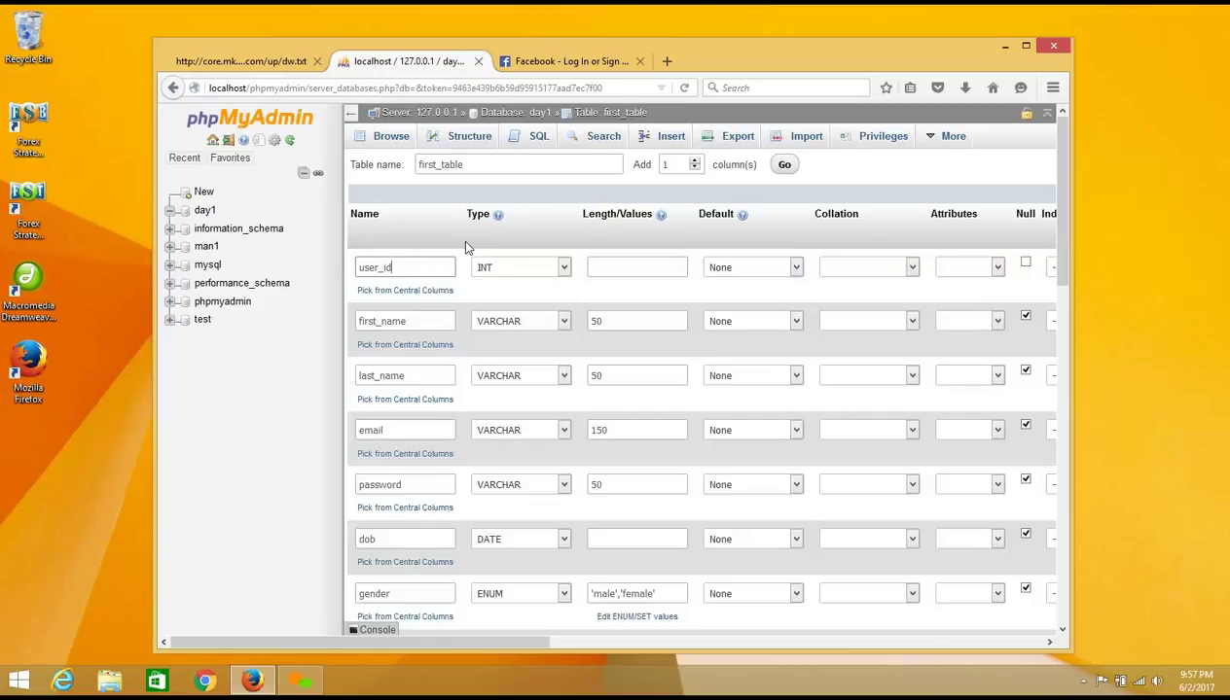
click(604, 267)
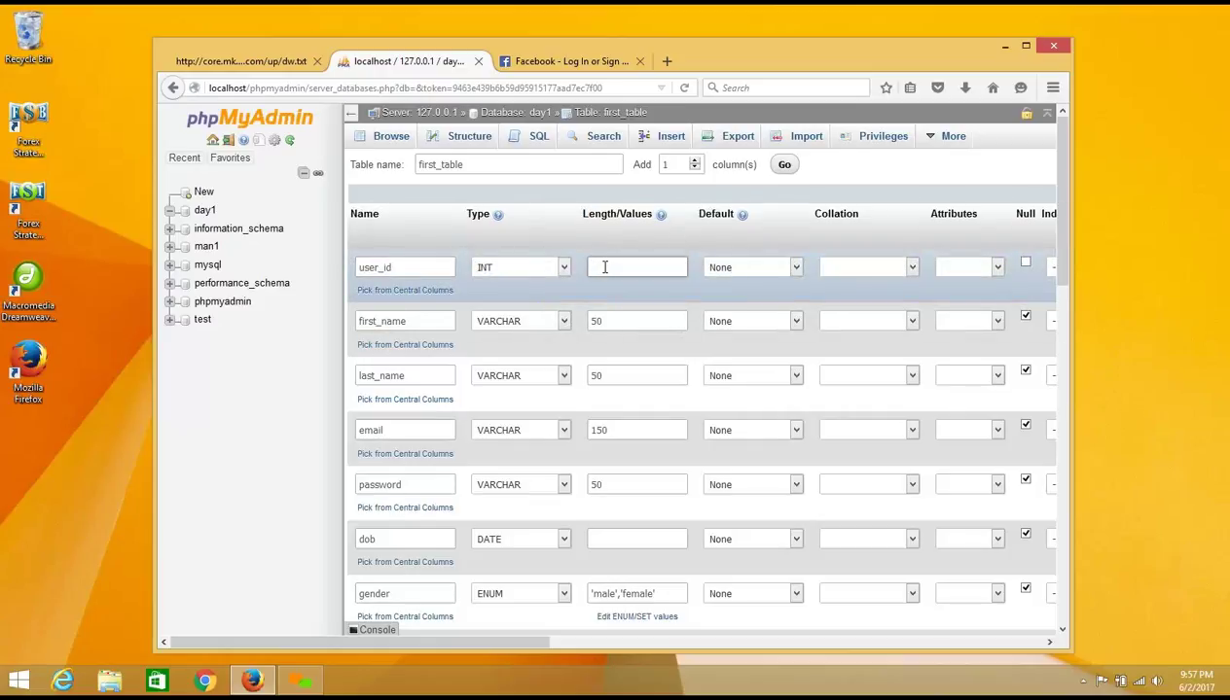
click(560, 268)
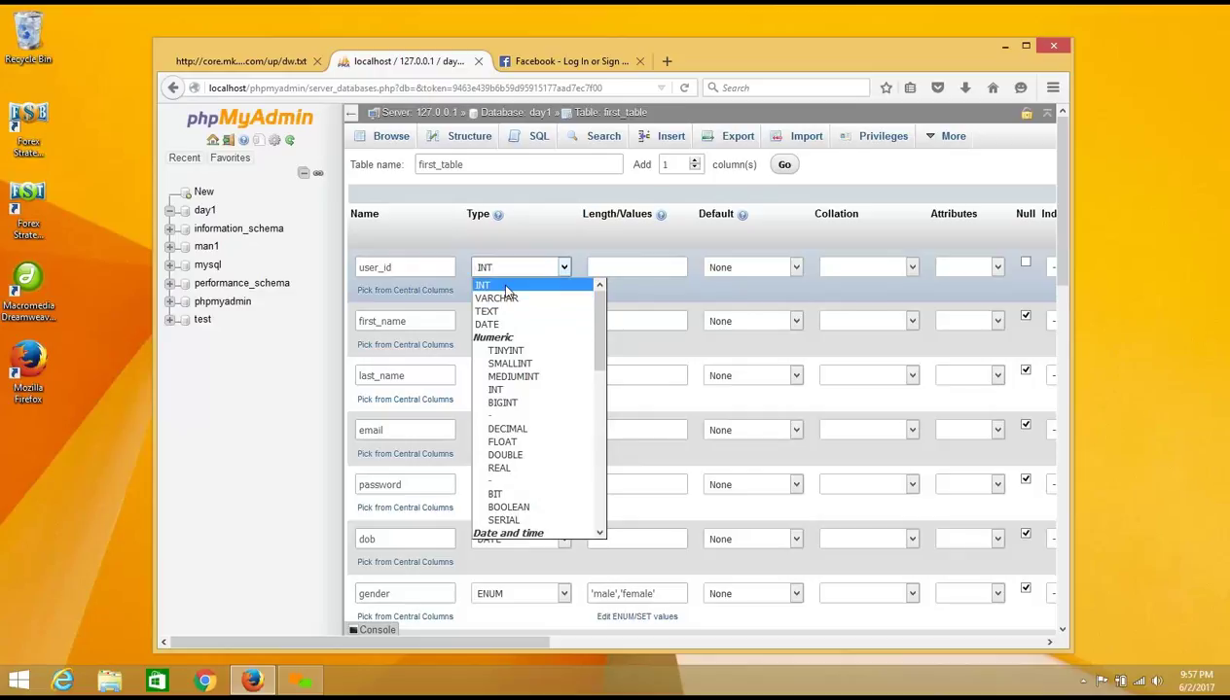
click(508, 402)
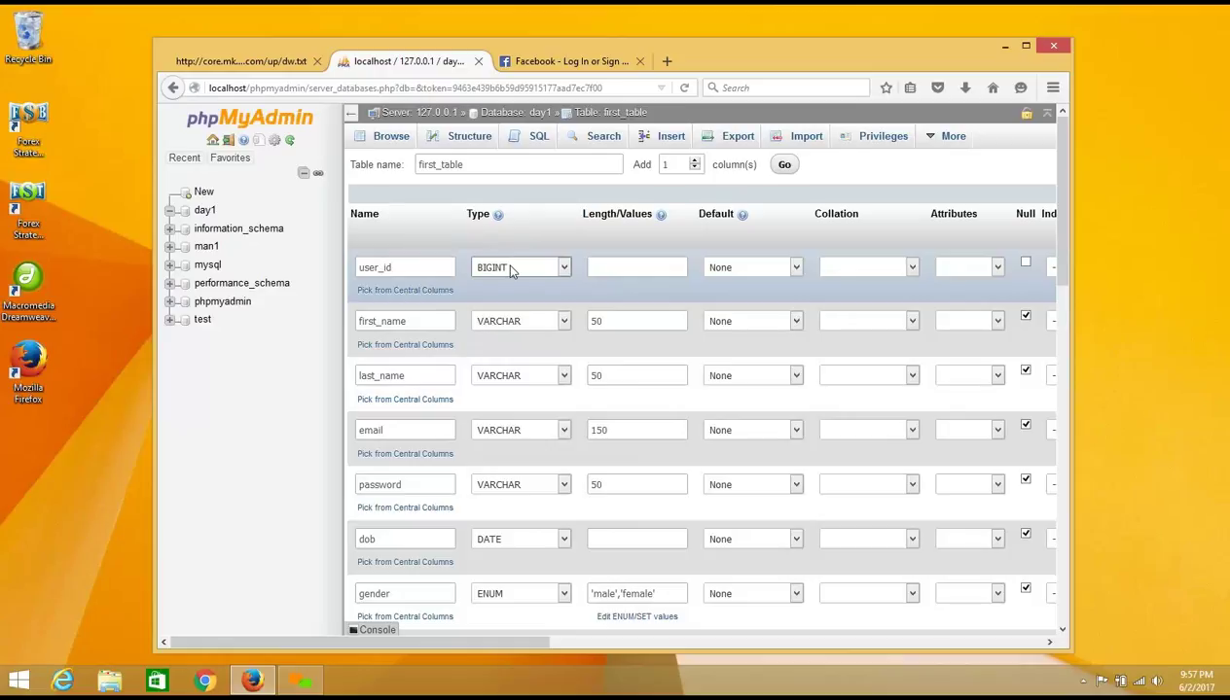
click(543, 271)
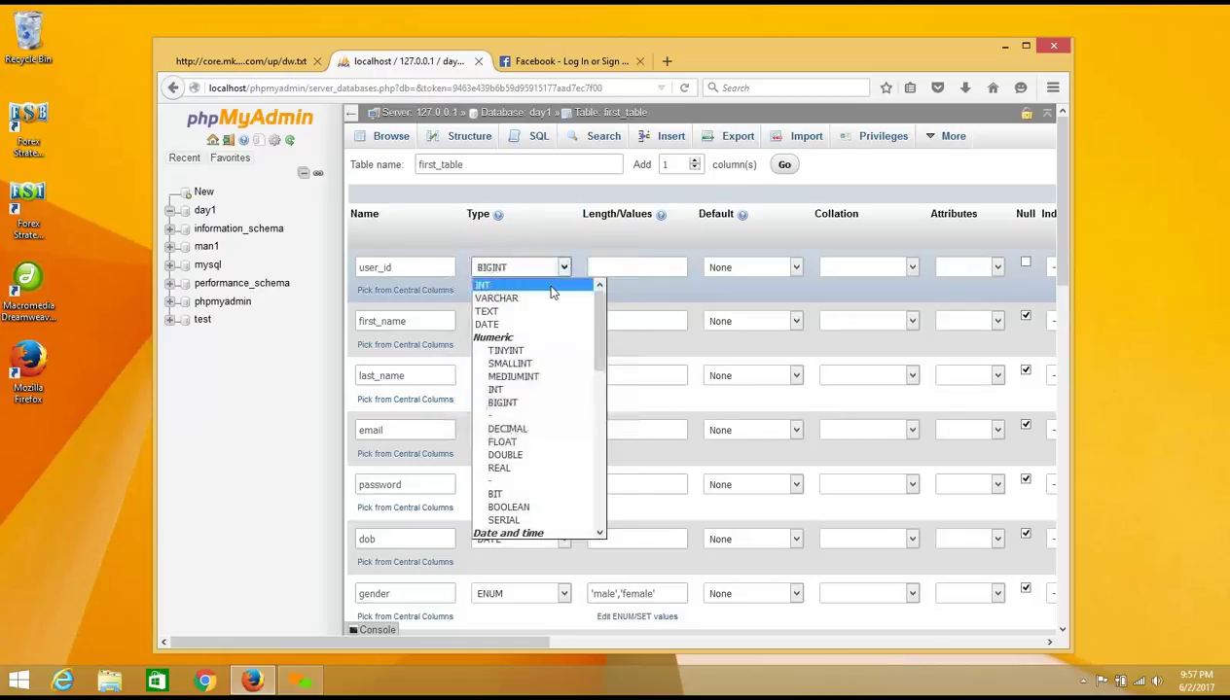
click(550, 288)
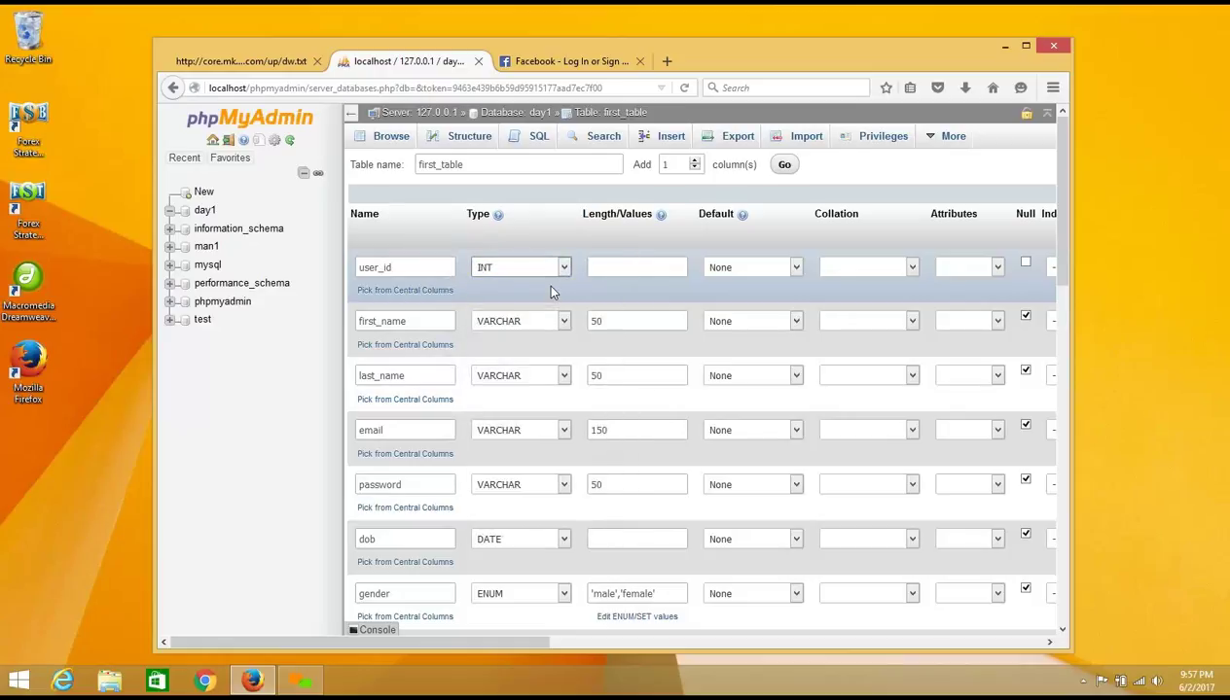
click(599, 267)
click(599, 268)
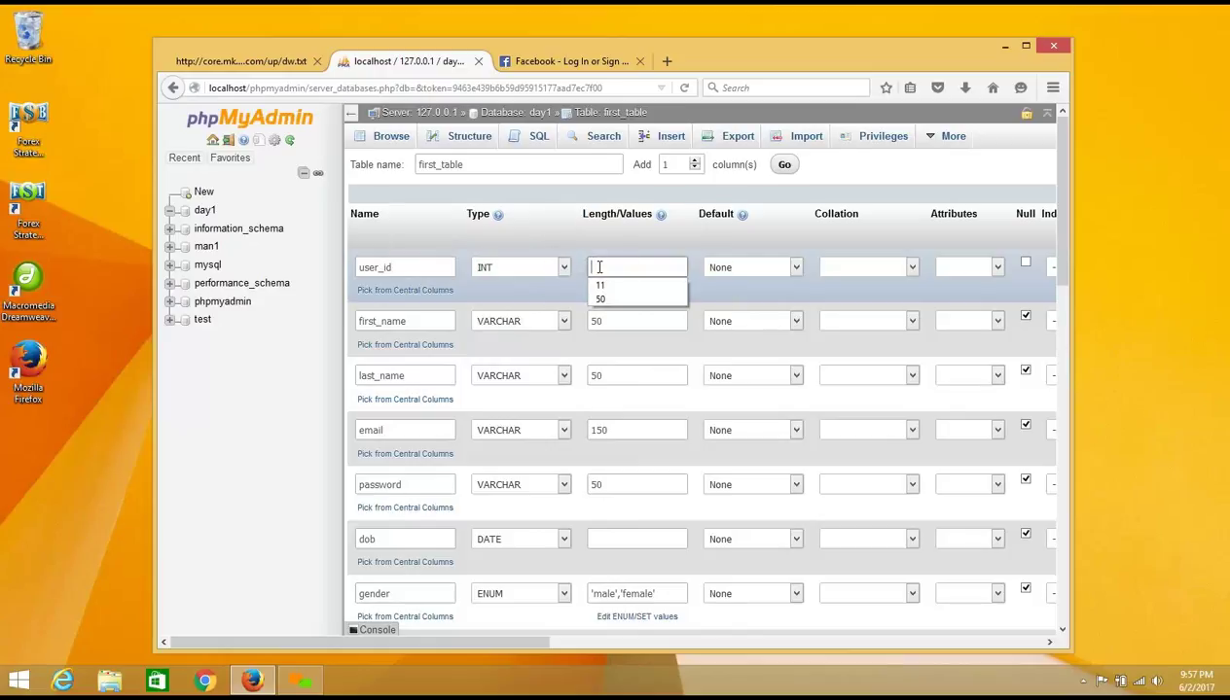
text(11)
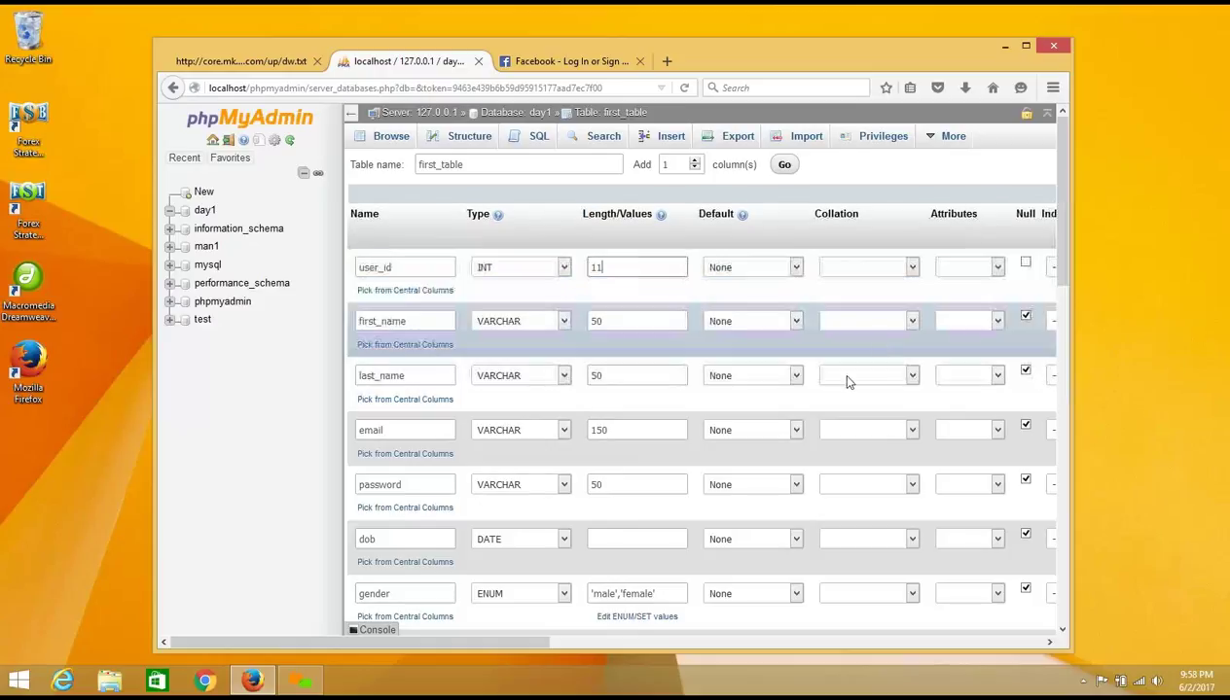
Step: Apply a PRIMARY index to user_id and tick its A_I auto-increment box
drag(545, 639, 683, 630)
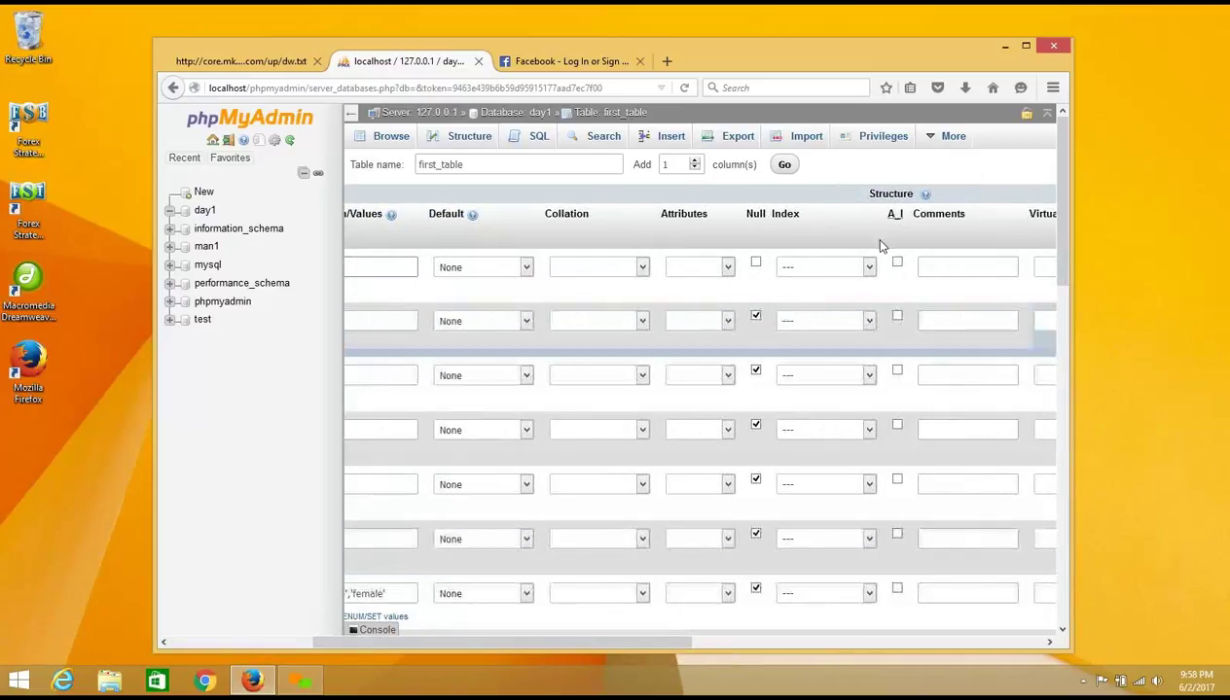
click(862, 267)
click(846, 299)
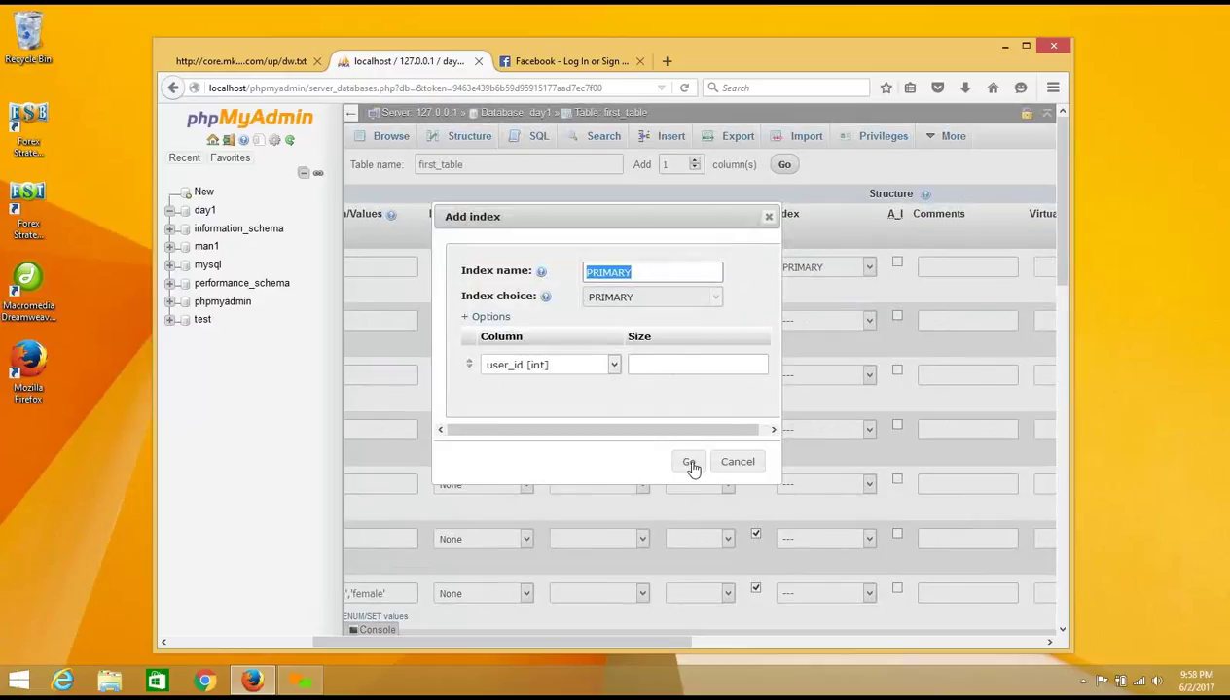
click(690, 463)
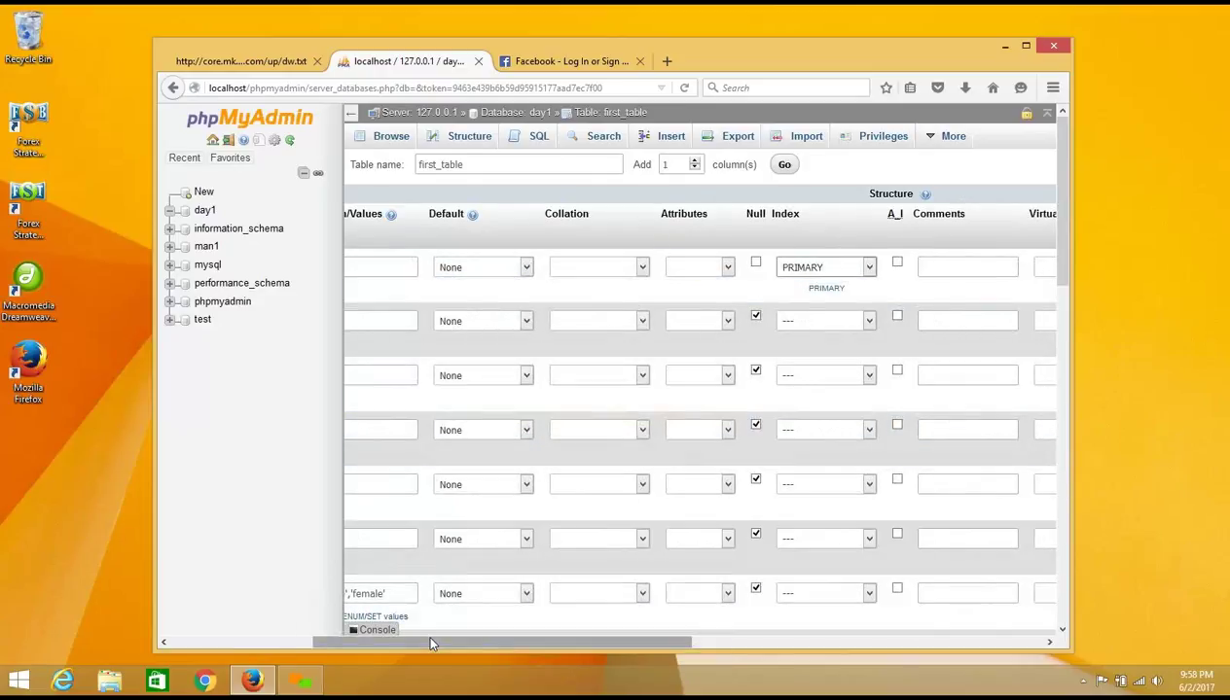
drag(431, 643, 491, 642)
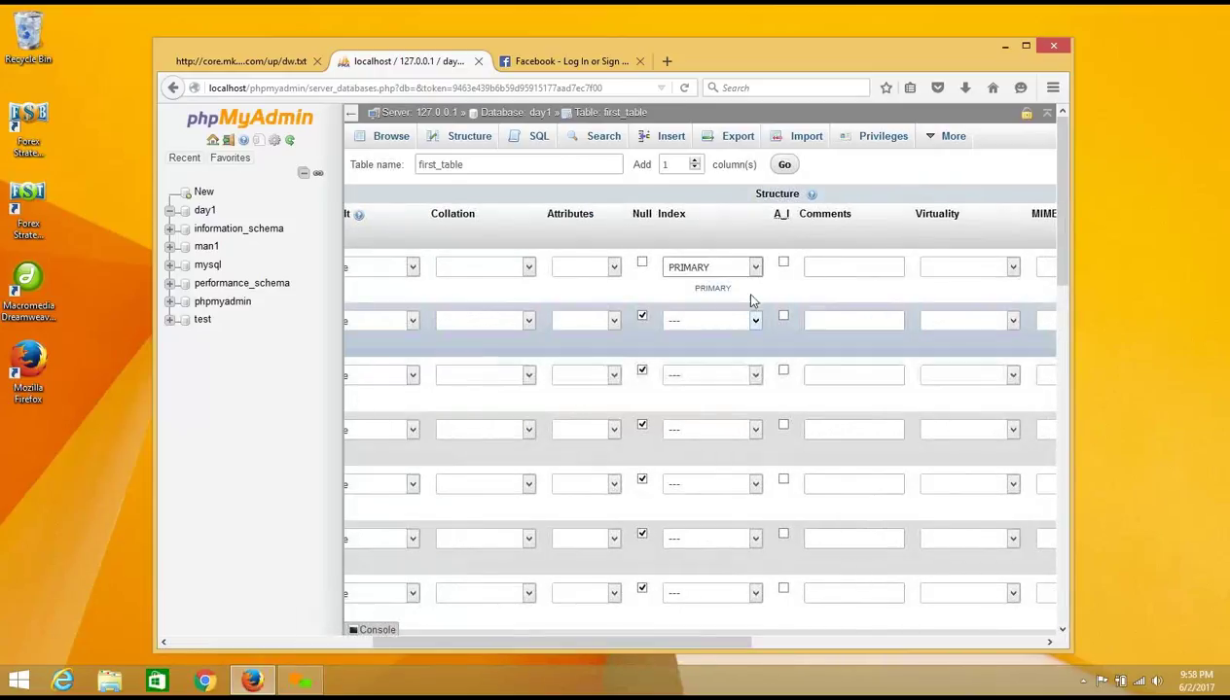
double_click(779, 213)
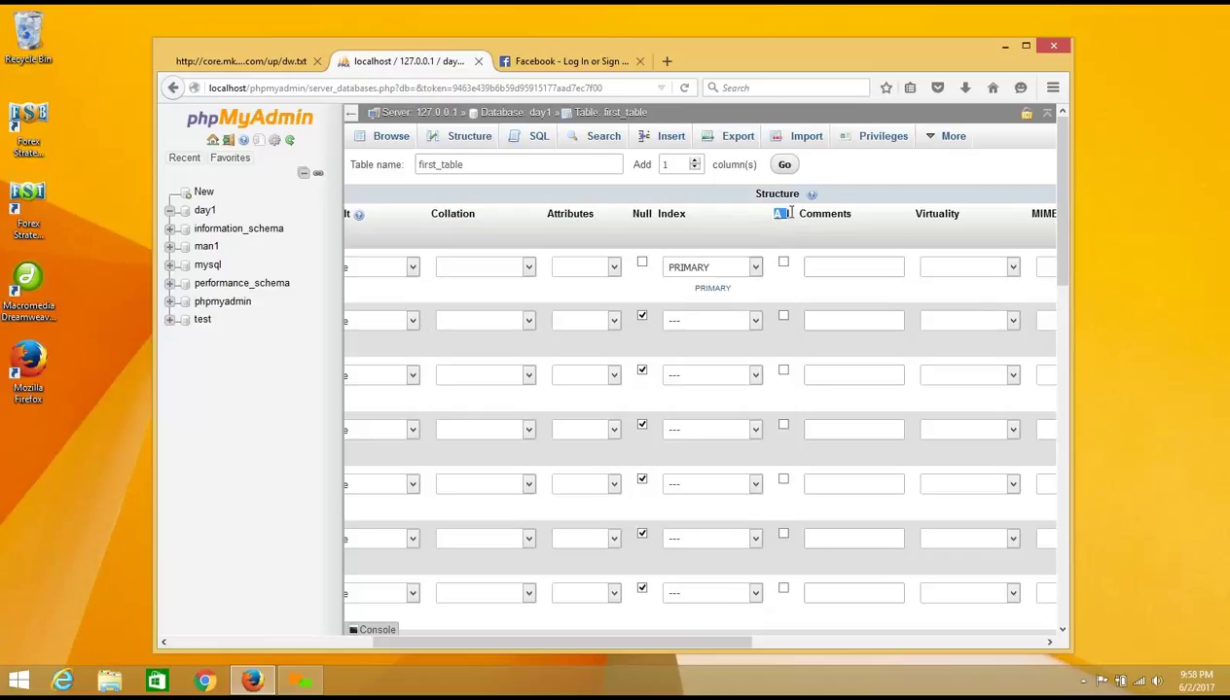
click(783, 263)
drag(611, 640, 332, 606)
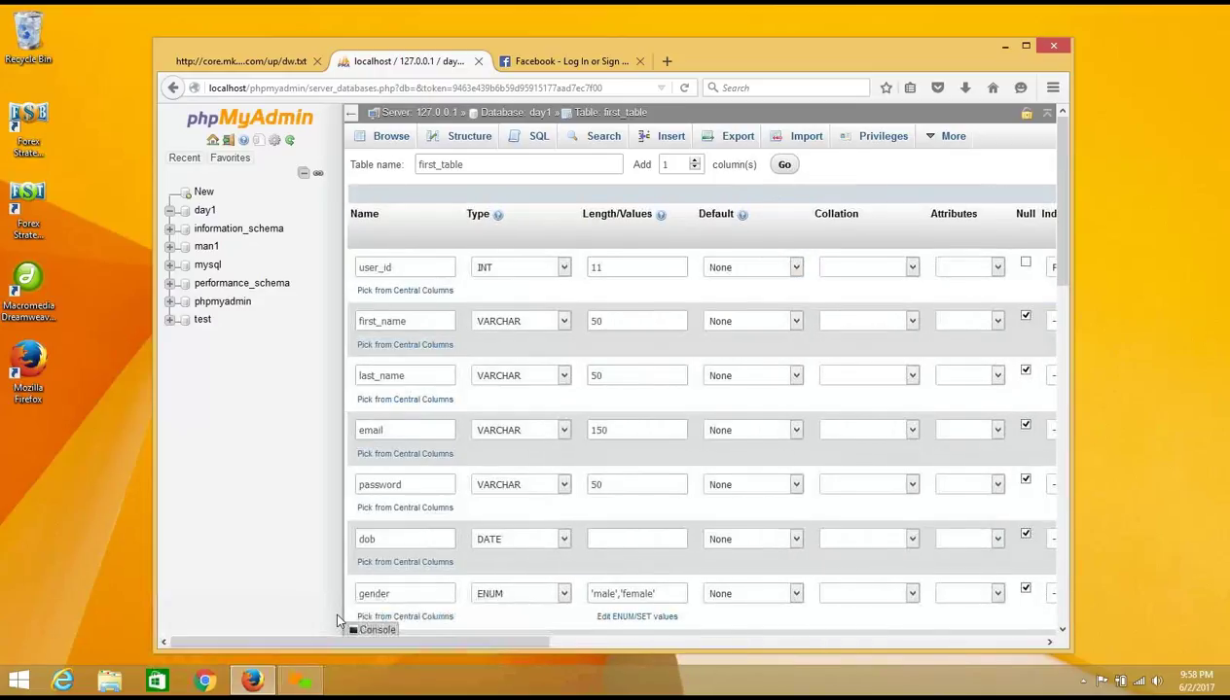
click(407, 266)
drag(399, 267, 354, 266)
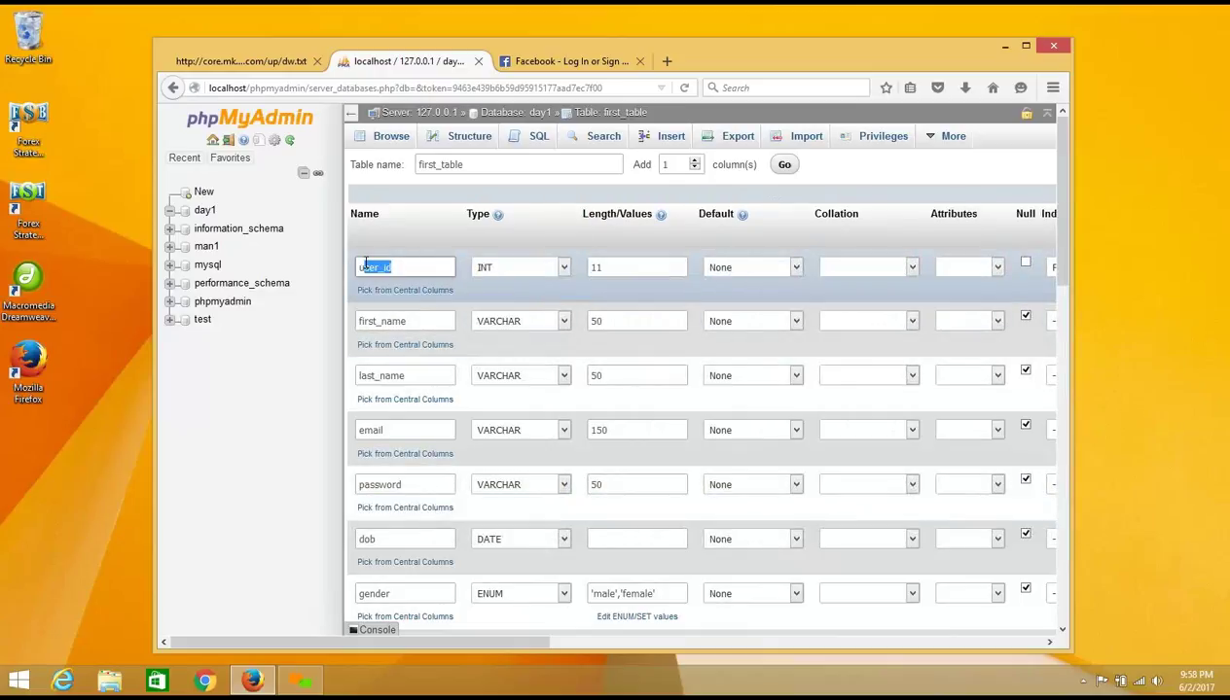
click(428, 321)
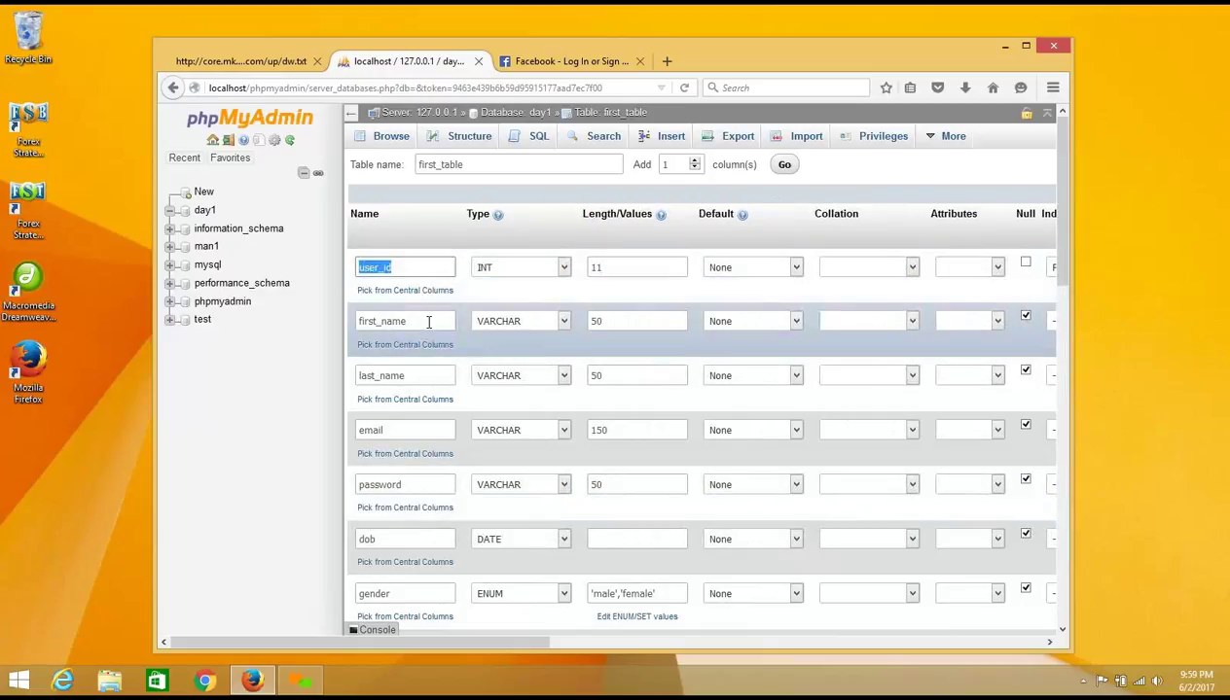
drag(425, 321, 357, 320)
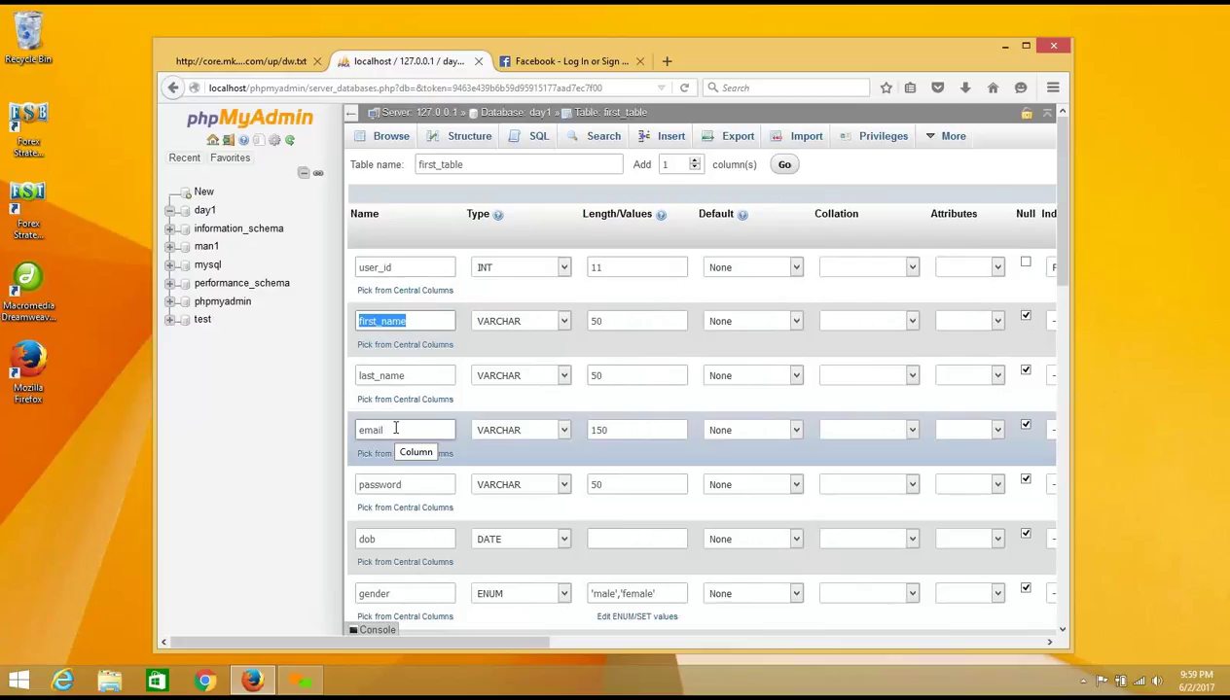
click(410, 273)
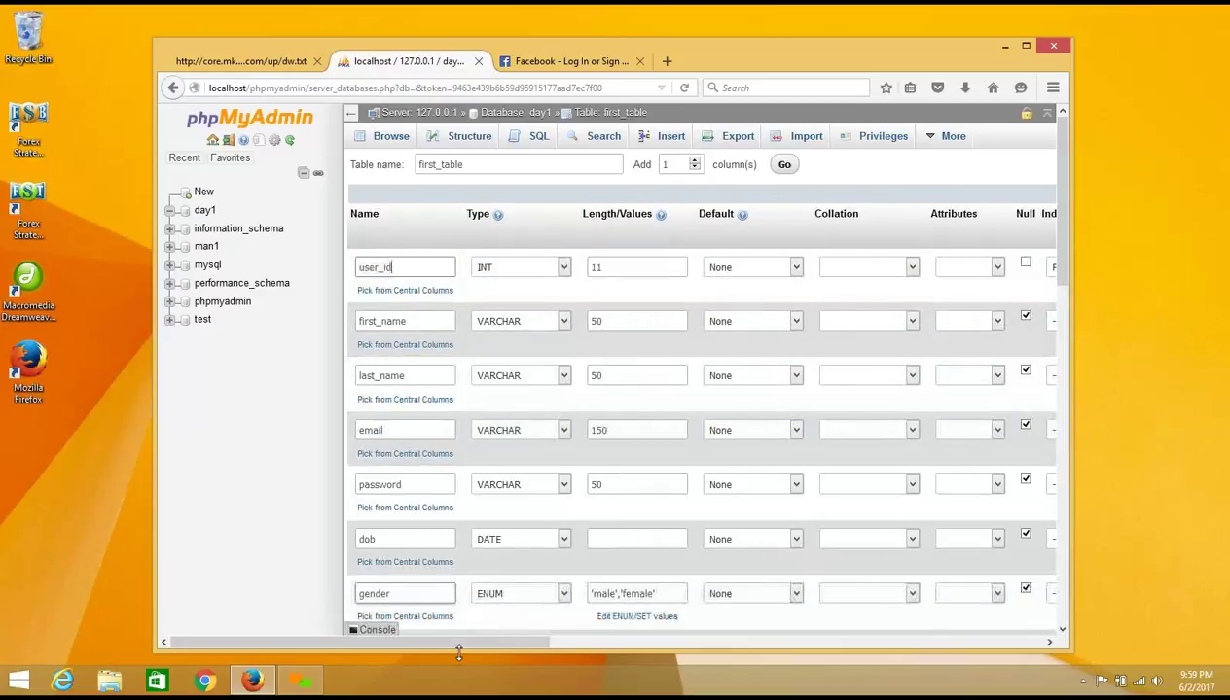
click(600, 642)
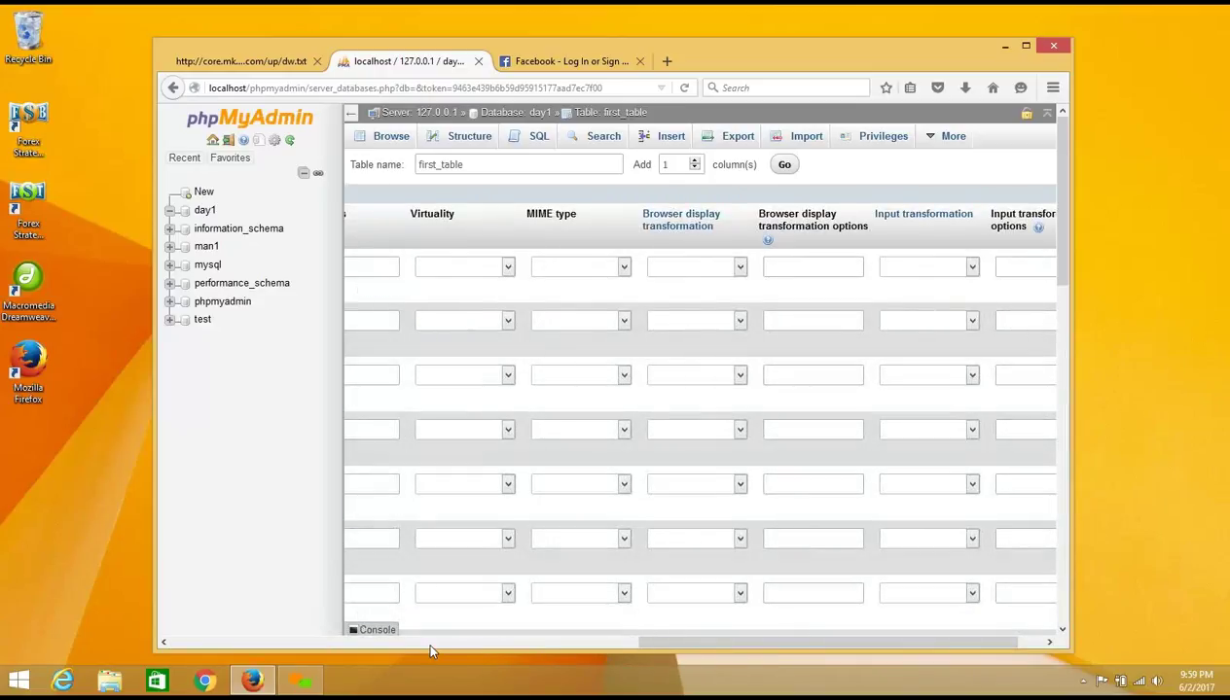
click(262, 643)
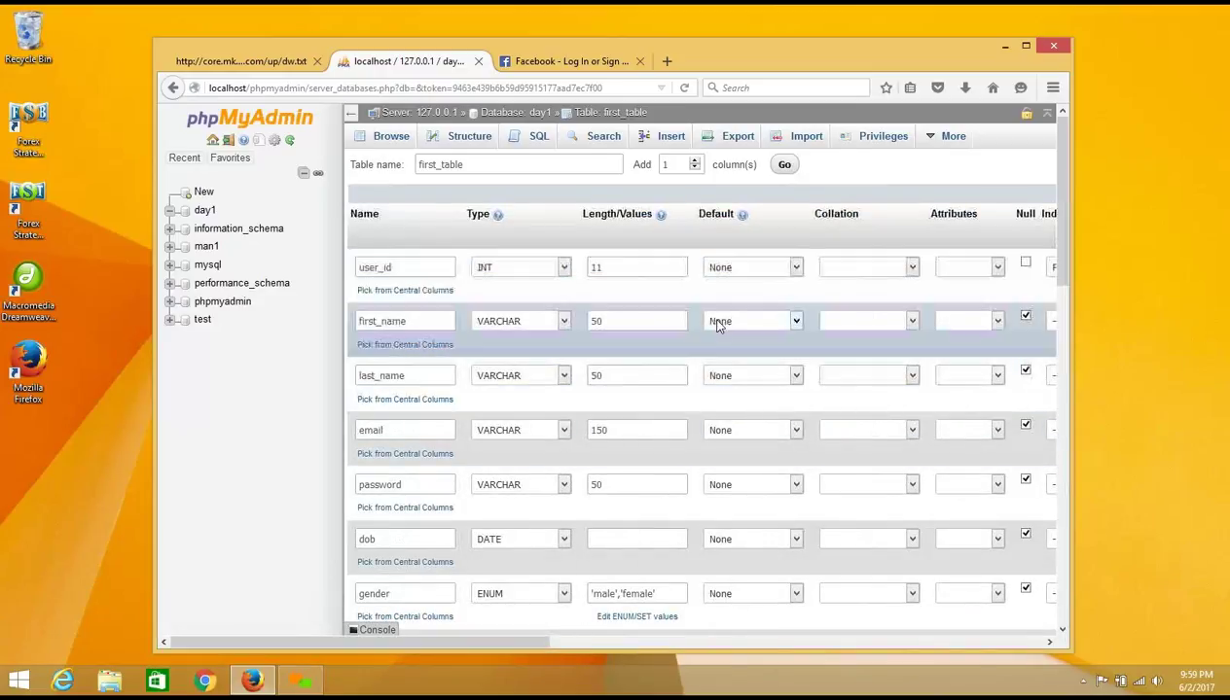
drag(551, 641, 629, 640)
click(1021, 263)
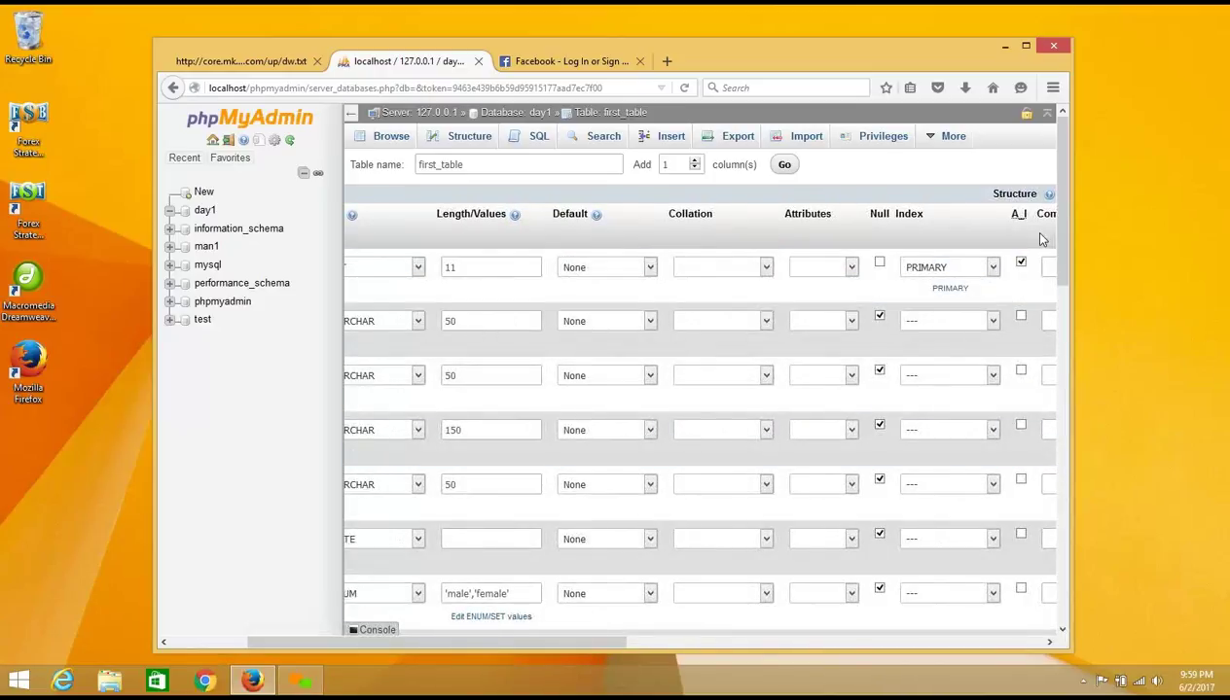
click(993, 267)
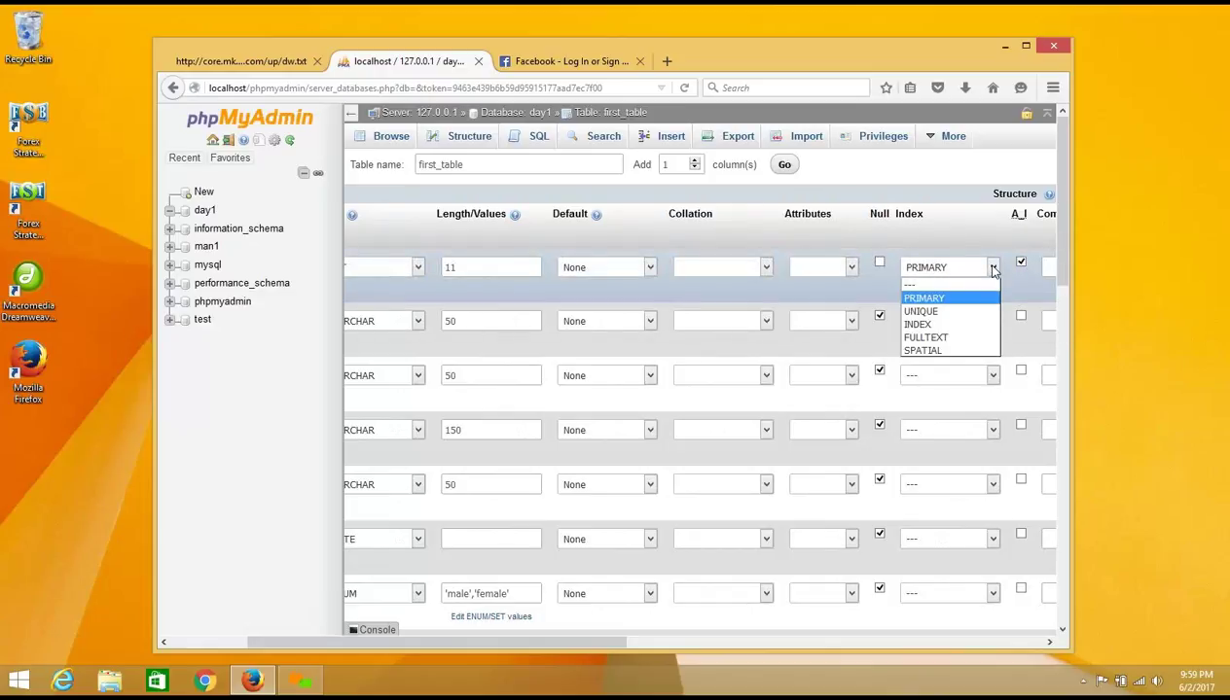
click(943, 297)
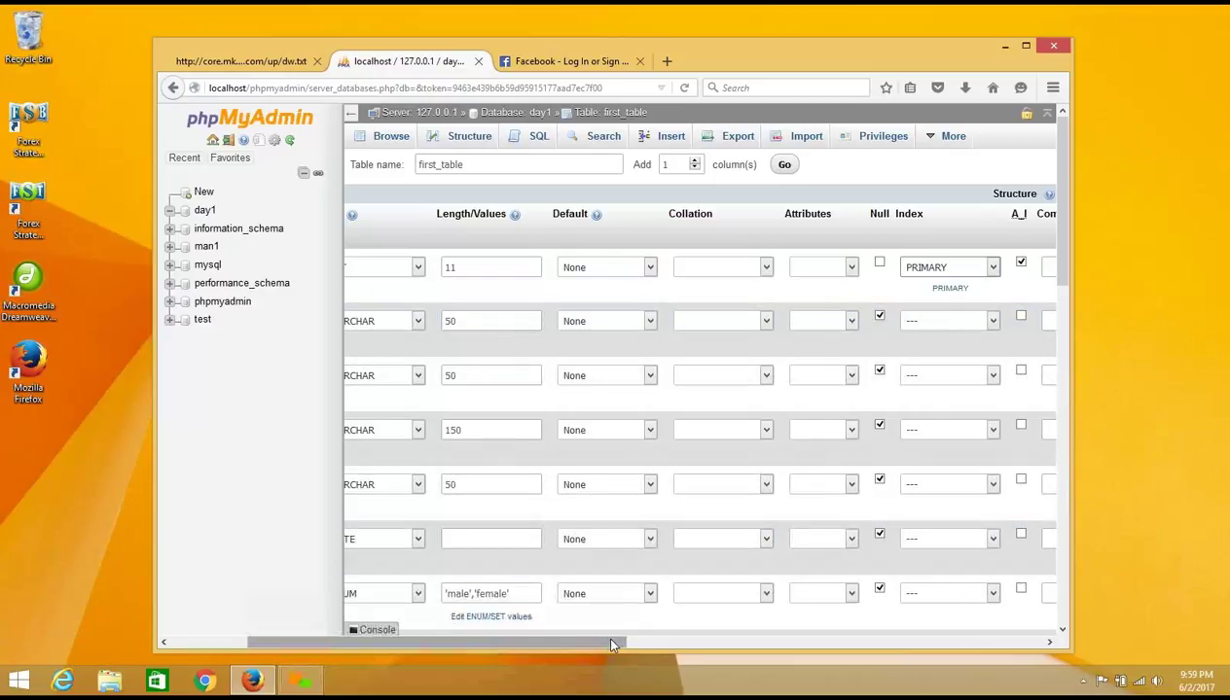
drag(611, 645, 468, 613)
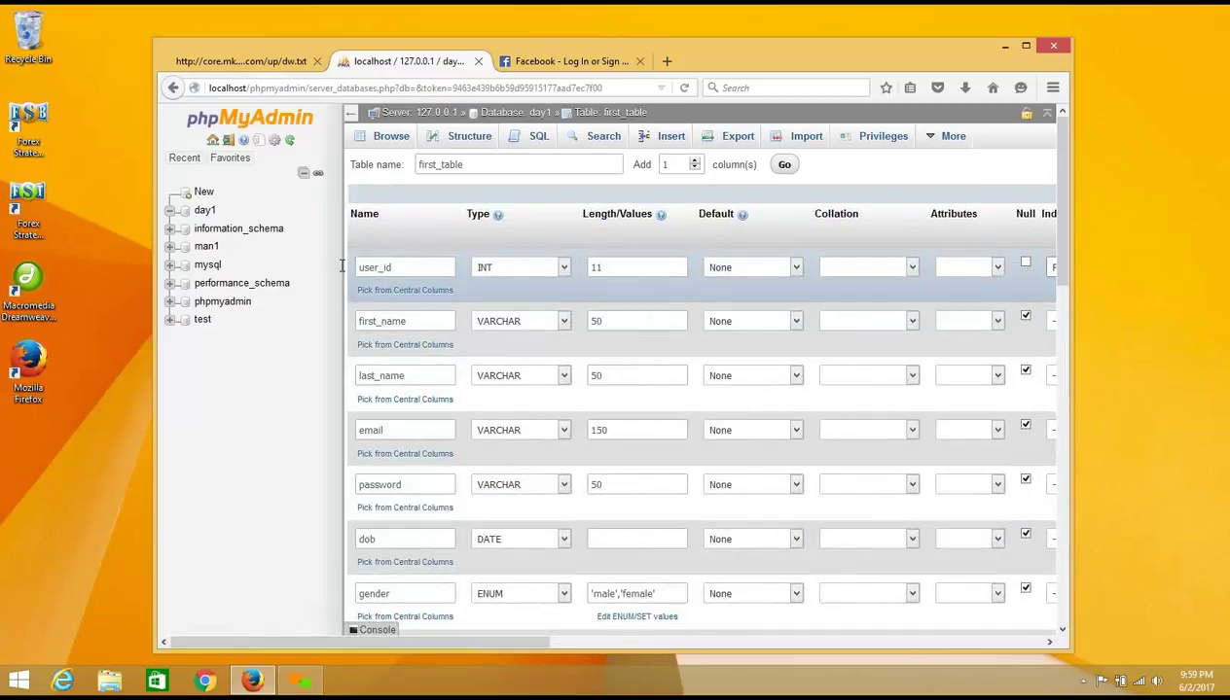
double_click(341, 265)
text(u)
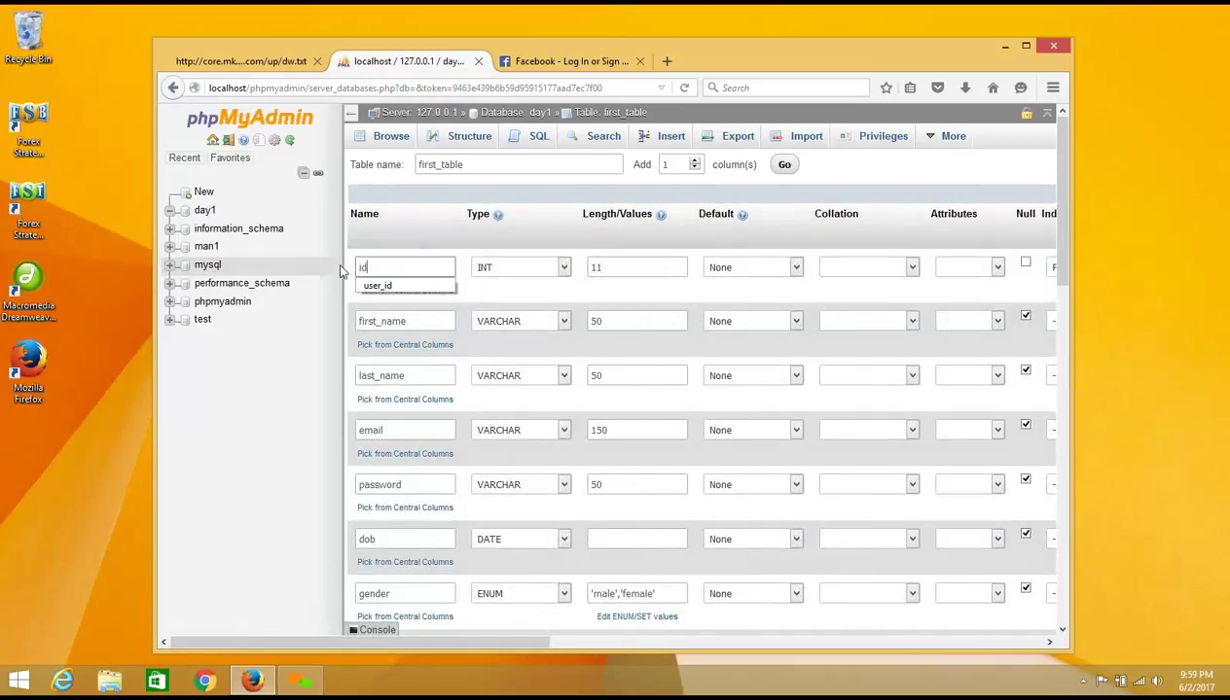
key(BackSpace)
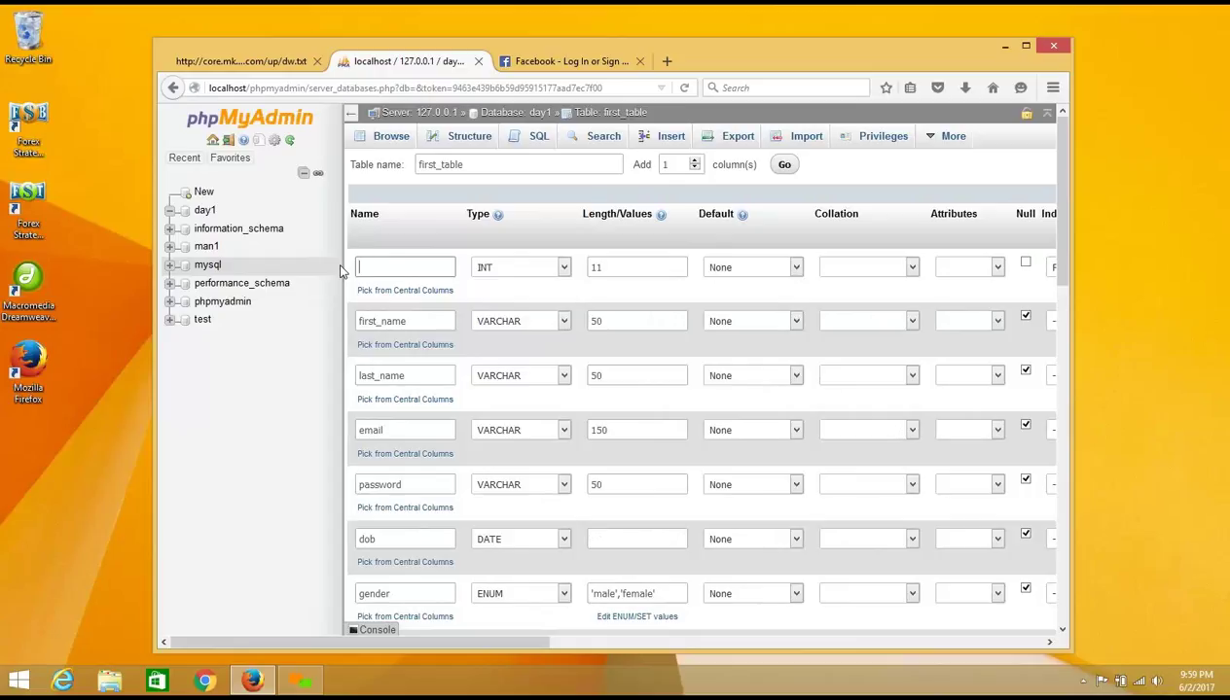
text(user_id)
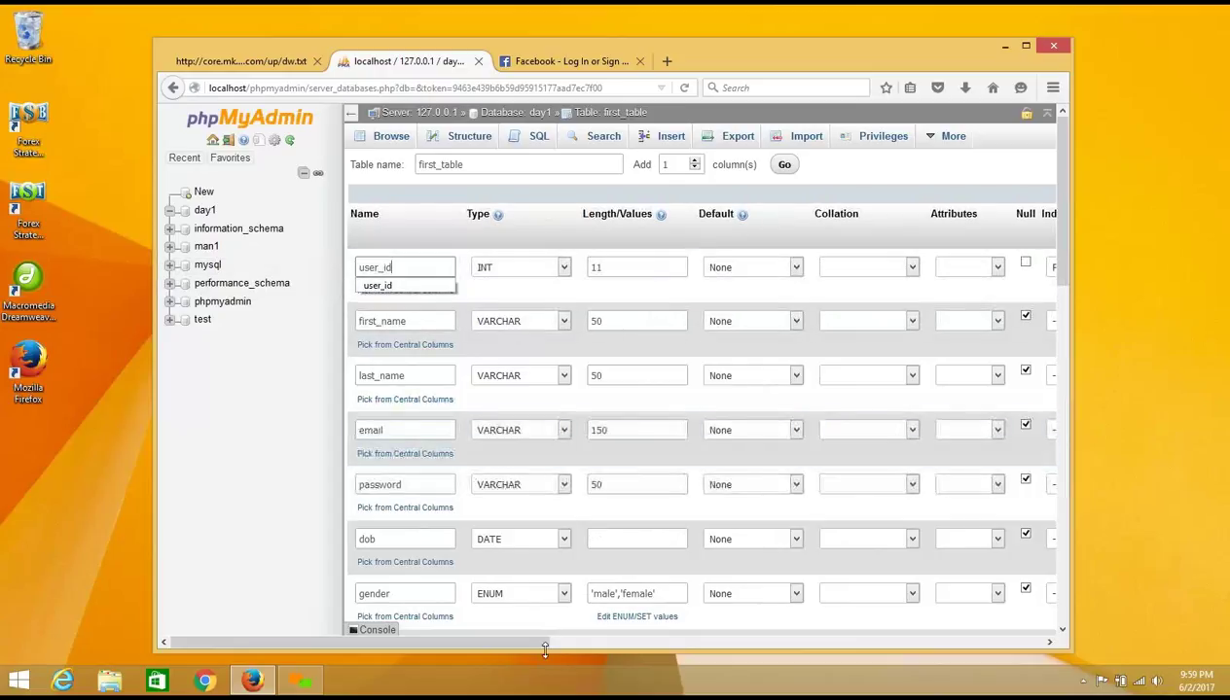
drag(547, 642, 733, 633)
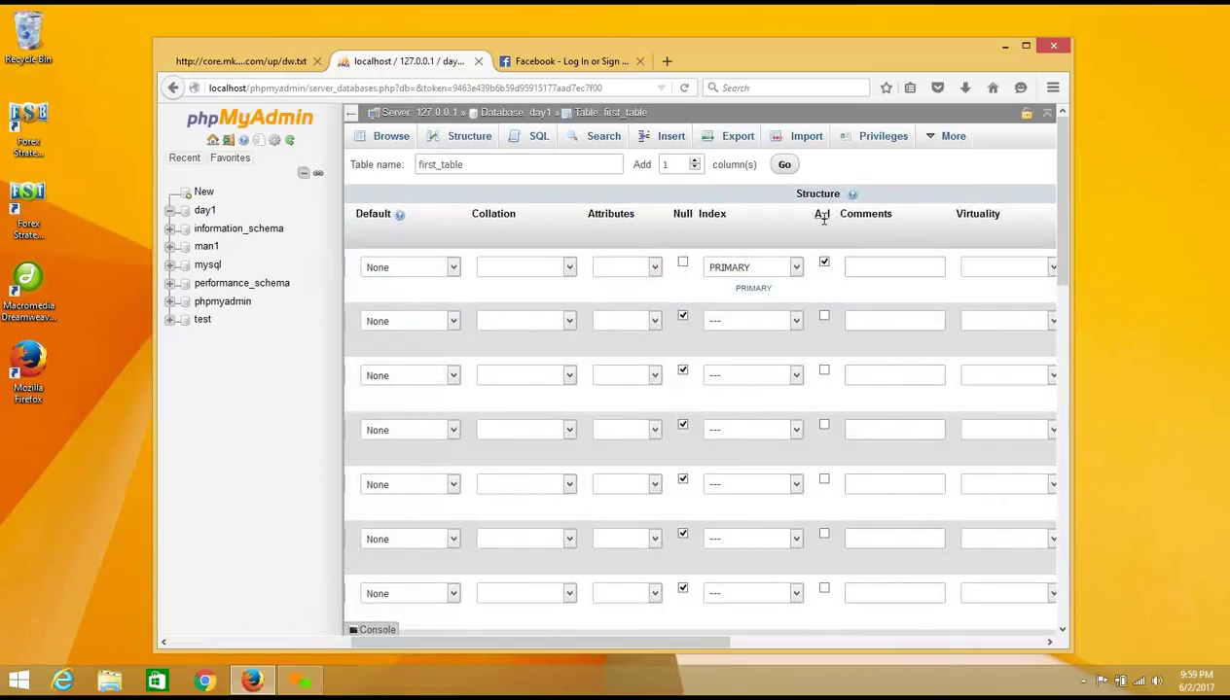
click(824, 263)
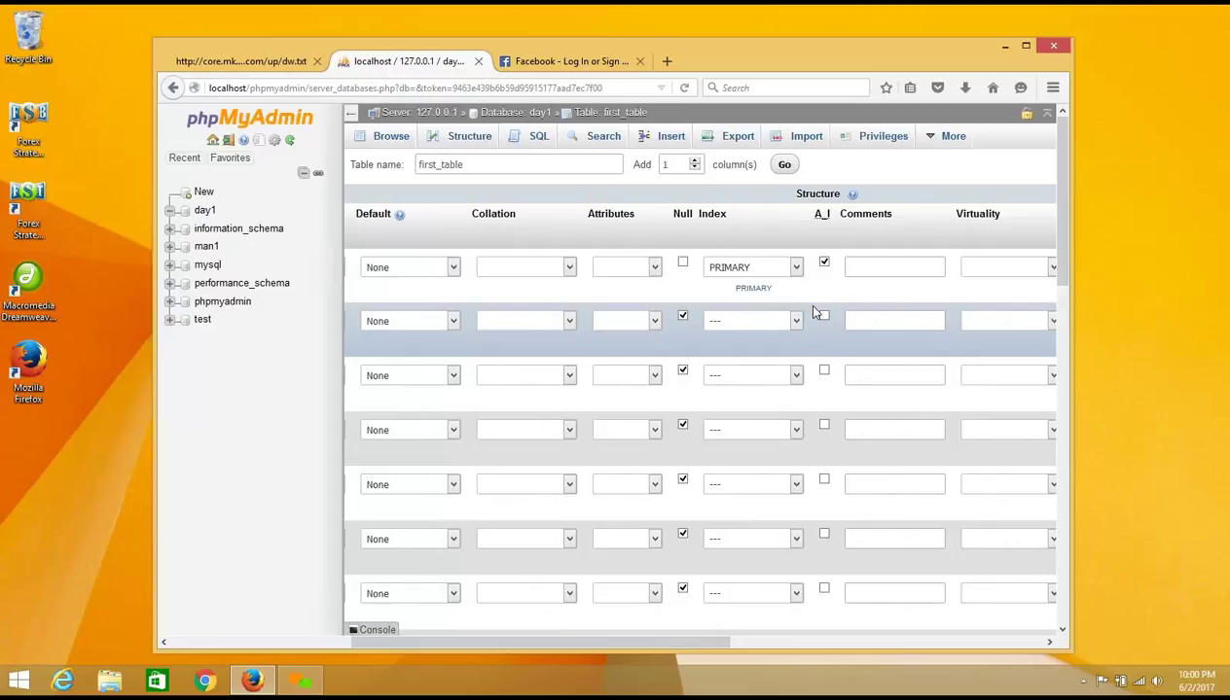
scroll(815, 311, right, 5)
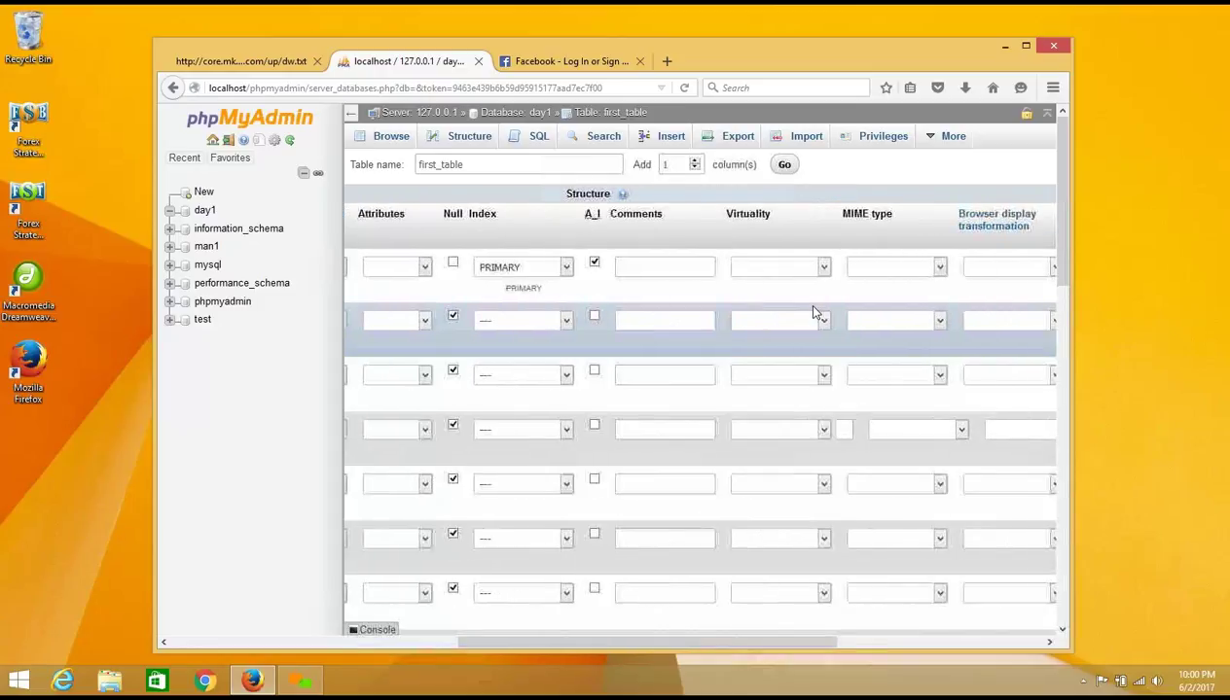
drag(562, 652, 267, 639)
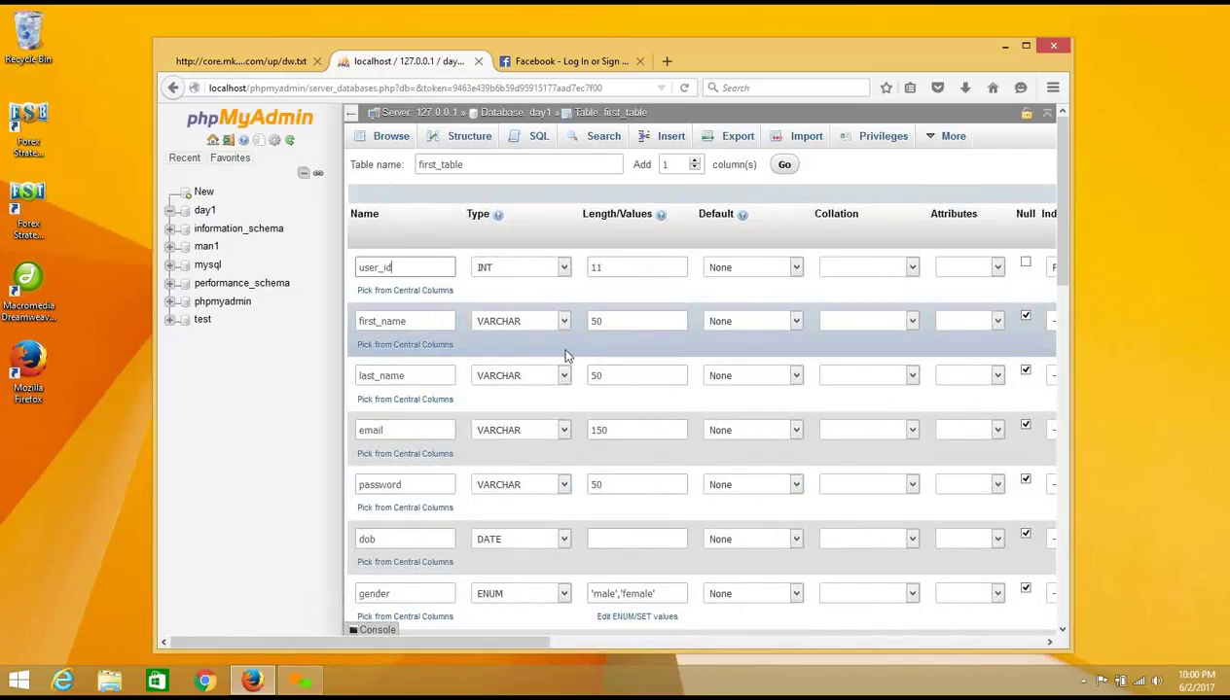
click(565, 61)
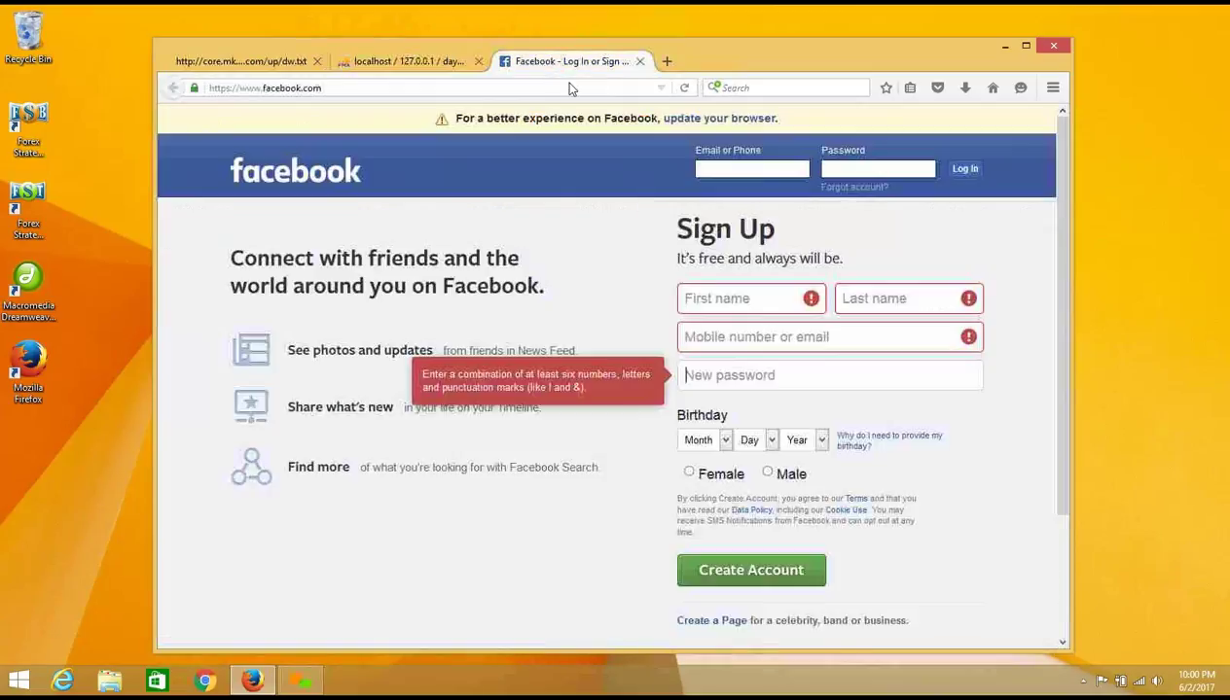
click(408, 61)
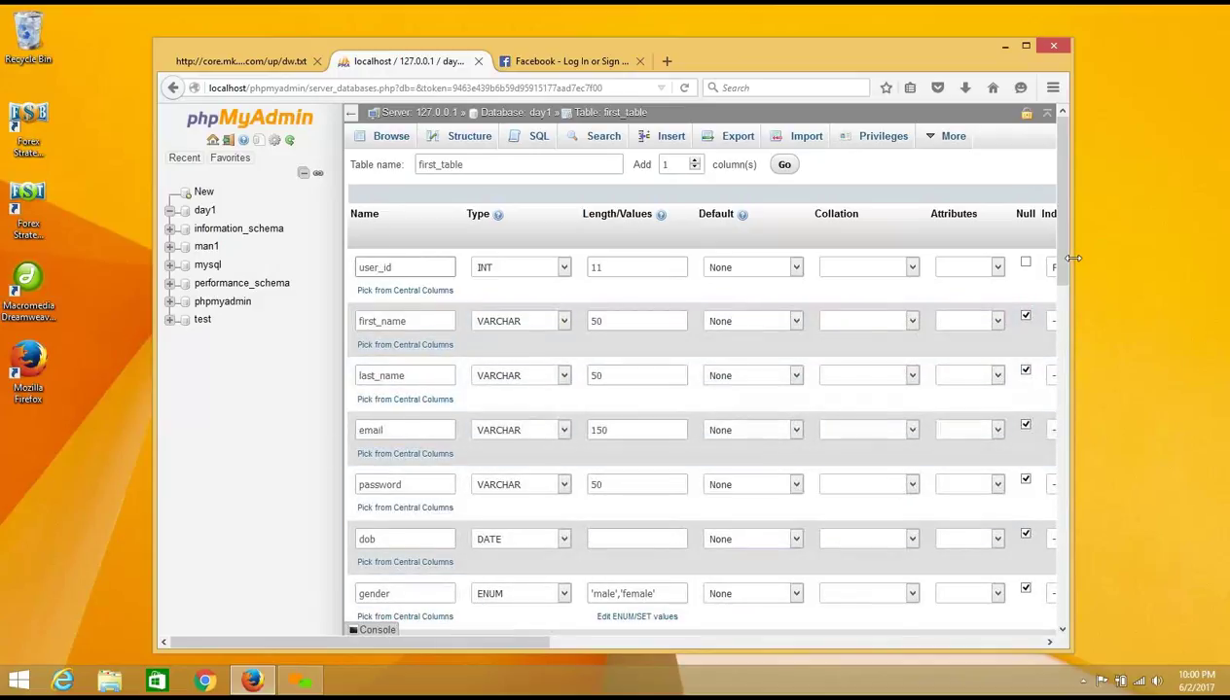
drag(1060, 255, 1059, 343)
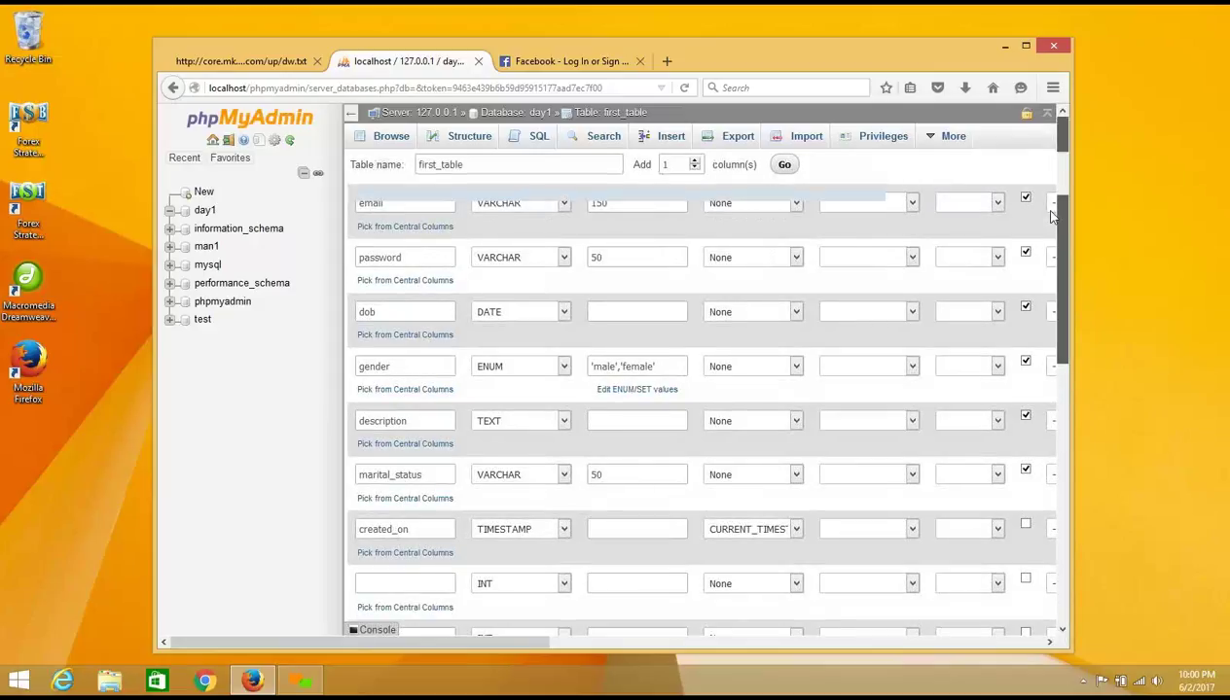
scroll(681, 321, up, 5)
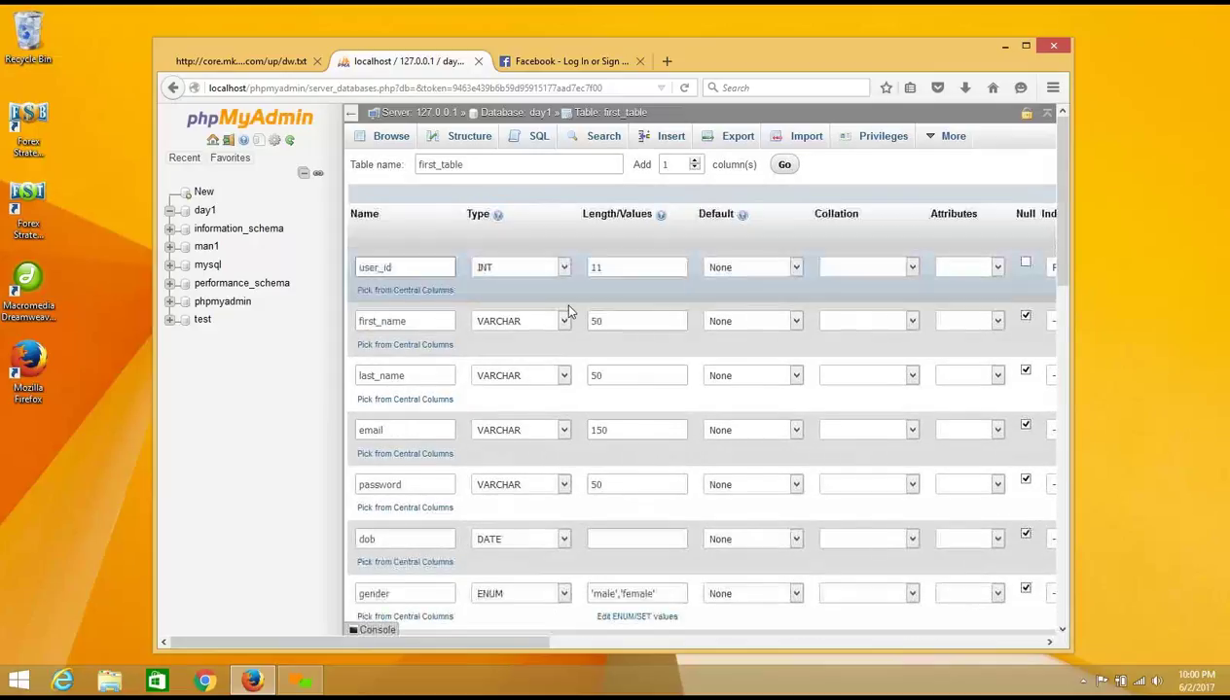
click(418, 269)
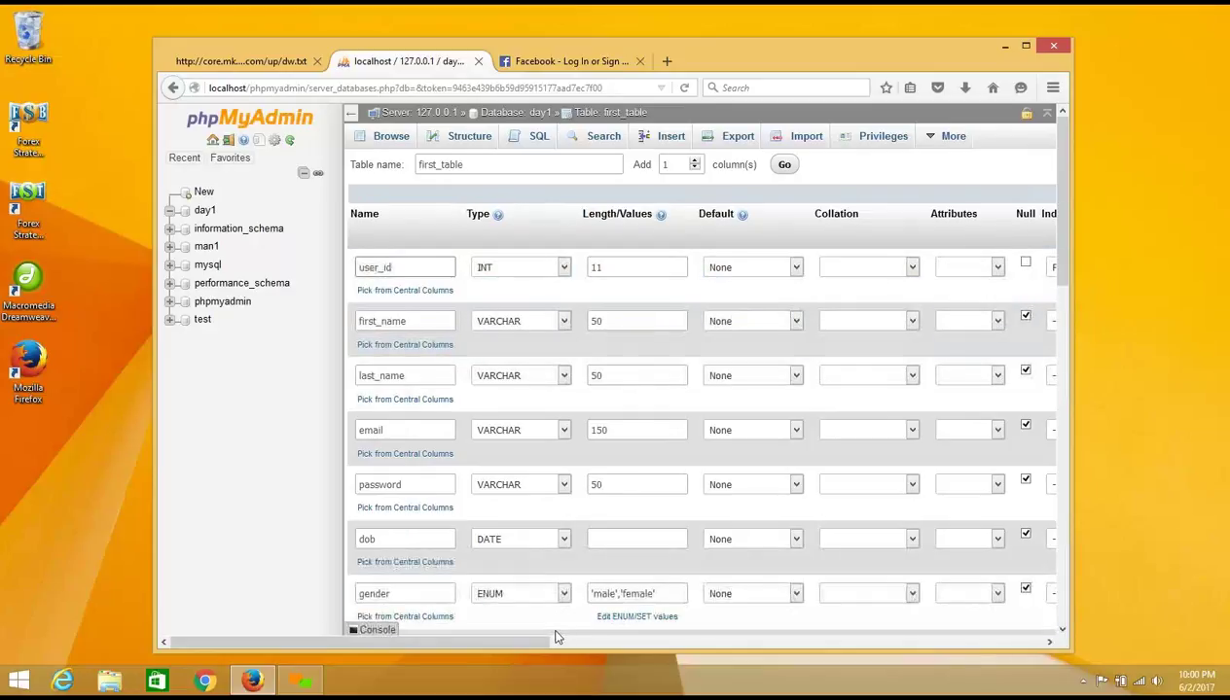
drag(541, 640, 708, 631)
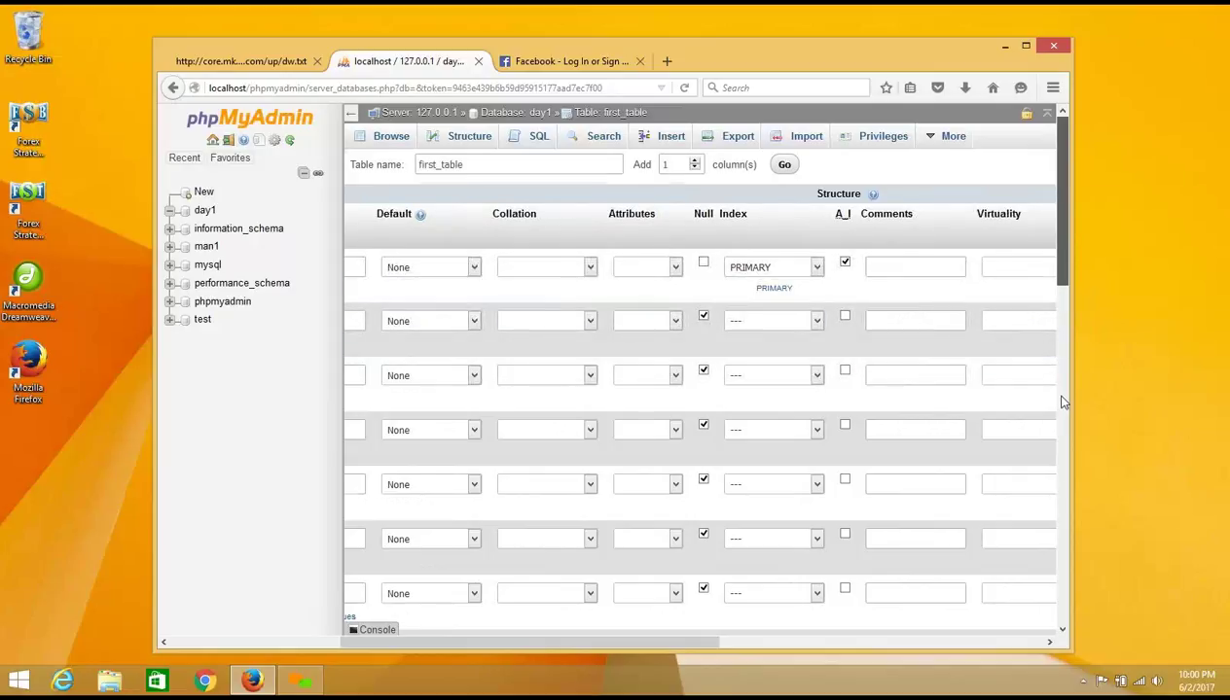
drag(1063, 402, 1061, 627)
drag(694, 643, 523, 631)
drag(793, 434, 846, 438)
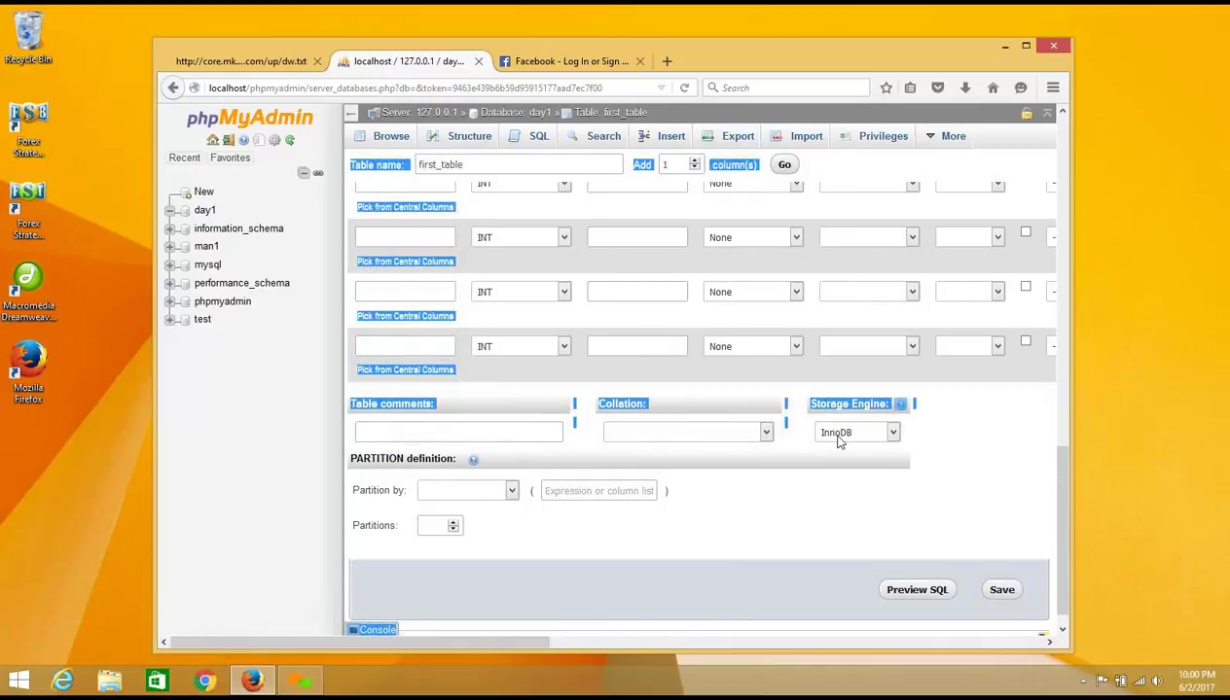
Step: Keep InnoDB as the storage engine and save first_table
click(846, 433)
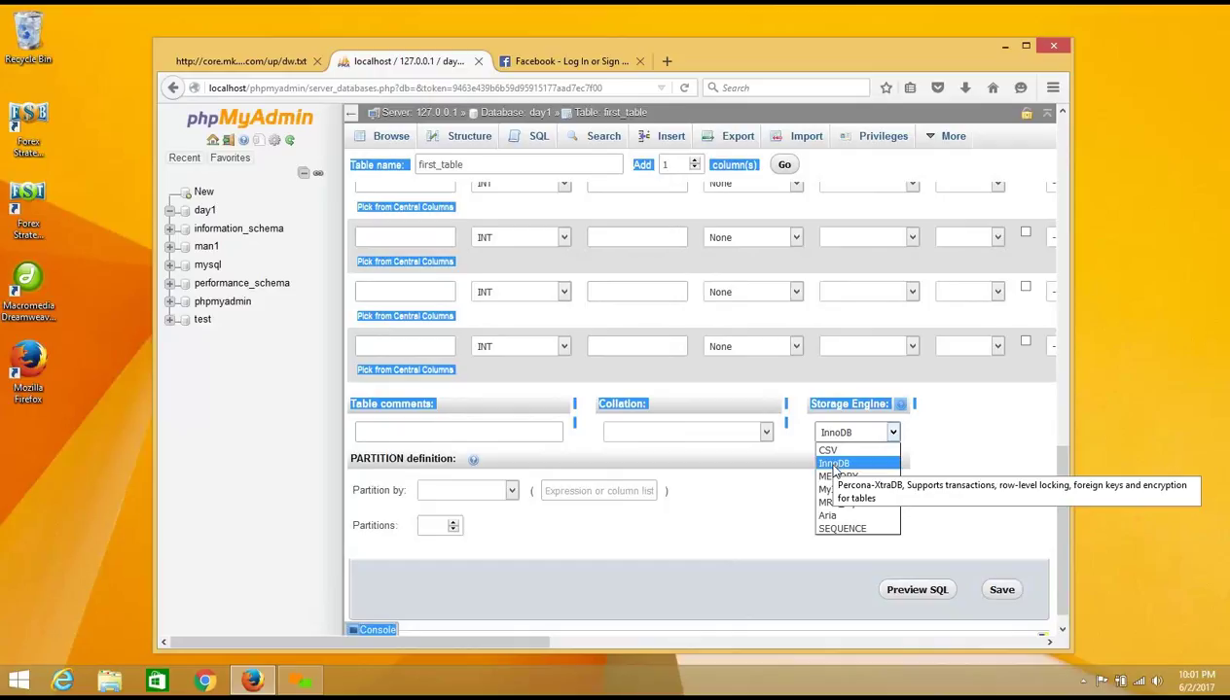
click(835, 464)
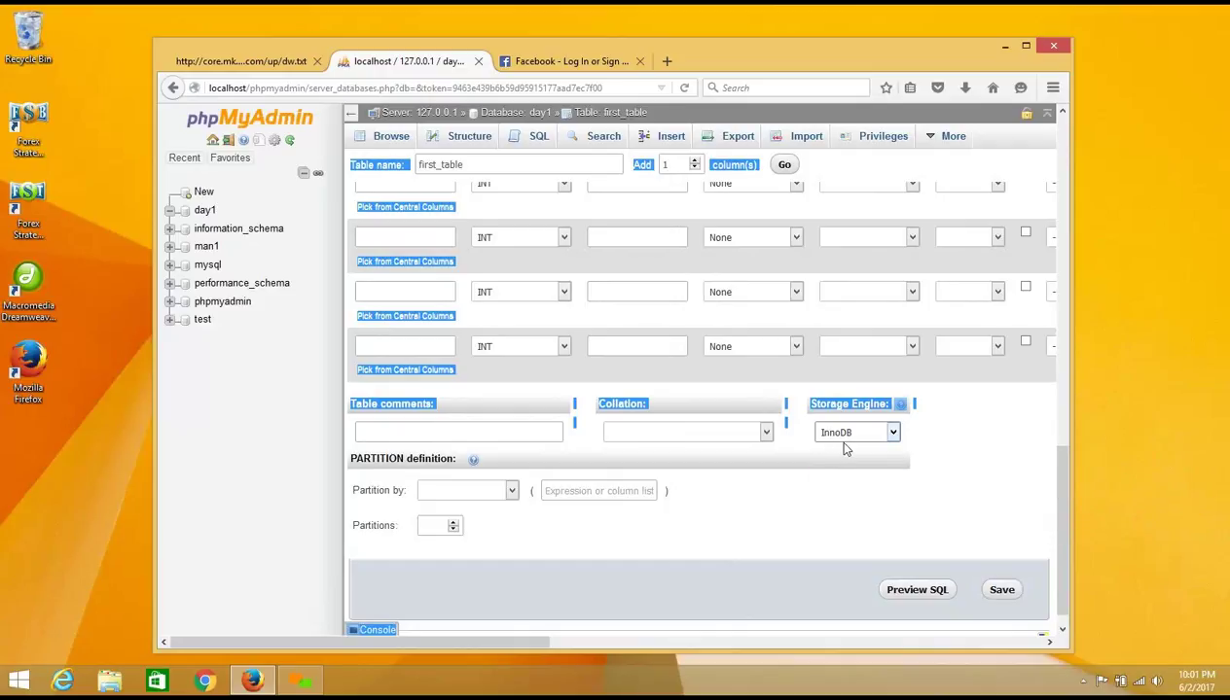
click(999, 590)
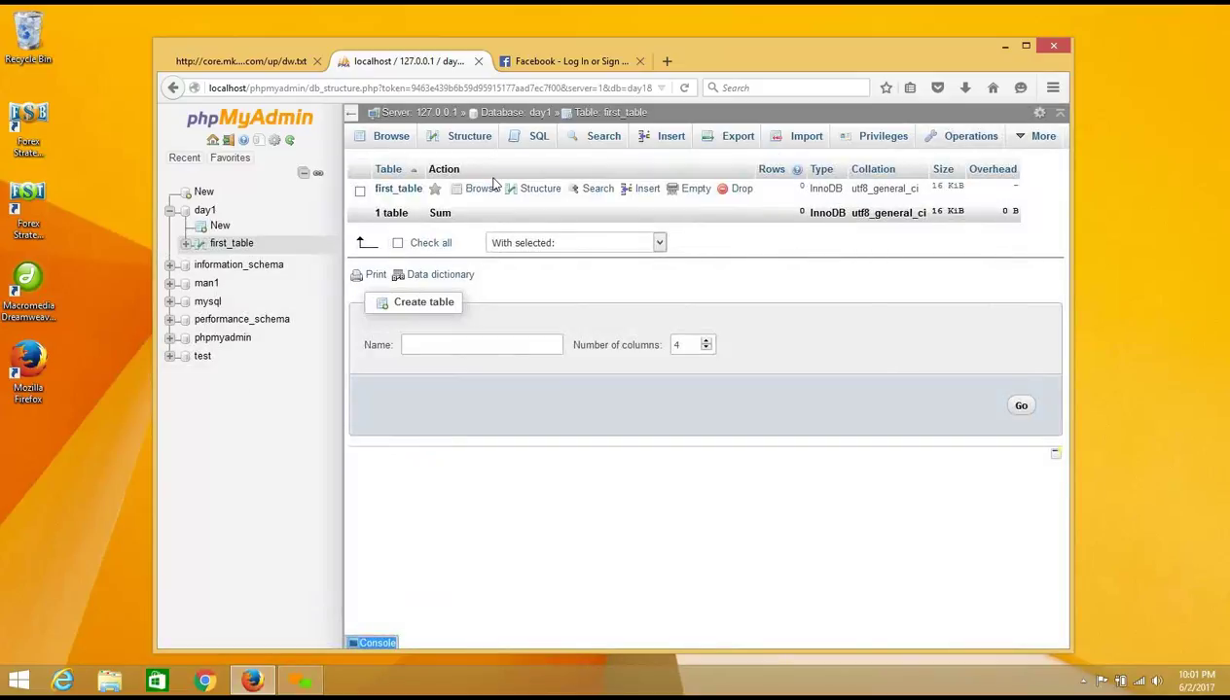
click(519, 114)
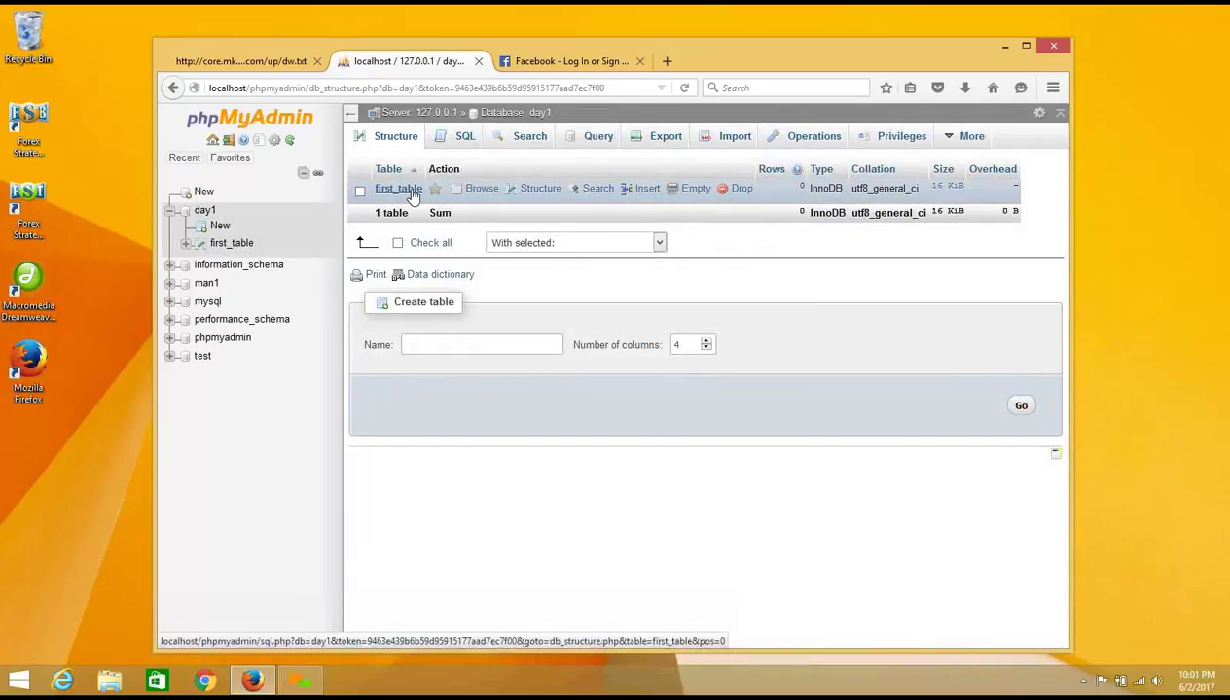
click(530, 192)
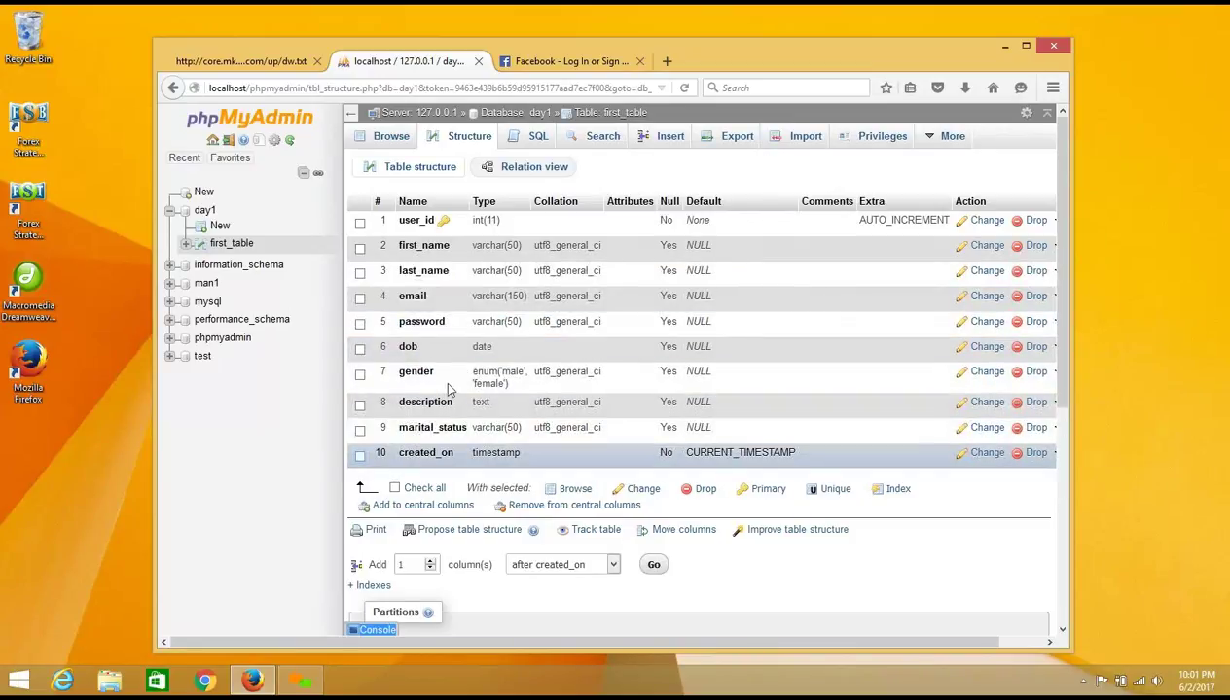
double_click(479, 220)
click(487, 245)
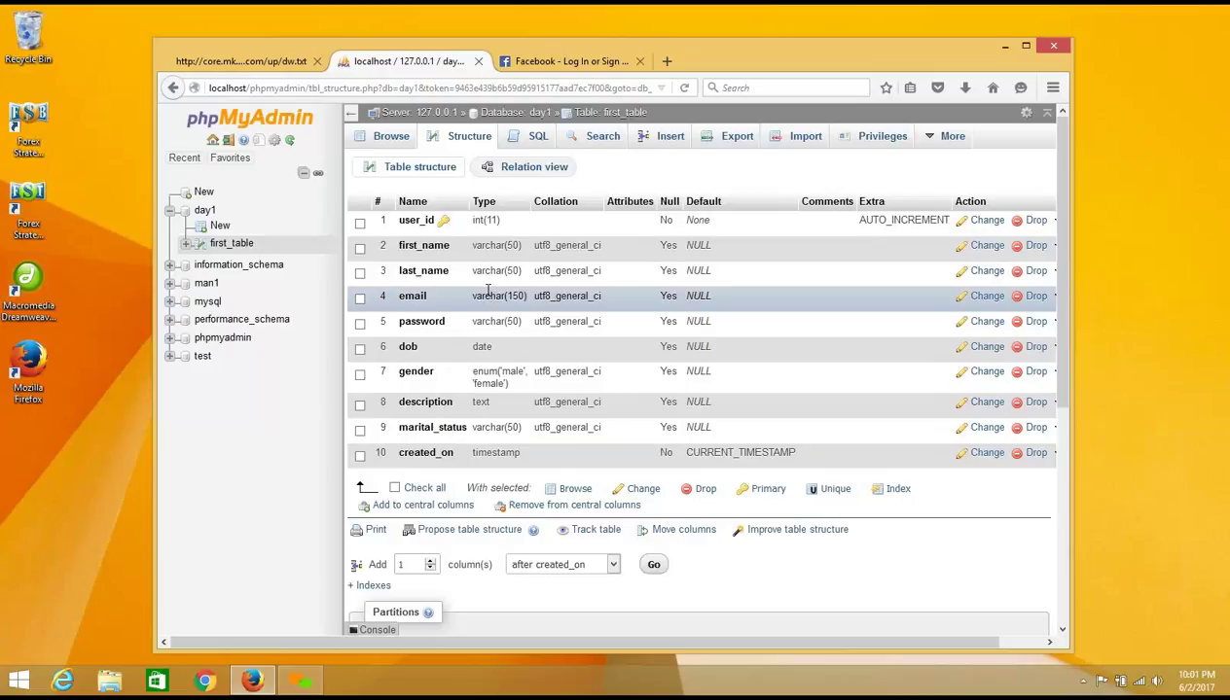
double_click(493, 321)
double_click(481, 346)
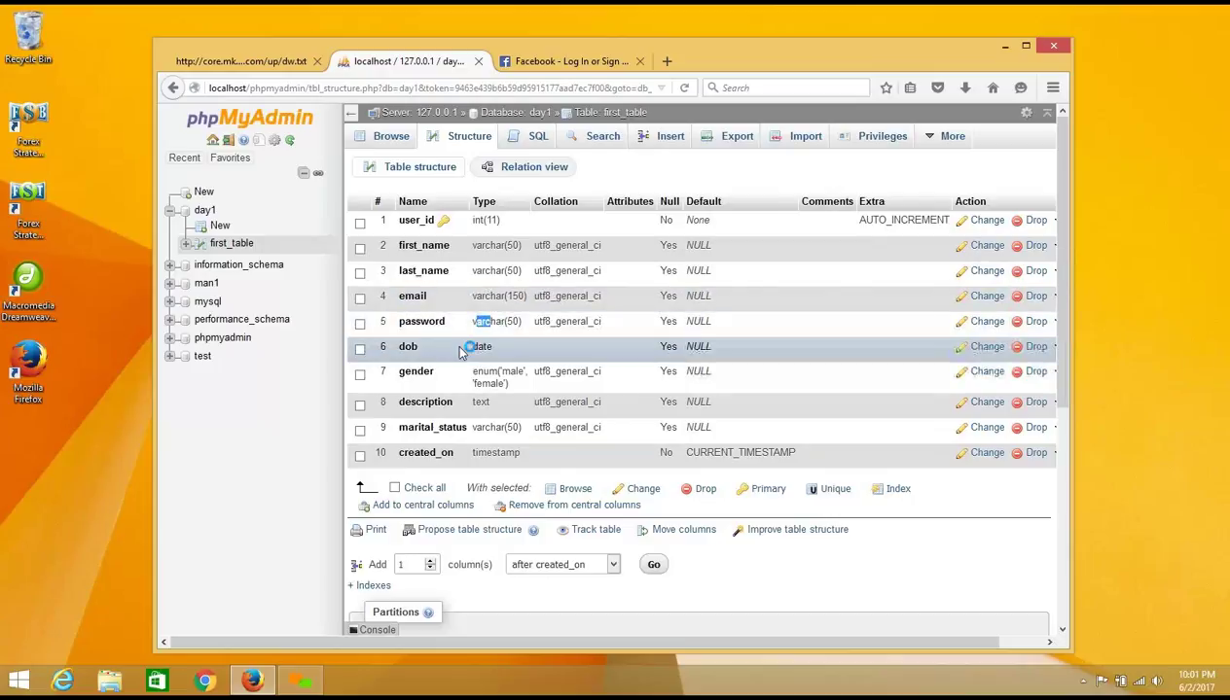
drag(473, 346, 509, 384)
double_click(481, 371)
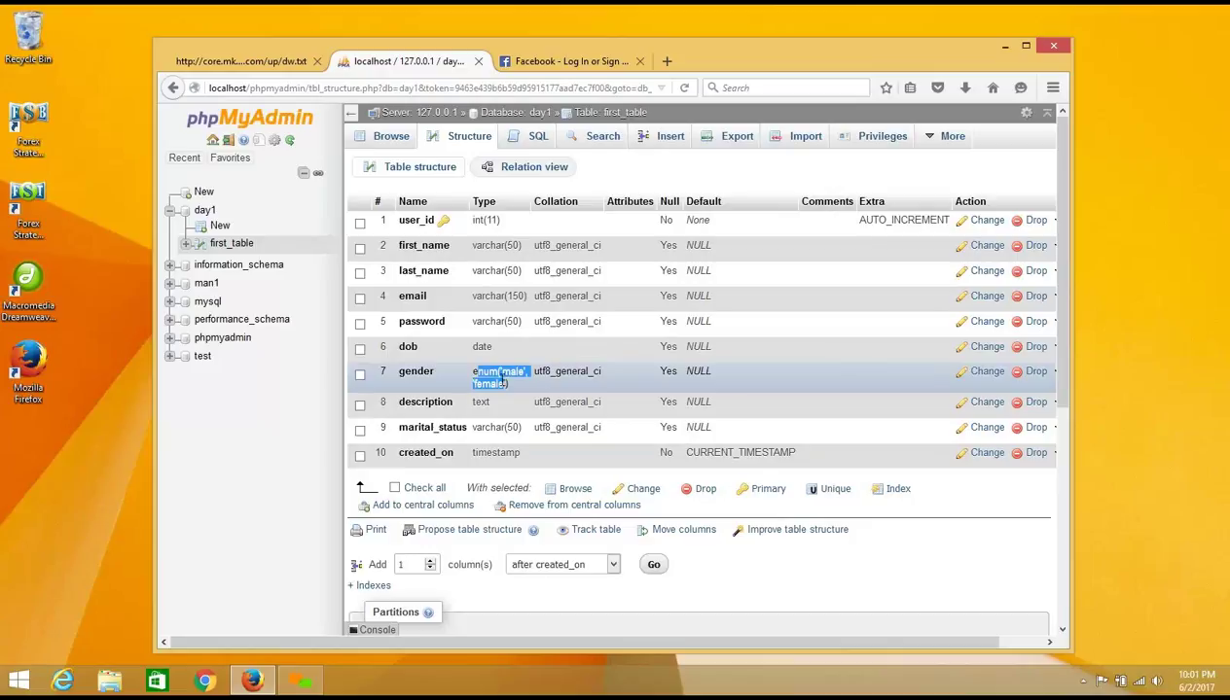
double_click(476, 402)
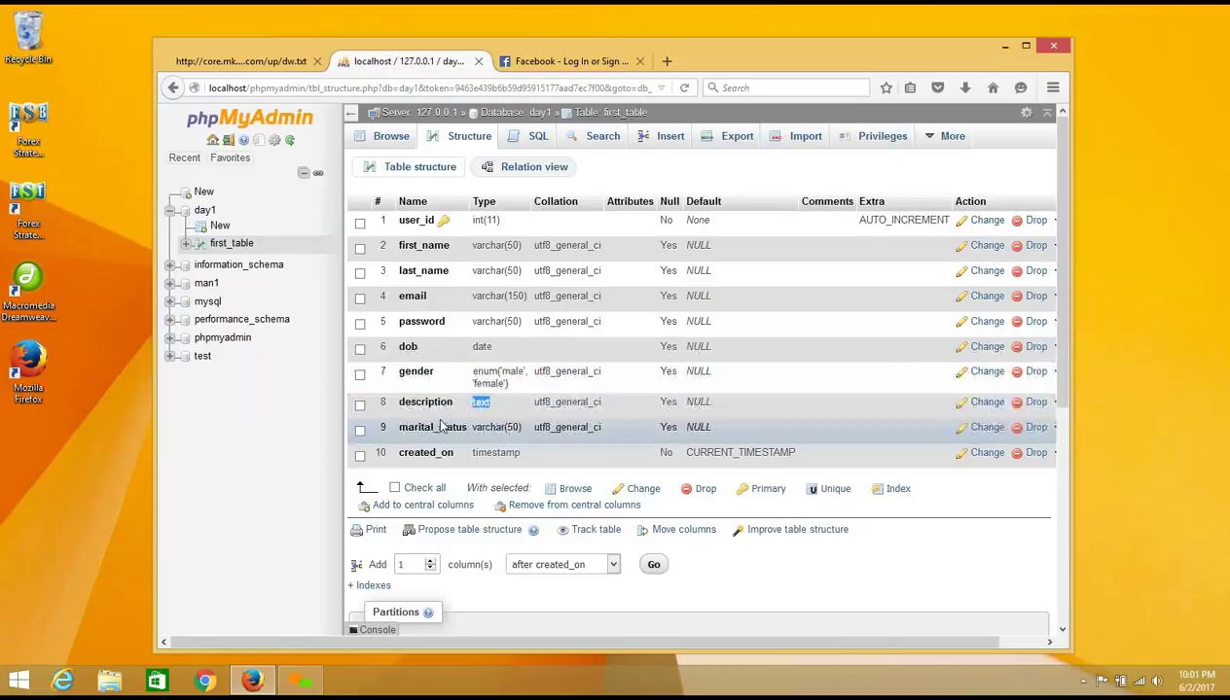
drag(474, 428, 516, 452)
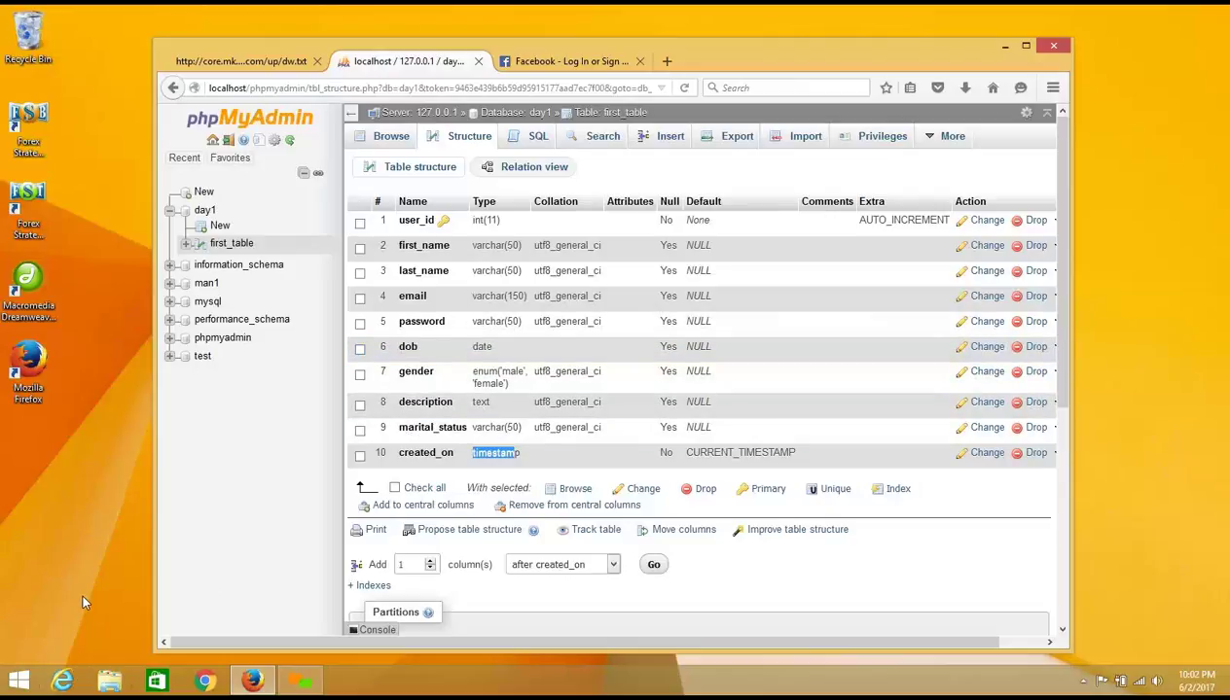
Step: Launch Notepad from the Run dialog by entering notepad
right_click(21, 677)
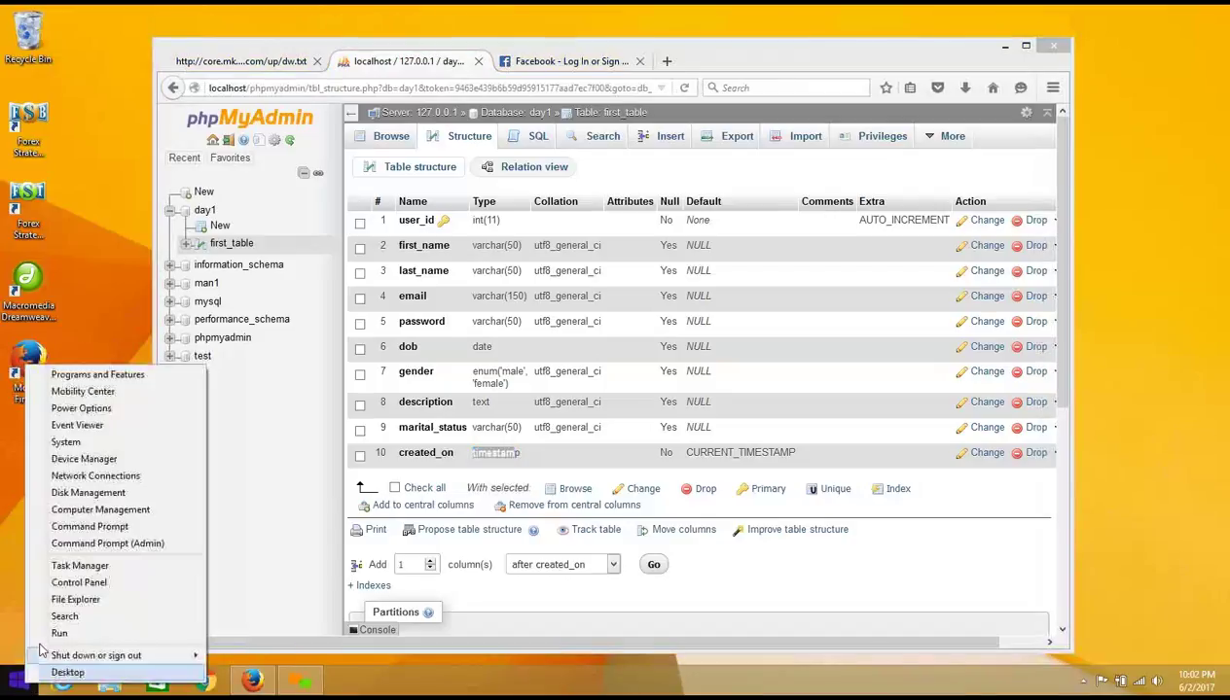
click(59, 634)
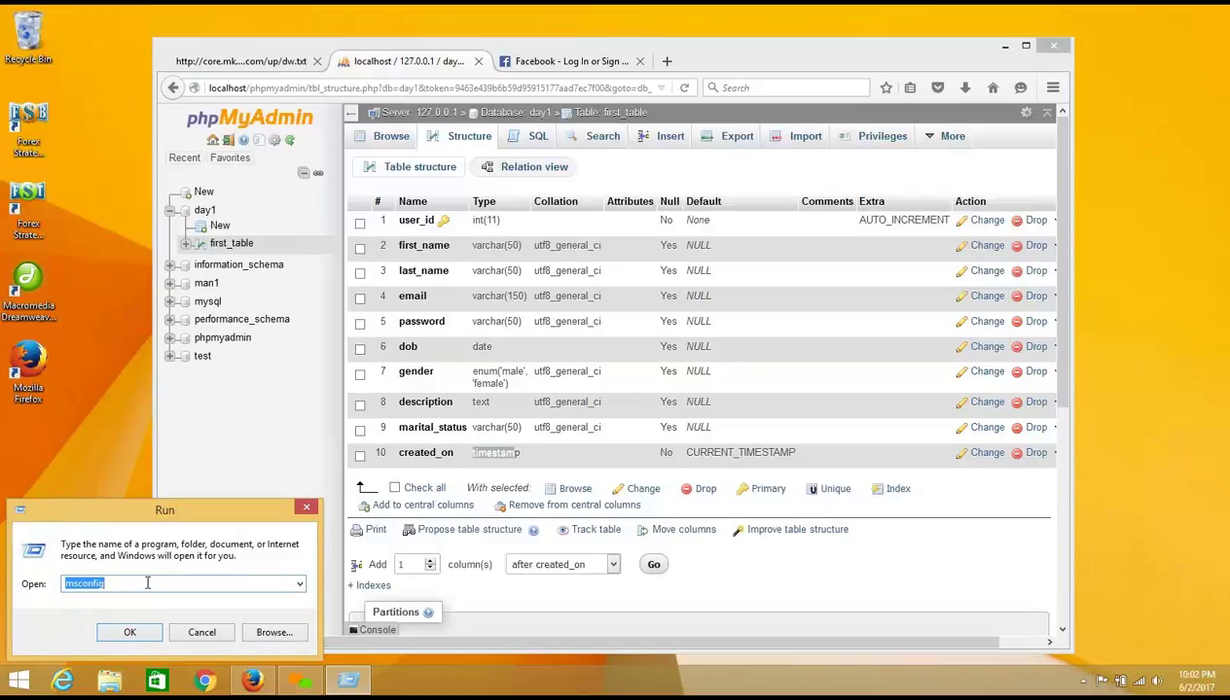
text(notepad)
key(Return)
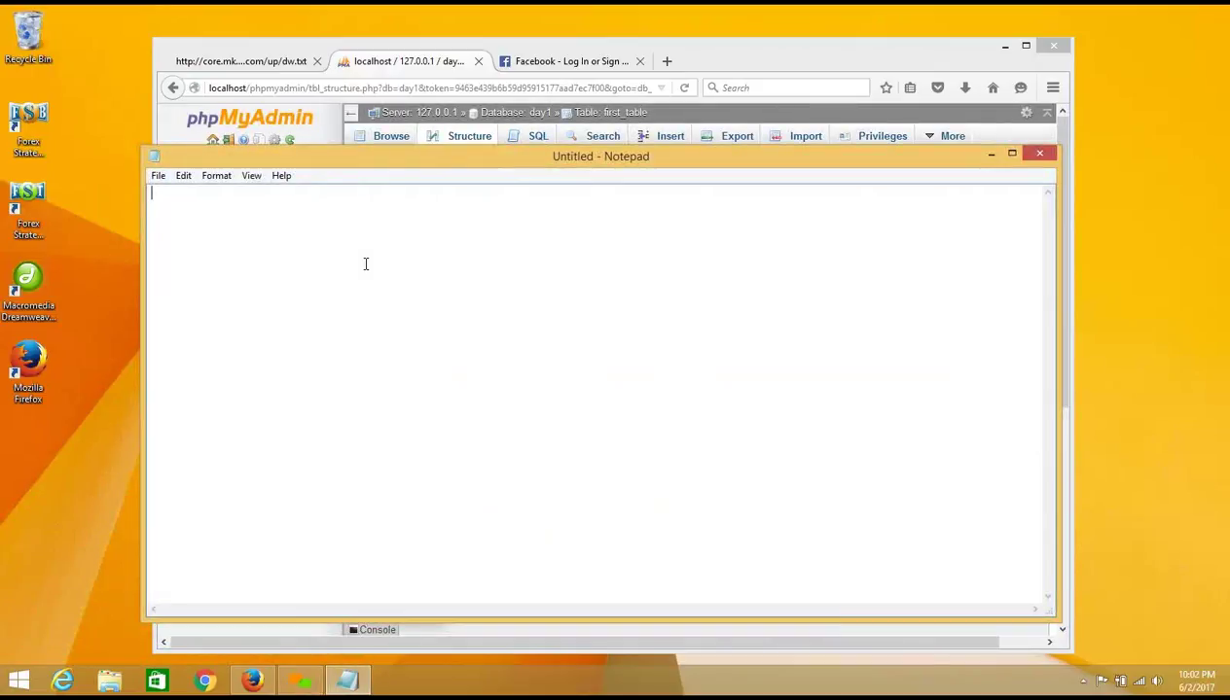
Step: Type the heading 'PHP & Mysql' followed by the line 'creating a database'
text(HP)
key(BackSpace)
key(BackSpace)
text(PHP & Mysql)
key(Return)
key(Return)
text(create)
key(BackSpace)
text(ing a database)
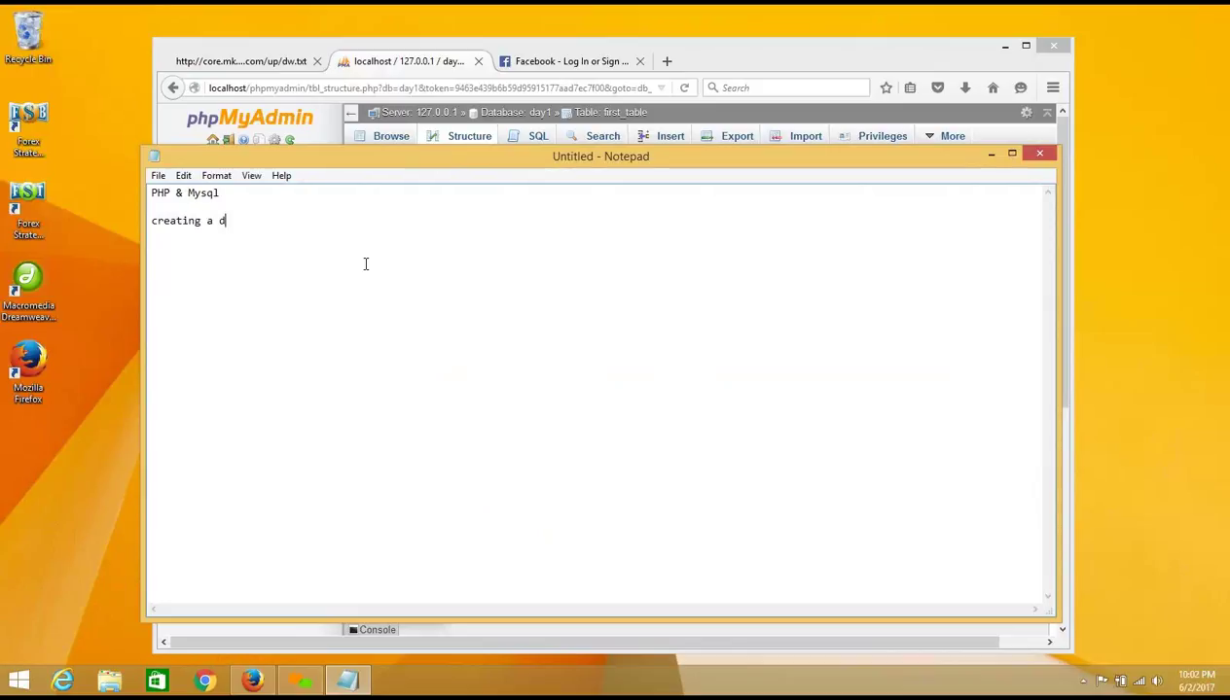
key(Return)
Step: Add lines 'creating a table', 'first_table', and an indented 'with different fields'
text(creating a table)
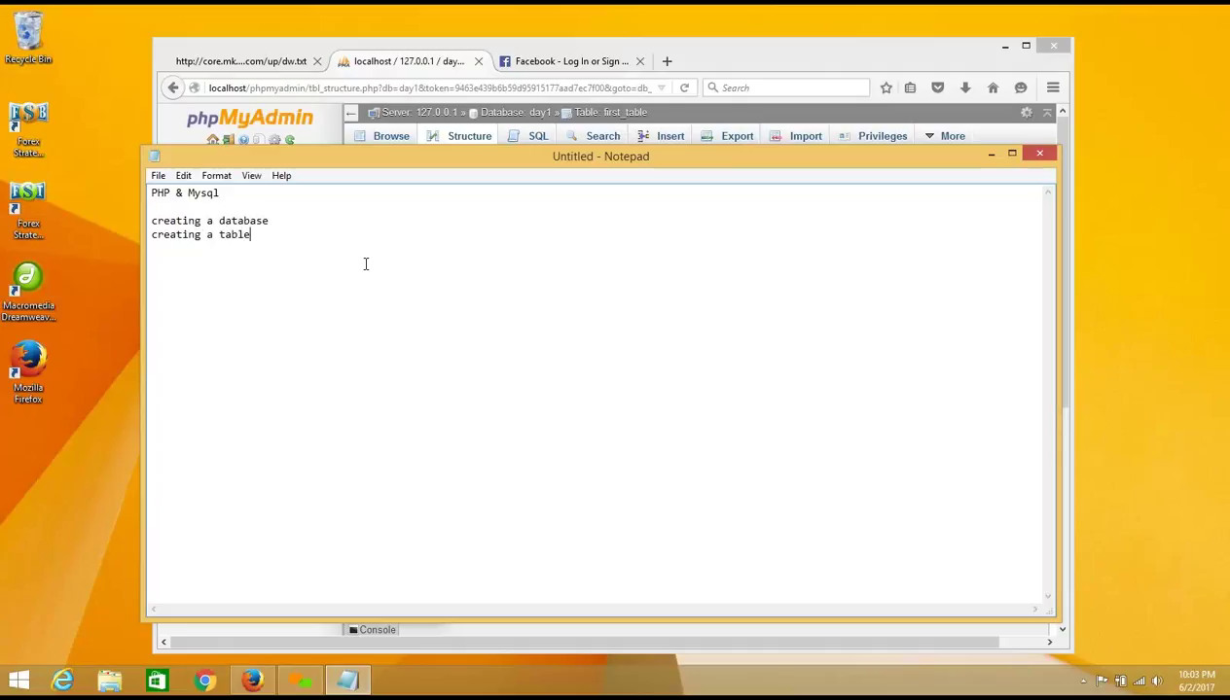
key(Return)
text(first_table)
key(Return)
key(Tab)
text(with different d)
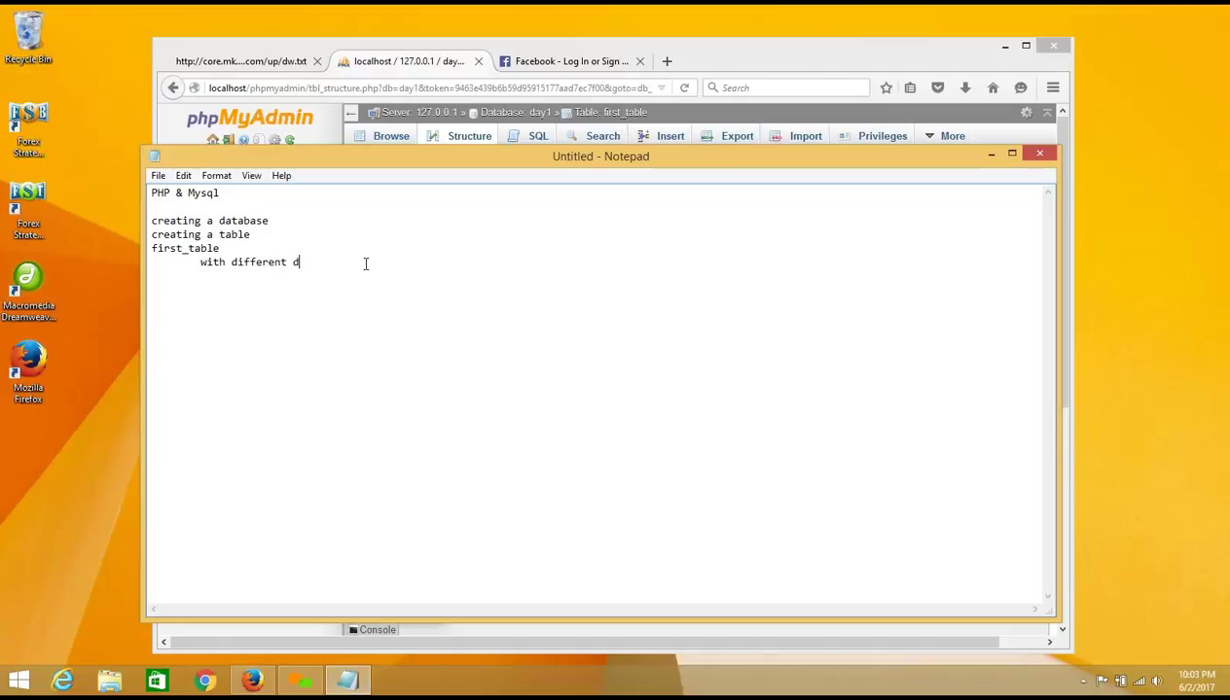
key(BackSpace)
text(fields)
key(Return)
key(Return)
Step: Replace the database lines with 'Live Project', '1. Basics' and 'How to create a website in PHP & Mysql using dreamweaver'
drag(152, 221, 343, 292)
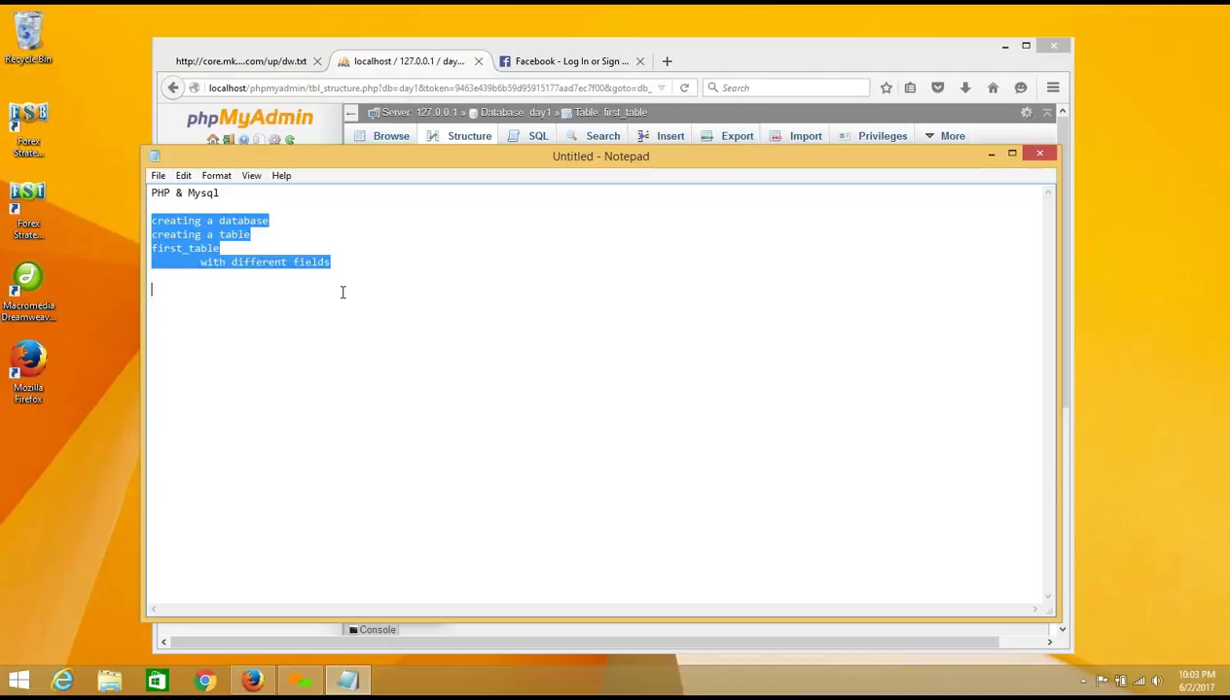
click(321, 310)
text(L)
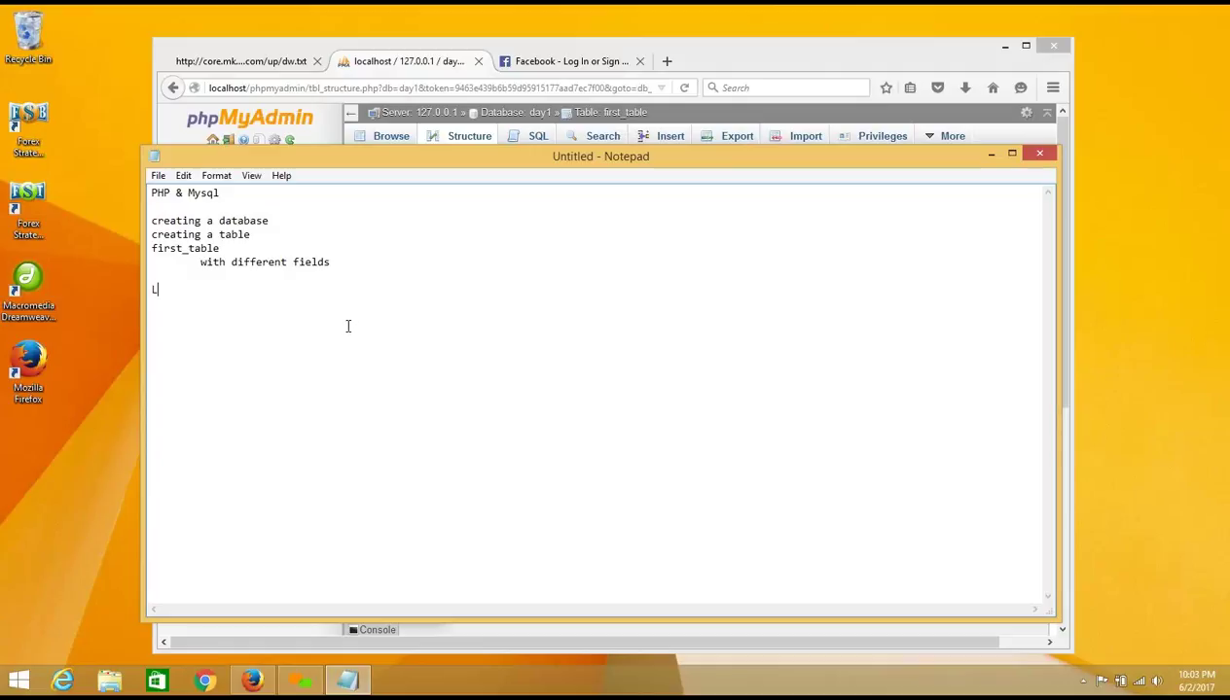
text(ive Project)
key(Return)
text(1. Basics)
key(Return)
text(How to c)
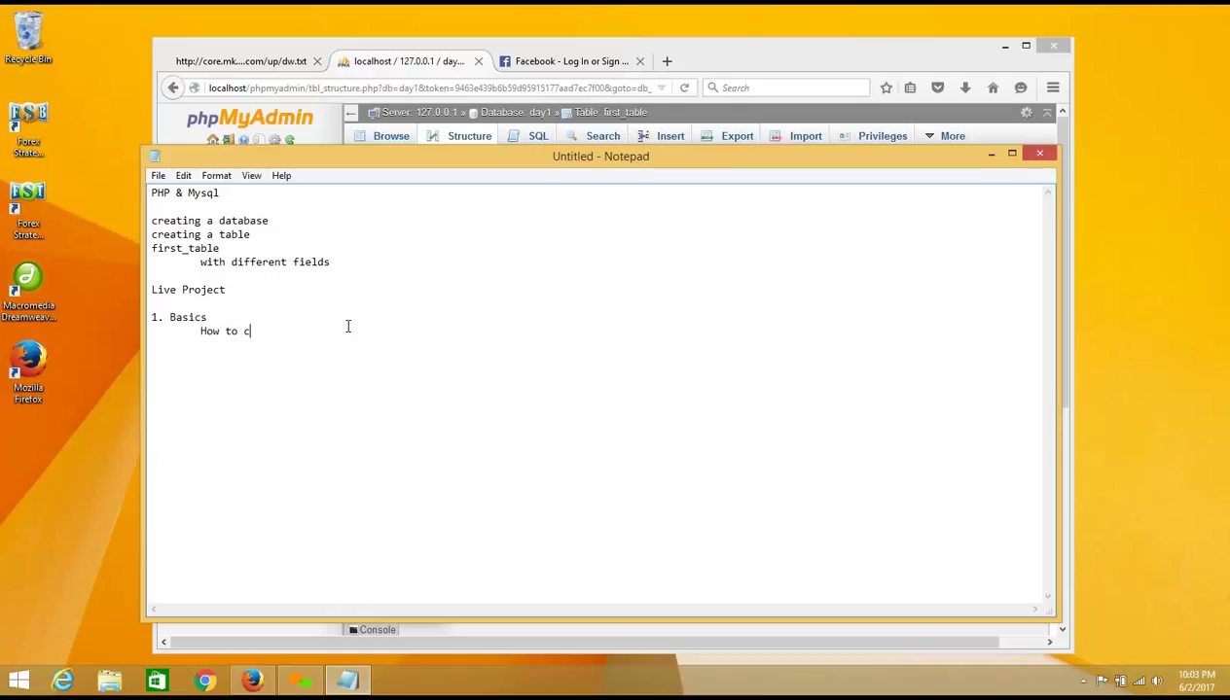
text(reate a website in PHP )
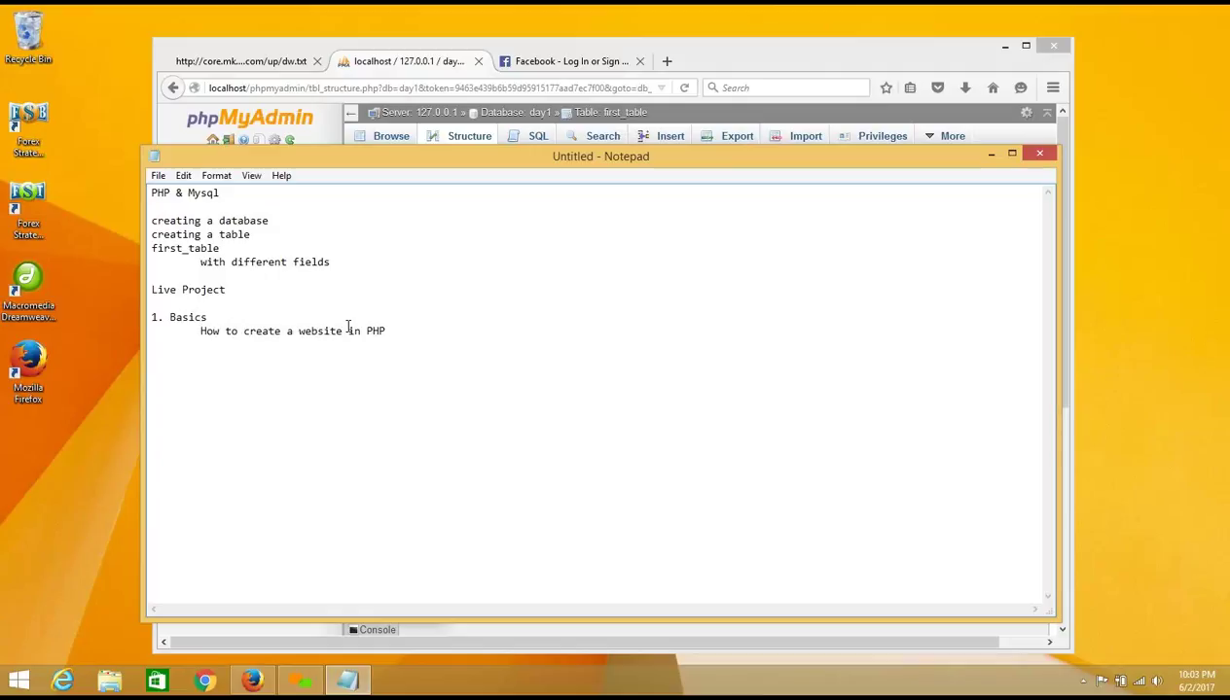
text(& Mysql using dreamweaver)
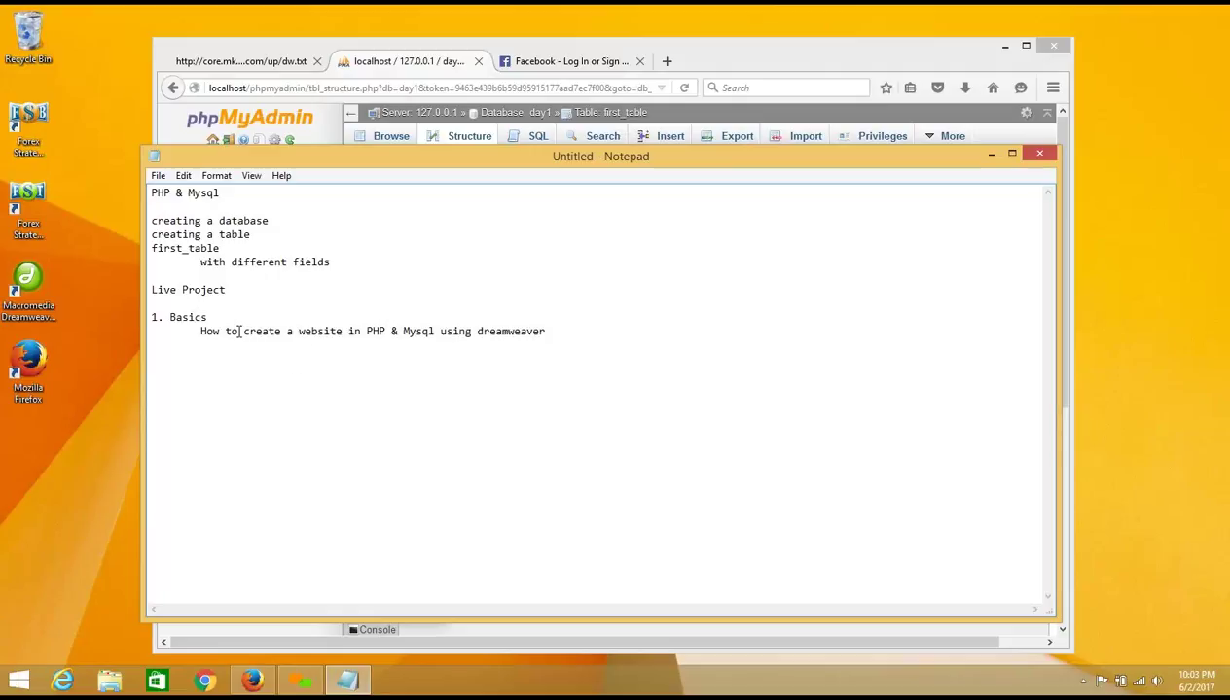
Step: Highlight the Live Project and 1. Basics headings, then add a line below the dreamweaver line
click(233, 289)
drag(233, 289, 145, 289)
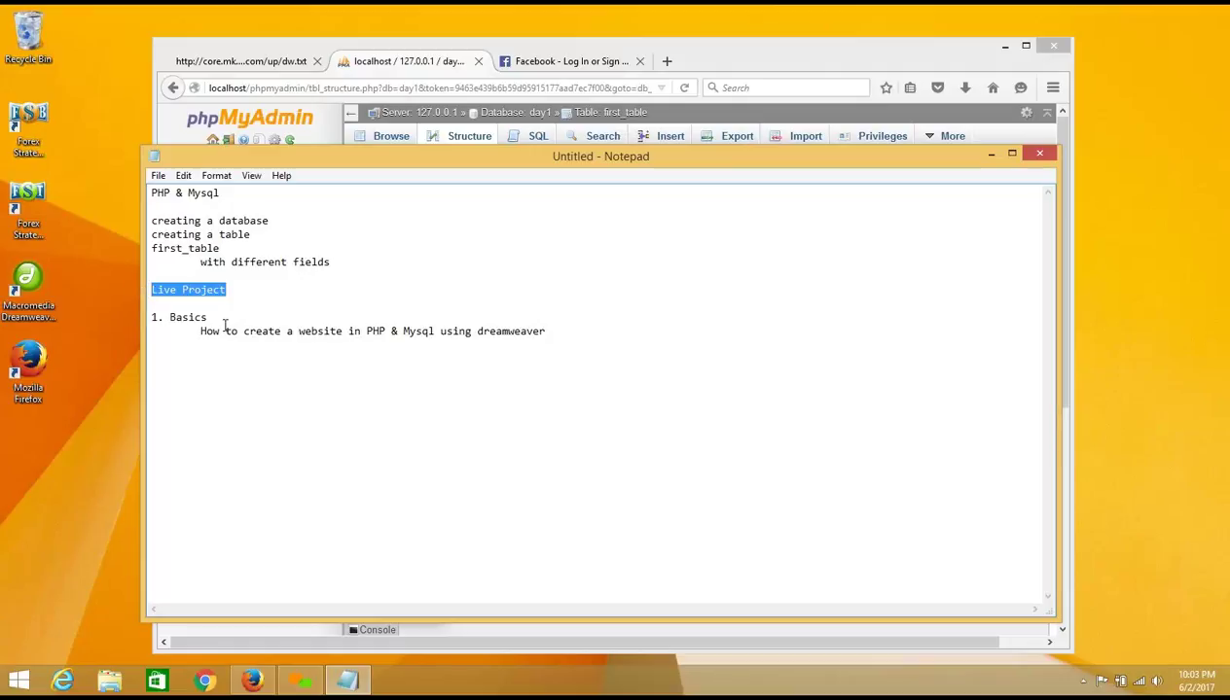
drag(208, 318, 548, 331)
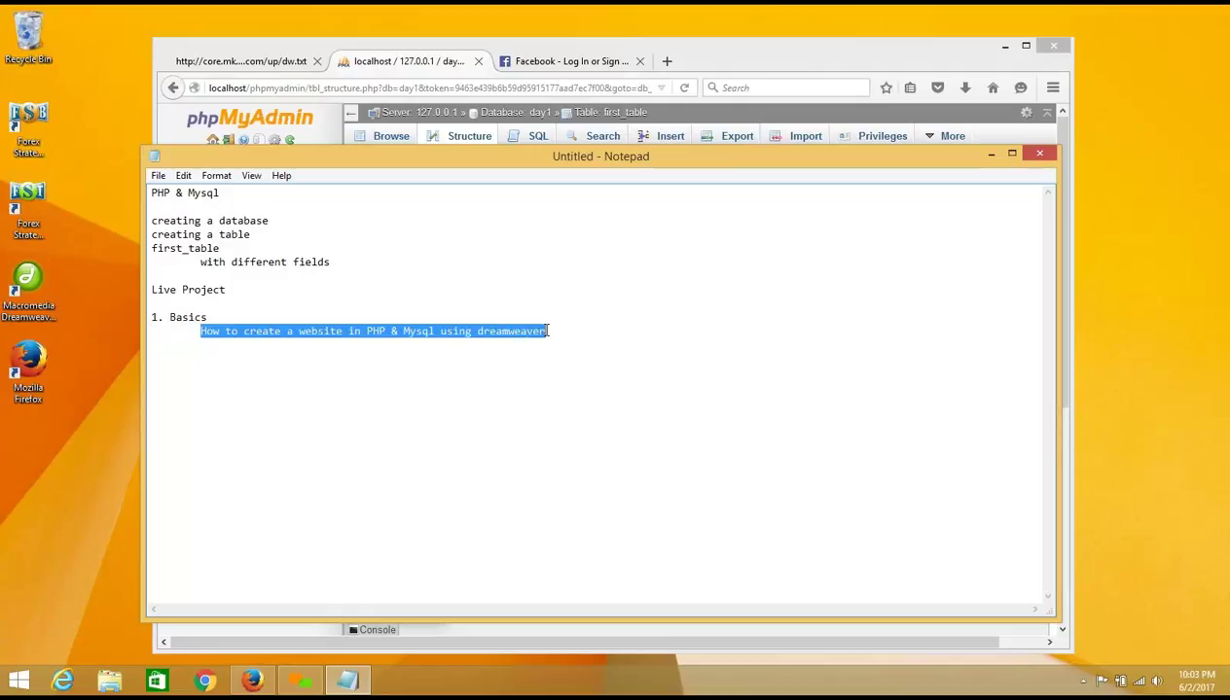
click(547, 332)
key(Return)
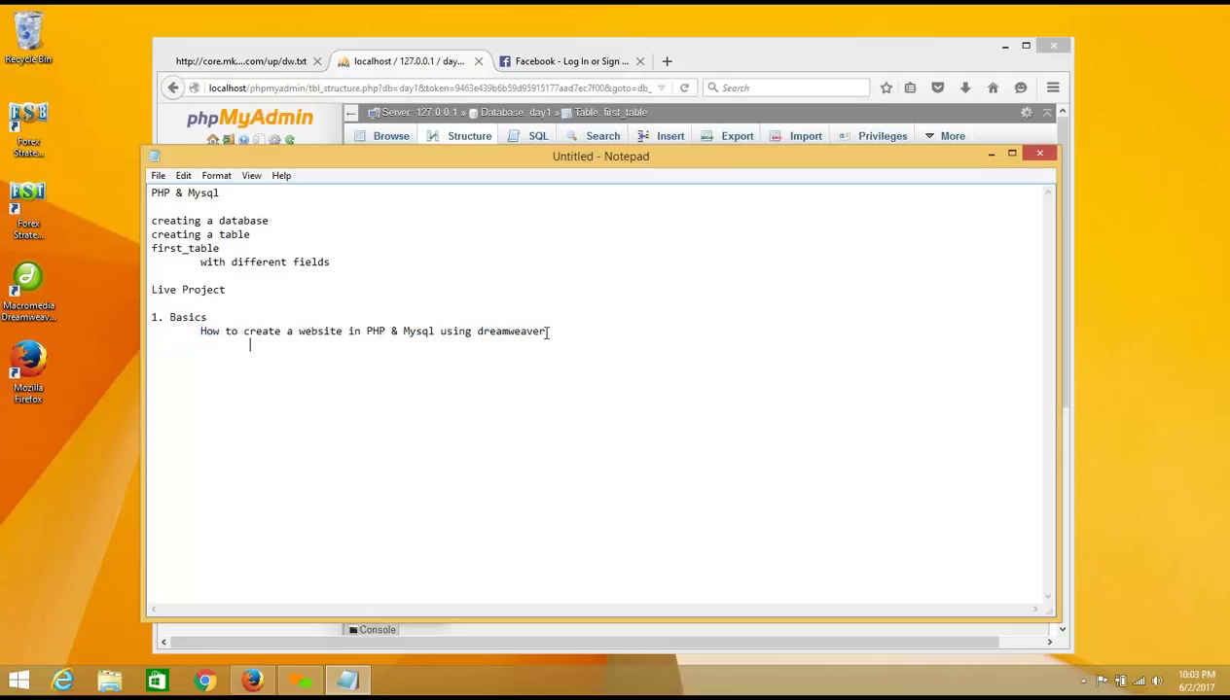
Step: Write sub-points A 'We will drag and drop method…' and B 'We will go through the complete website…'
text(We will drag and drop me)
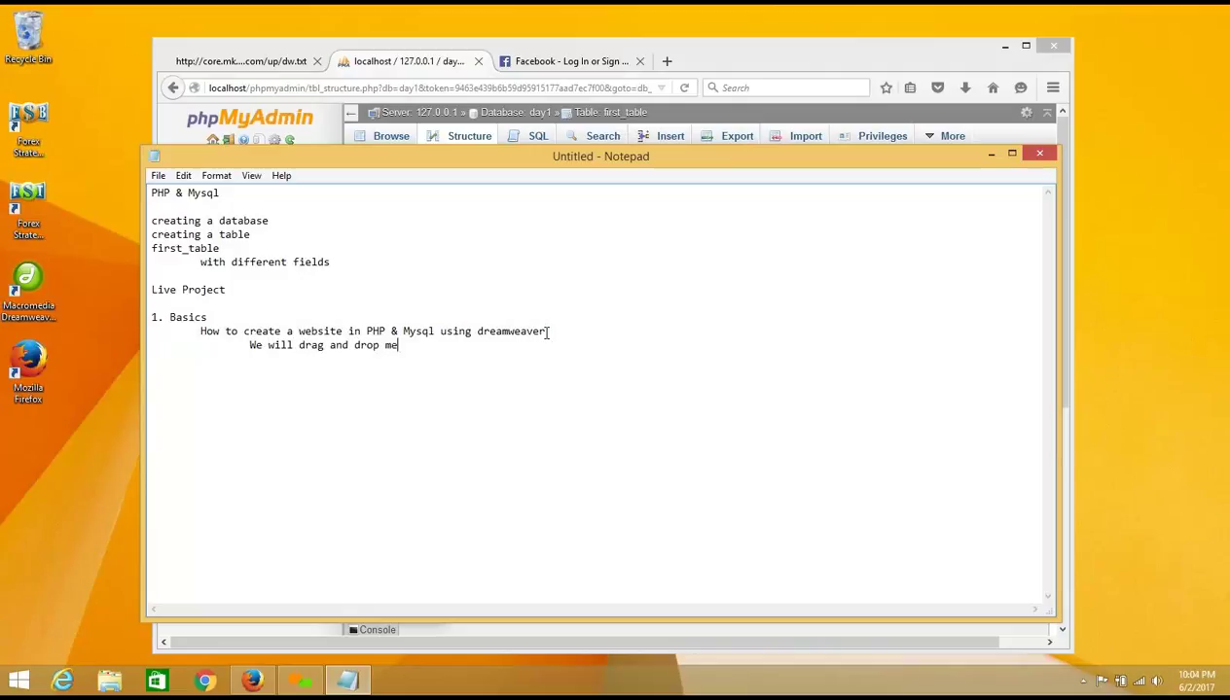
text(thod to create a complete)
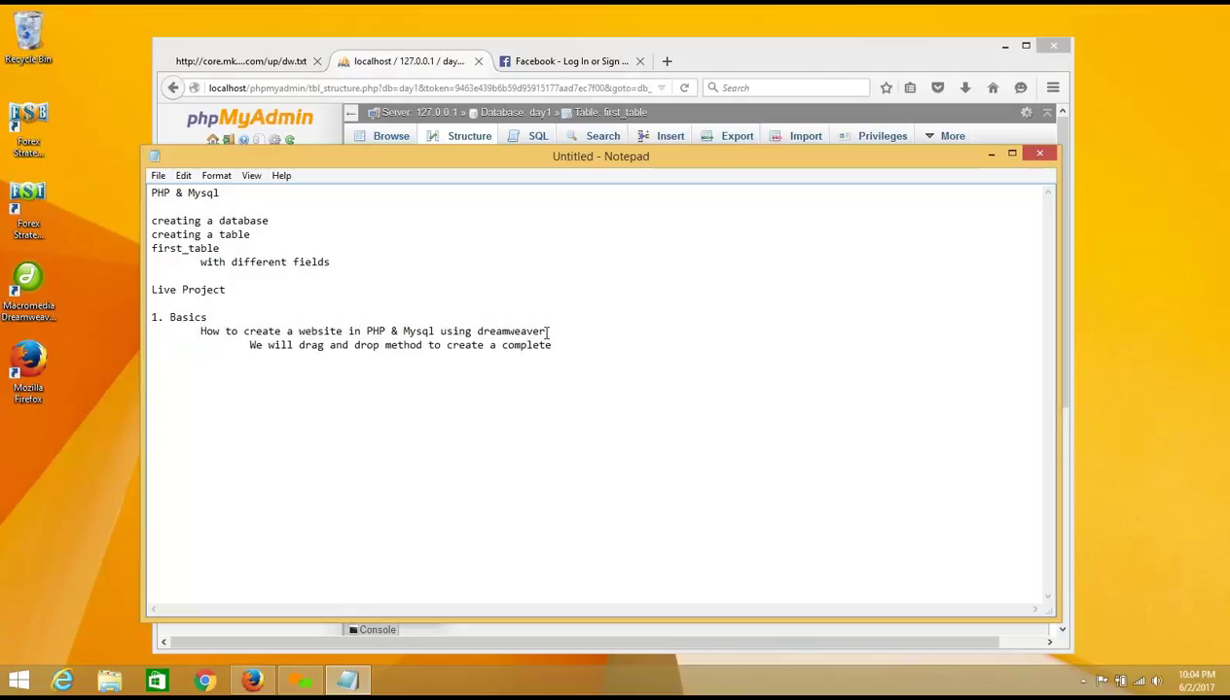
text(website)
key(Return)
key(Up)
key(Right)
text(A. )
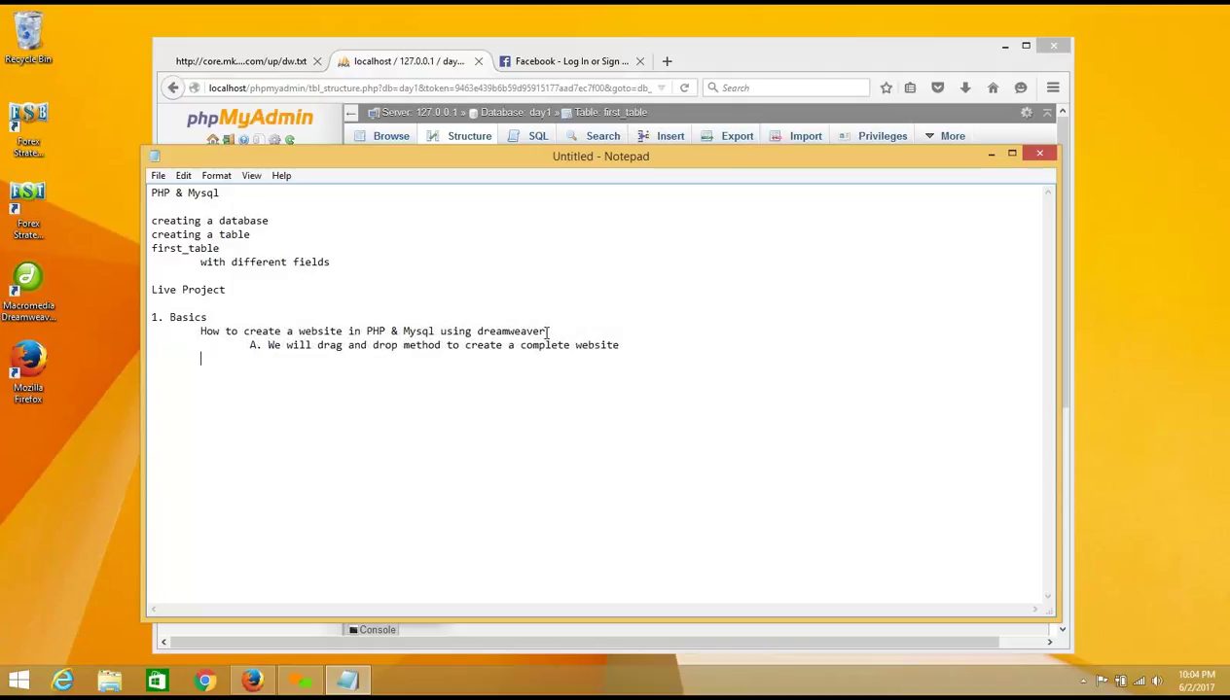
text(B. We ge)
key(BackSpace)
key(BackSpace)
text(will go through the complete )
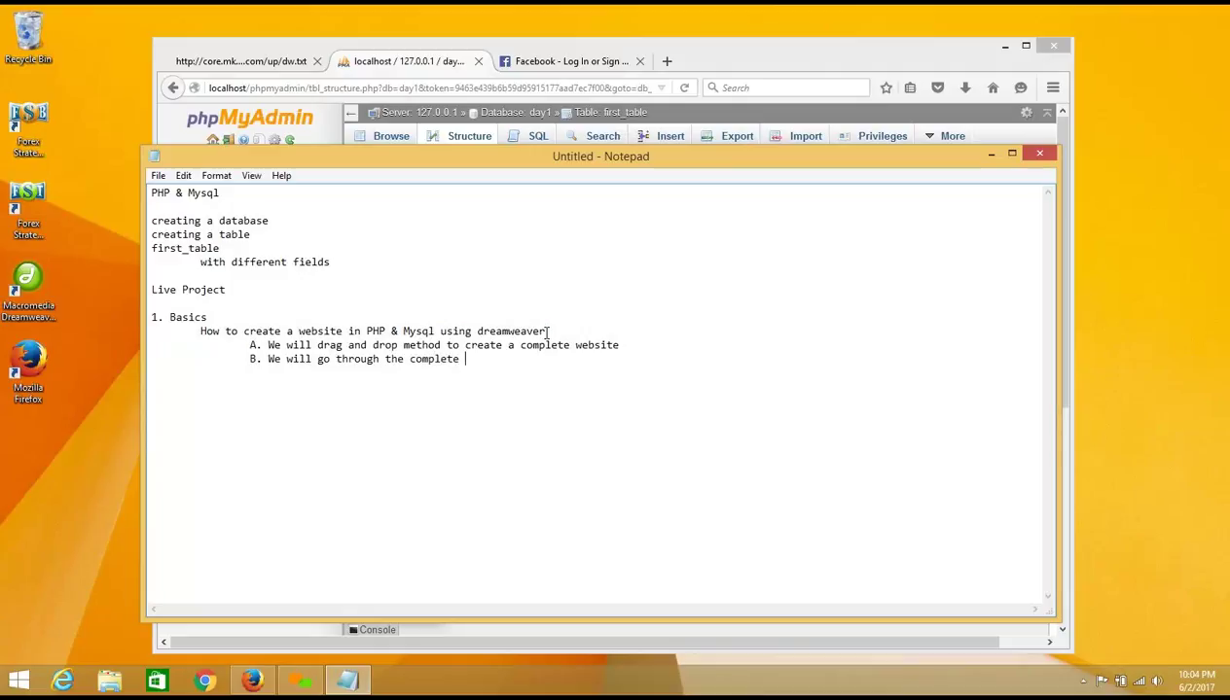
text(website and try to learn )
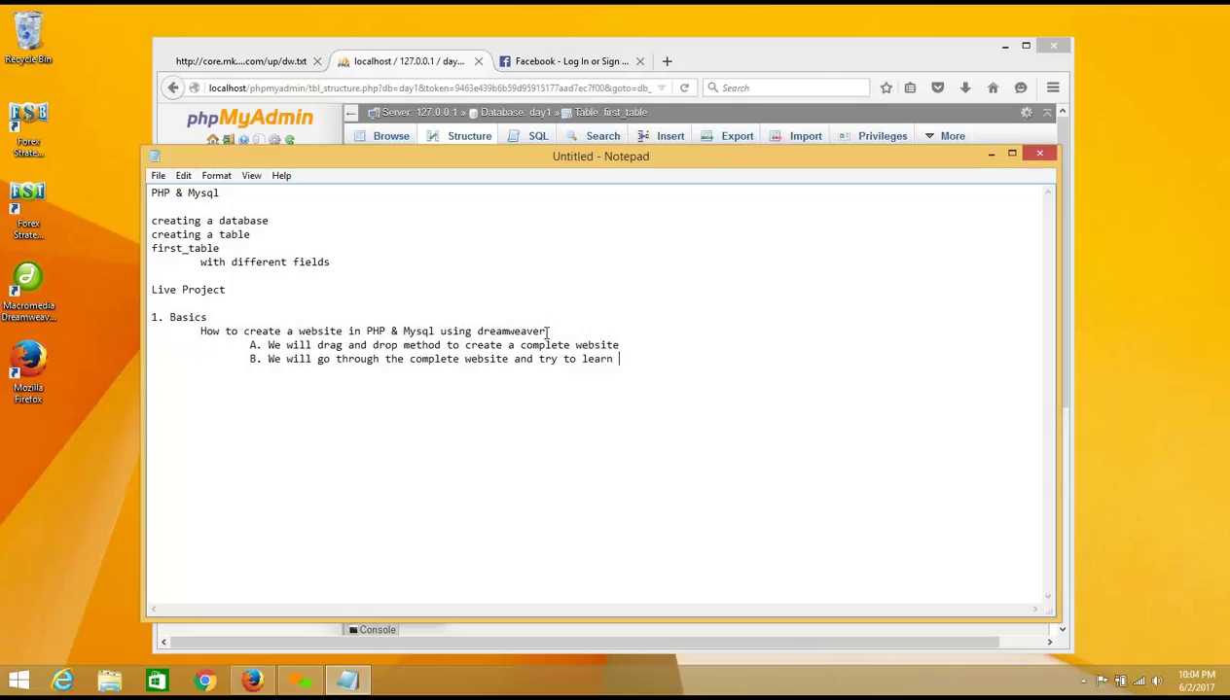
text(how dreamweaver the website.)
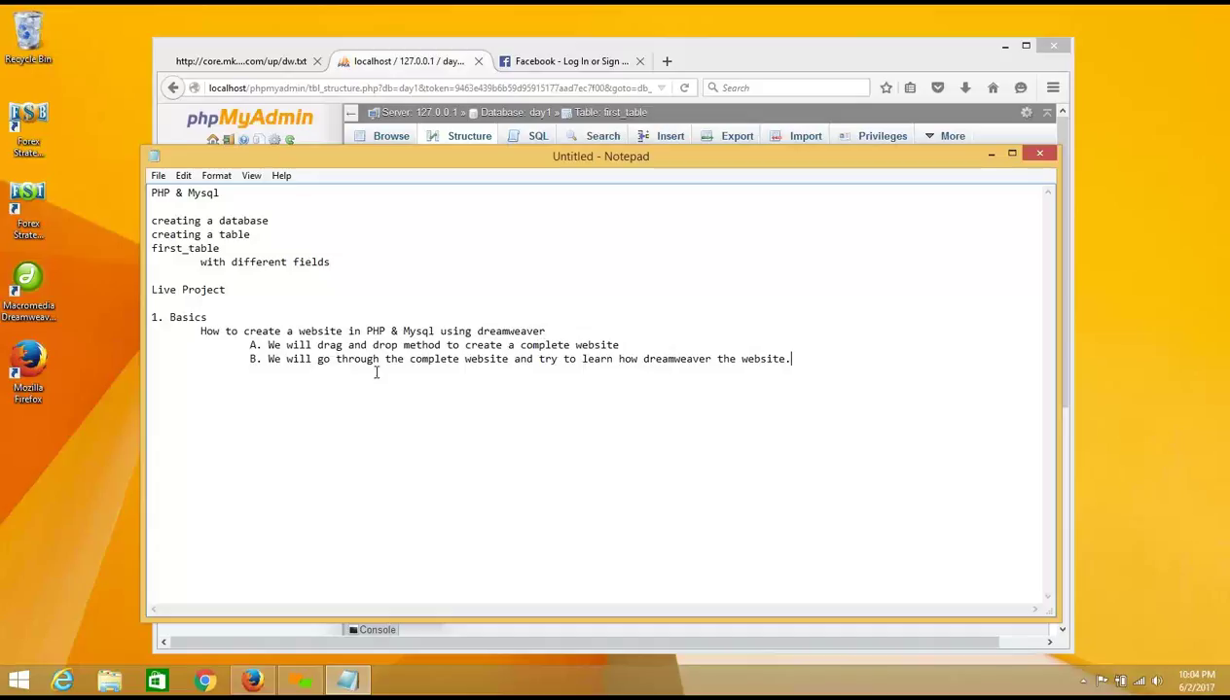
Step: Highlight the drag and drop phrase, then all of point A and point B
drag(322, 345, 392, 347)
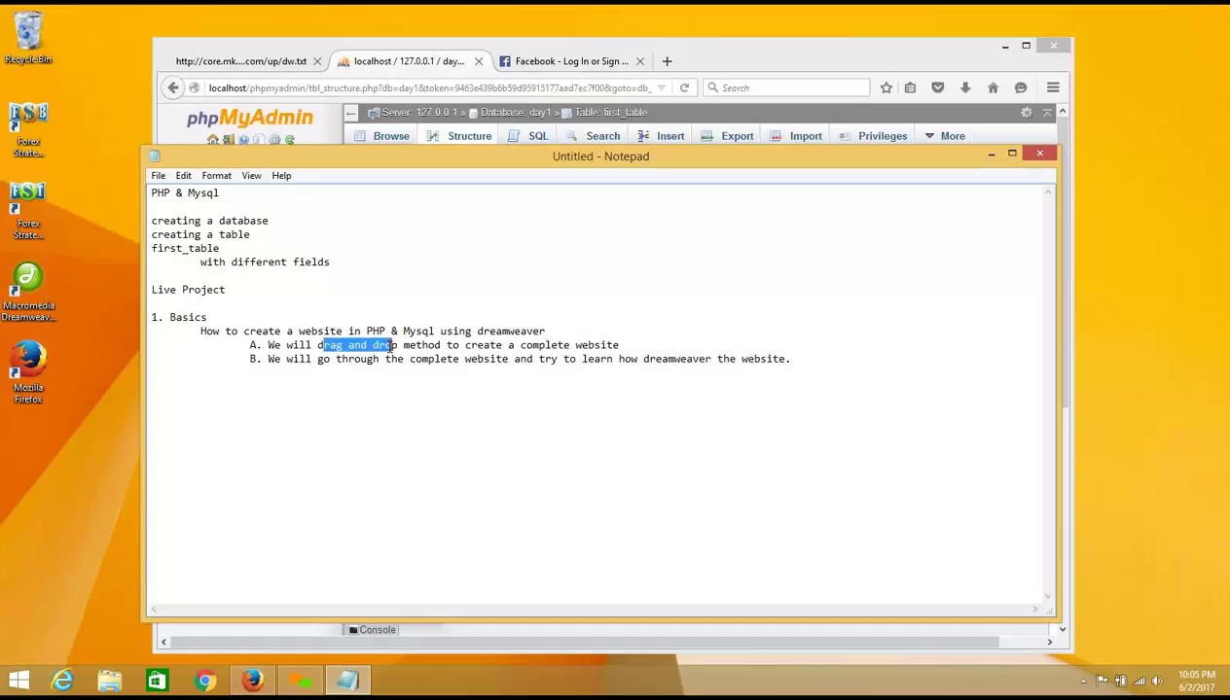
click(390, 347)
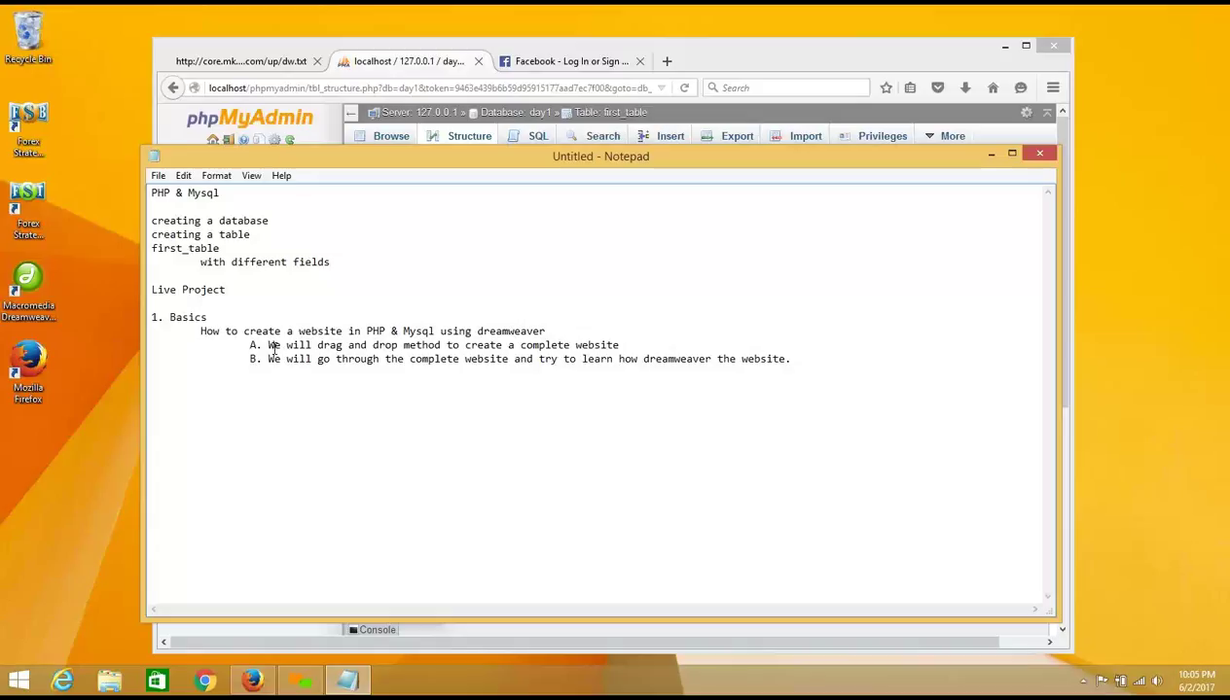
drag(269, 346, 618, 346)
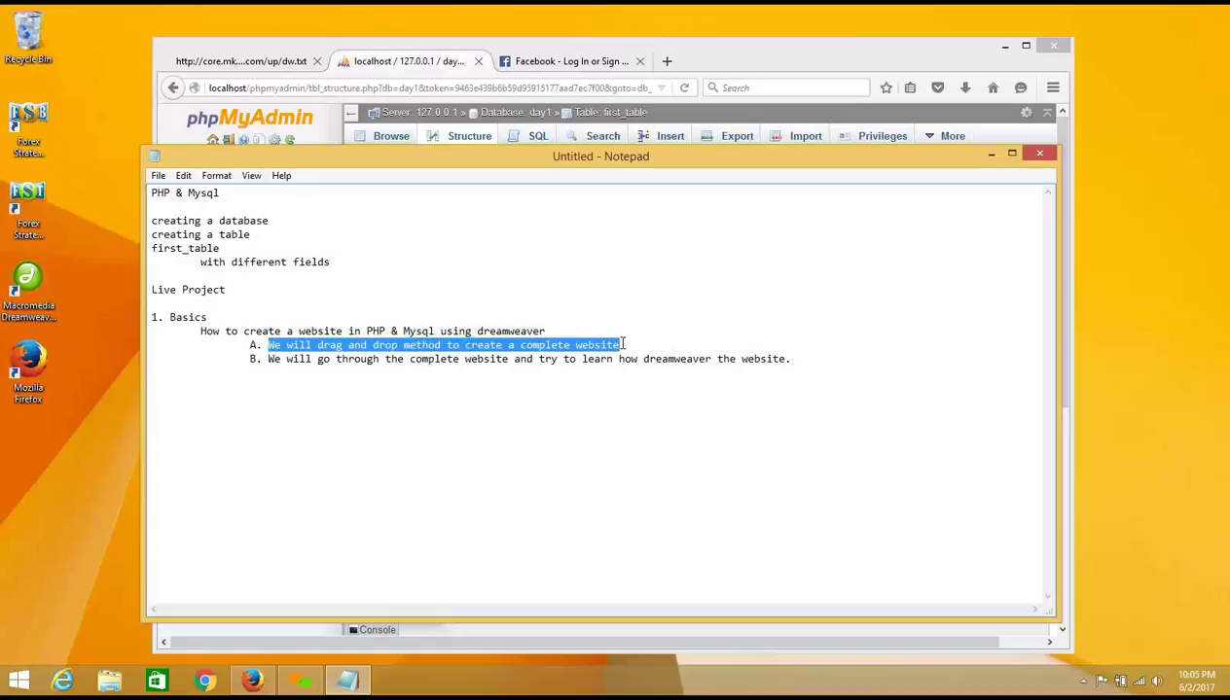
click(275, 359)
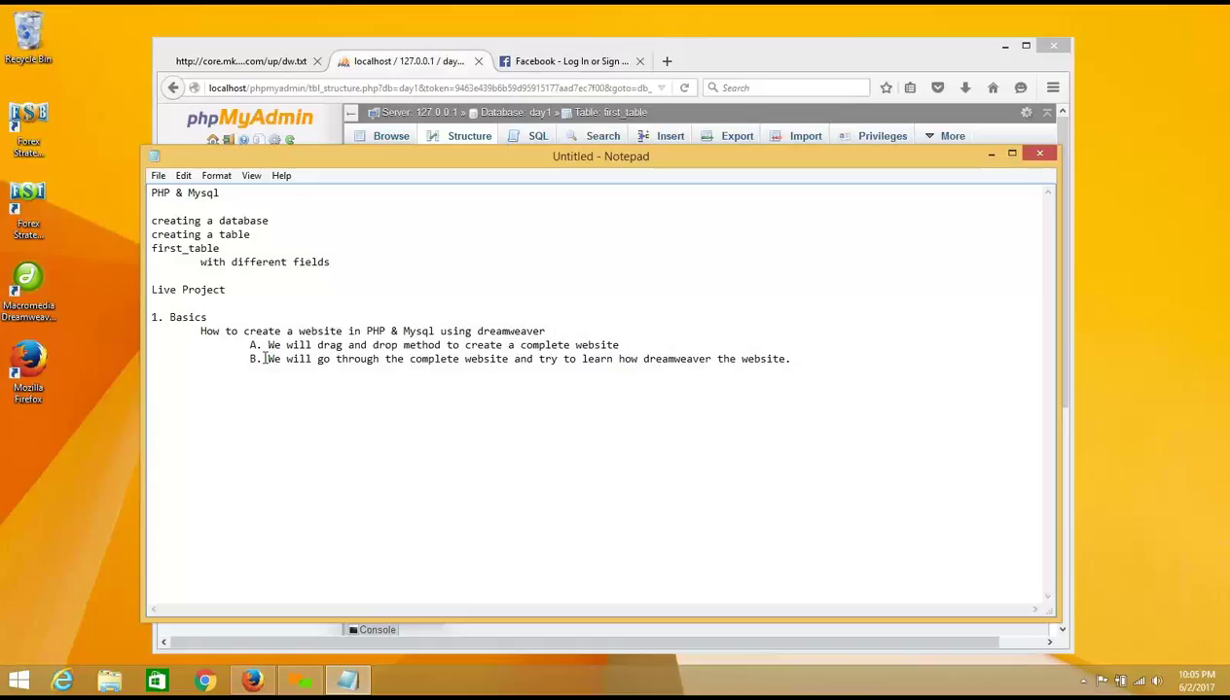
drag(262, 359, 792, 358)
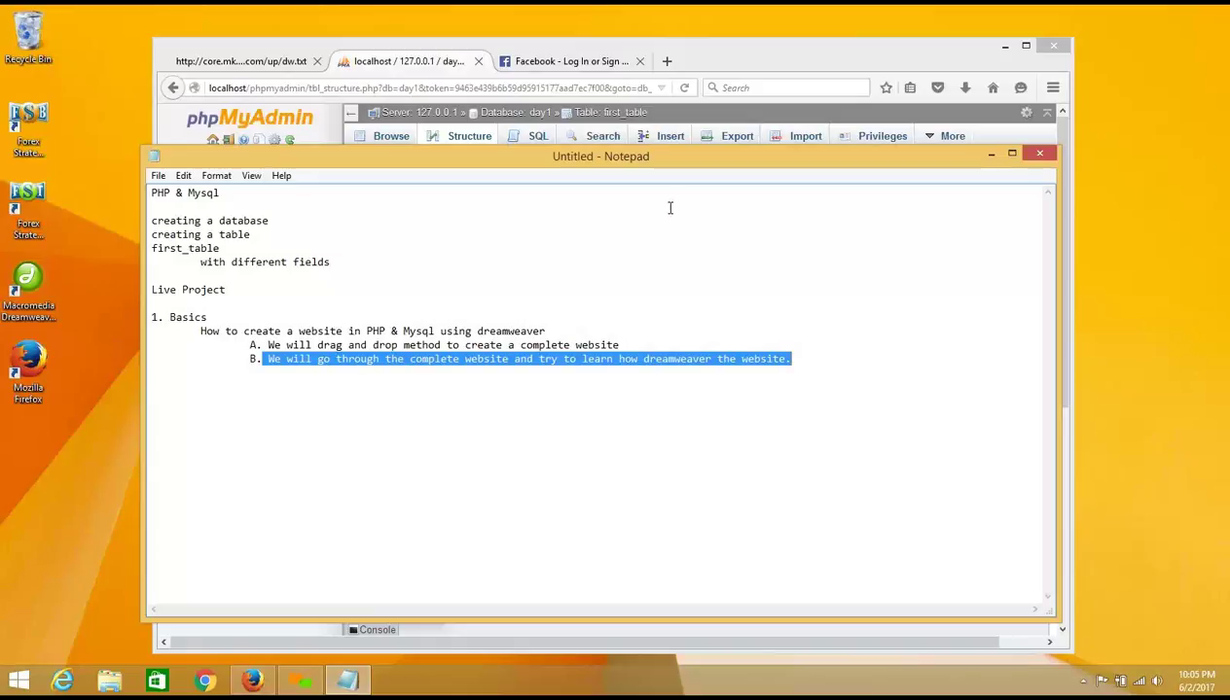
click(352, 298)
Step: Highlight the database and table lines and the word dreamweaver, then show Facebook's sign-up page
drag(333, 263, 153, 225)
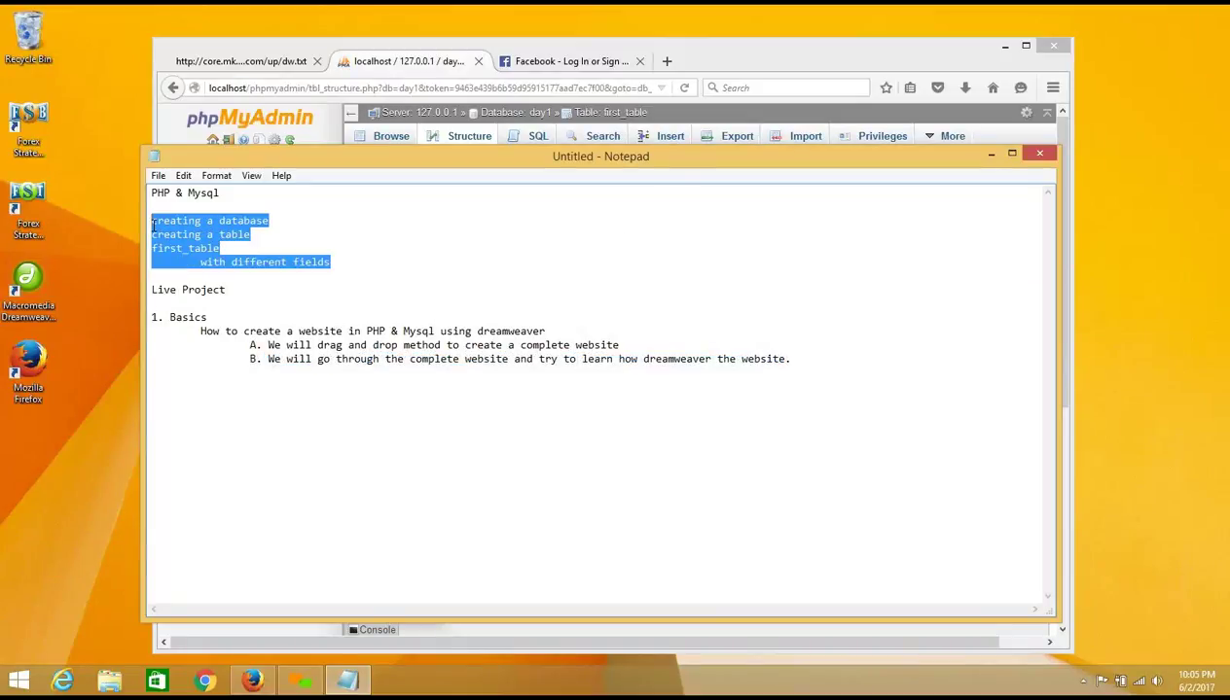
click(253, 307)
drag(342, 263, 141, 222)
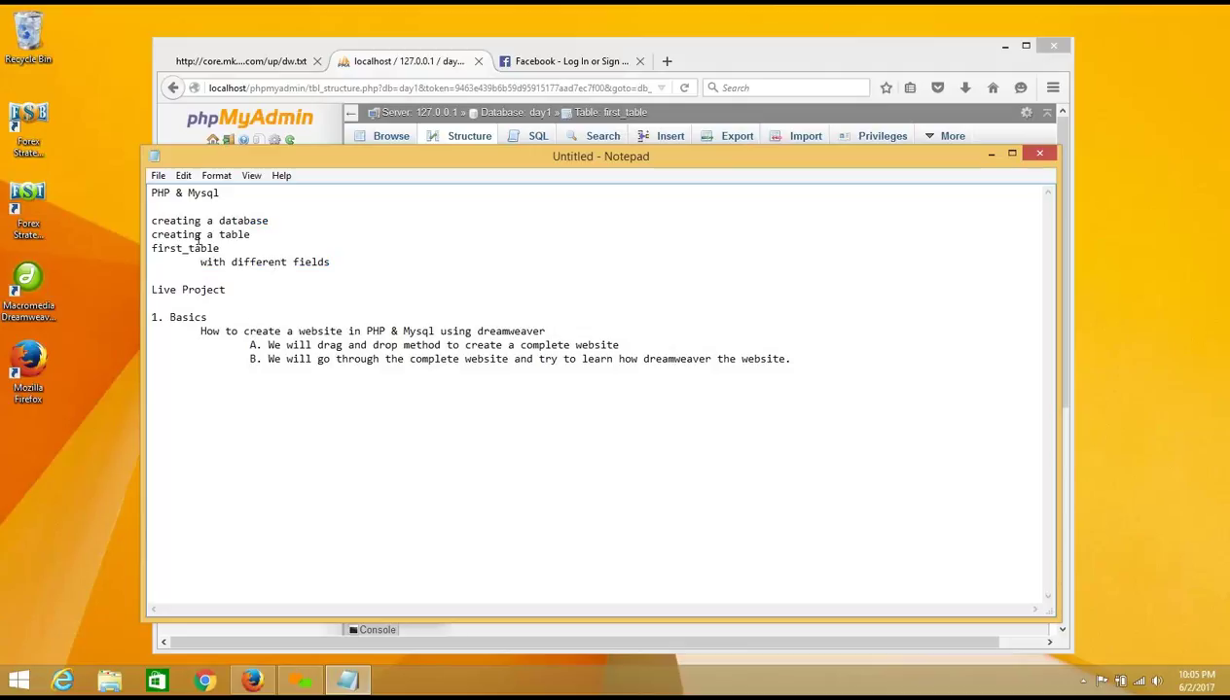
drag(152, 221, 355, 265)
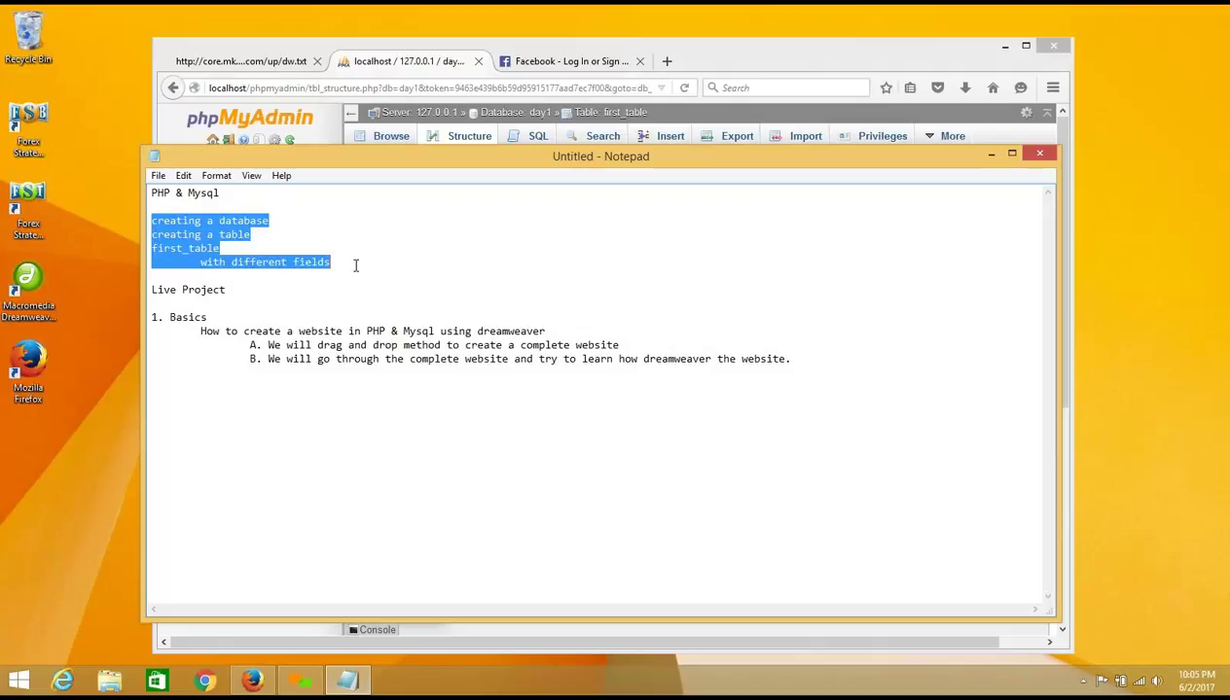
drag(476, 332, 557, 334)
click(547, 64)
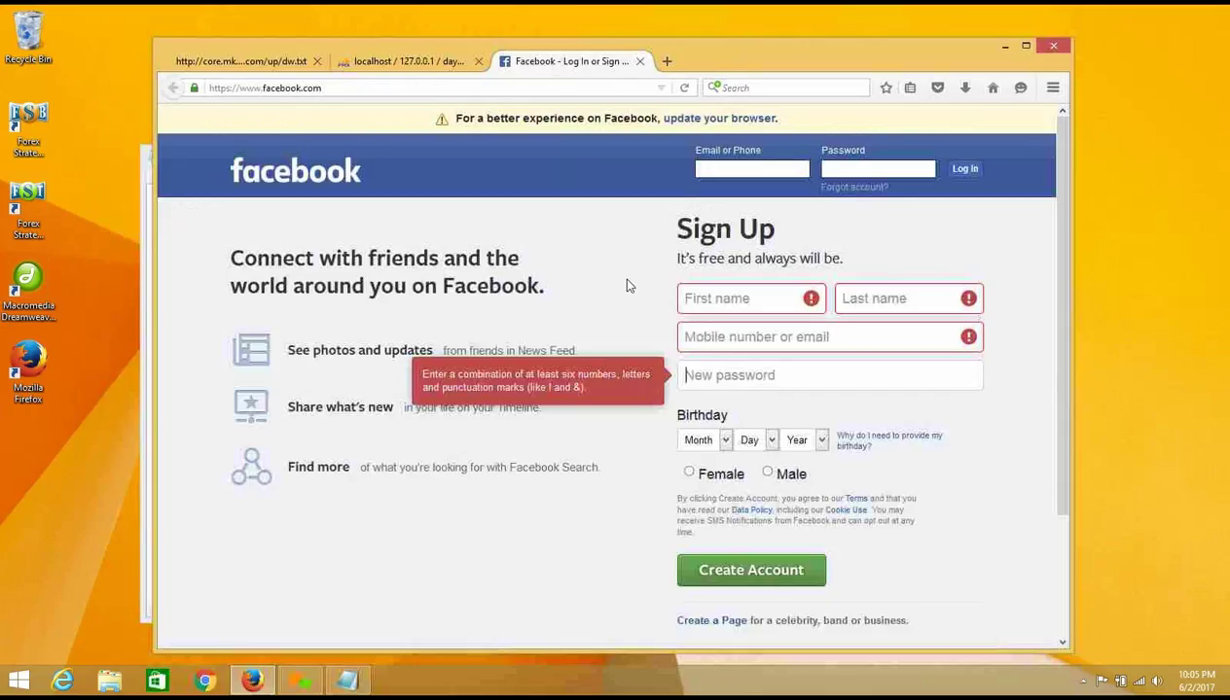
Step: Trigger warnings on Facebook's empty First name, Last name, New password and mobile/email fields
click(763, 298)
click(859, 298)
click(720, 370)
click(720, 340)
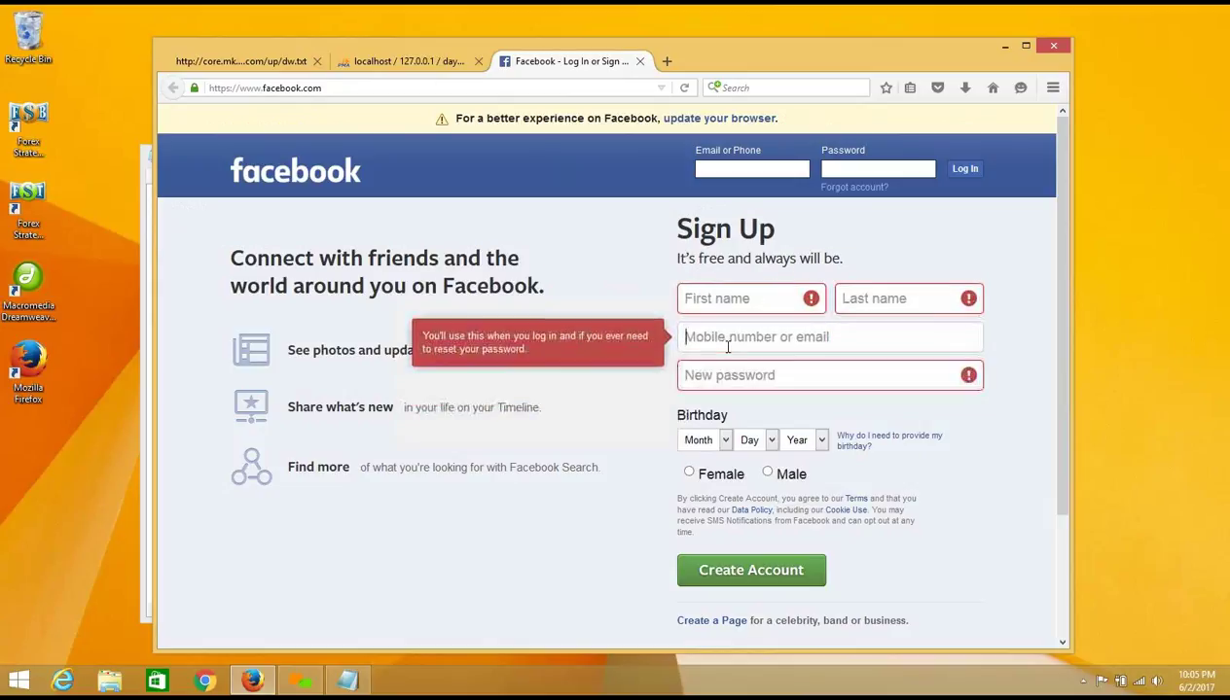
click(745, 537)
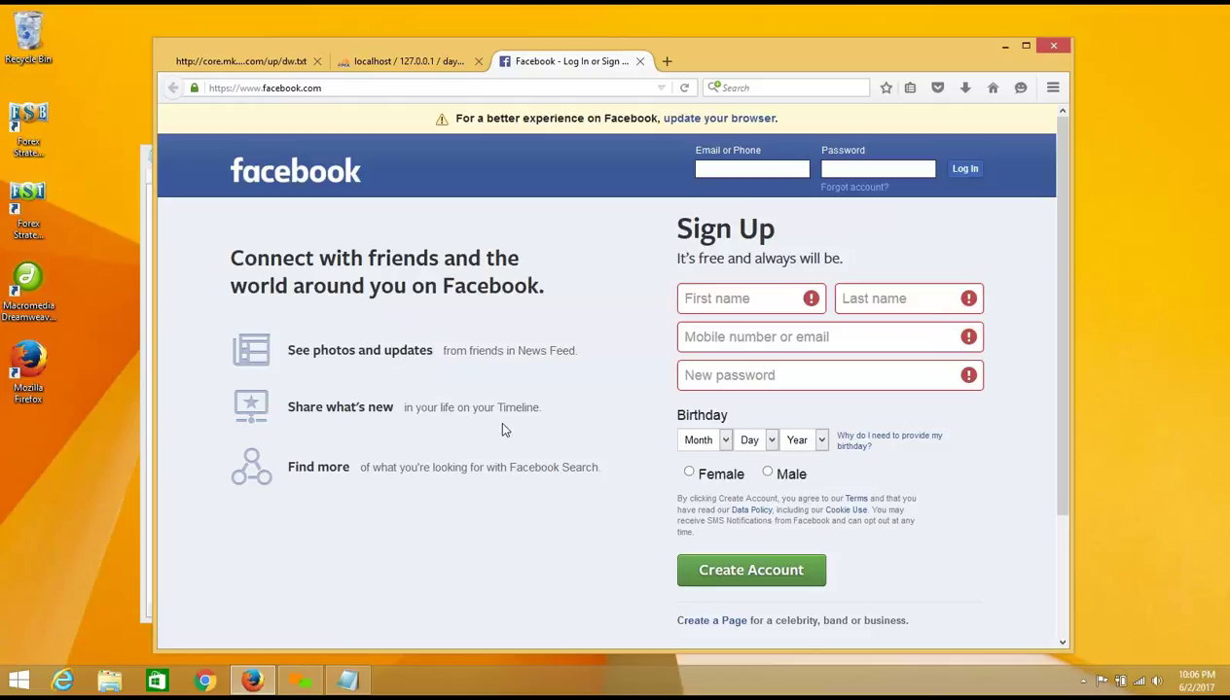
Step: Back in Notepad, extend the '1. Basics' line with 'in PHP & Mysql'
click(147, 216)
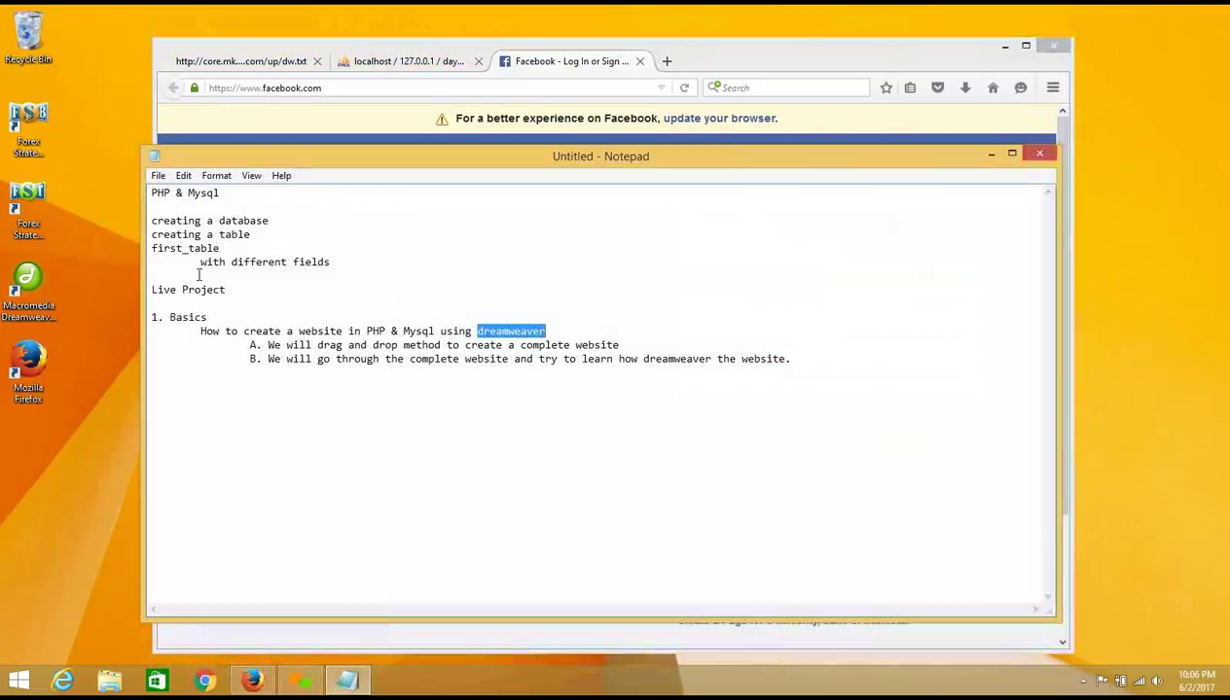
click(208, 309)
text(-)
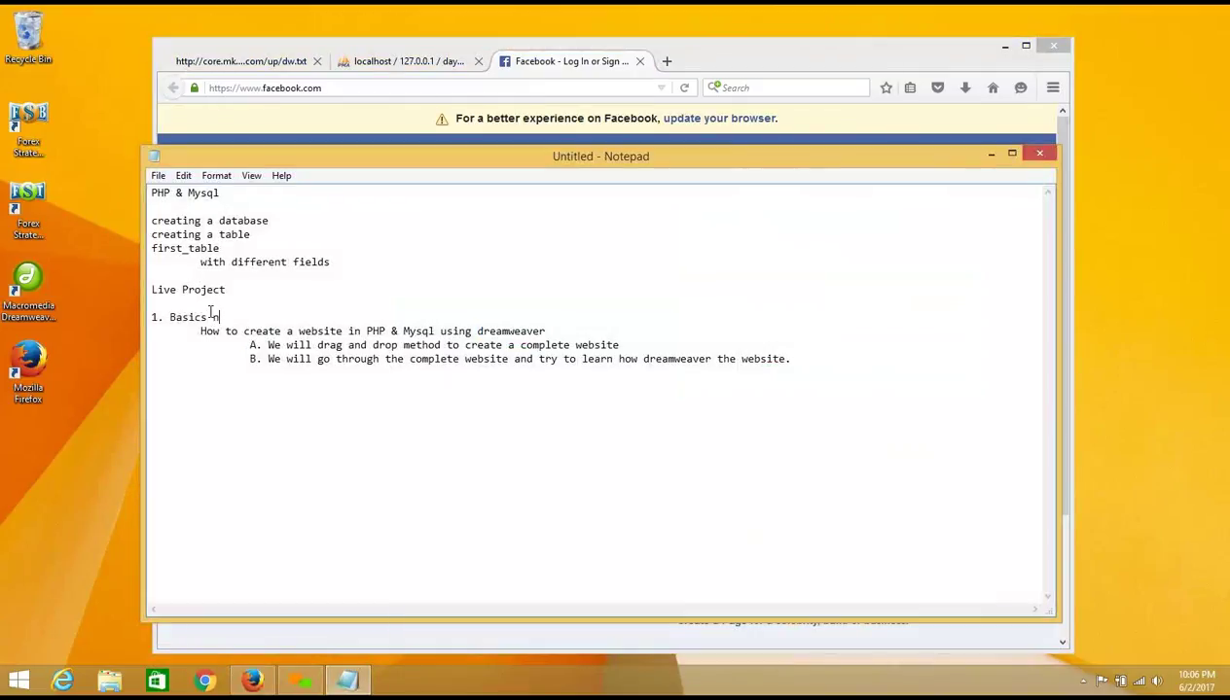
key(BackSpace)
key(BackSpace)
text(in PHP & Mysql)
Step: Highlight the word dreamweaver and the wording of points A and B
drag(470, 332, 544, 331)
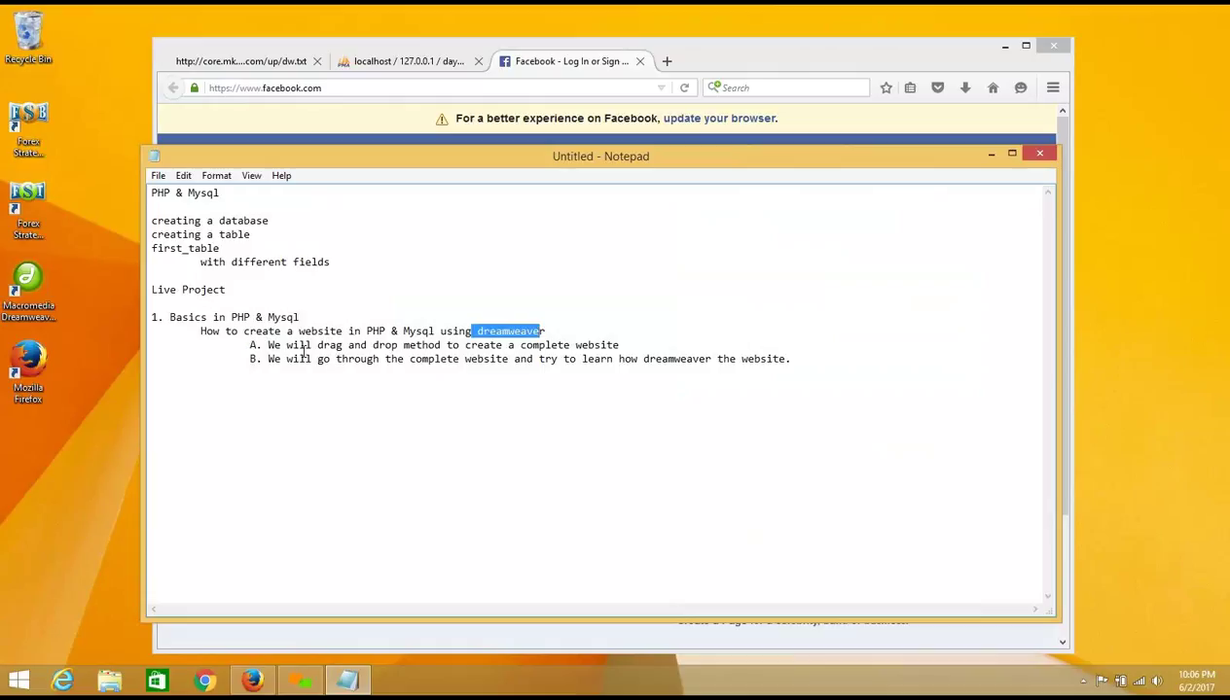
drag(267, 359, 612, 352)
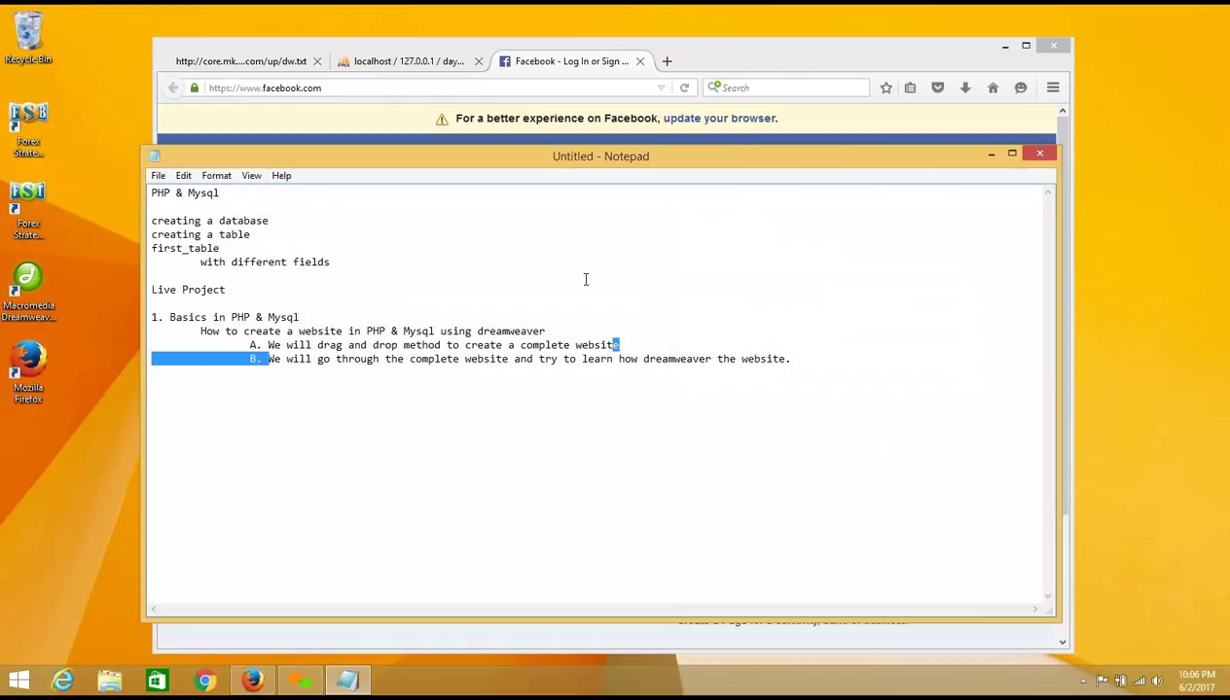
click(322, 347)
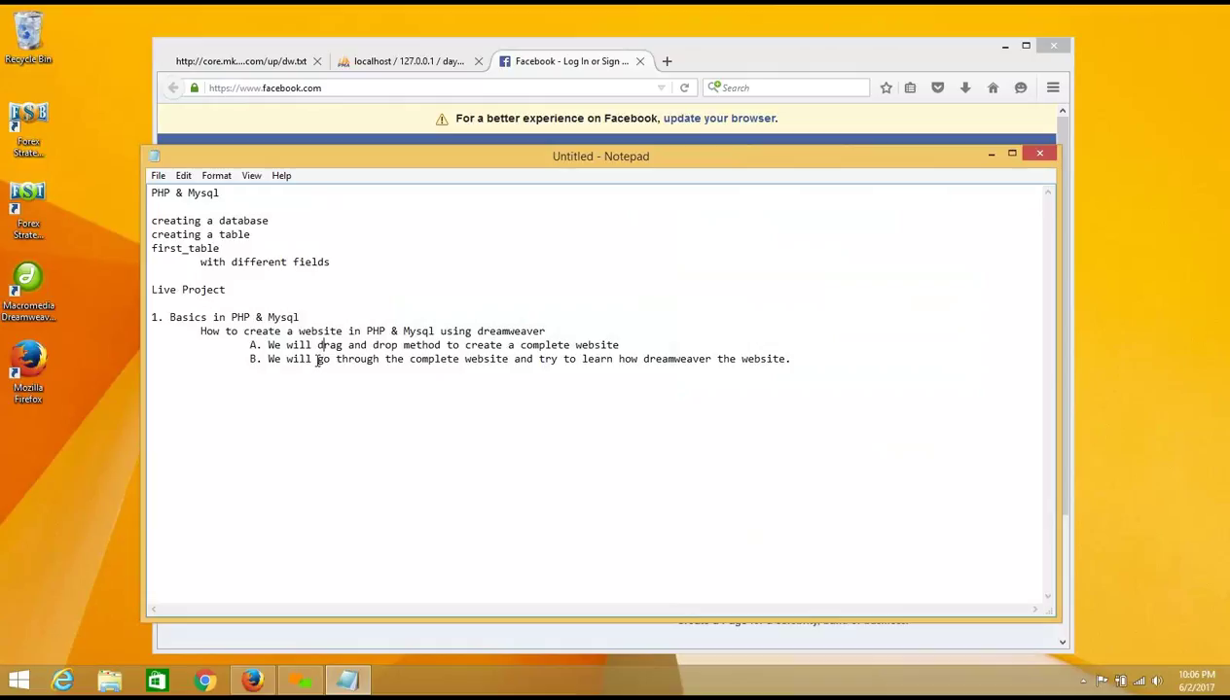
drag(318, 359, 795, 356)
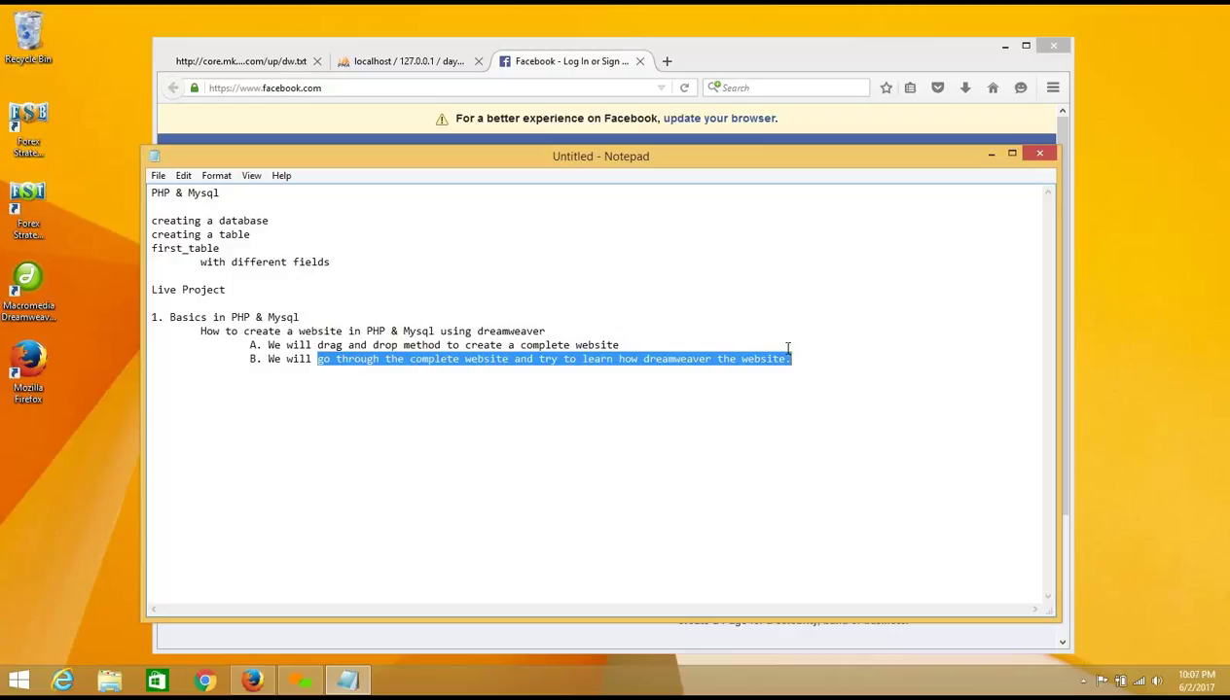
click(771, 345)
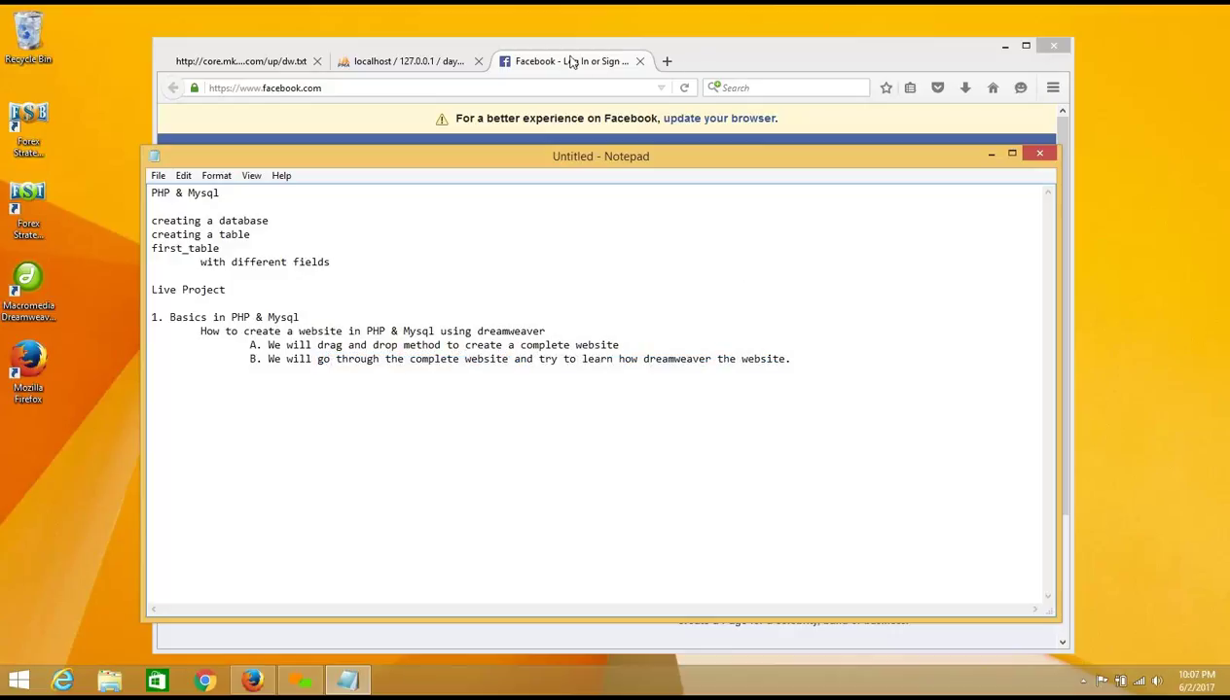
Step: Show first_table's structure in phpMyAdmin and mark the localhost/phpmyadmin/ address
click(416, 61)
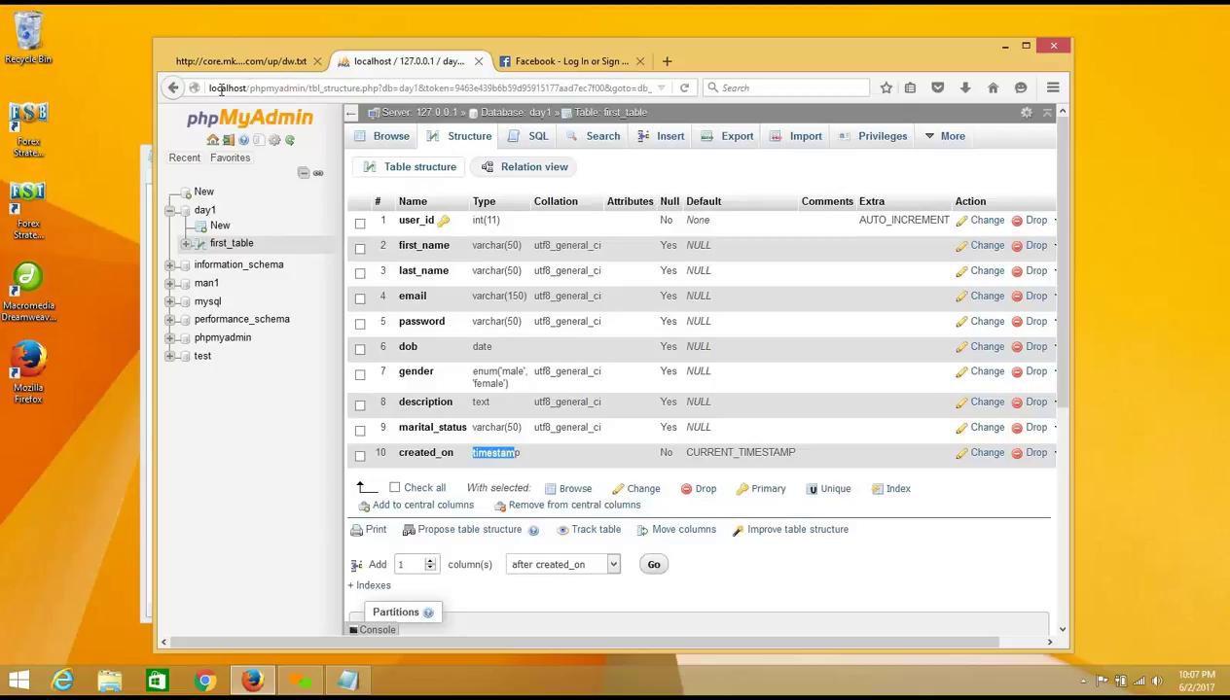
drag(210, 88, 310, 88)
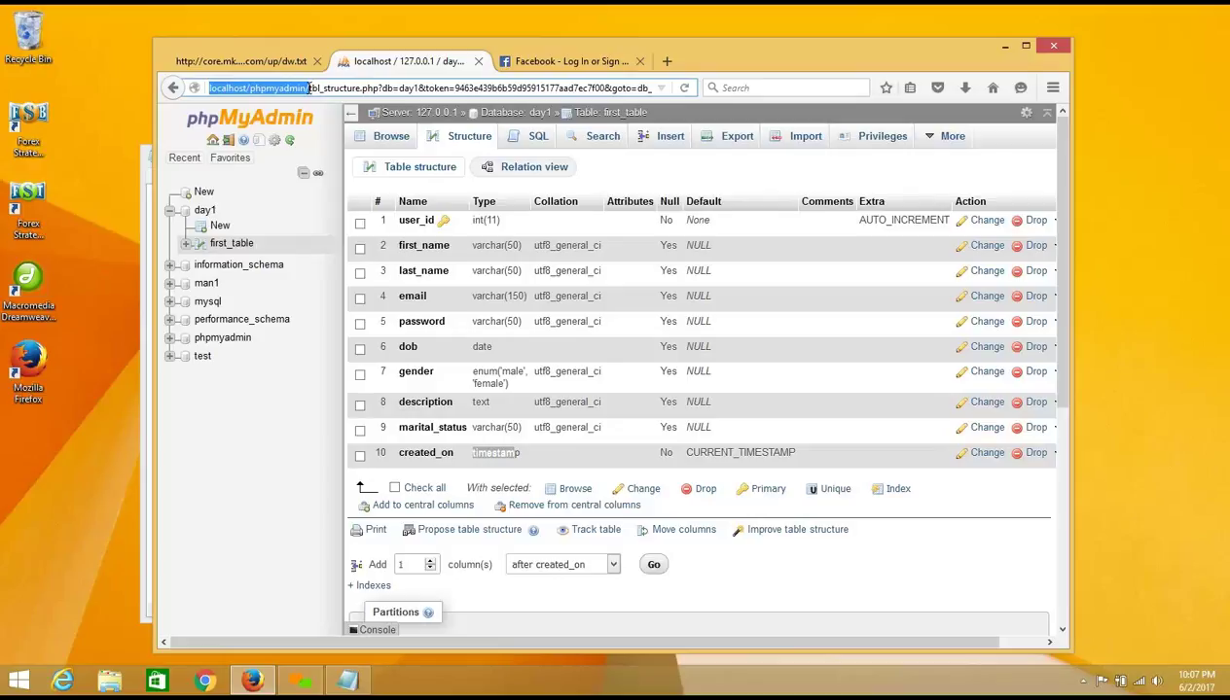
click(338, 93)
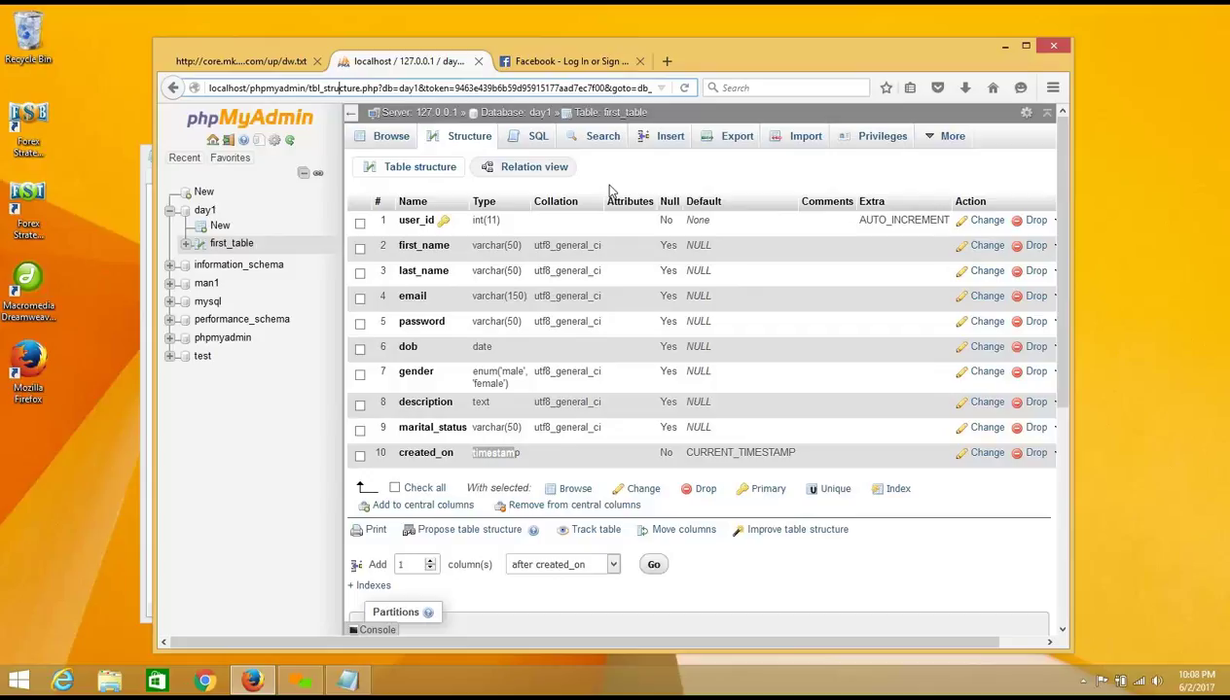
Step: Open a new Firefox tab and enter 'join.me download app' in its address bar
click(778, 18)
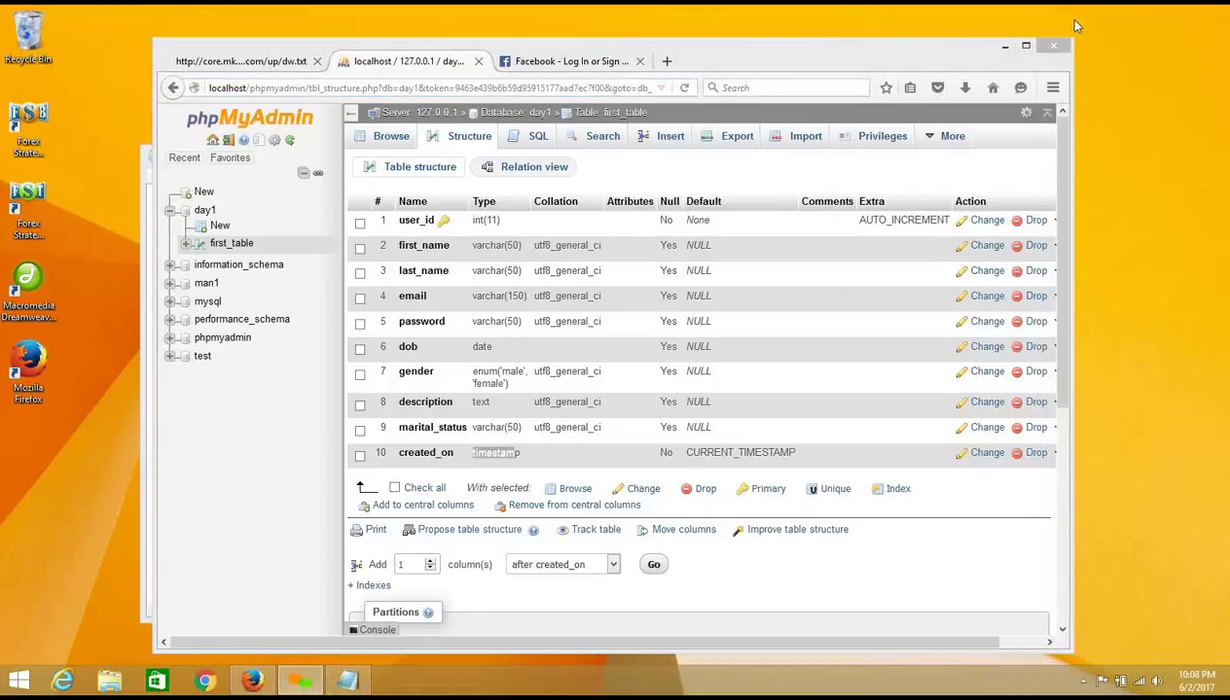
click(667, 61)
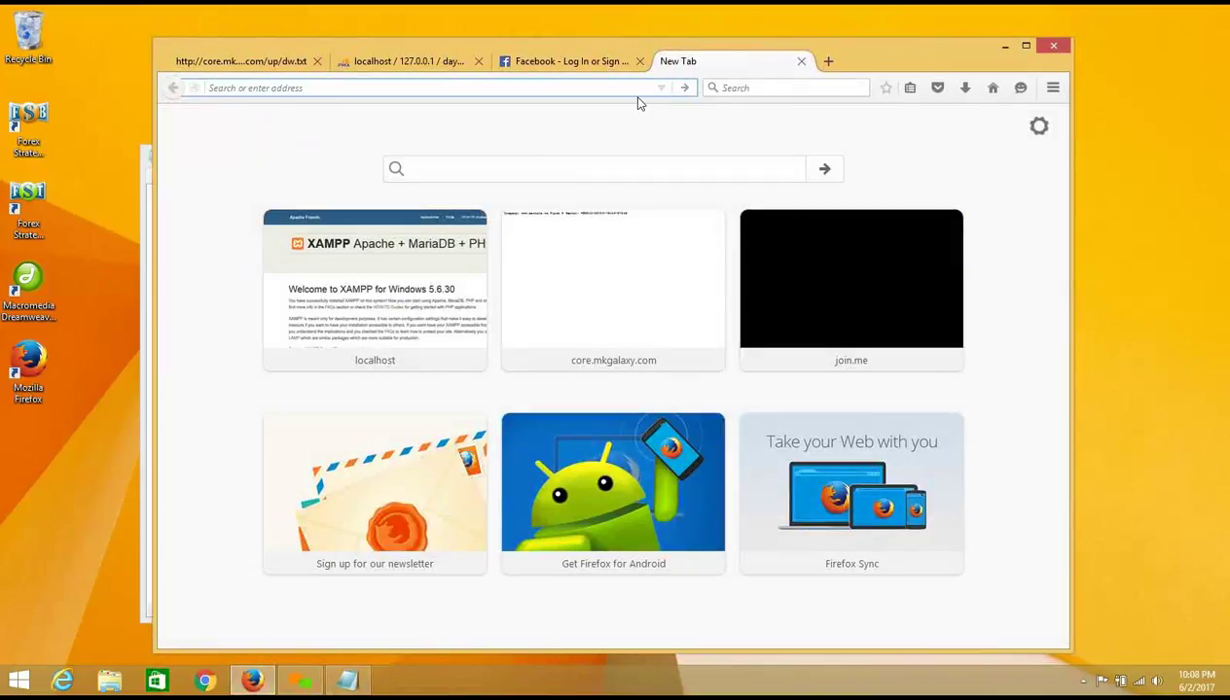
text(join.me)
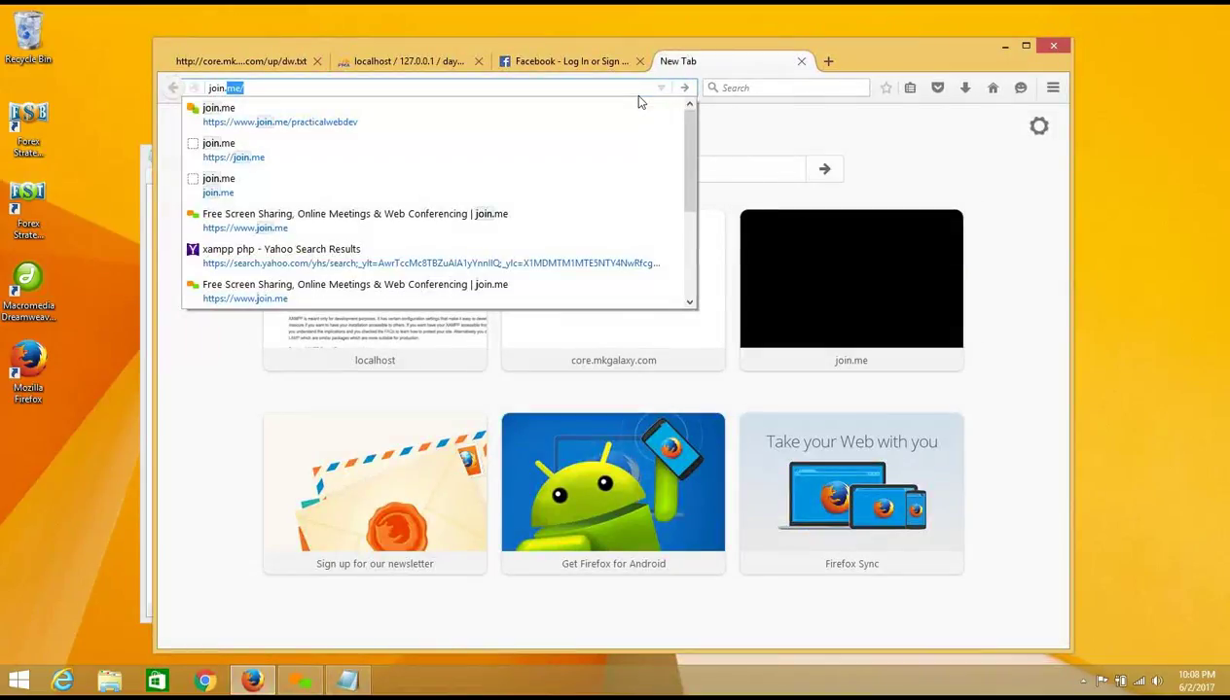
text( download)
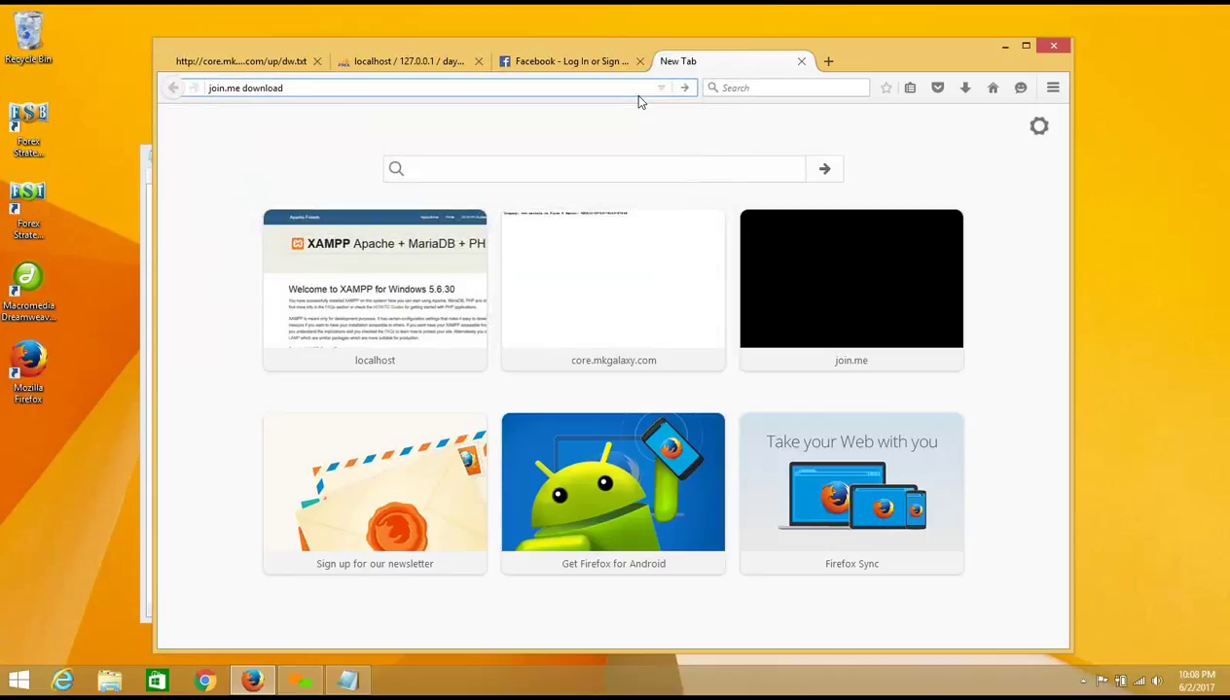
text( app)
Step: Select the 'join.me download app' query in the address bar and run the search
drag(309, 90, 194, 71)
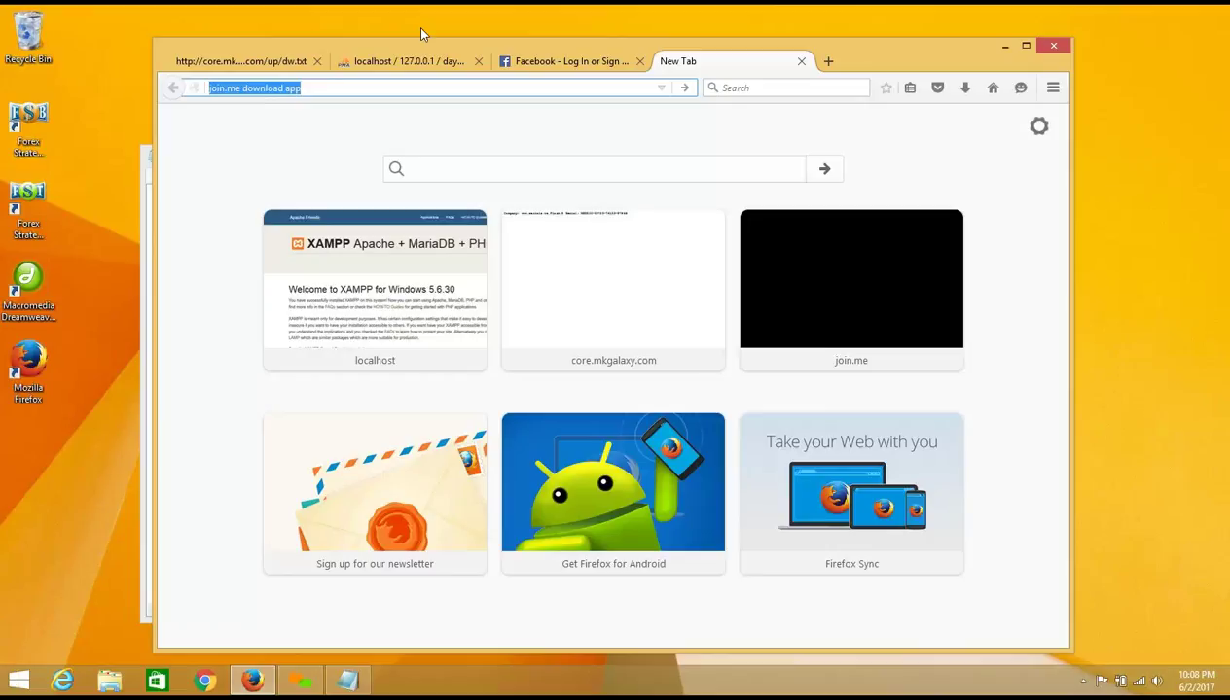
key(Return)
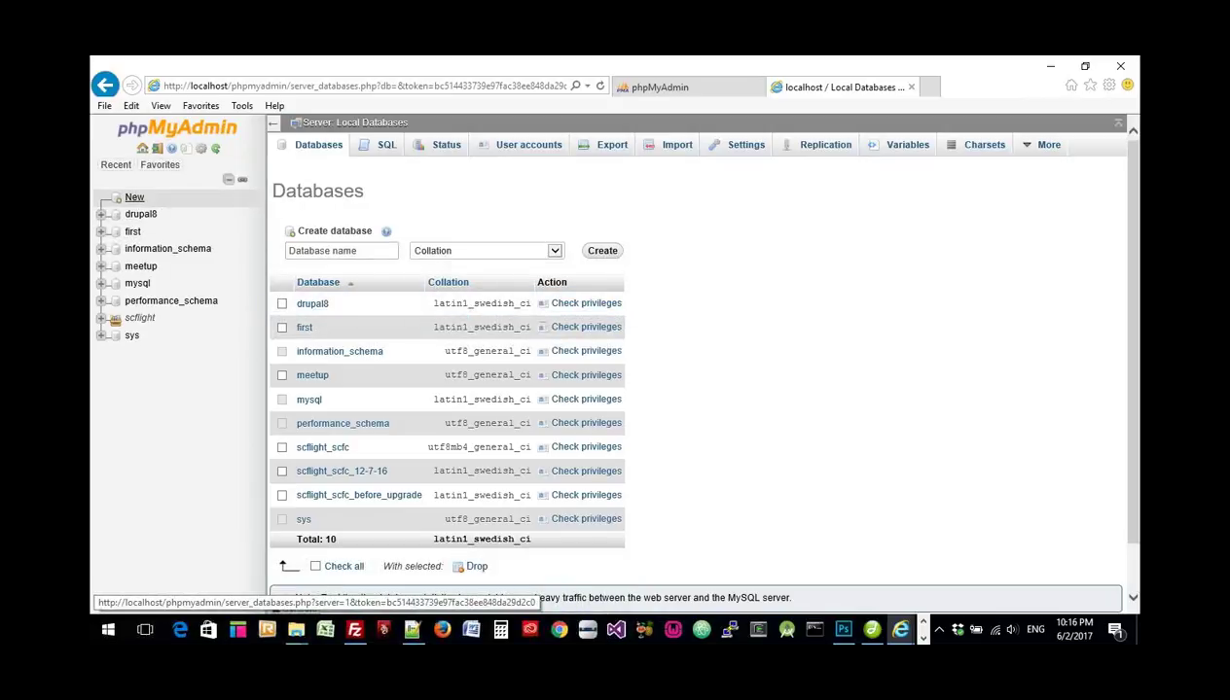
Step: Reload phpMyAdmin's server Databases list, then open a new browser tab
click(134, 197)
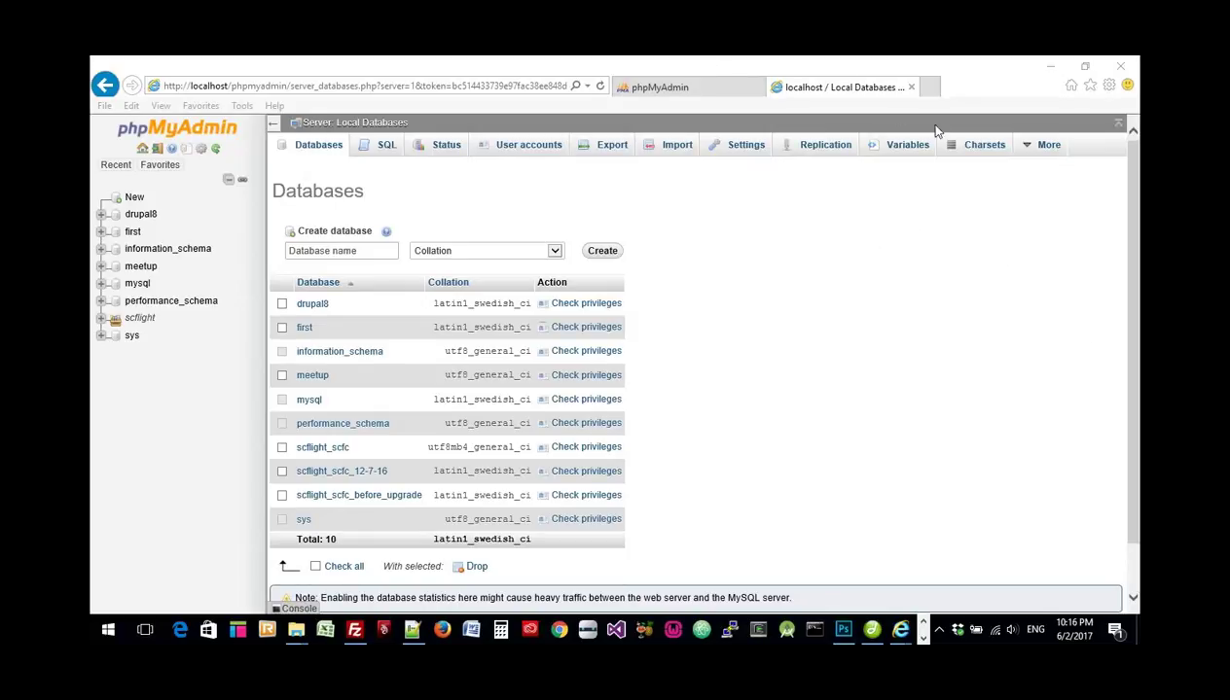
click(941, 93)
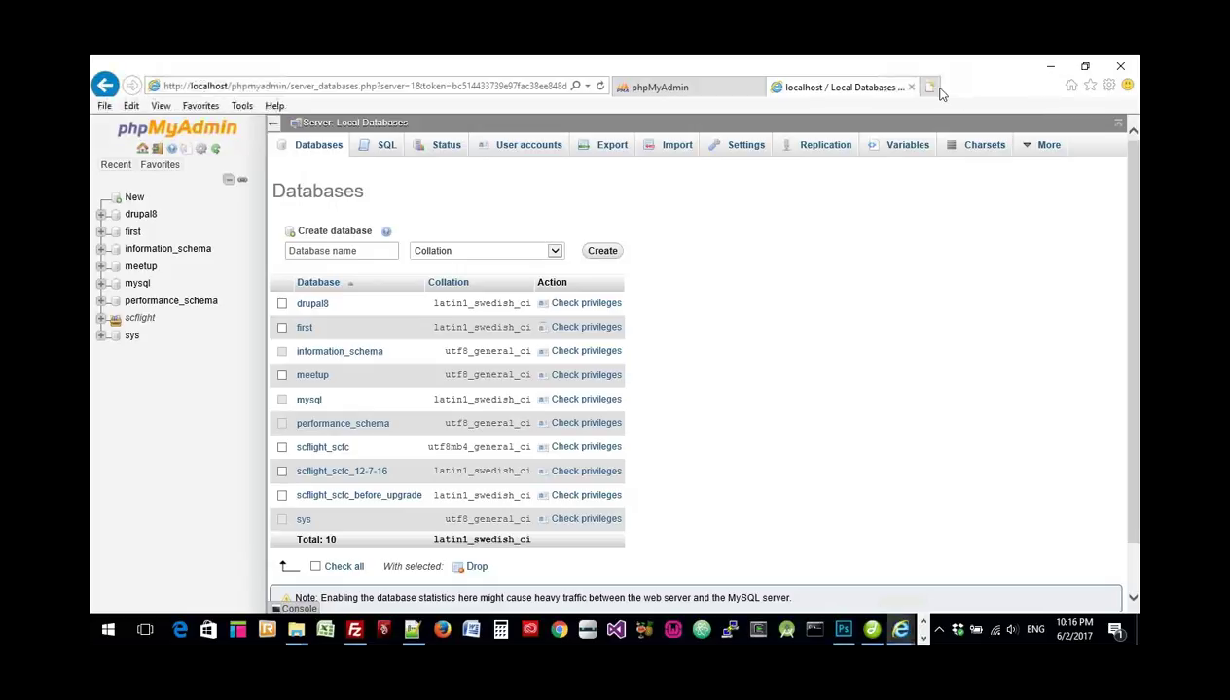
click(940, 90)
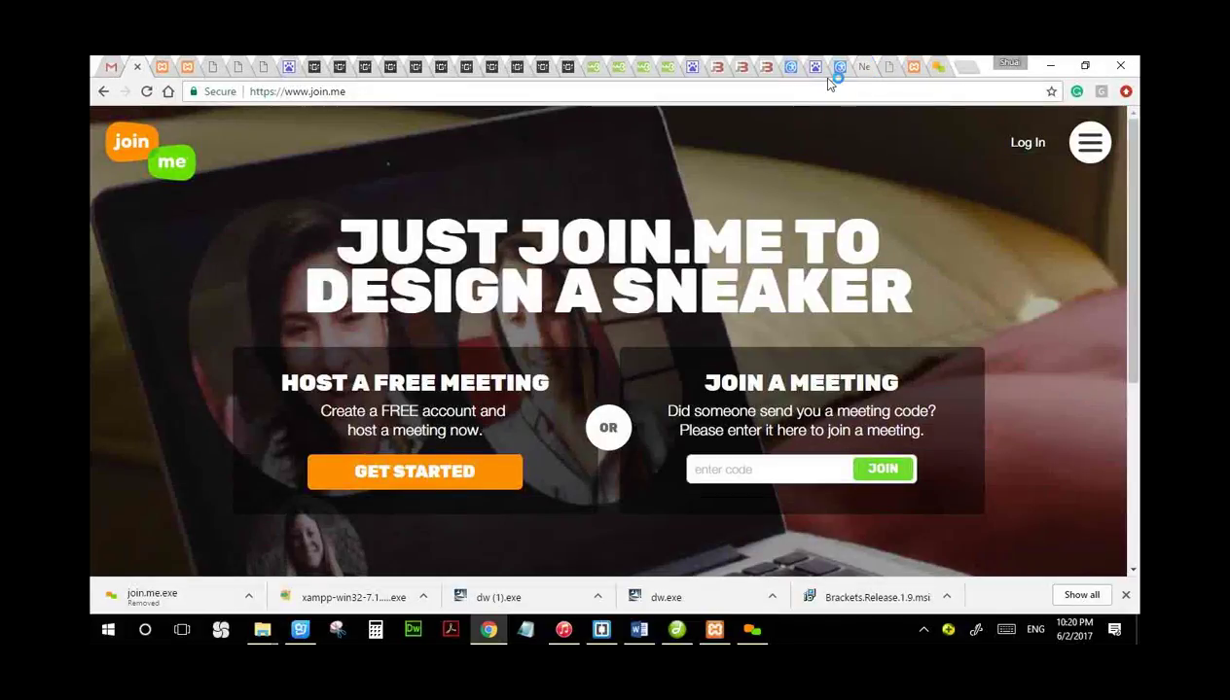
Step: Load localhost/phpmyadmin/ in the new tab and retry the connection after the #1045 root error
click(881, 67)
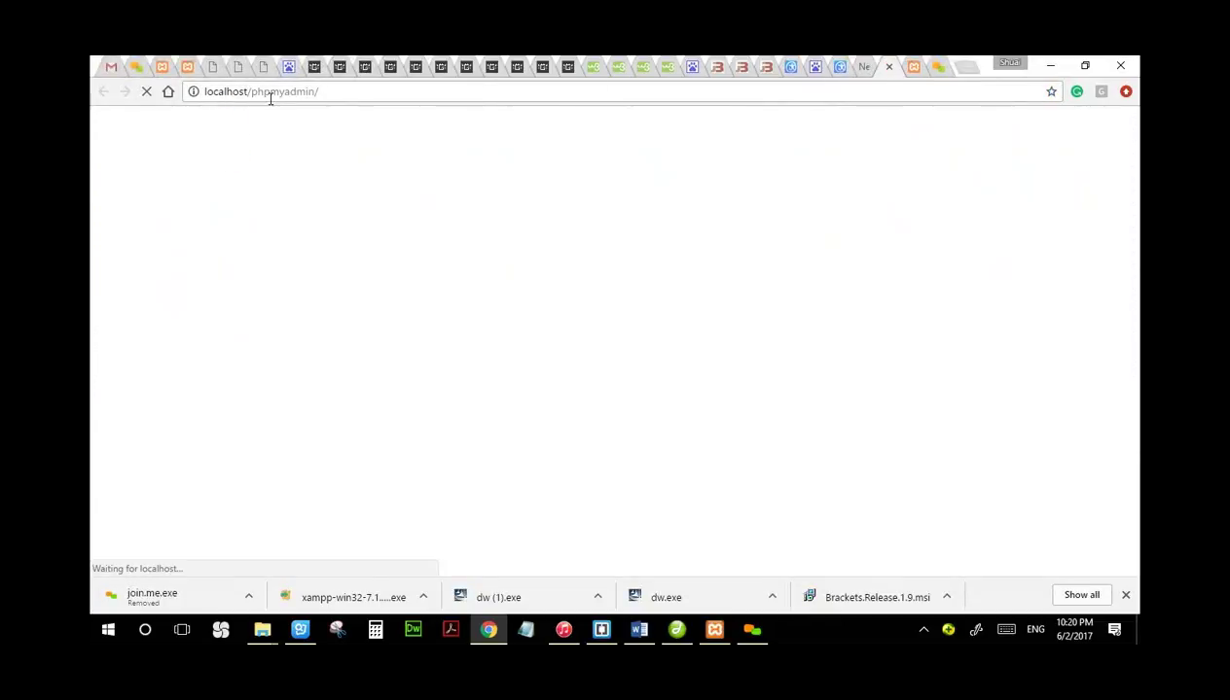
click(330, 91)
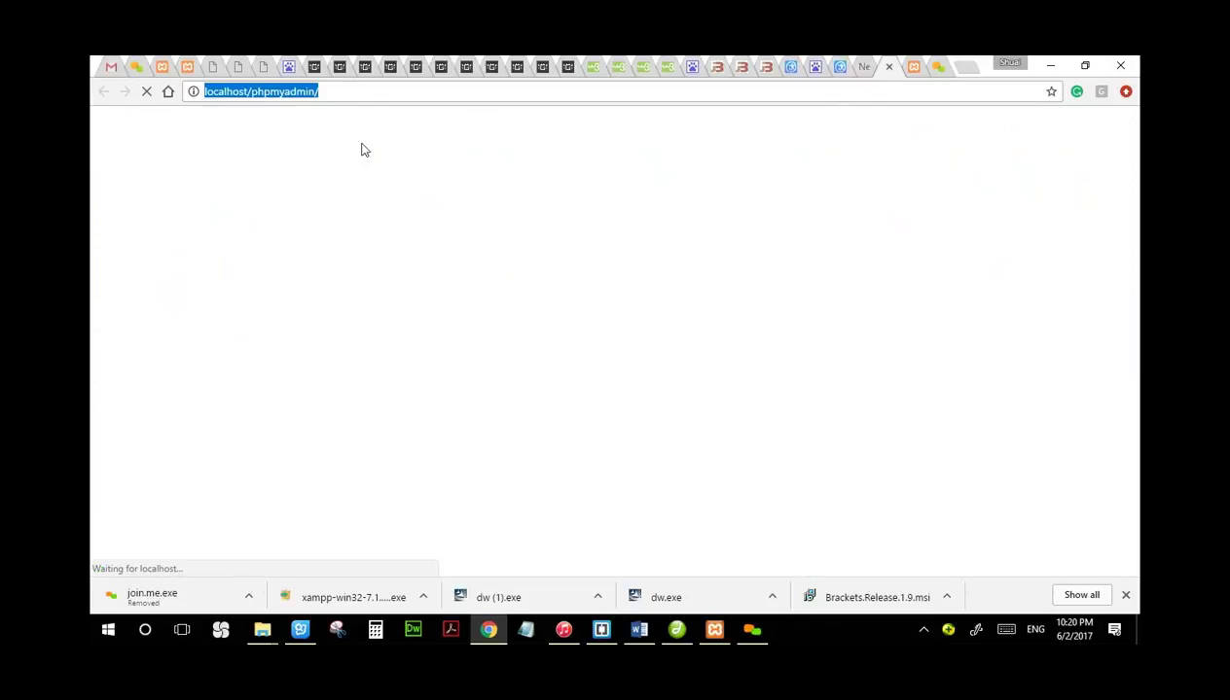
click(349, 94)
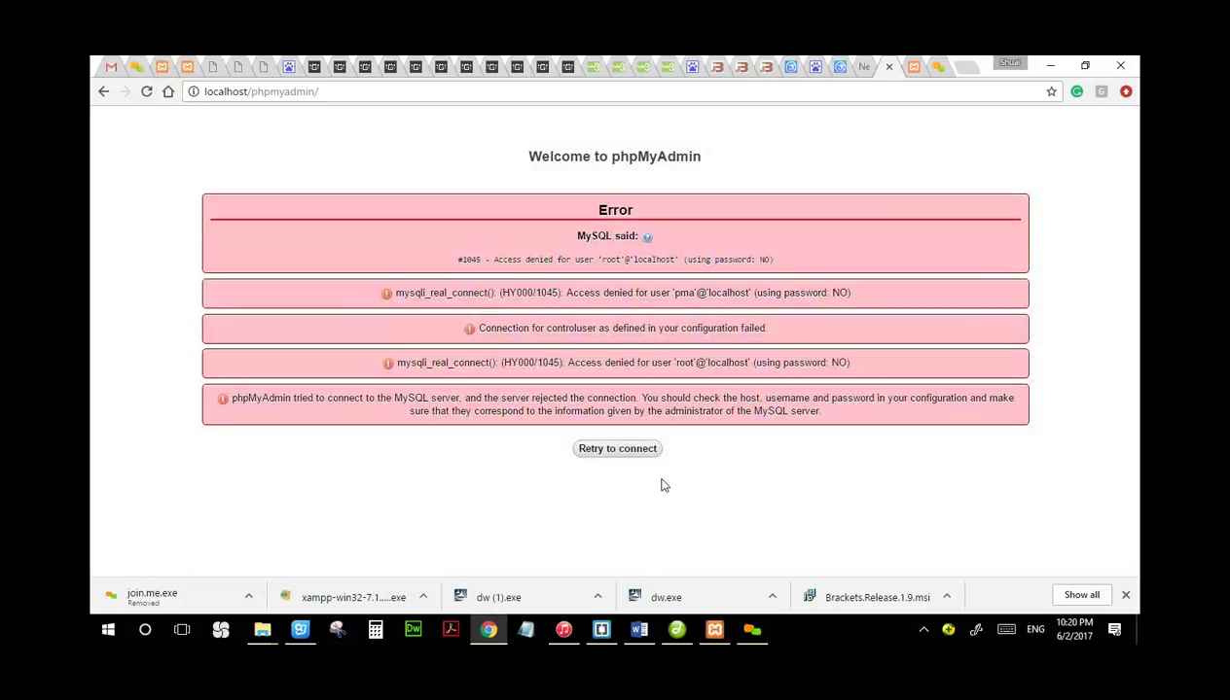
click(641, 448)
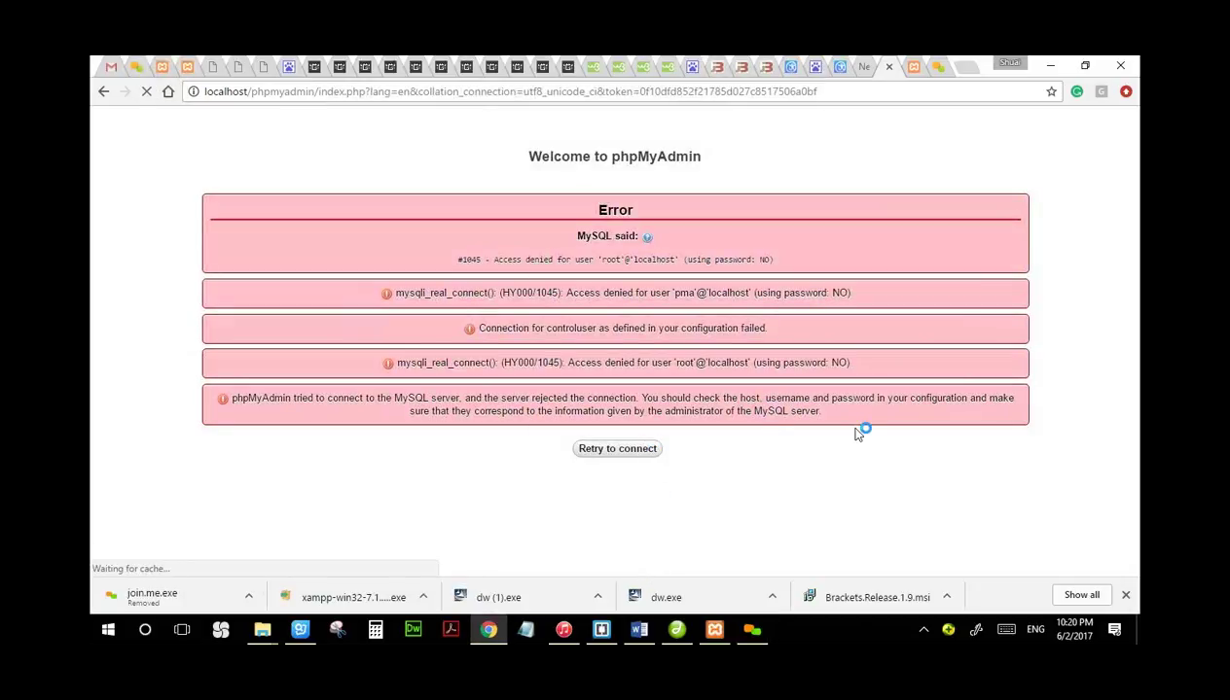
Step: Start MySQL in XAMPP, try its Admin page, then list MySQL's Config file options
click(718, 627)
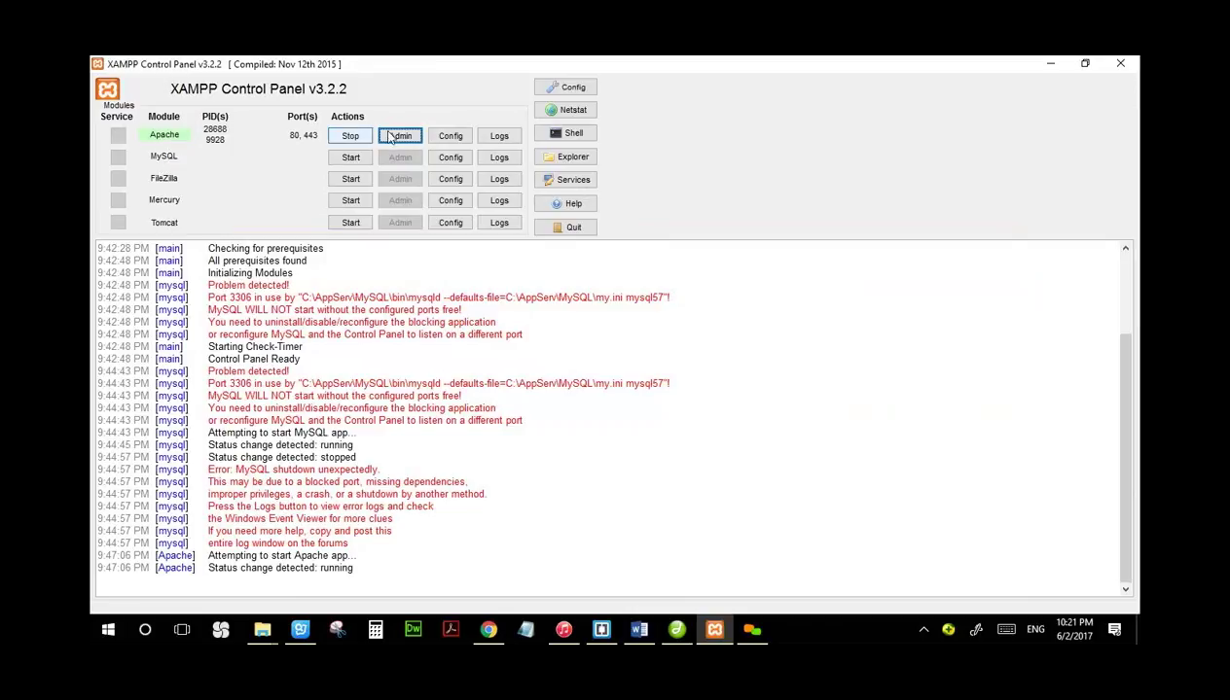
click(340, 161)
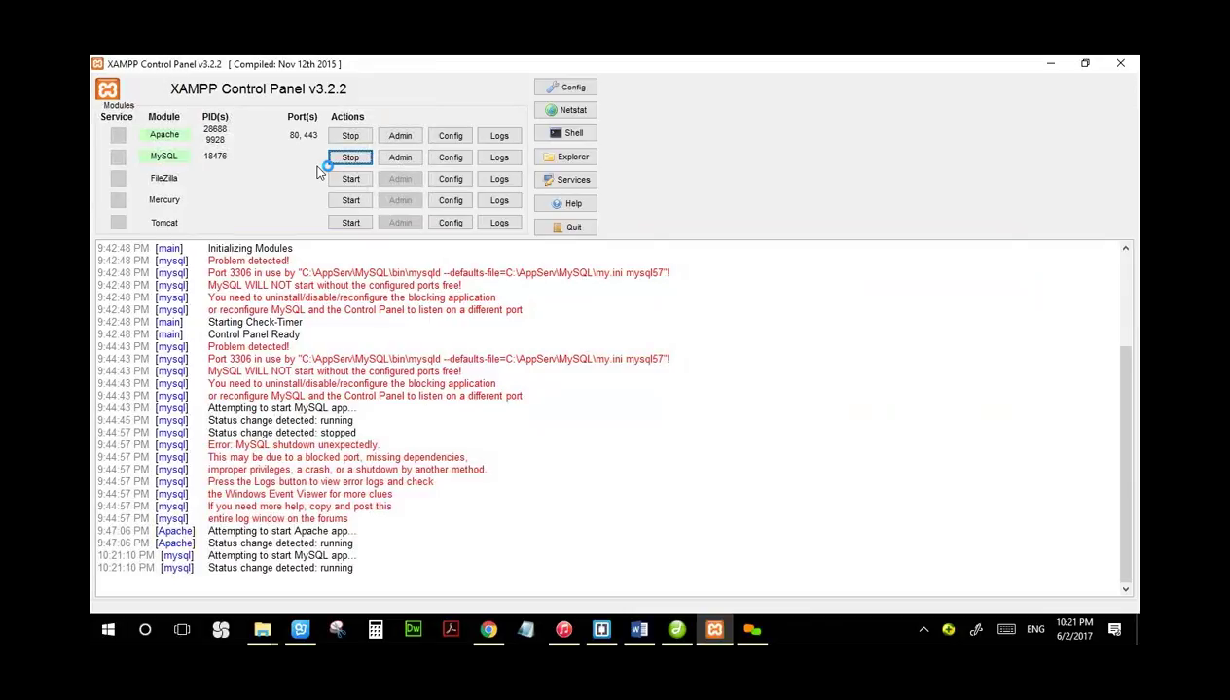
click(407, 160)
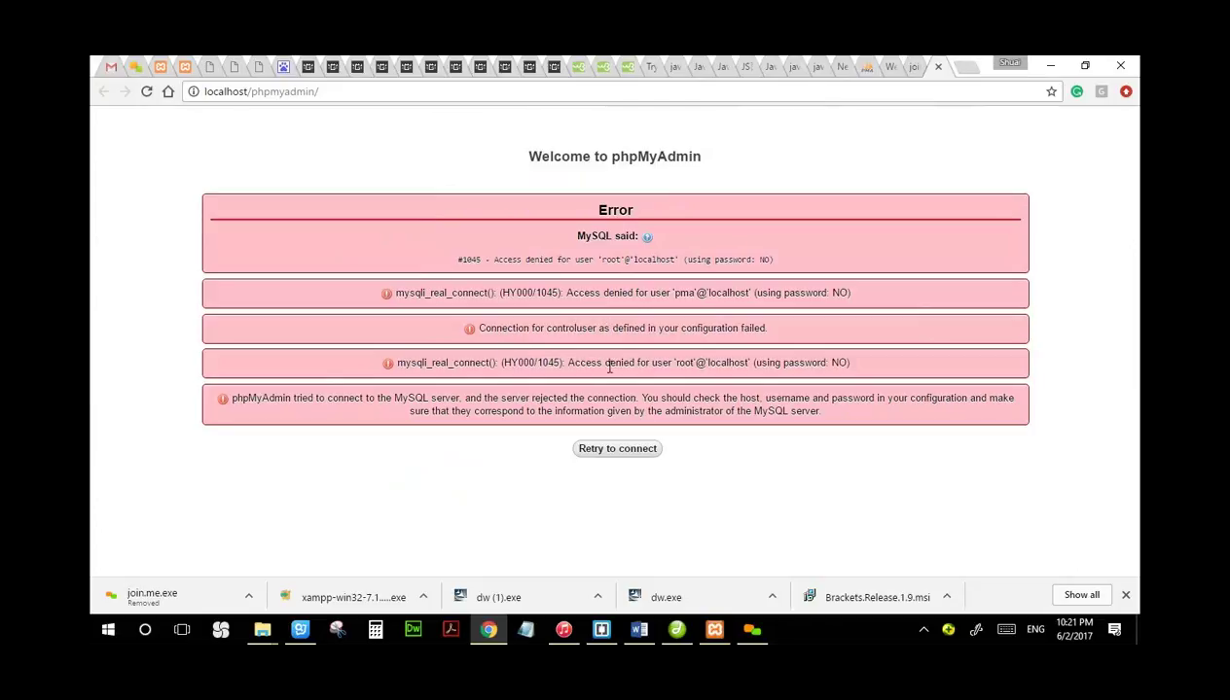
click(718, 631)
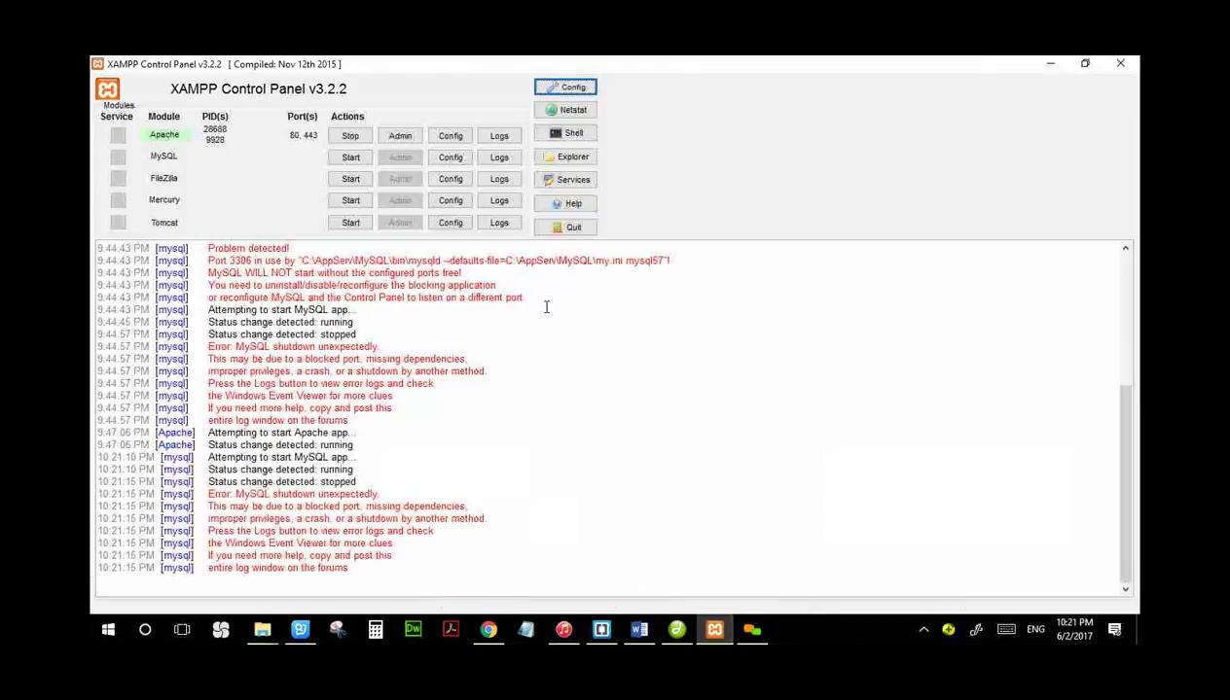
click(450, 157)
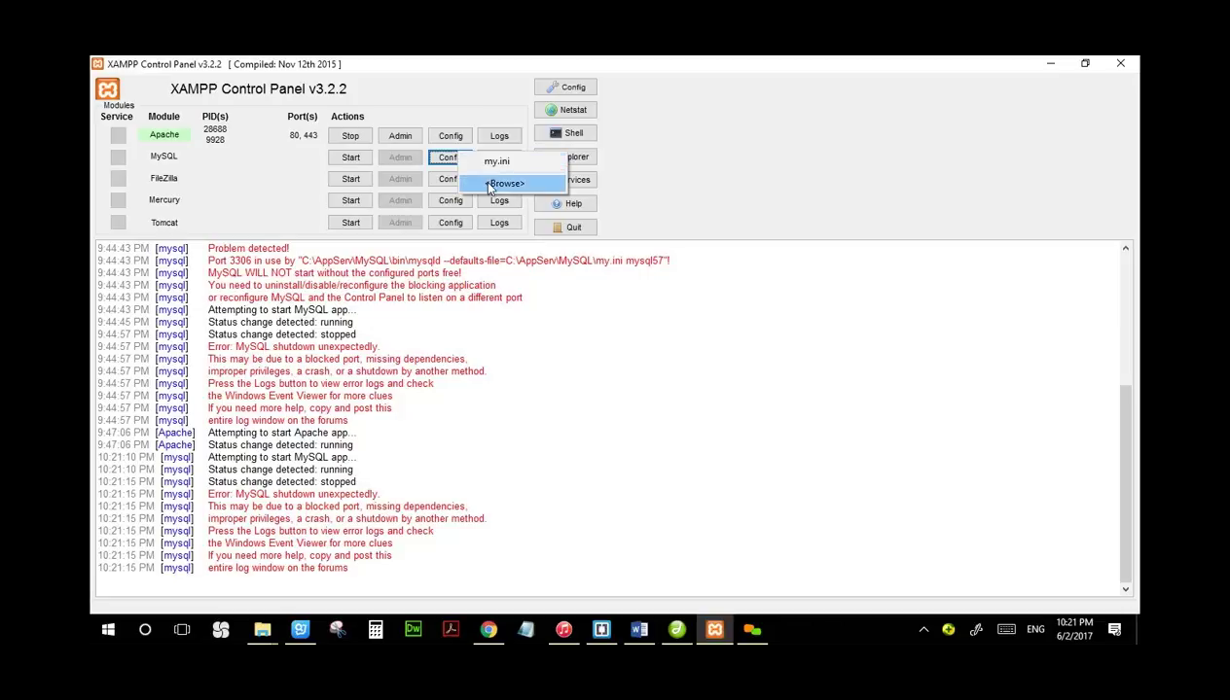
Step: Navigate from the MySQL install folder to C:\new folder\phpMyAdmin in File Explorer
click(496, 183)
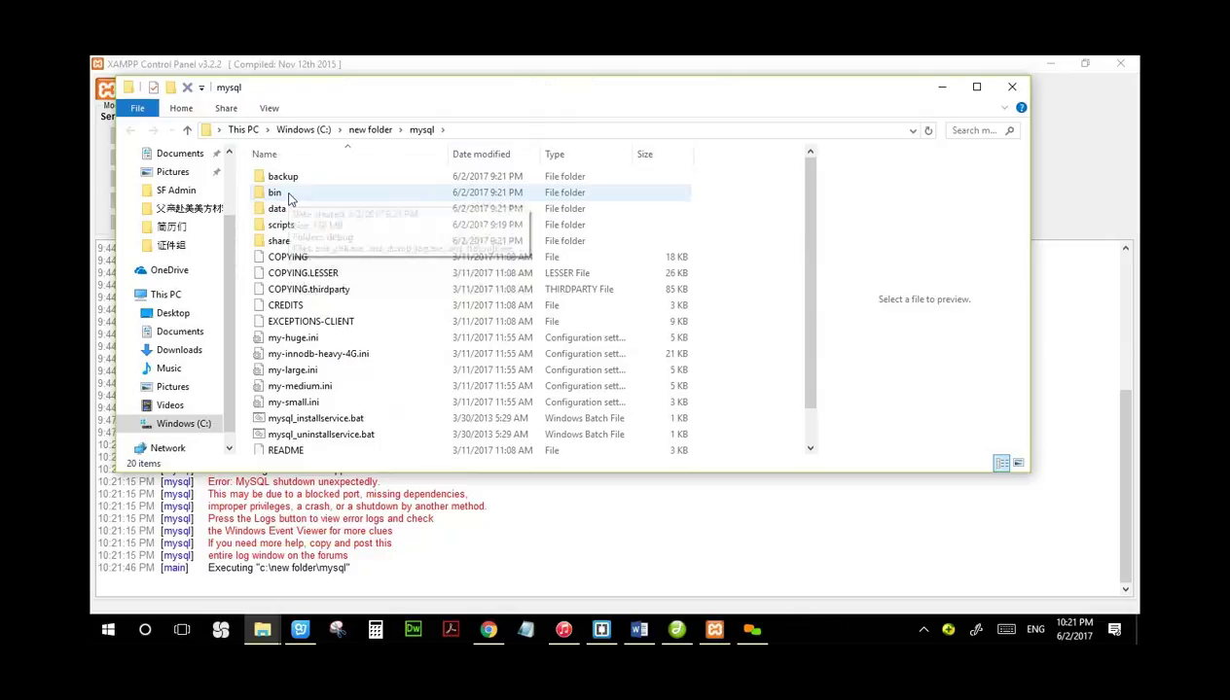
click(369, 133)
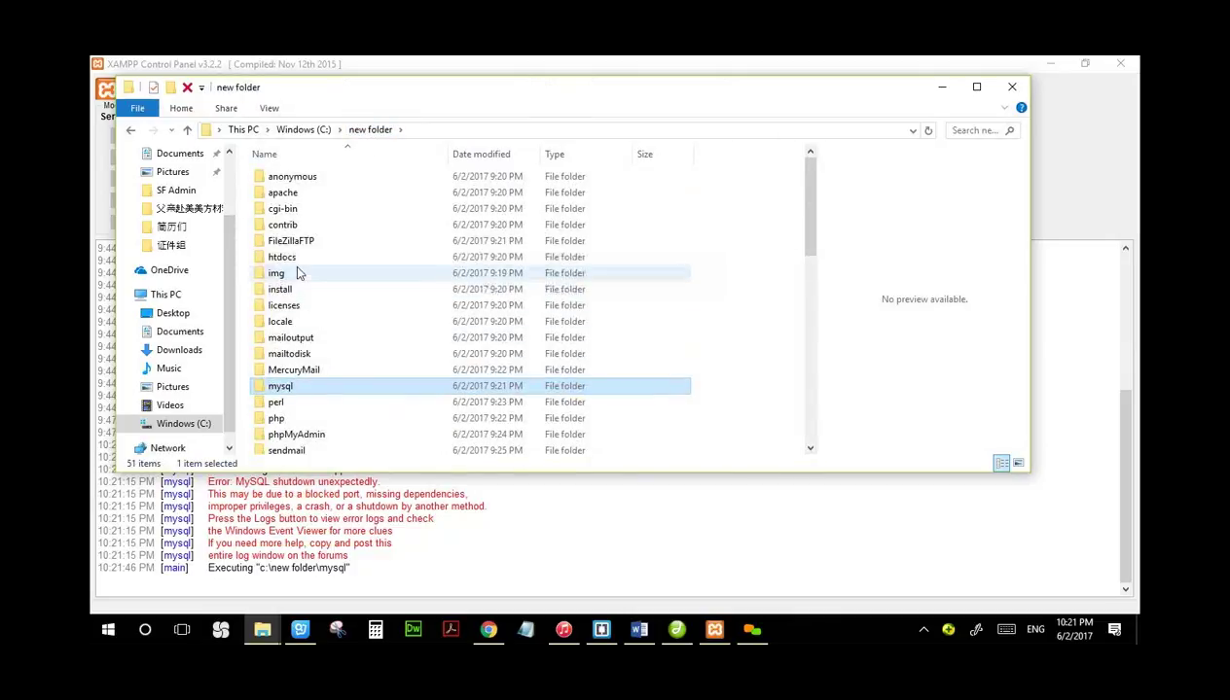
double_click(295, 436)
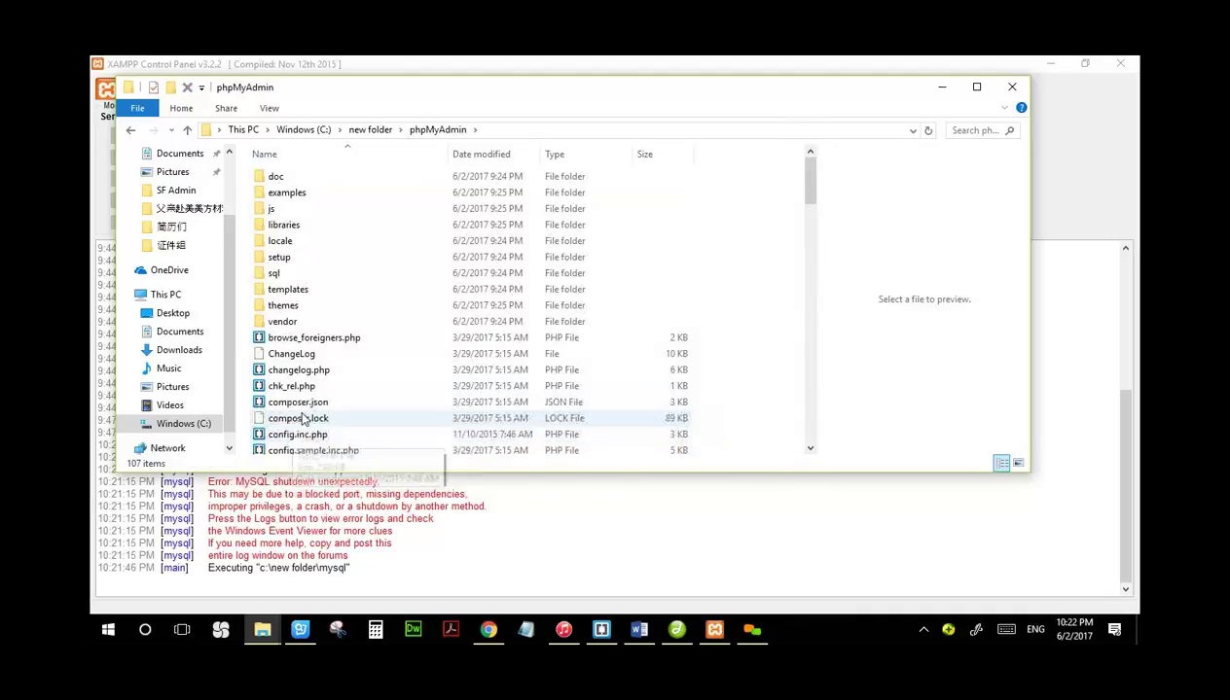
drag(799, 181, 798, 201)
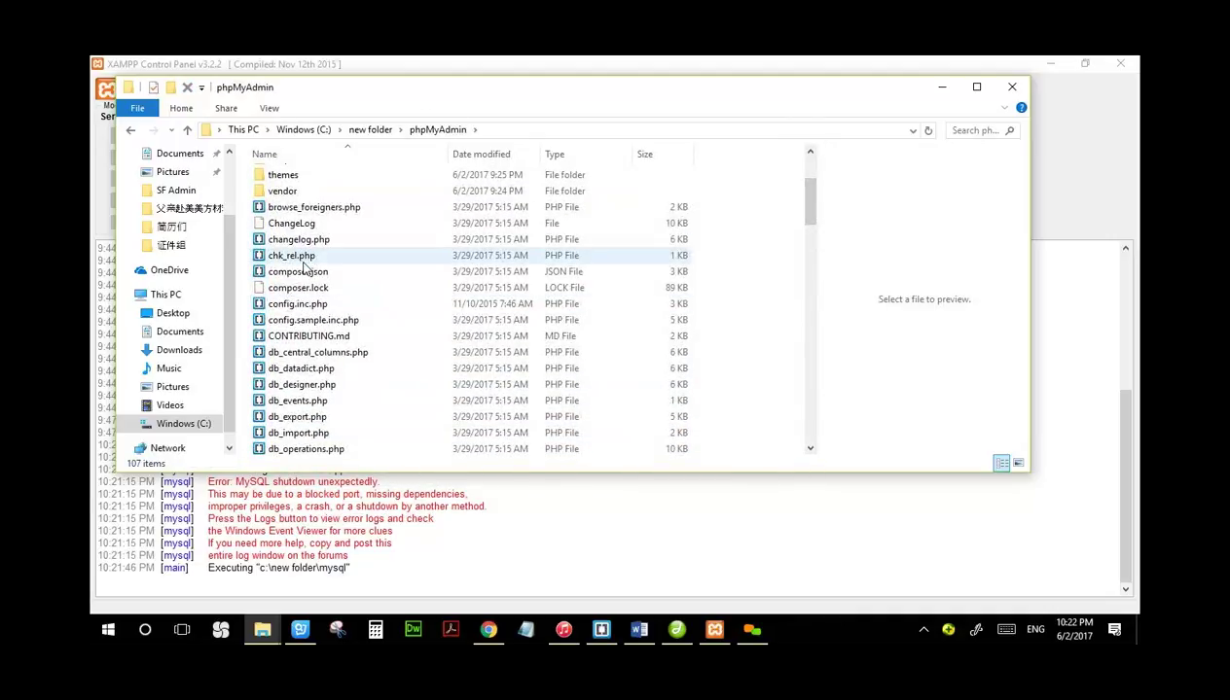
Step: Open config.inc.php with Dreamweaver 8
double_click(308, 307)
double_click(305, 306)
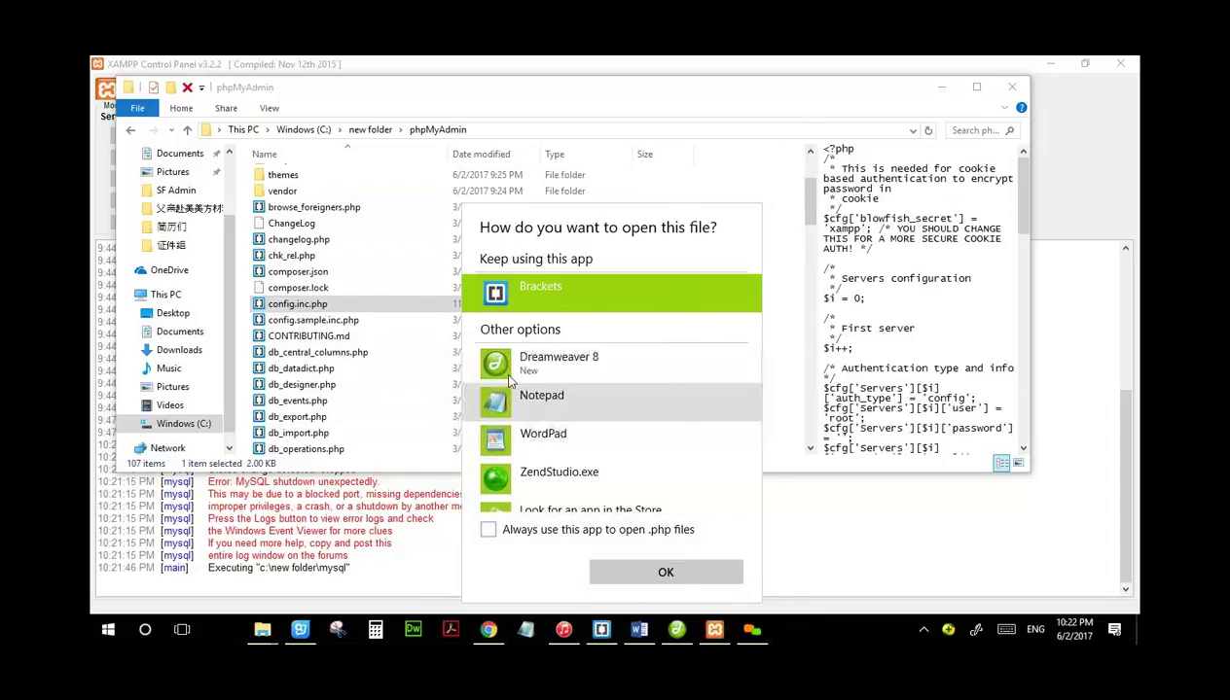
click(547, 365)
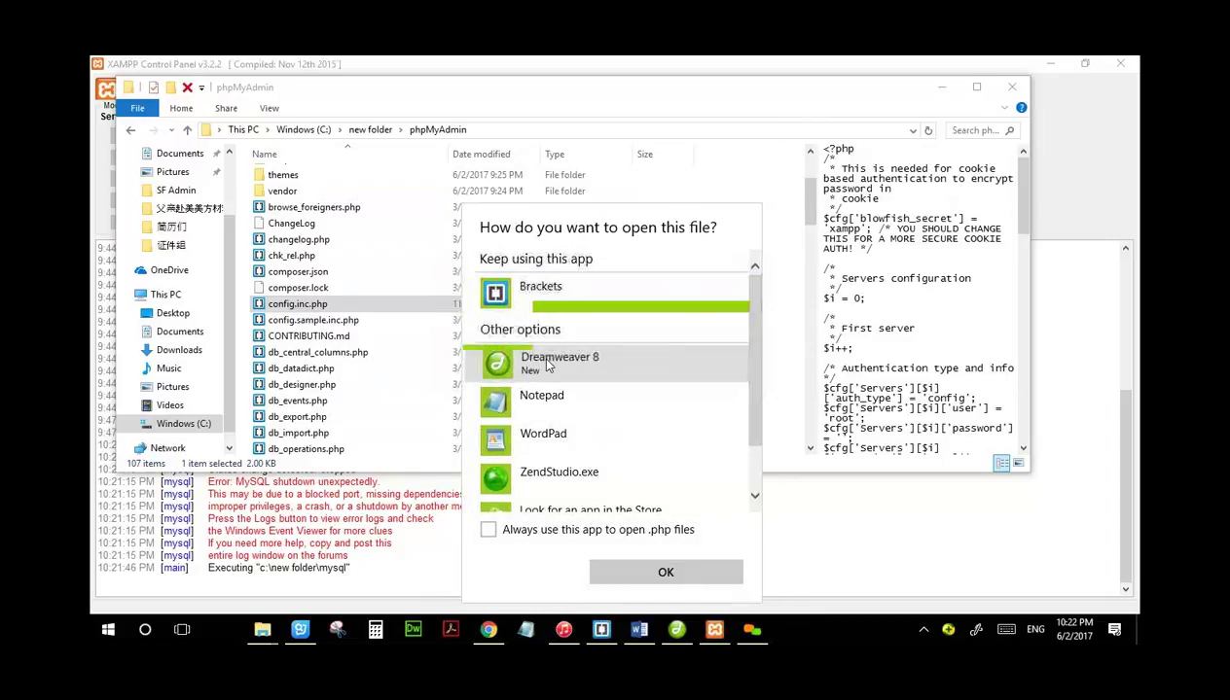
click(649, 574)
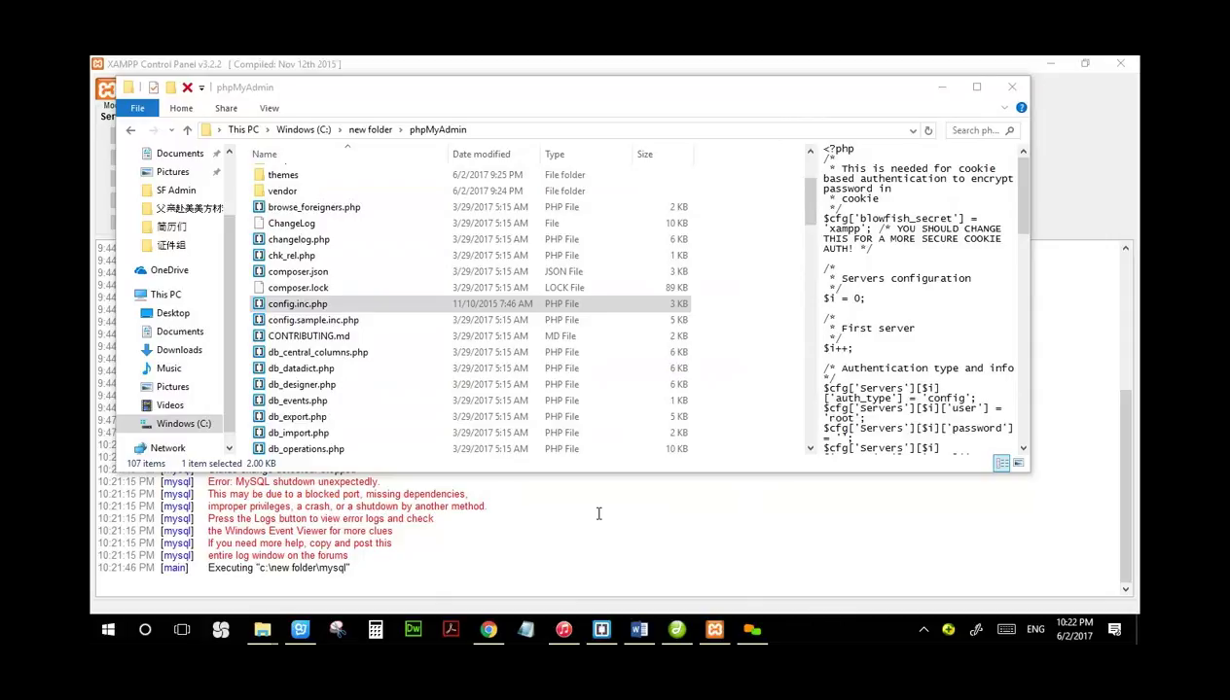
Step: Send config.inc.php to Dreamweaver 8 via Edit With Dreamweaver 8
click(258, 306)
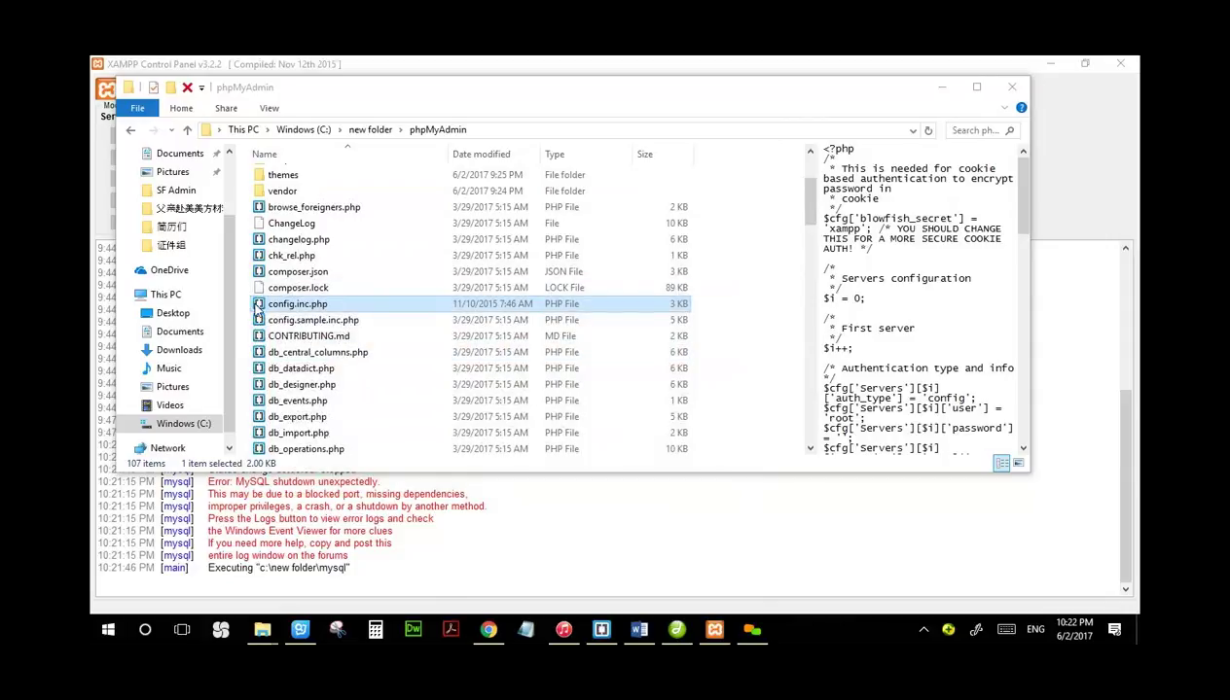
click(258, 307)
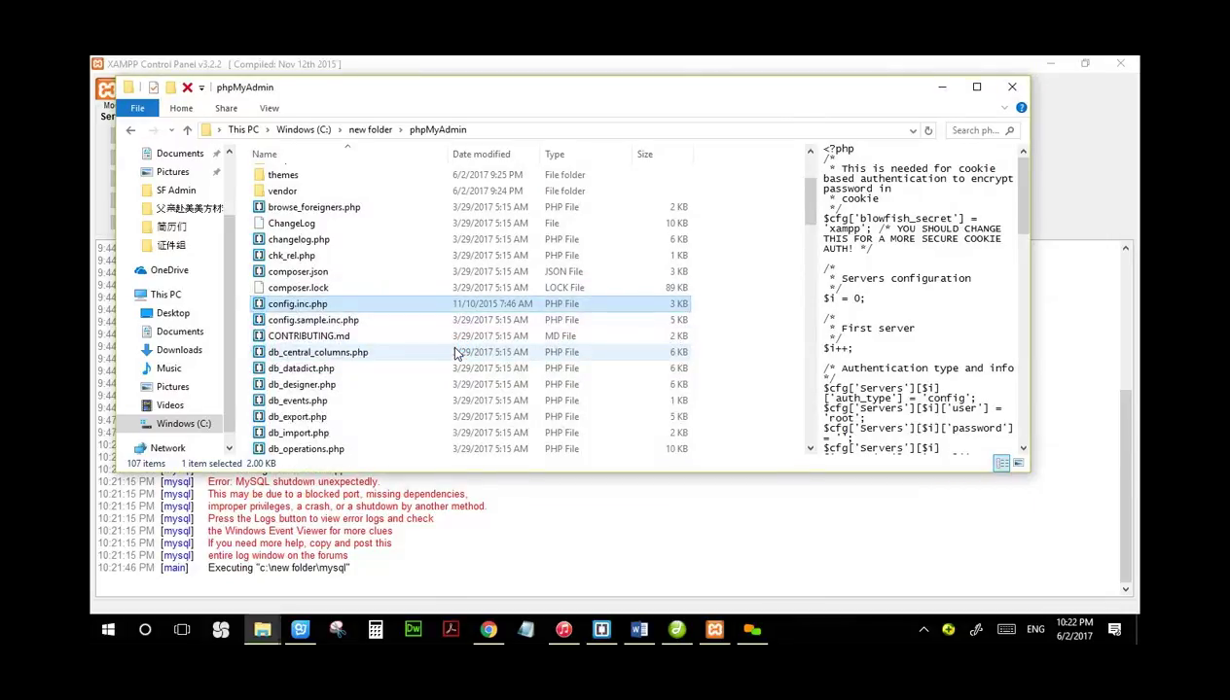
click(414, 630)
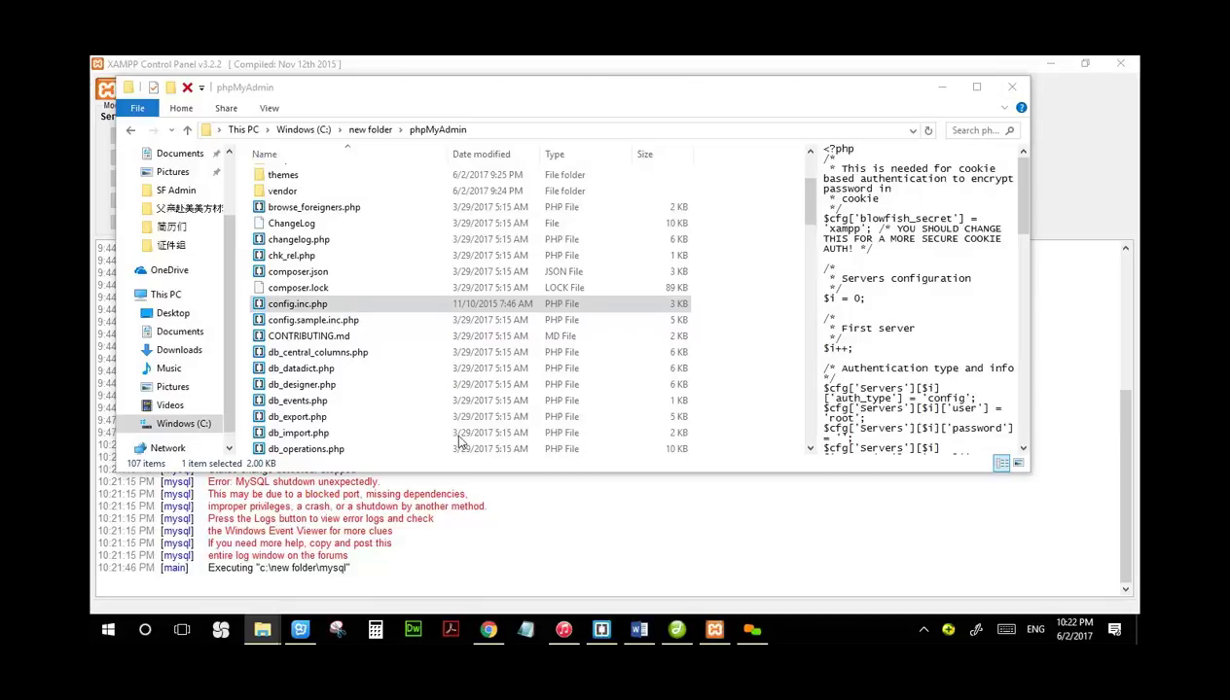
click(327, 305)
right_click(327, 305)
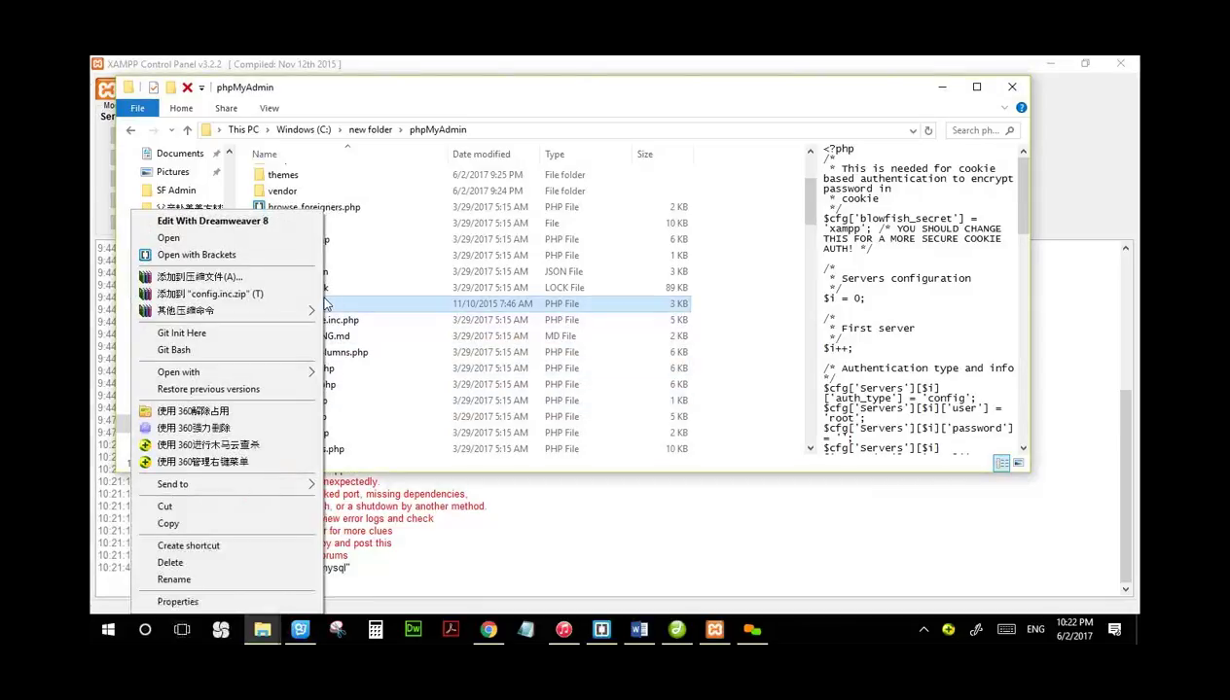
click(270, 221)
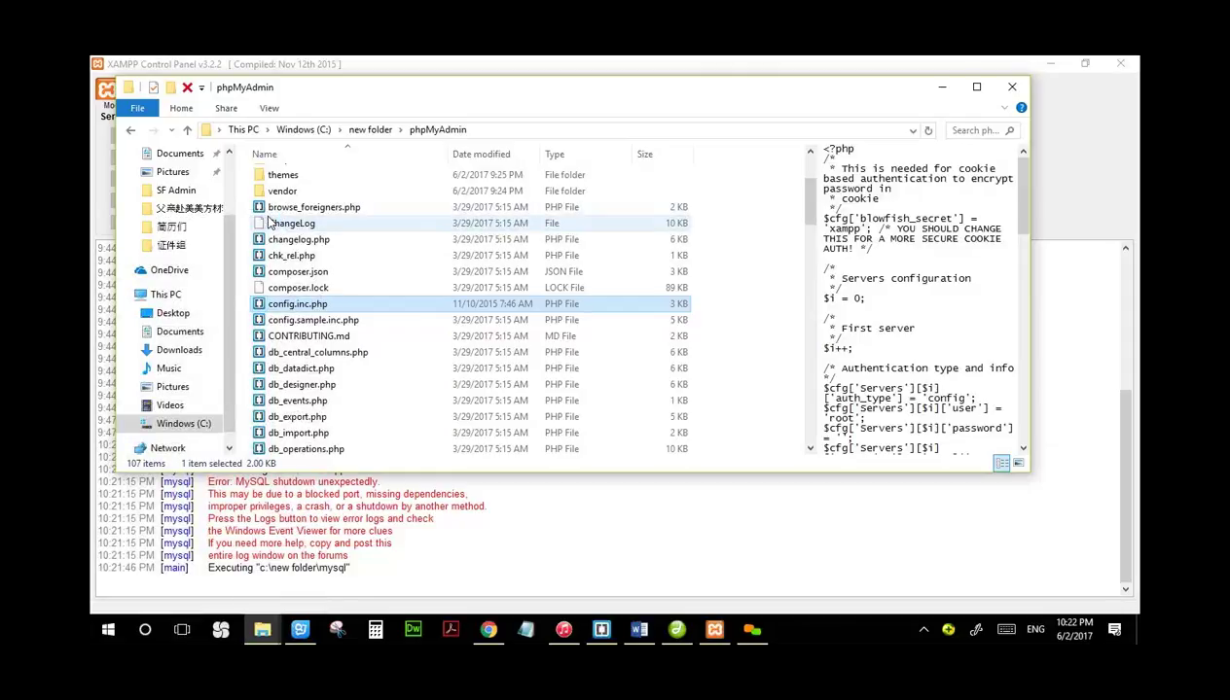
Step: Minimize the phpMyAdmin folder, XAMPP Control Panel and Chrome windows to show the desktop
click(942, 90)
click(1048, 65)
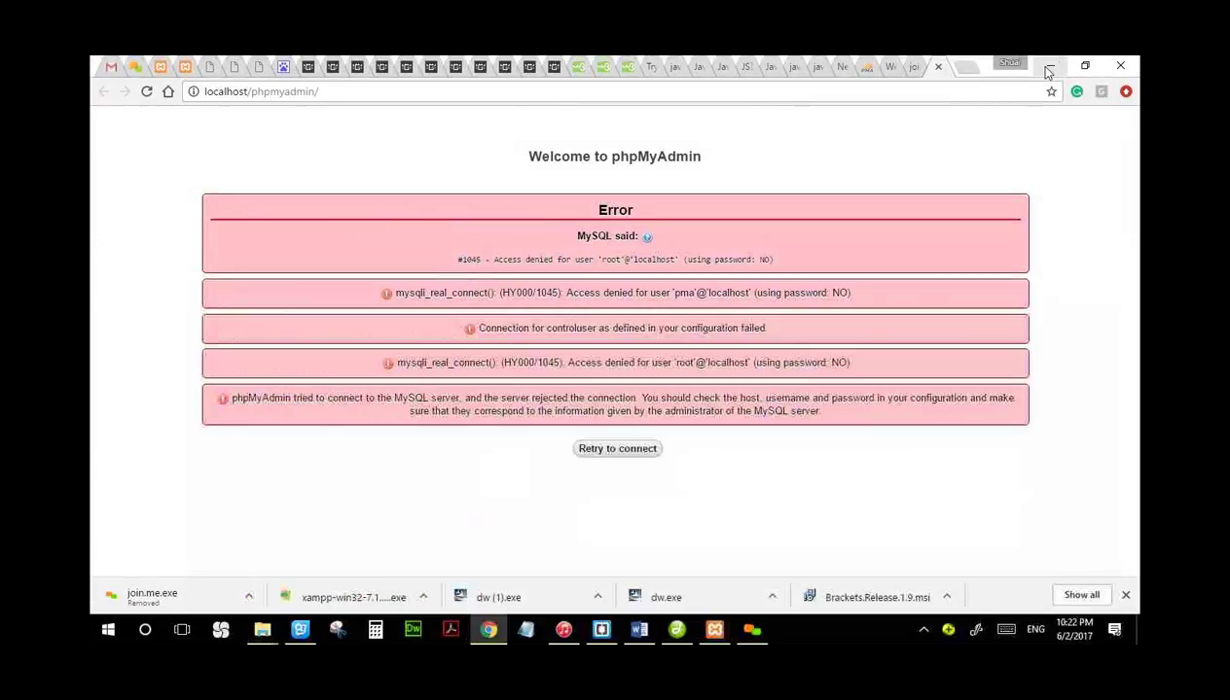
click(1048, 67)
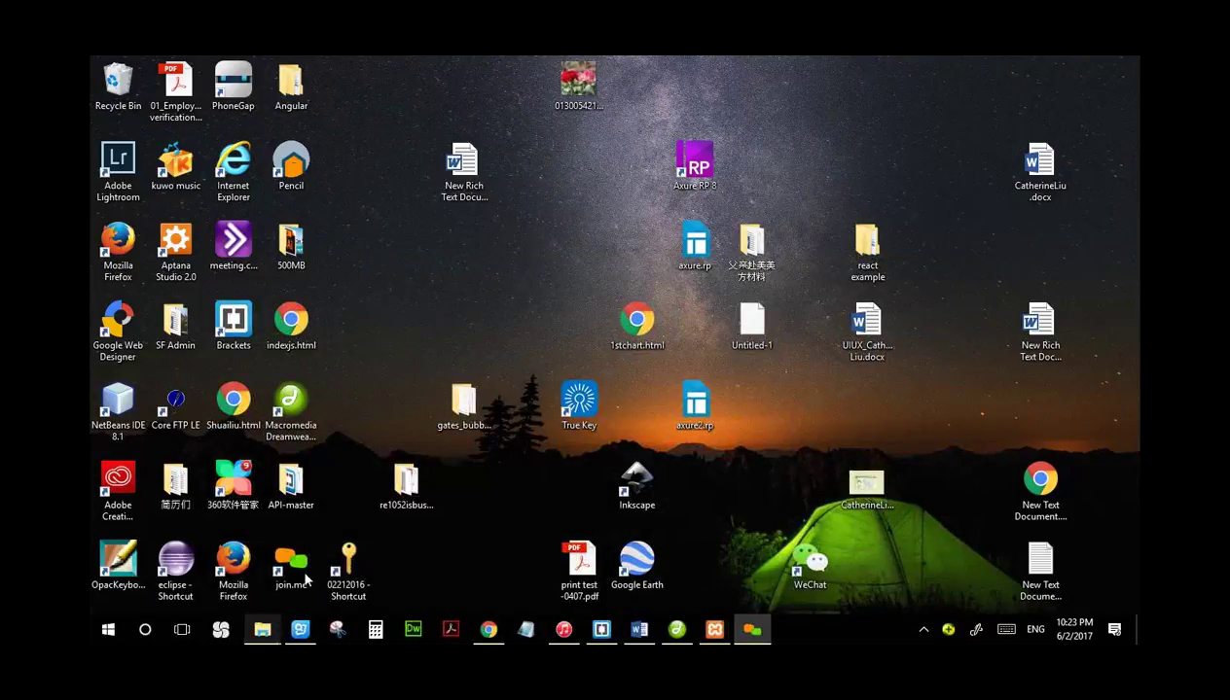
click(681, 634)
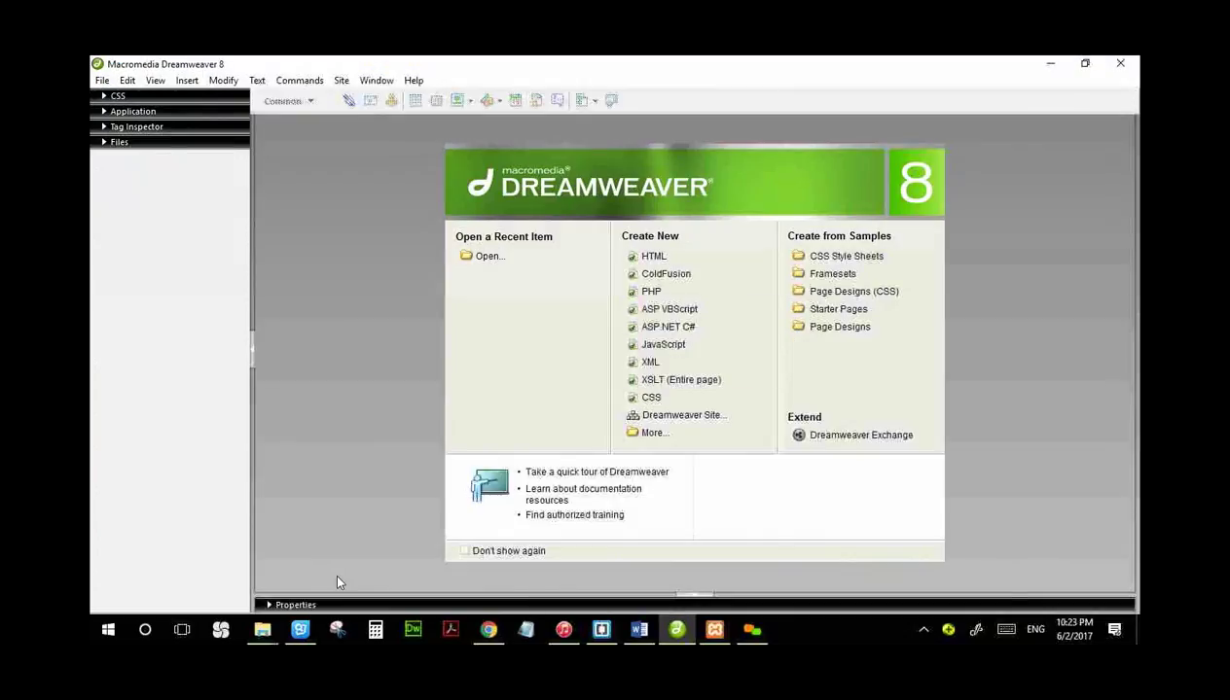
right_click(677, 629)
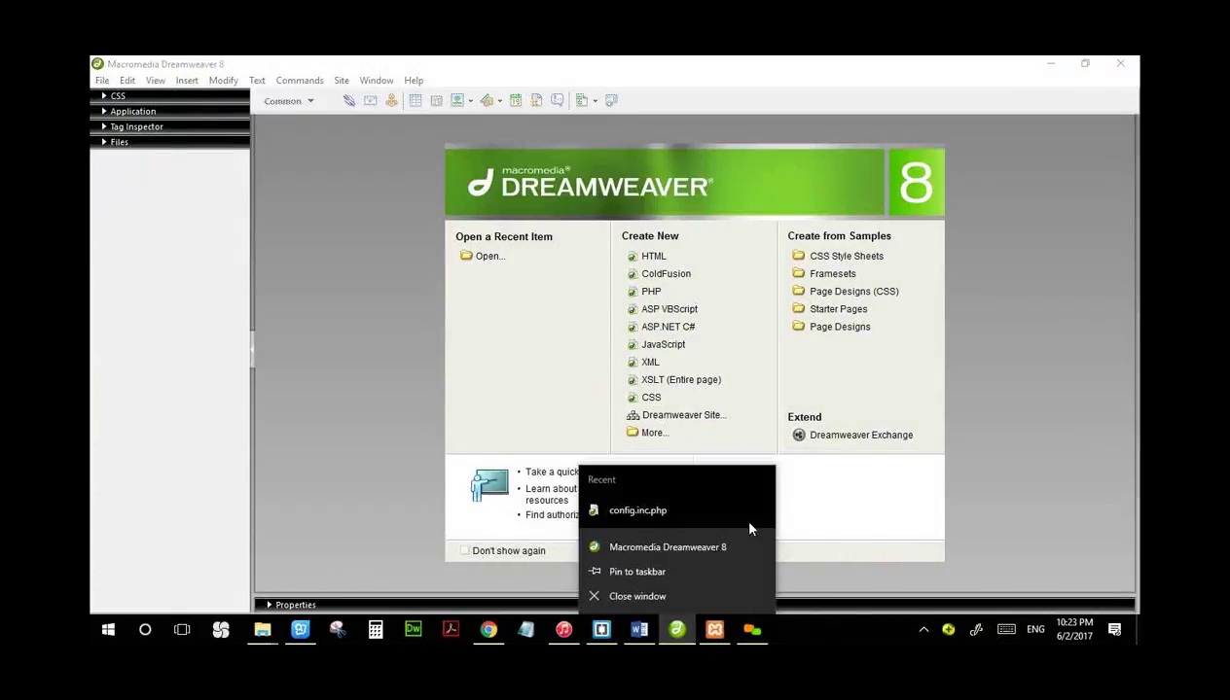
click(684, 630)
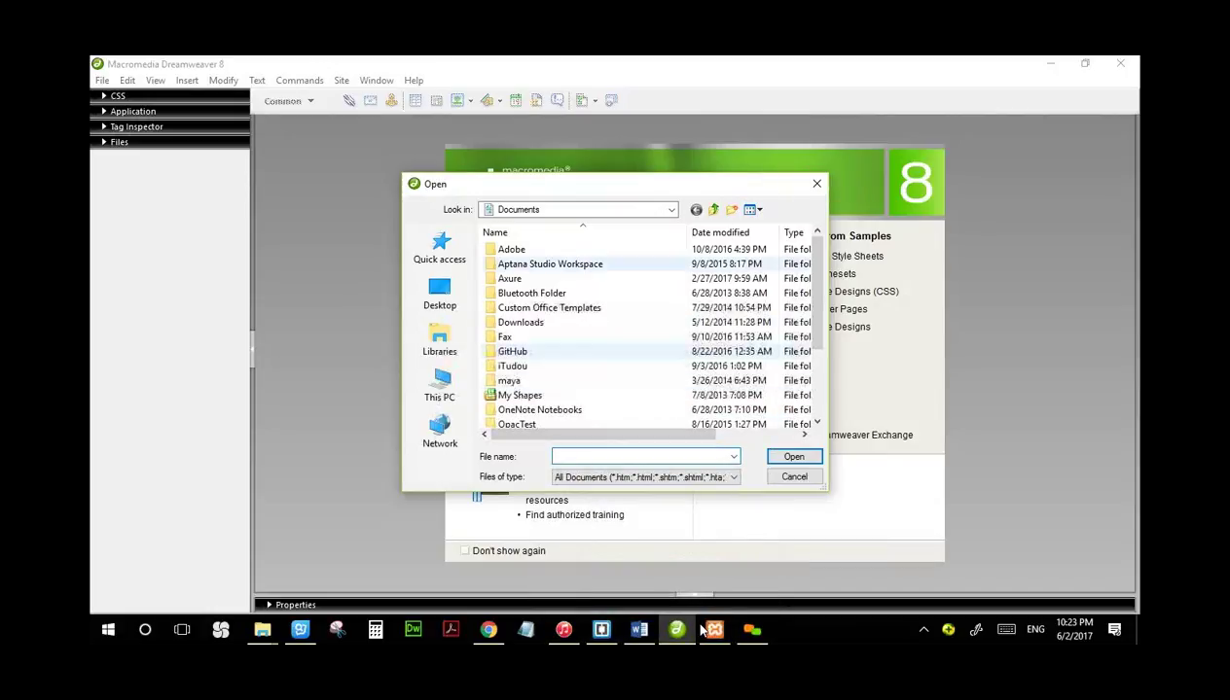
key(Escape)
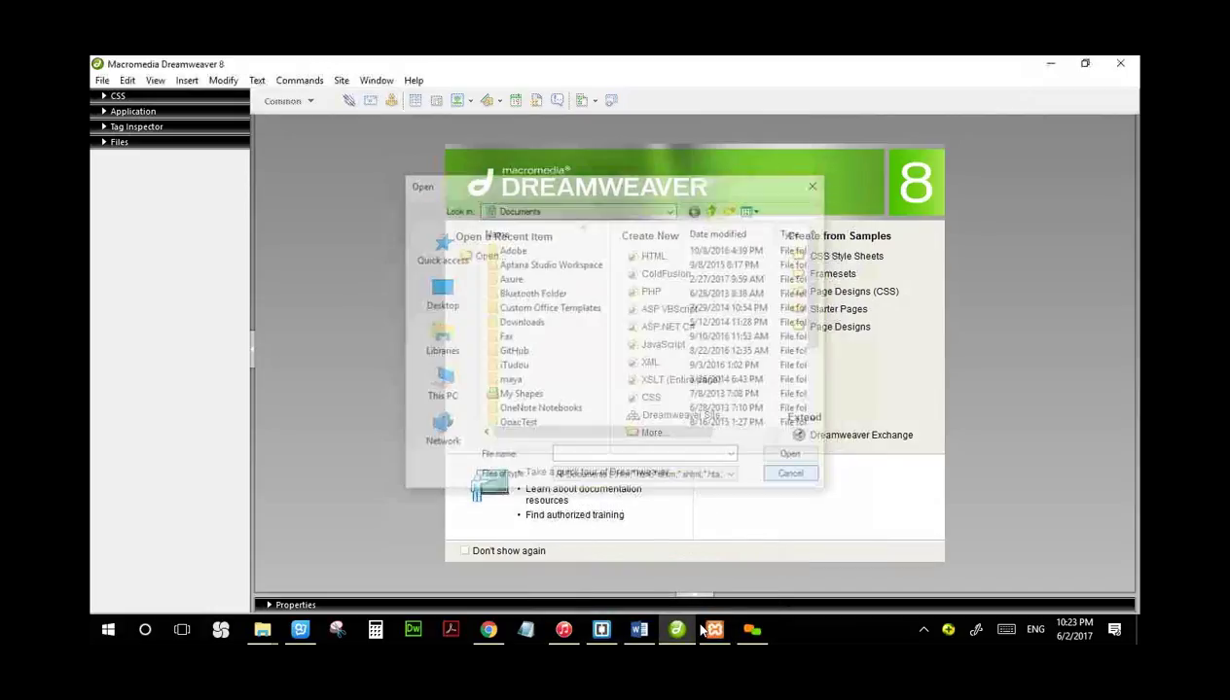
click(262, 632)
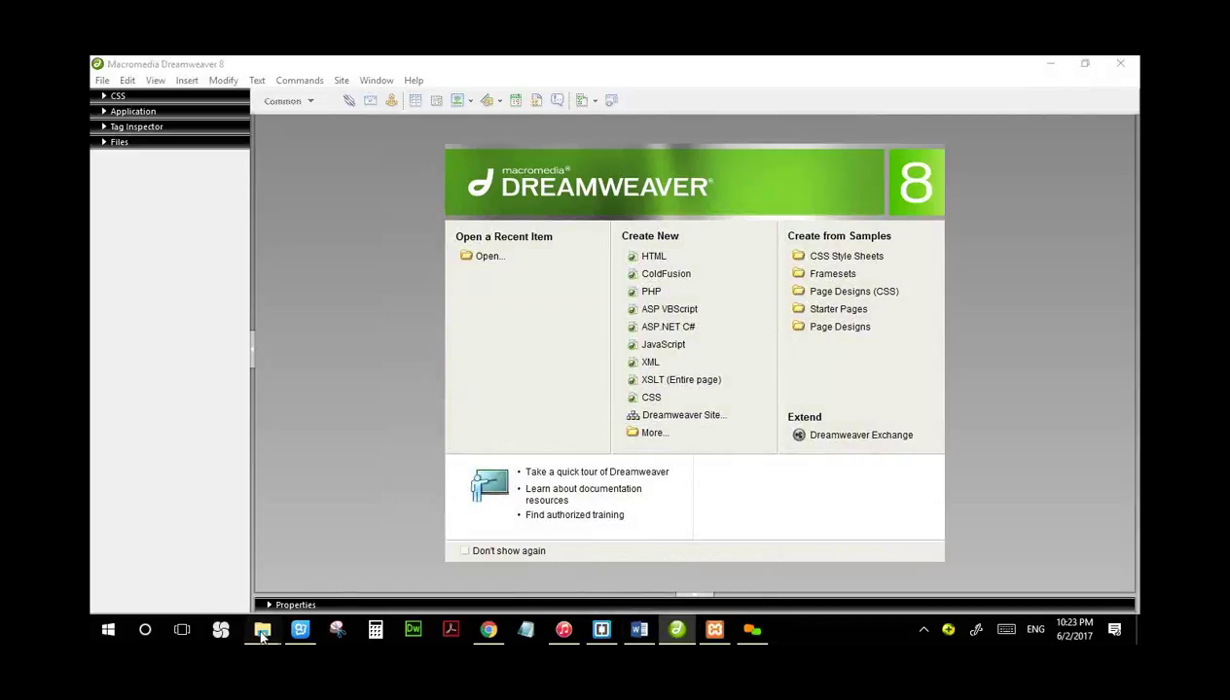
drag(564, 631, 262, 631)
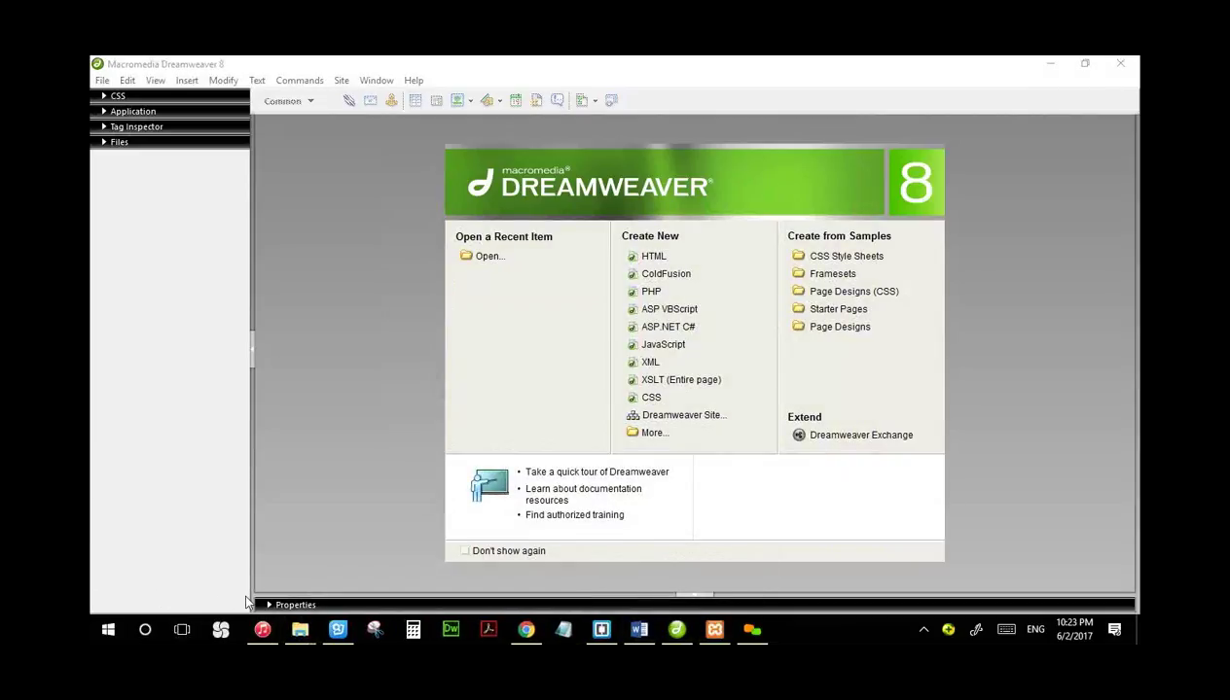
click(680, 632)
click(678, 631)
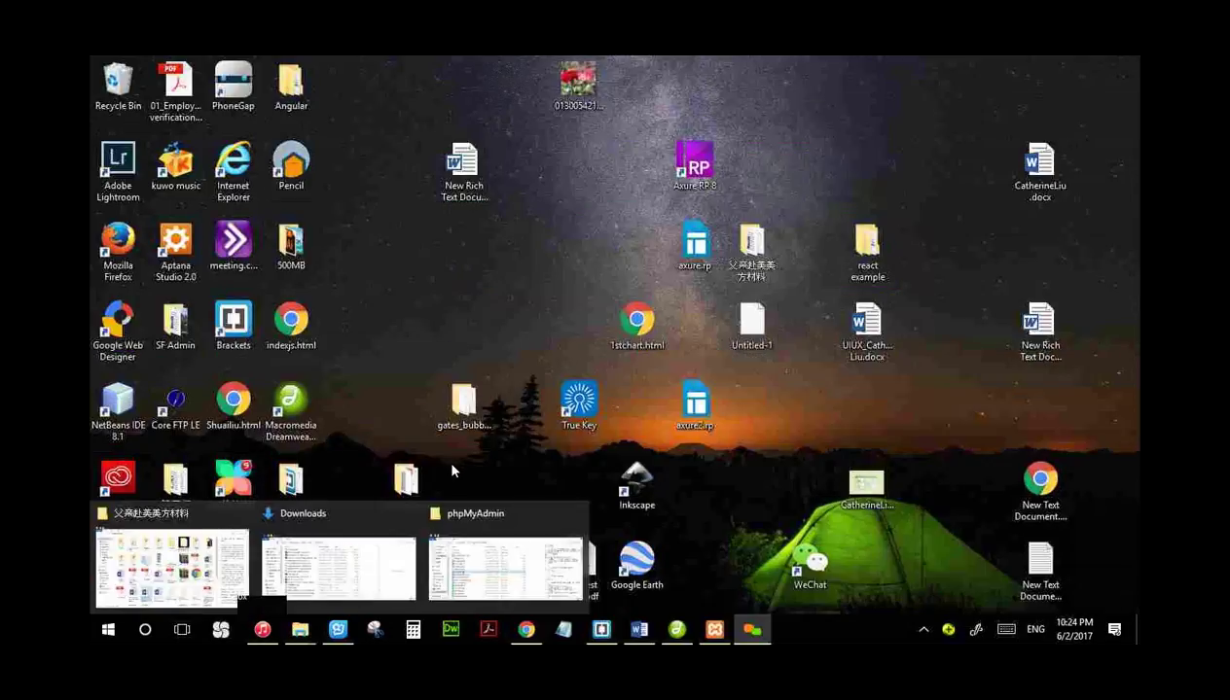
Step: Restore the phpMyAdmin folder window and open config.inc.php with Brackets
mouse_move(302, 632)
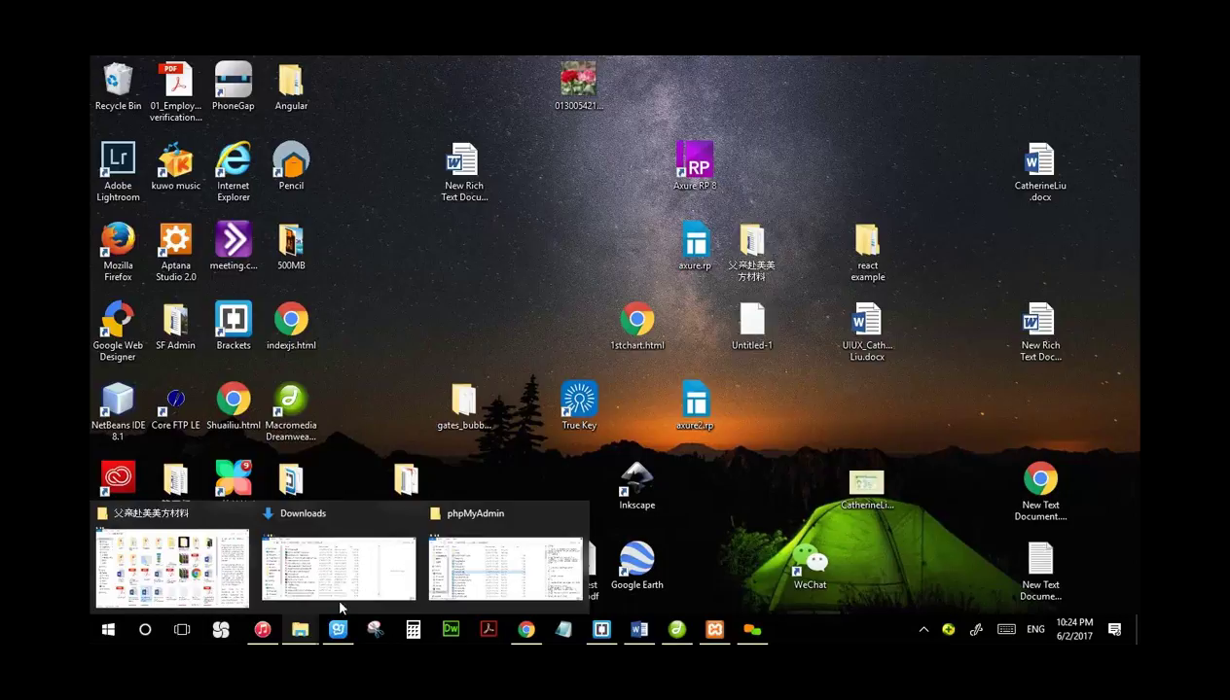
click(496, 563)
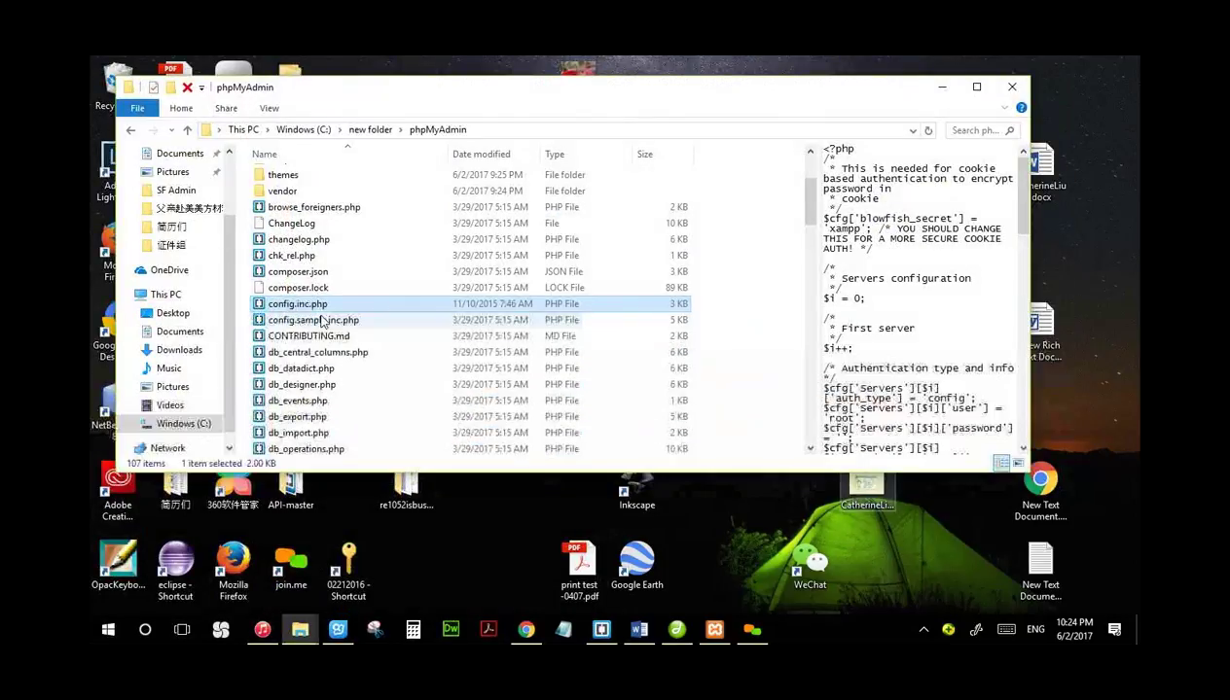
right_click(321, 306)
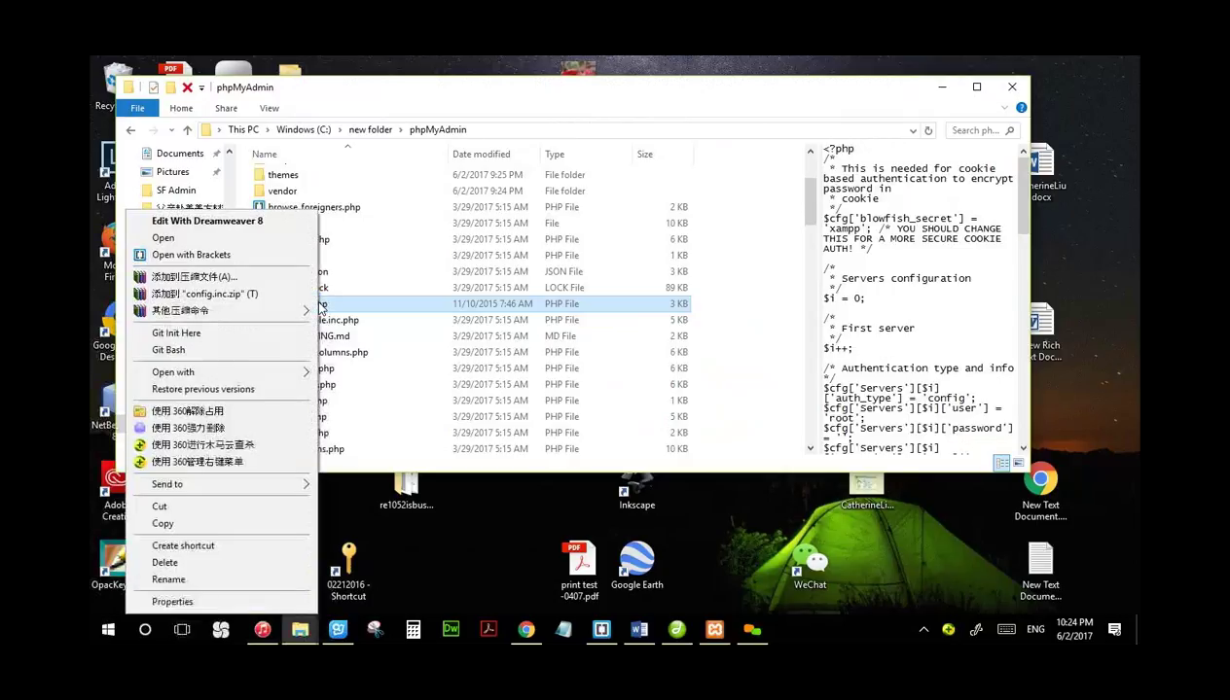
click(244, 257)
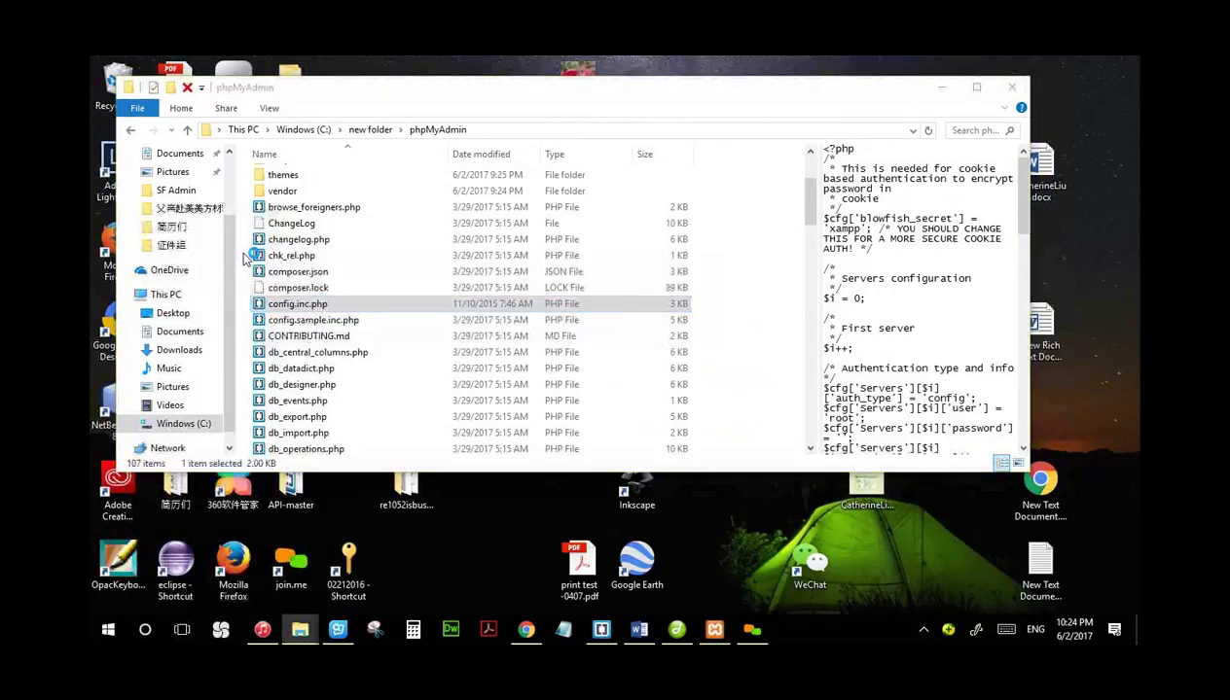